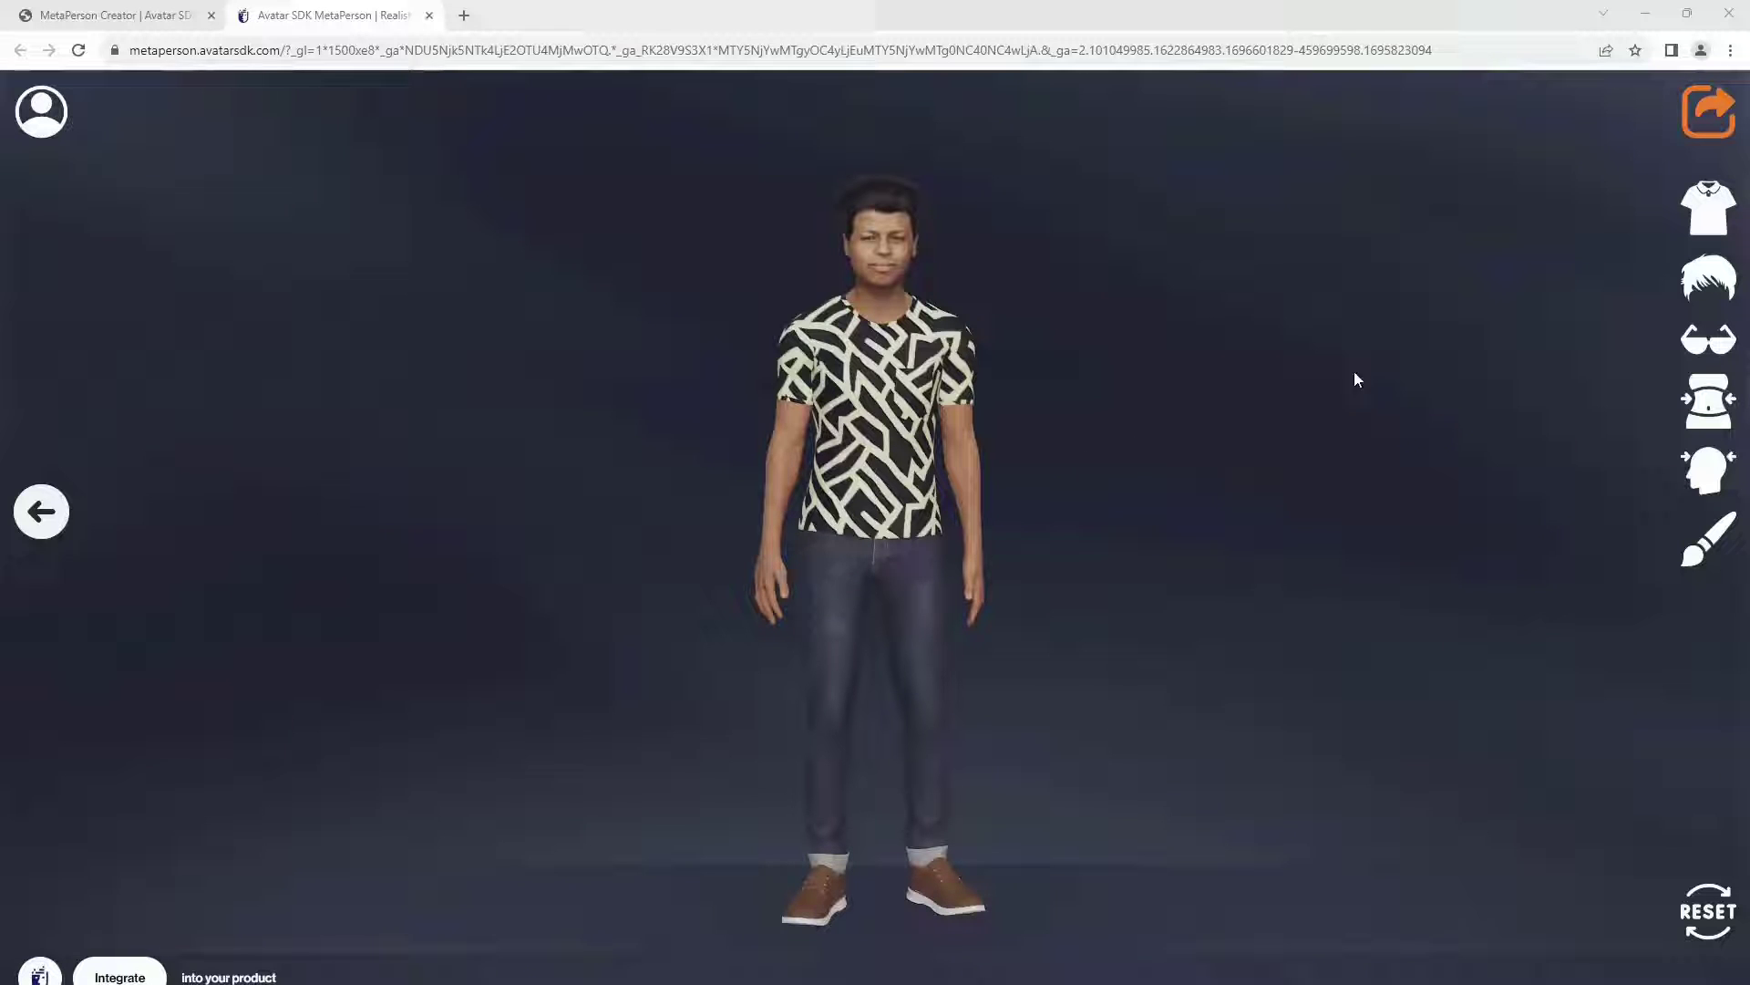
Step: Give the avatar the short cropped haircut, then bring the VRChat window forward
click(1707, 278)
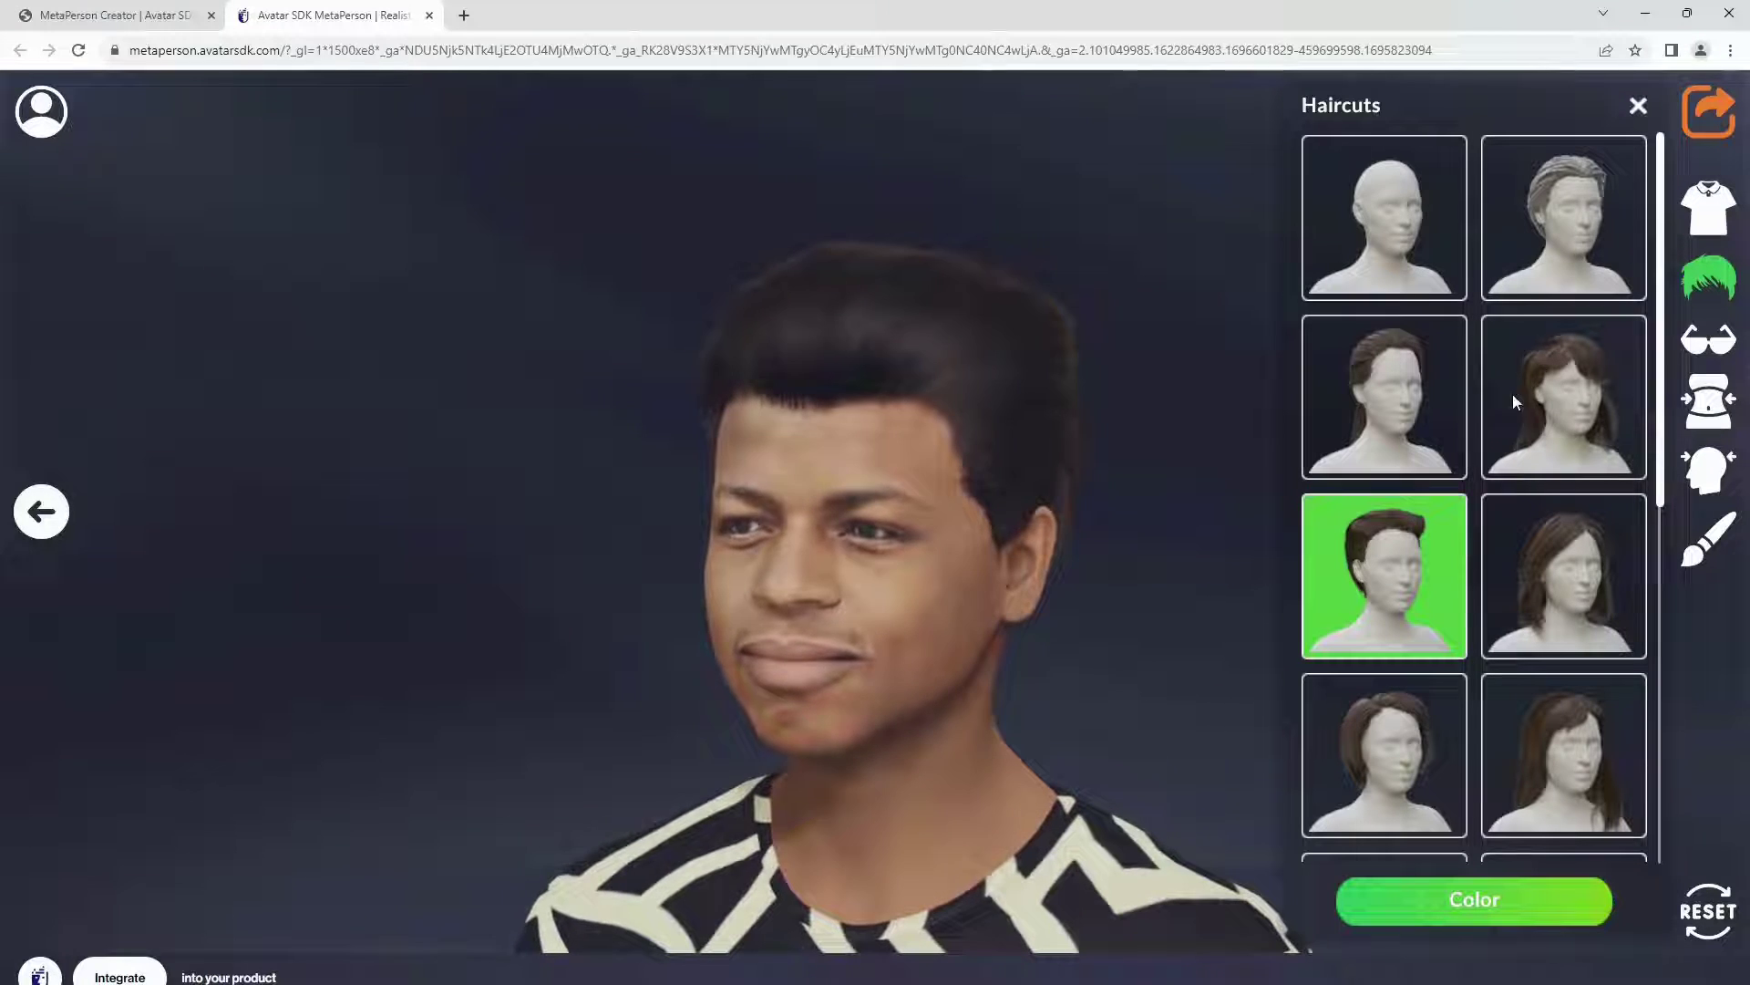
click(1553, 248)
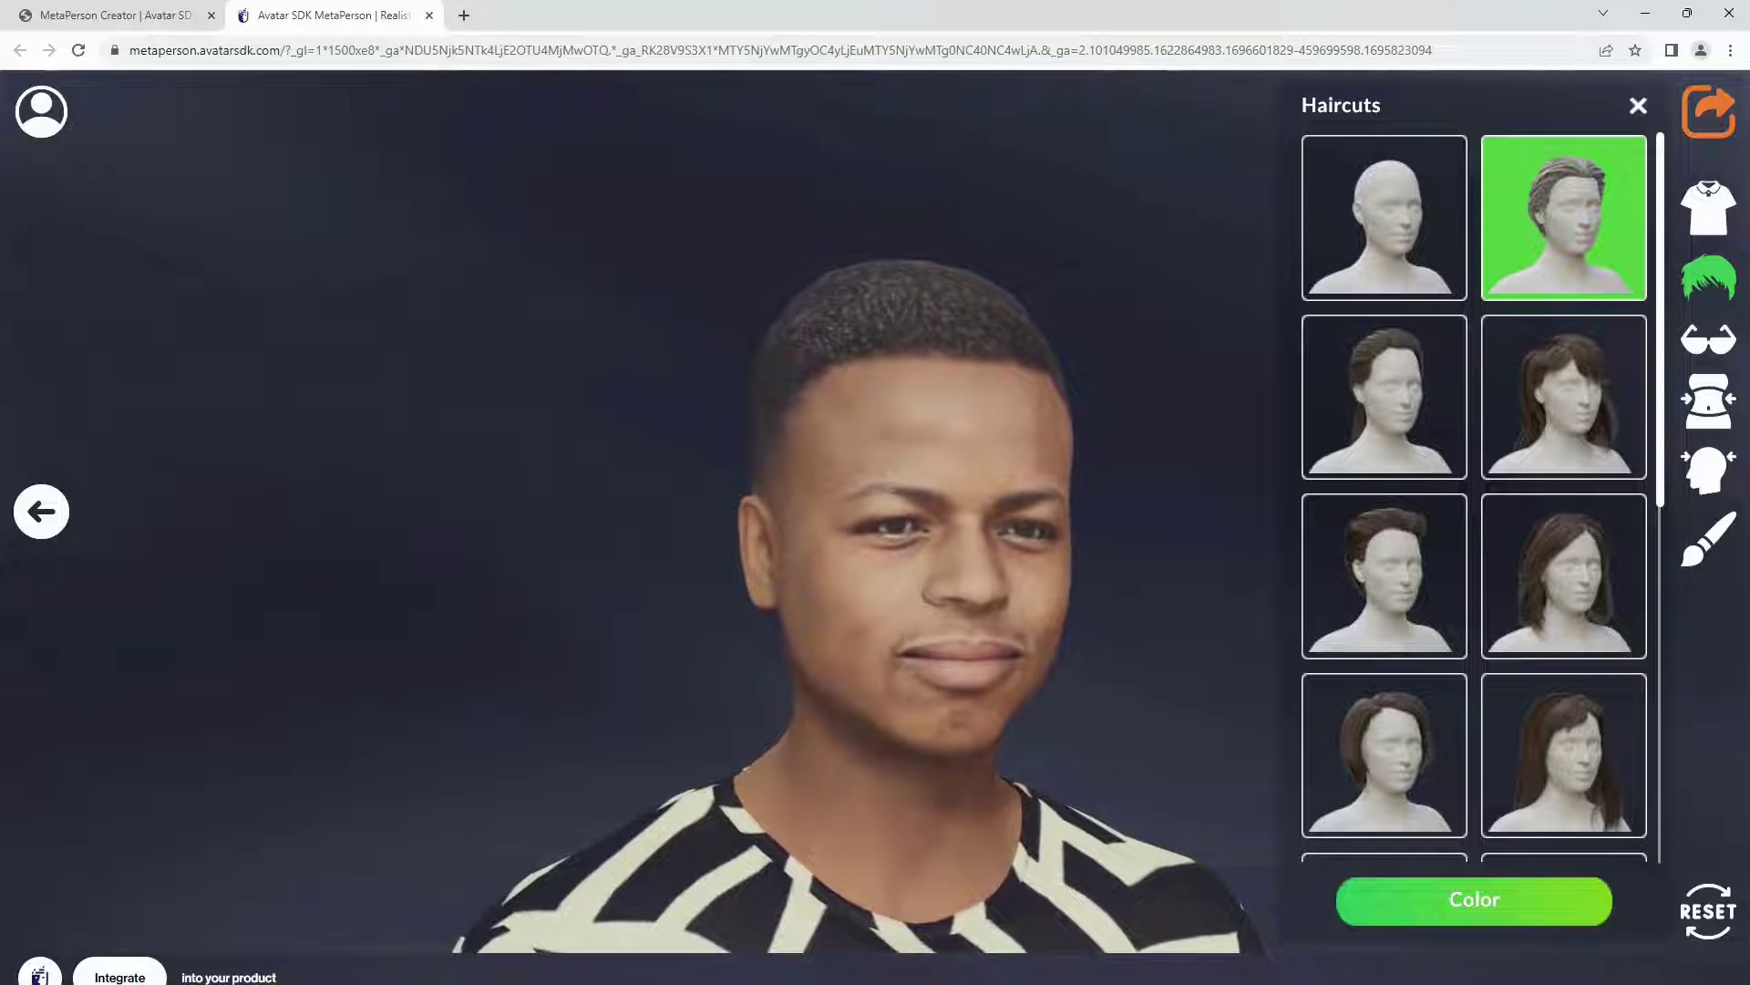
mouse_move(1317, 982)
click(1317, 952)
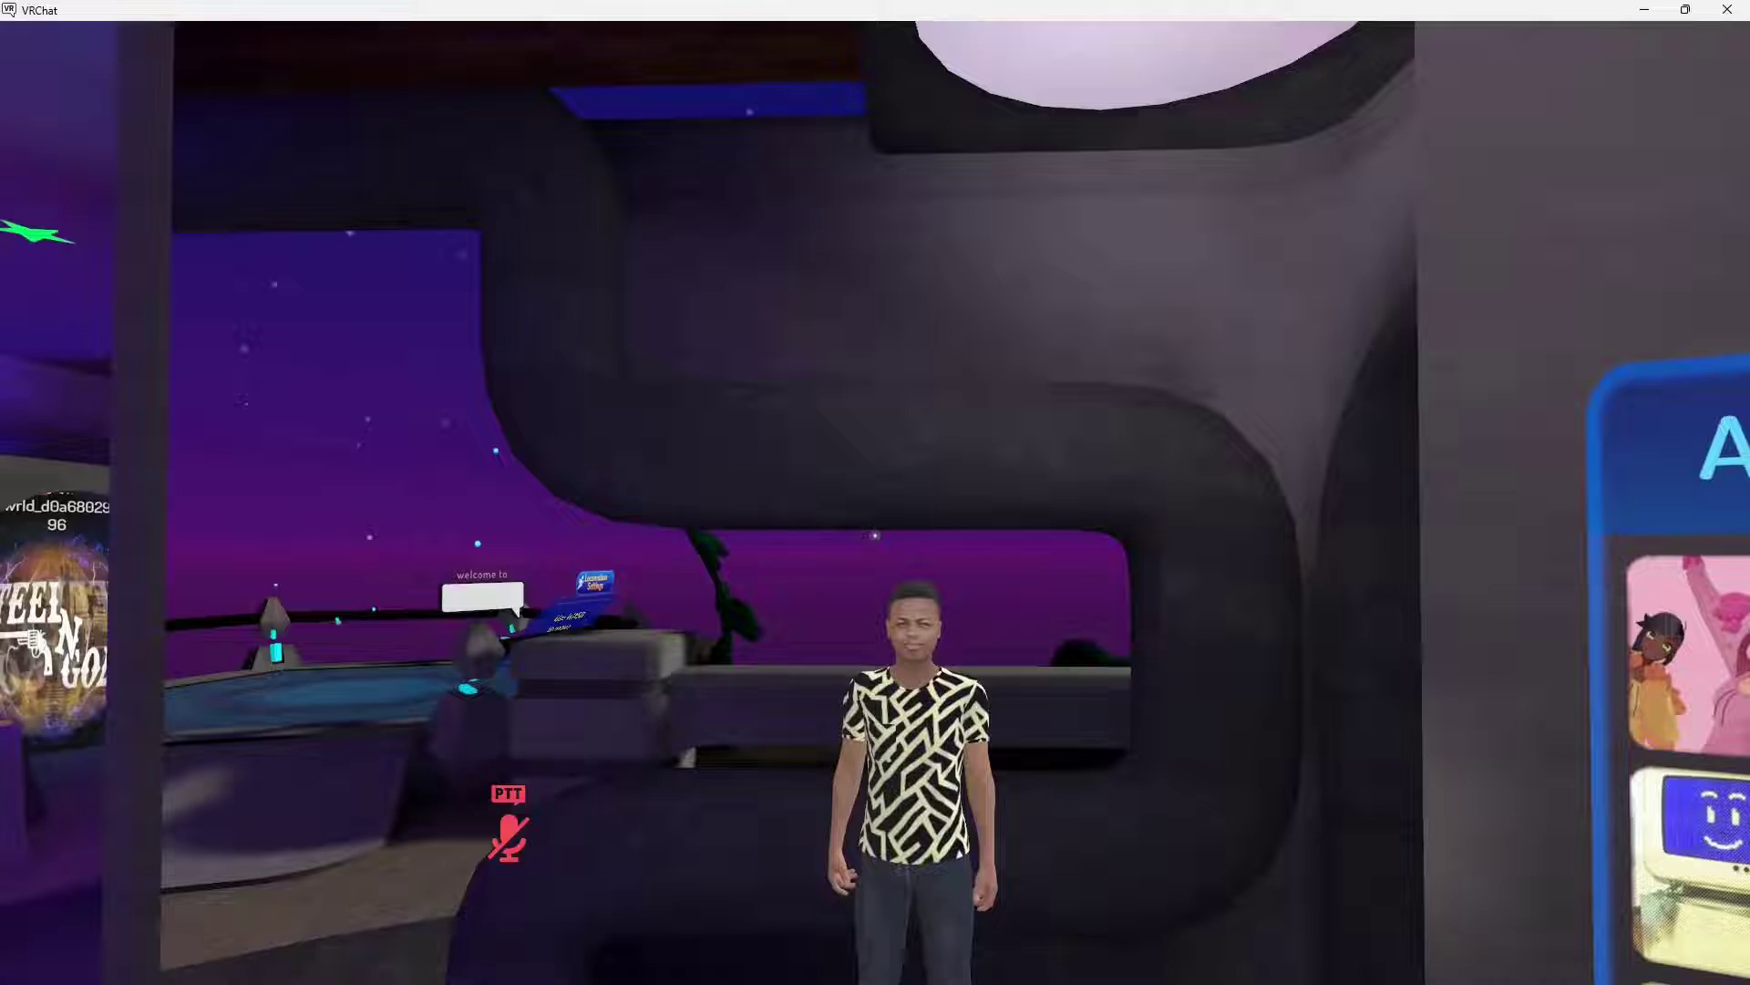
Step: Jump the avatar and walk it toward the mirror to preview its look
key(space)
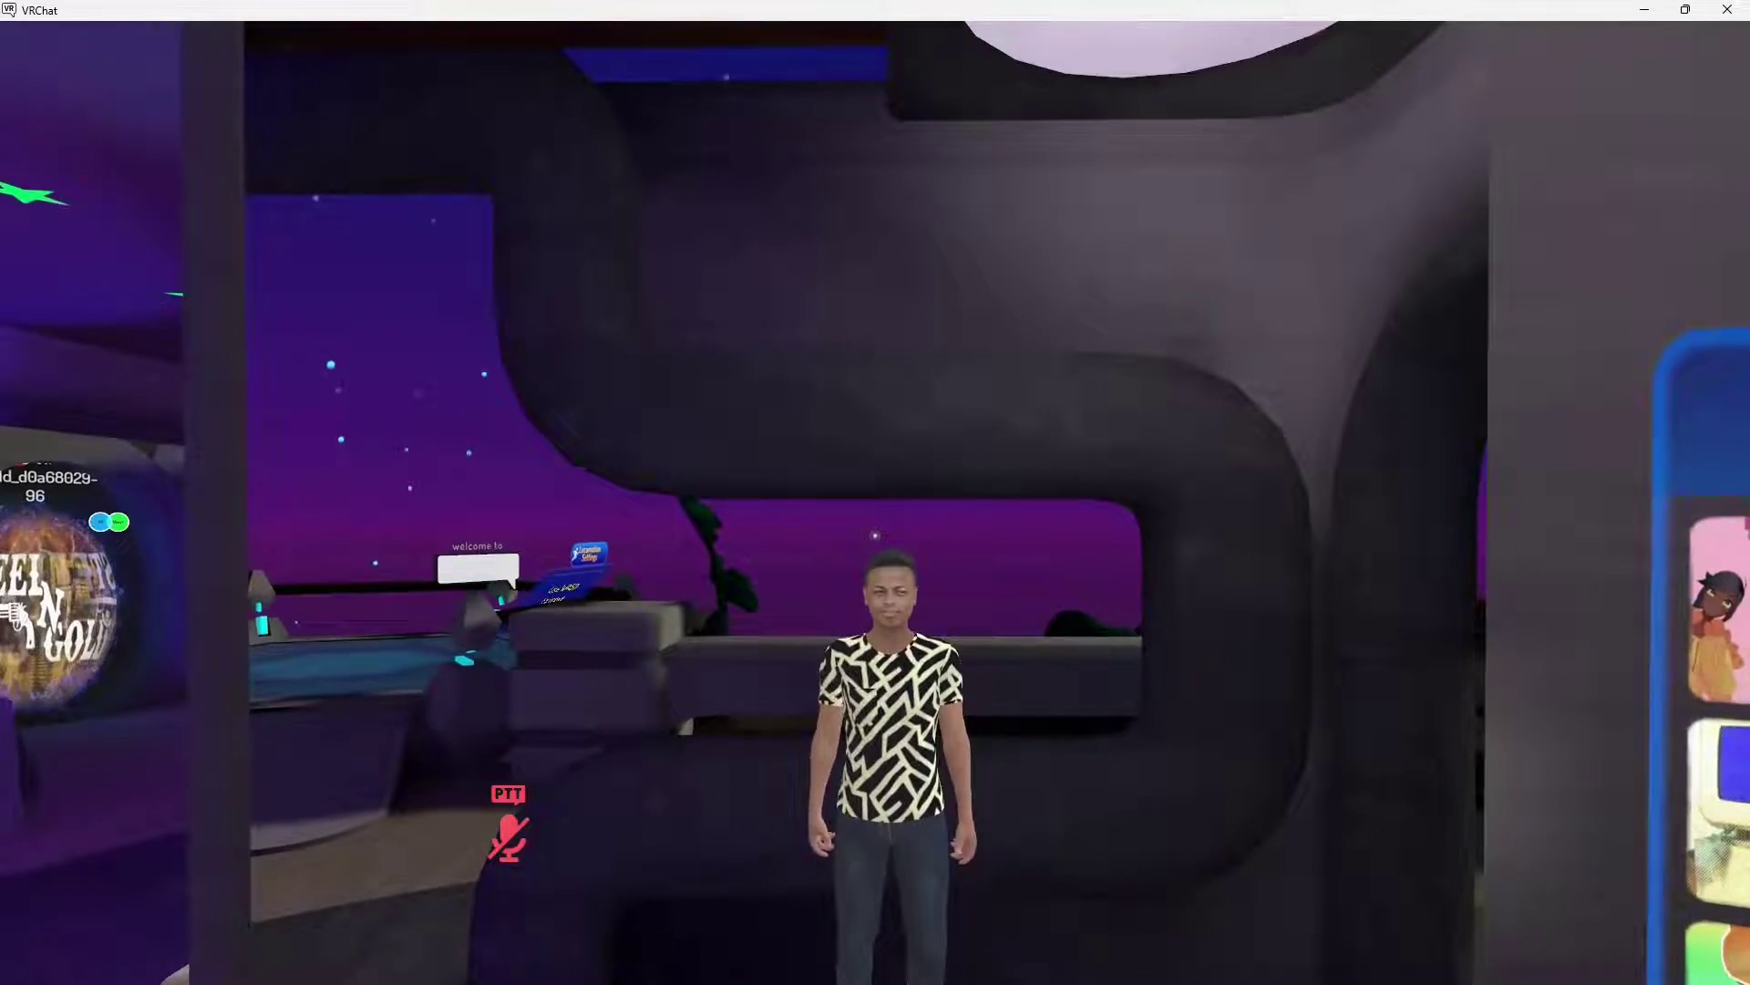
key(w)
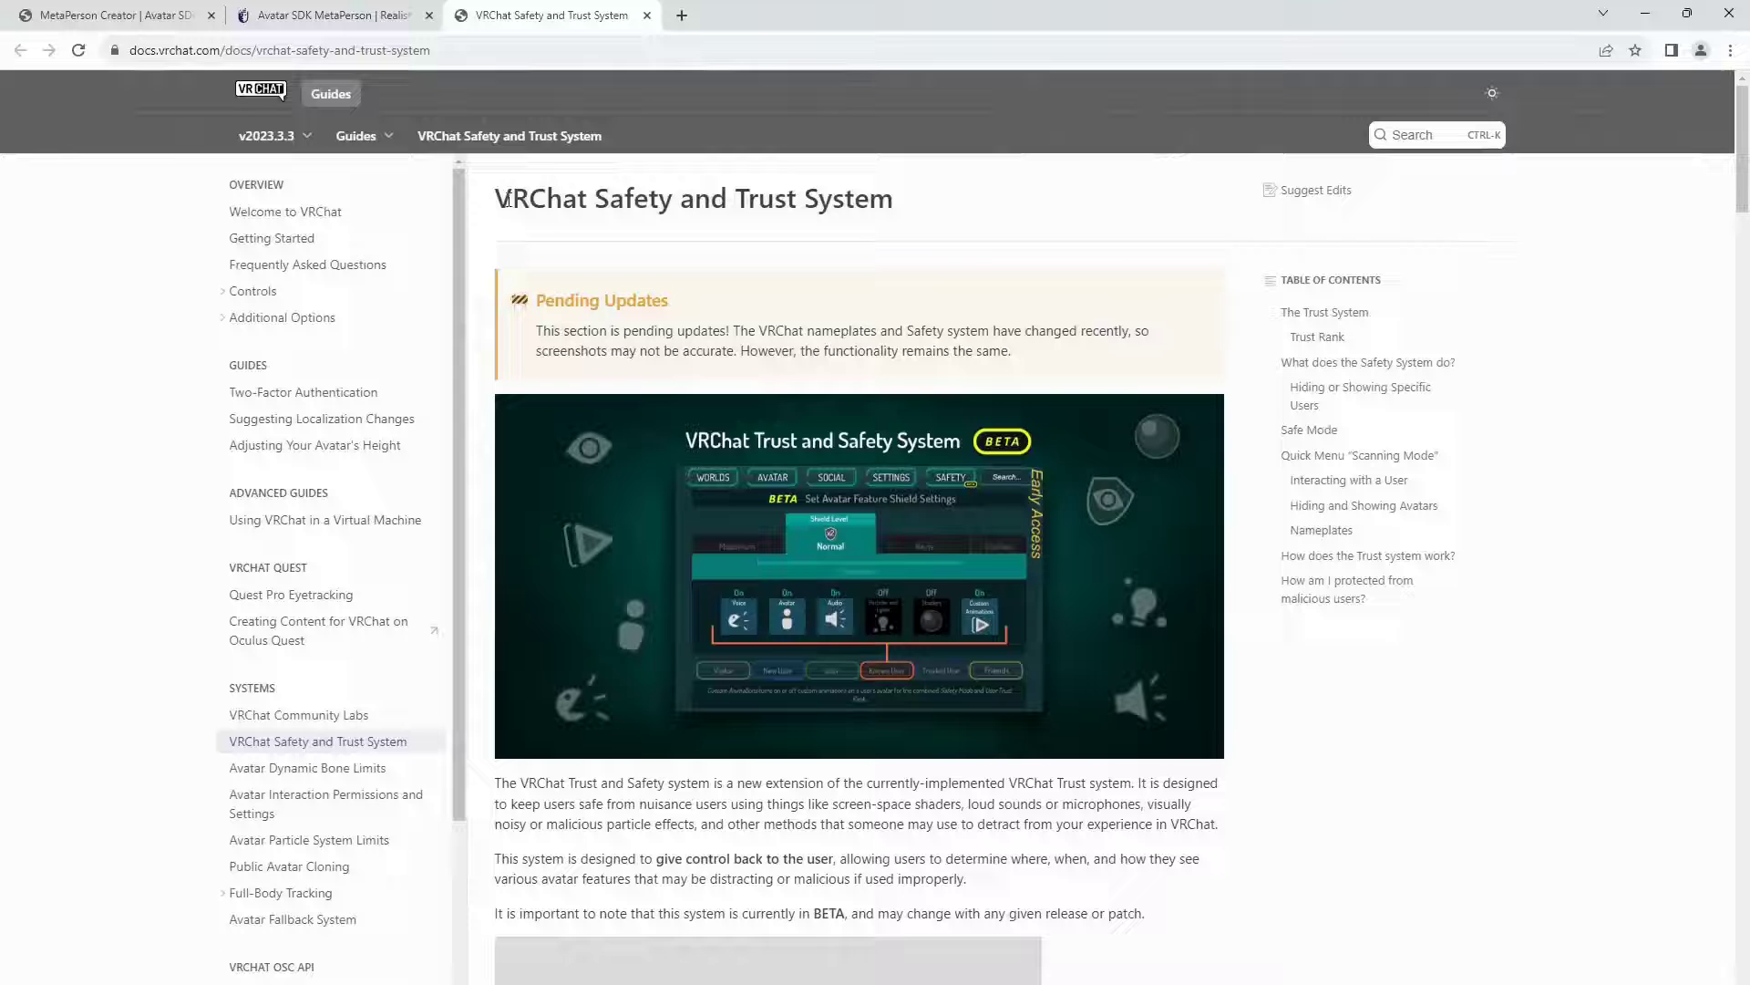
Step: Check the docs sentence naming Unity 2019.4.31f1 as the currently supported version
drag(489, 202, 932, 206)
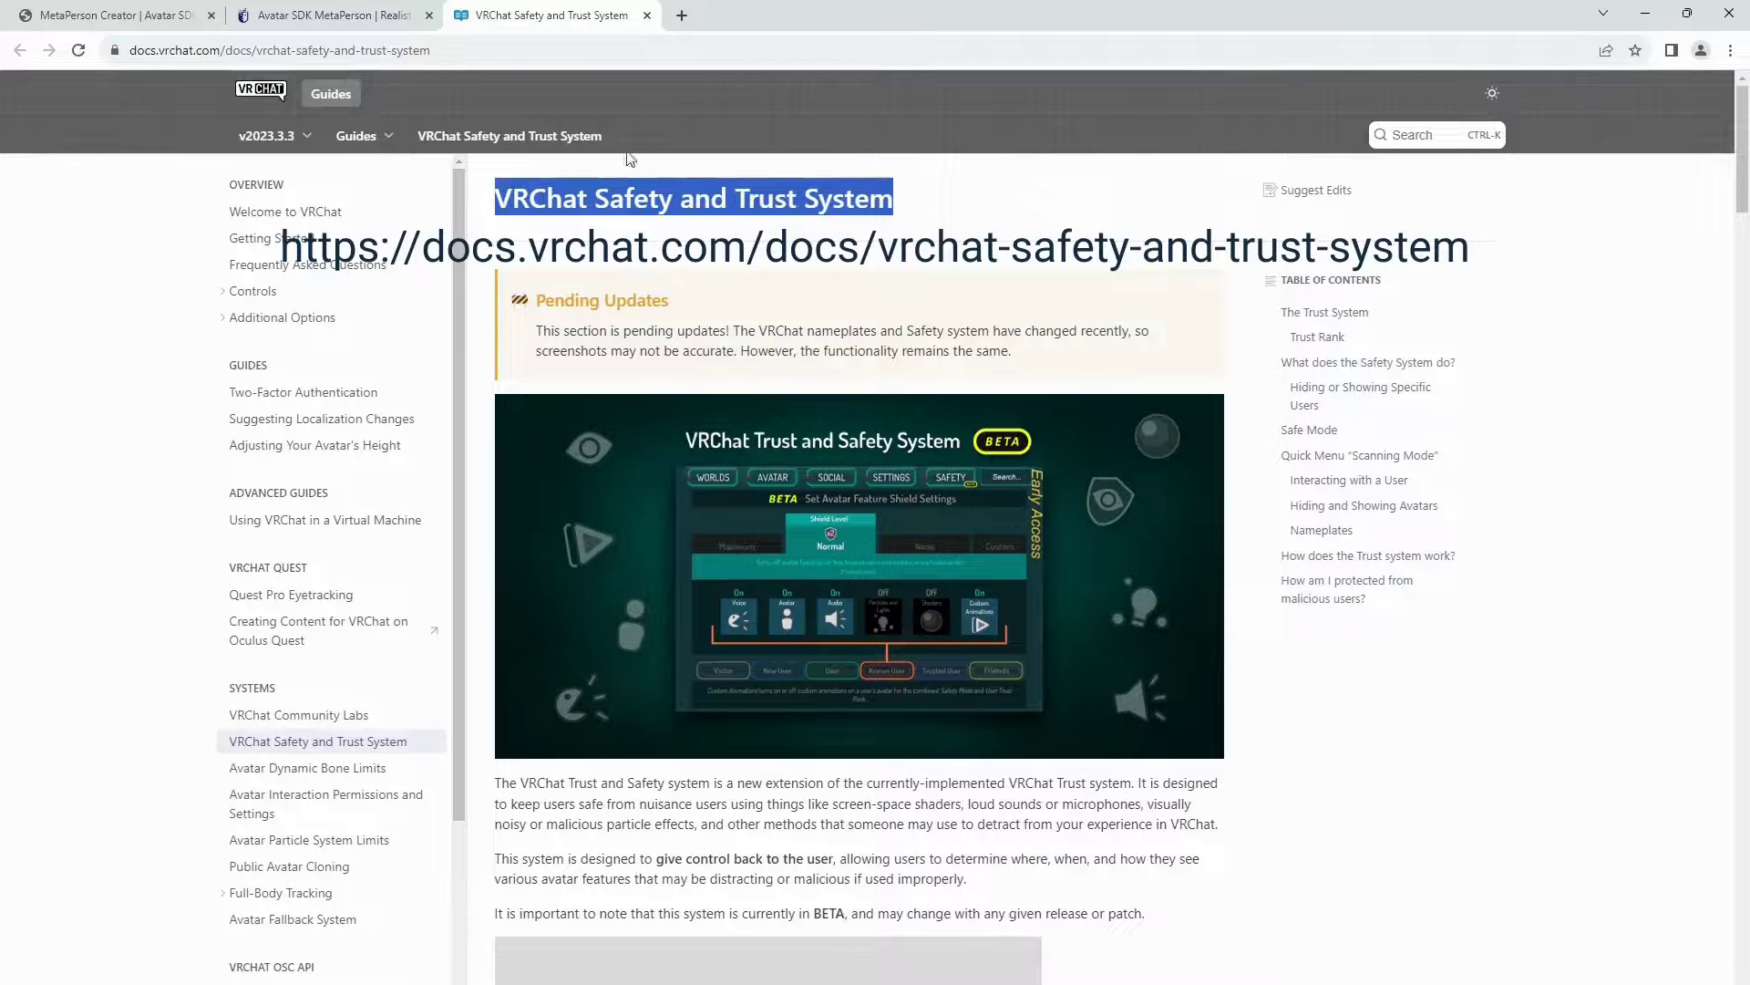
click(434, 61)
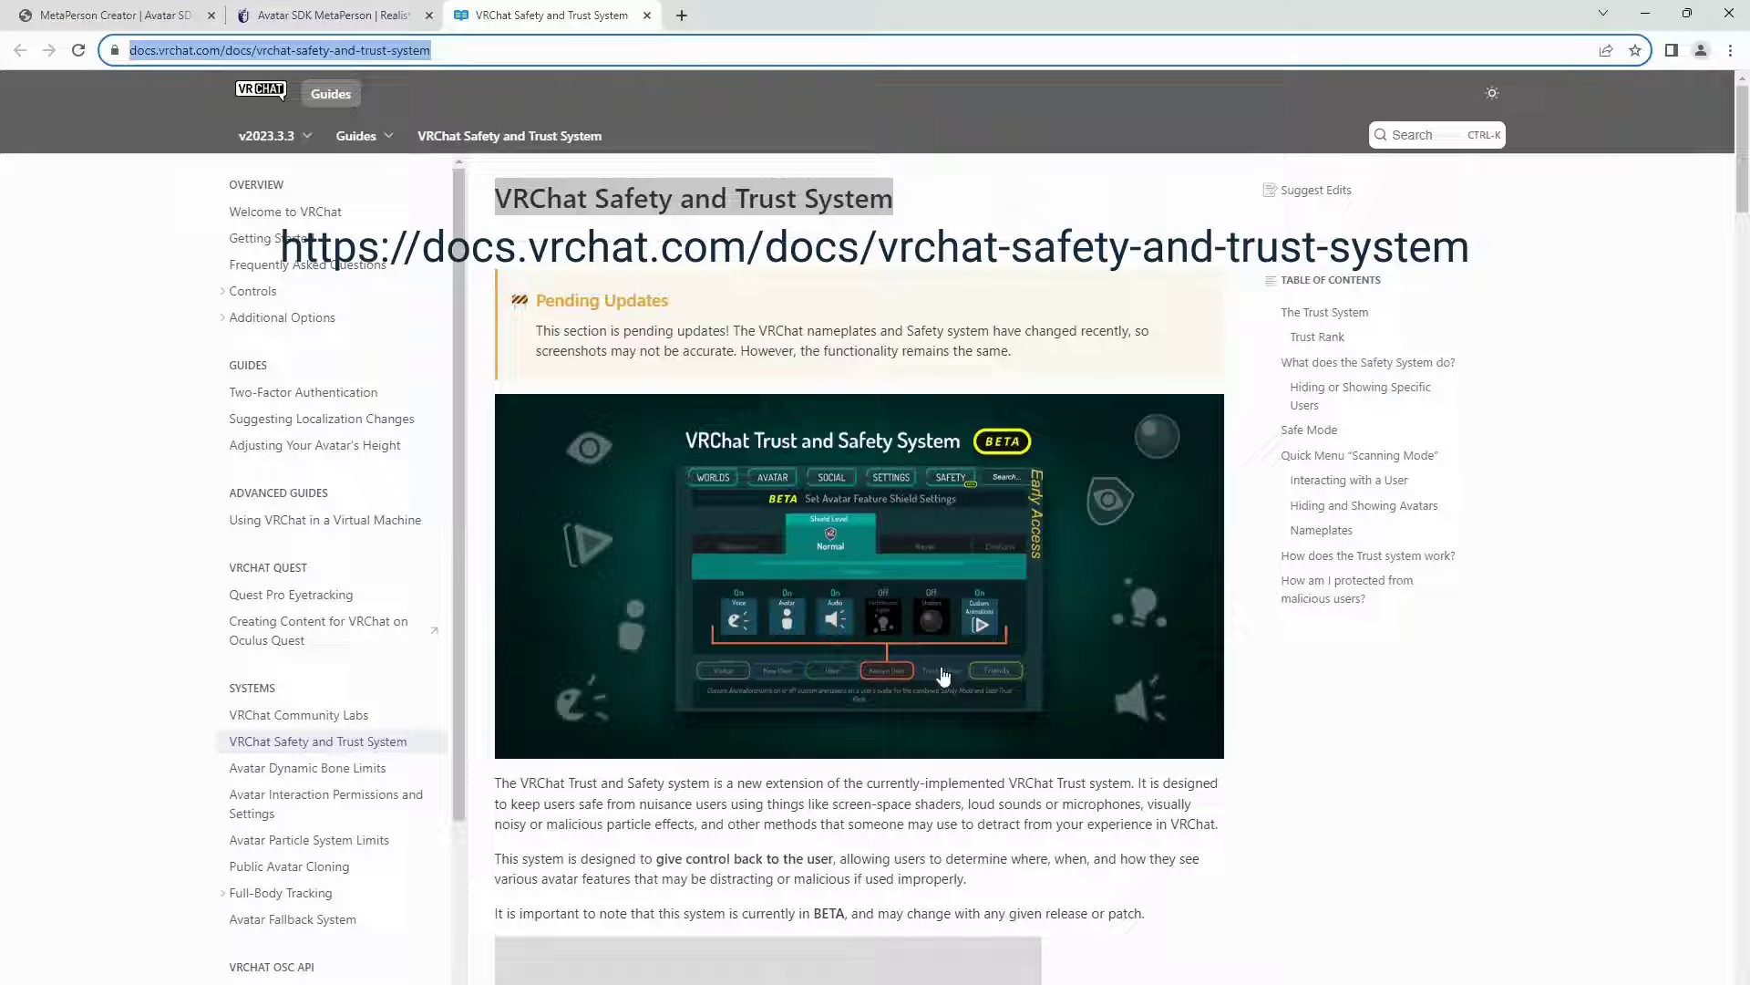
key(alt+Tab)
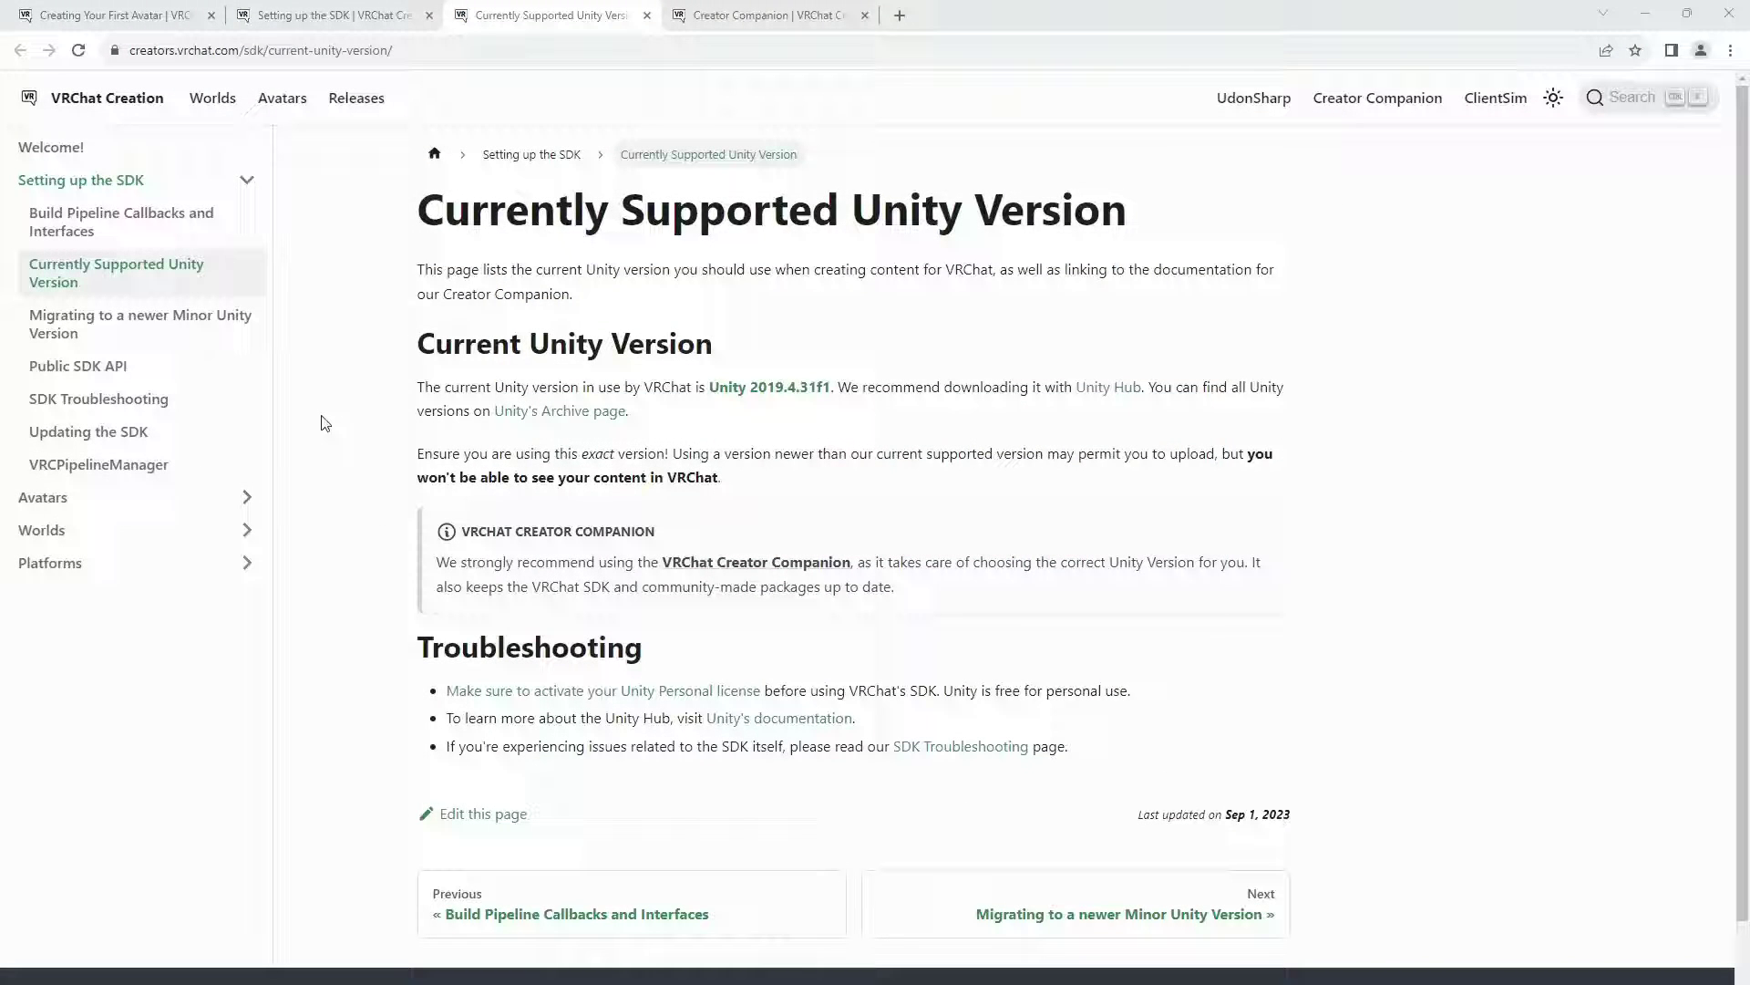
drag(417, 399, 852, 388)
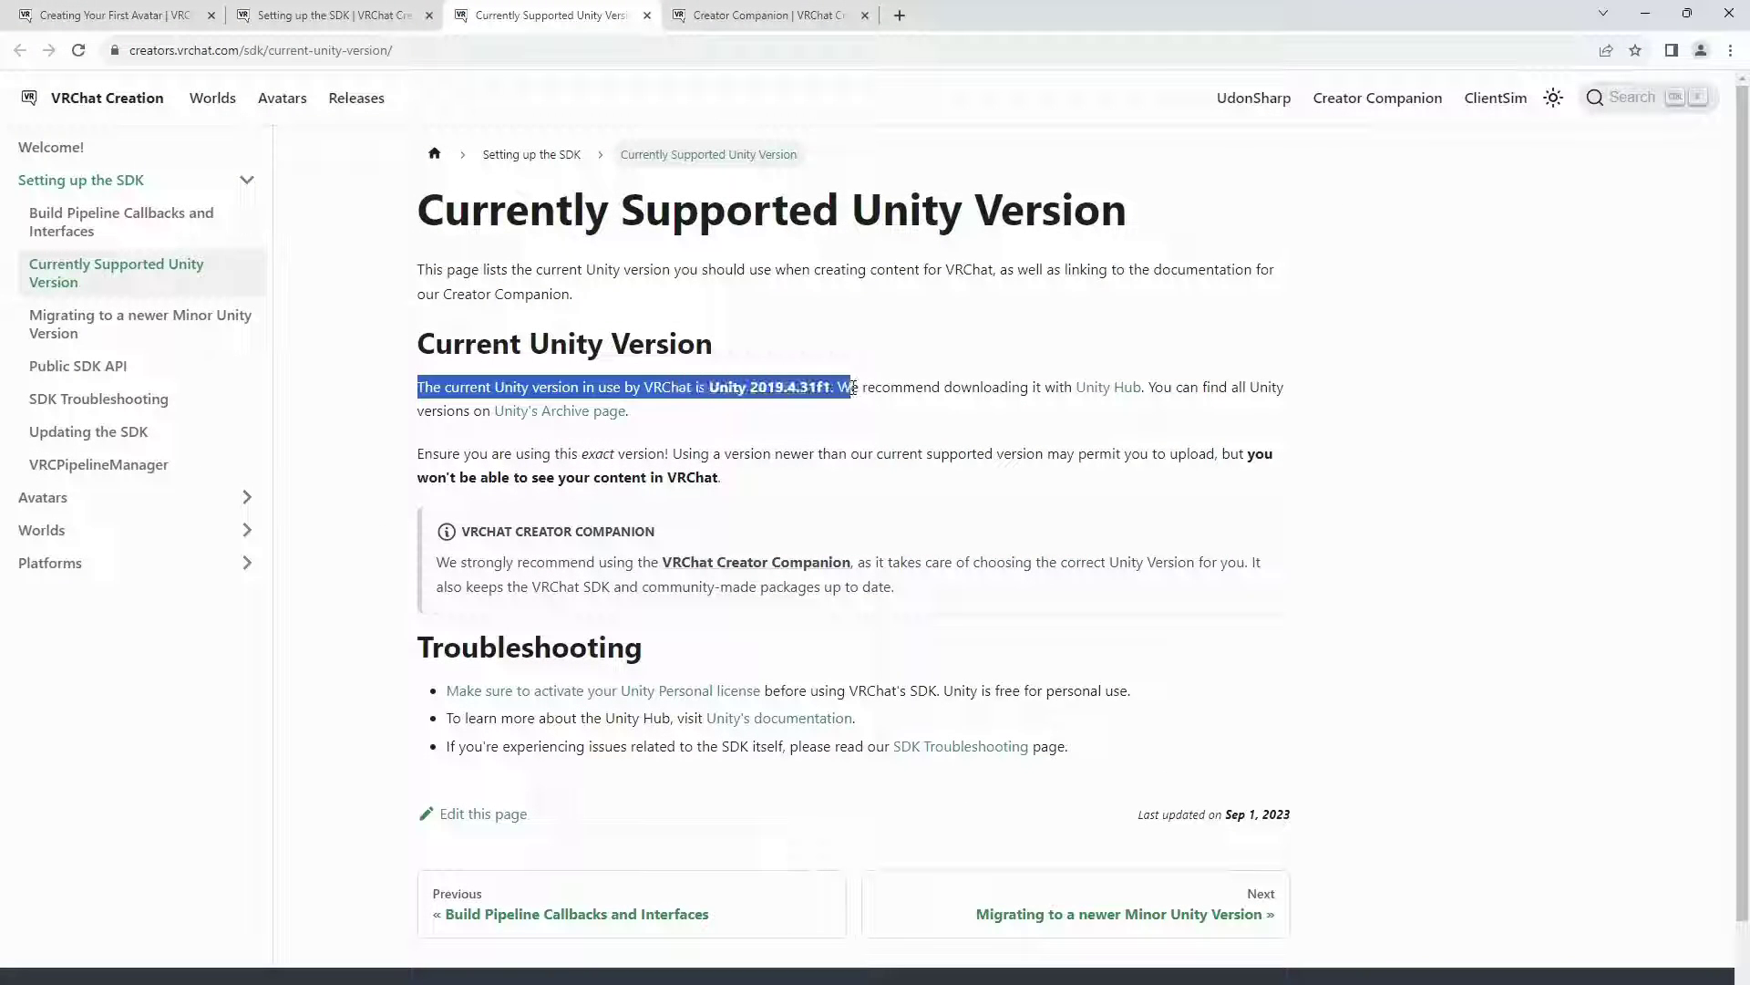
click(876, 454)
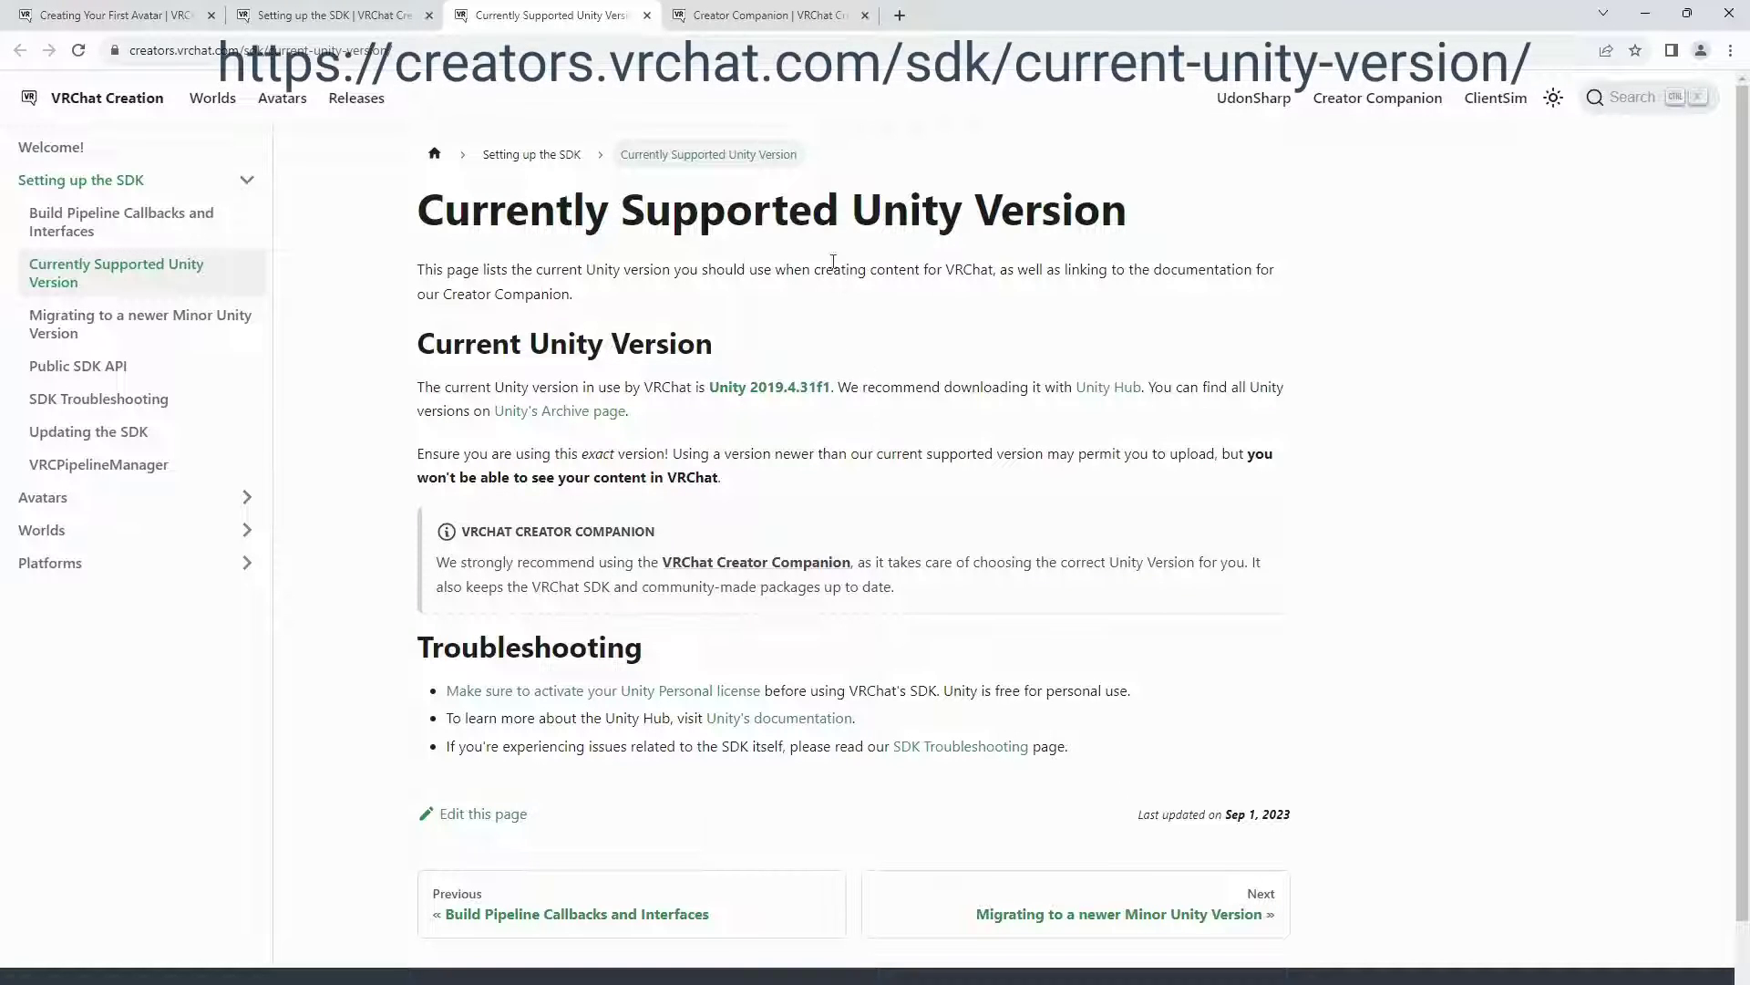
Step: Download the Creator Companion installer from the VRChat download page
click(800, 21)
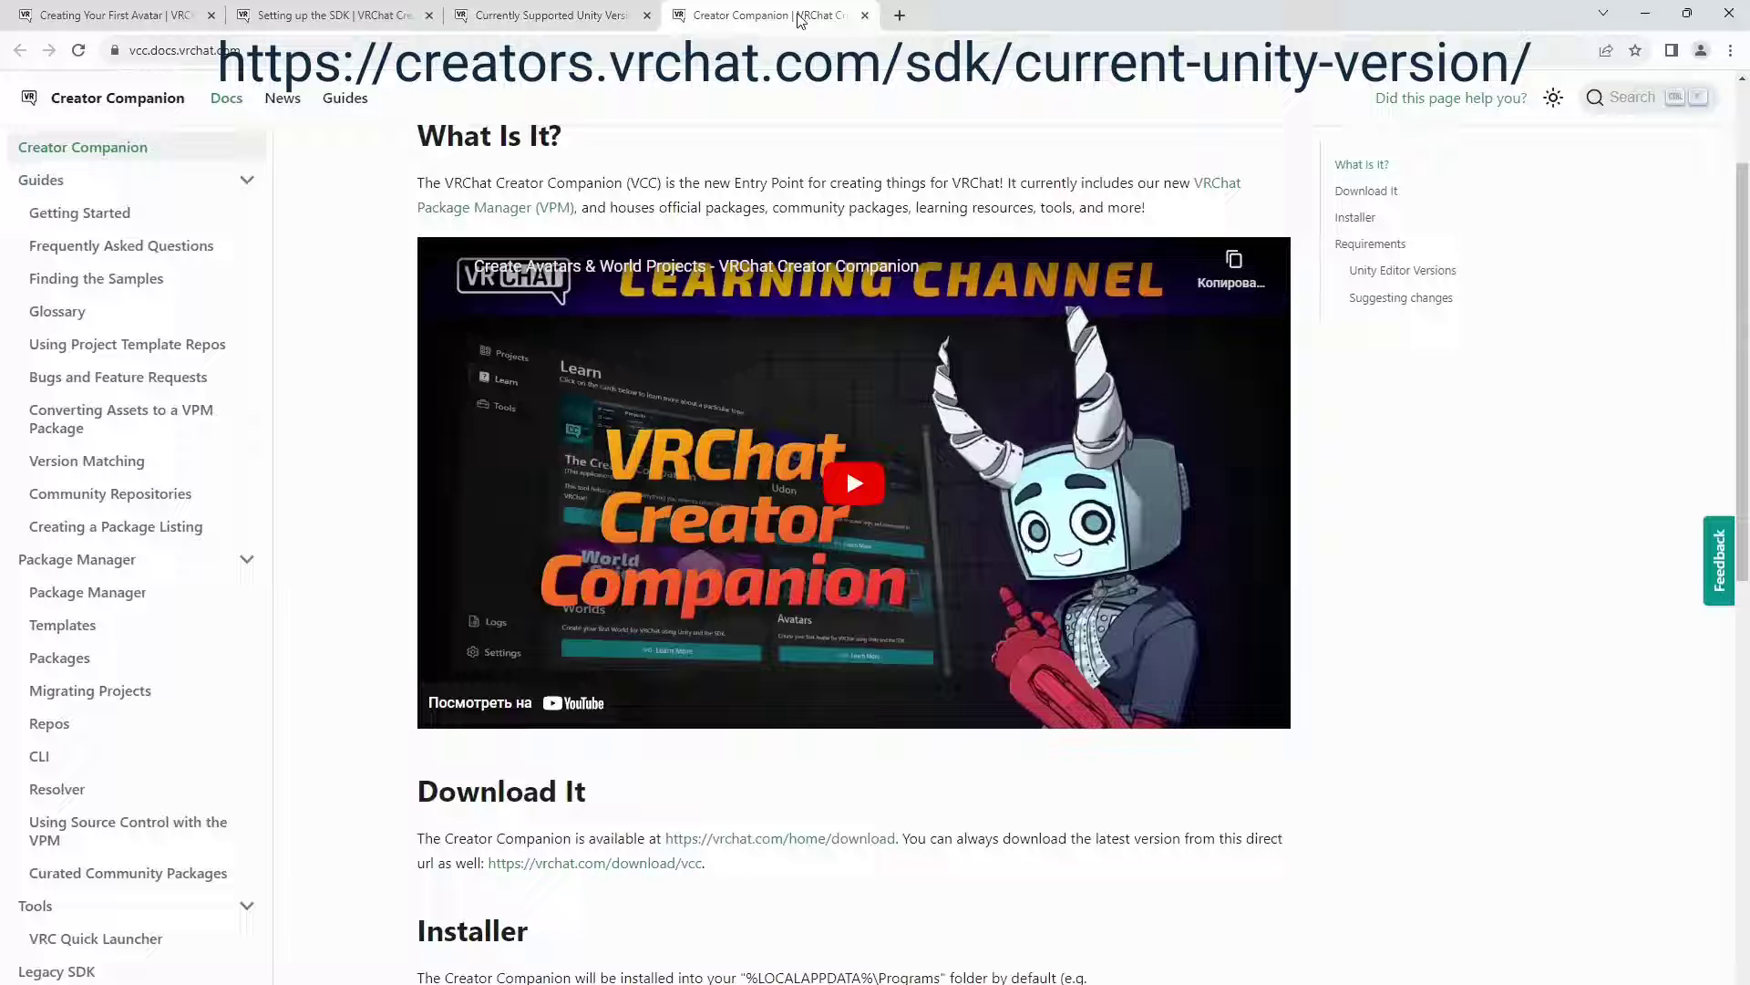
click(793, 841)
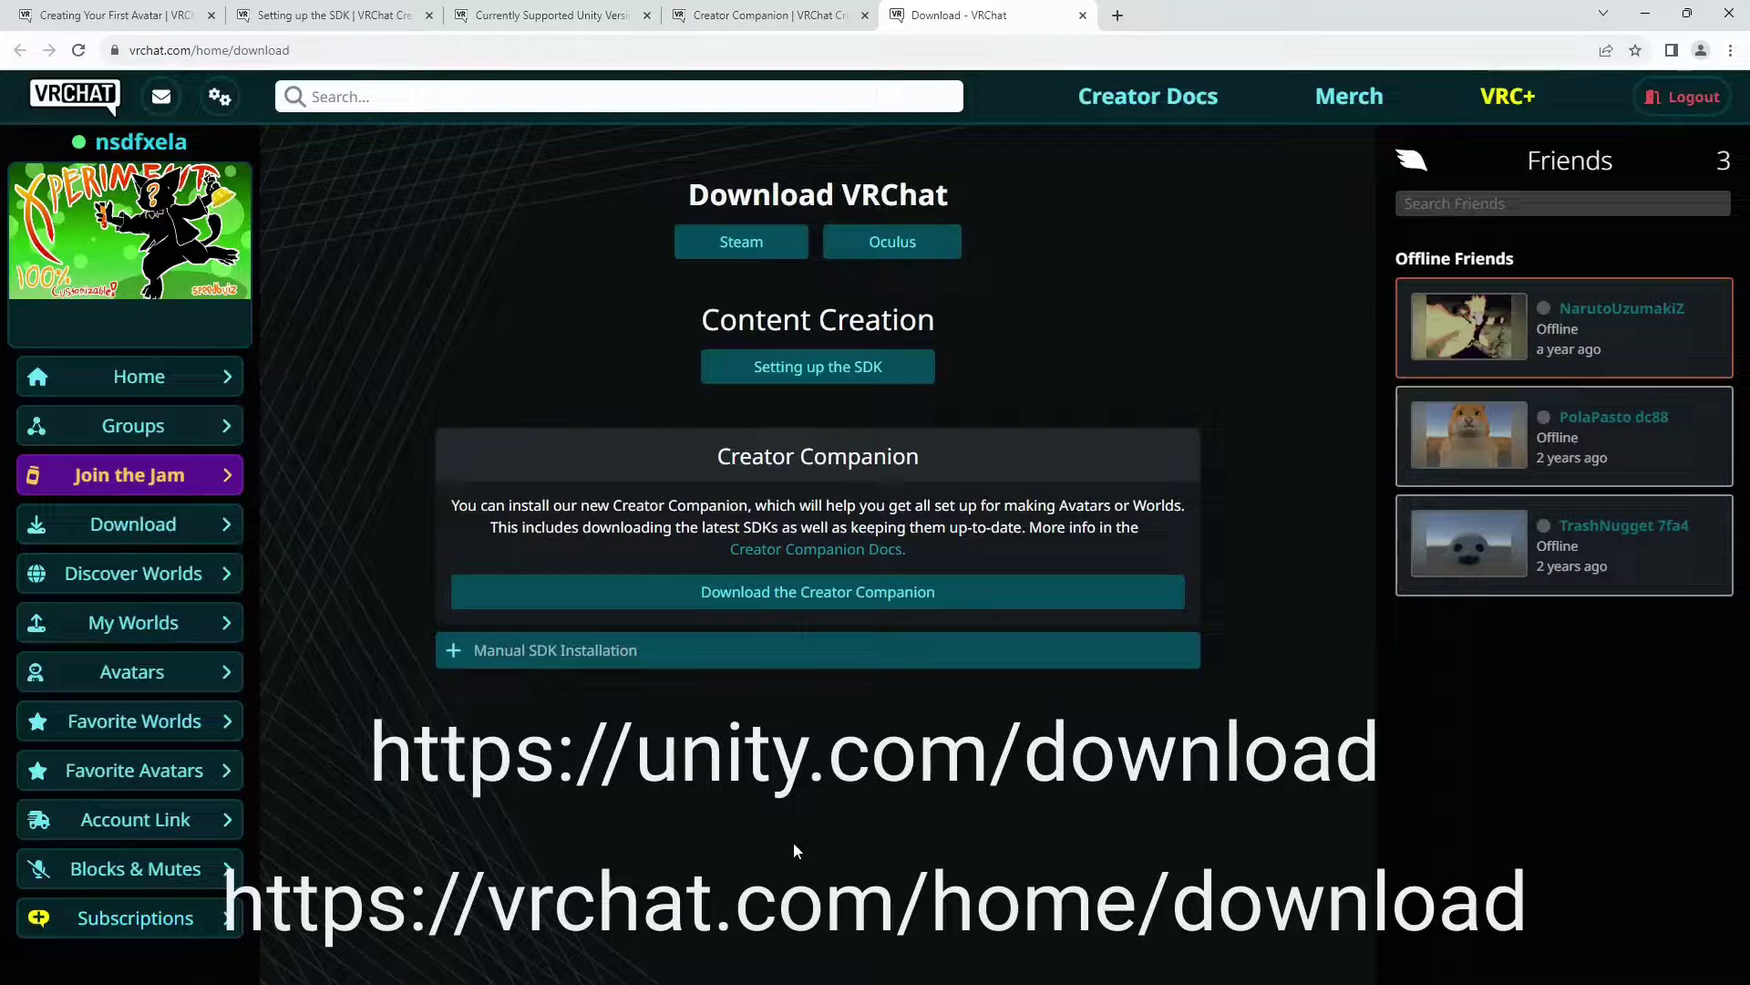
click(795, 595)
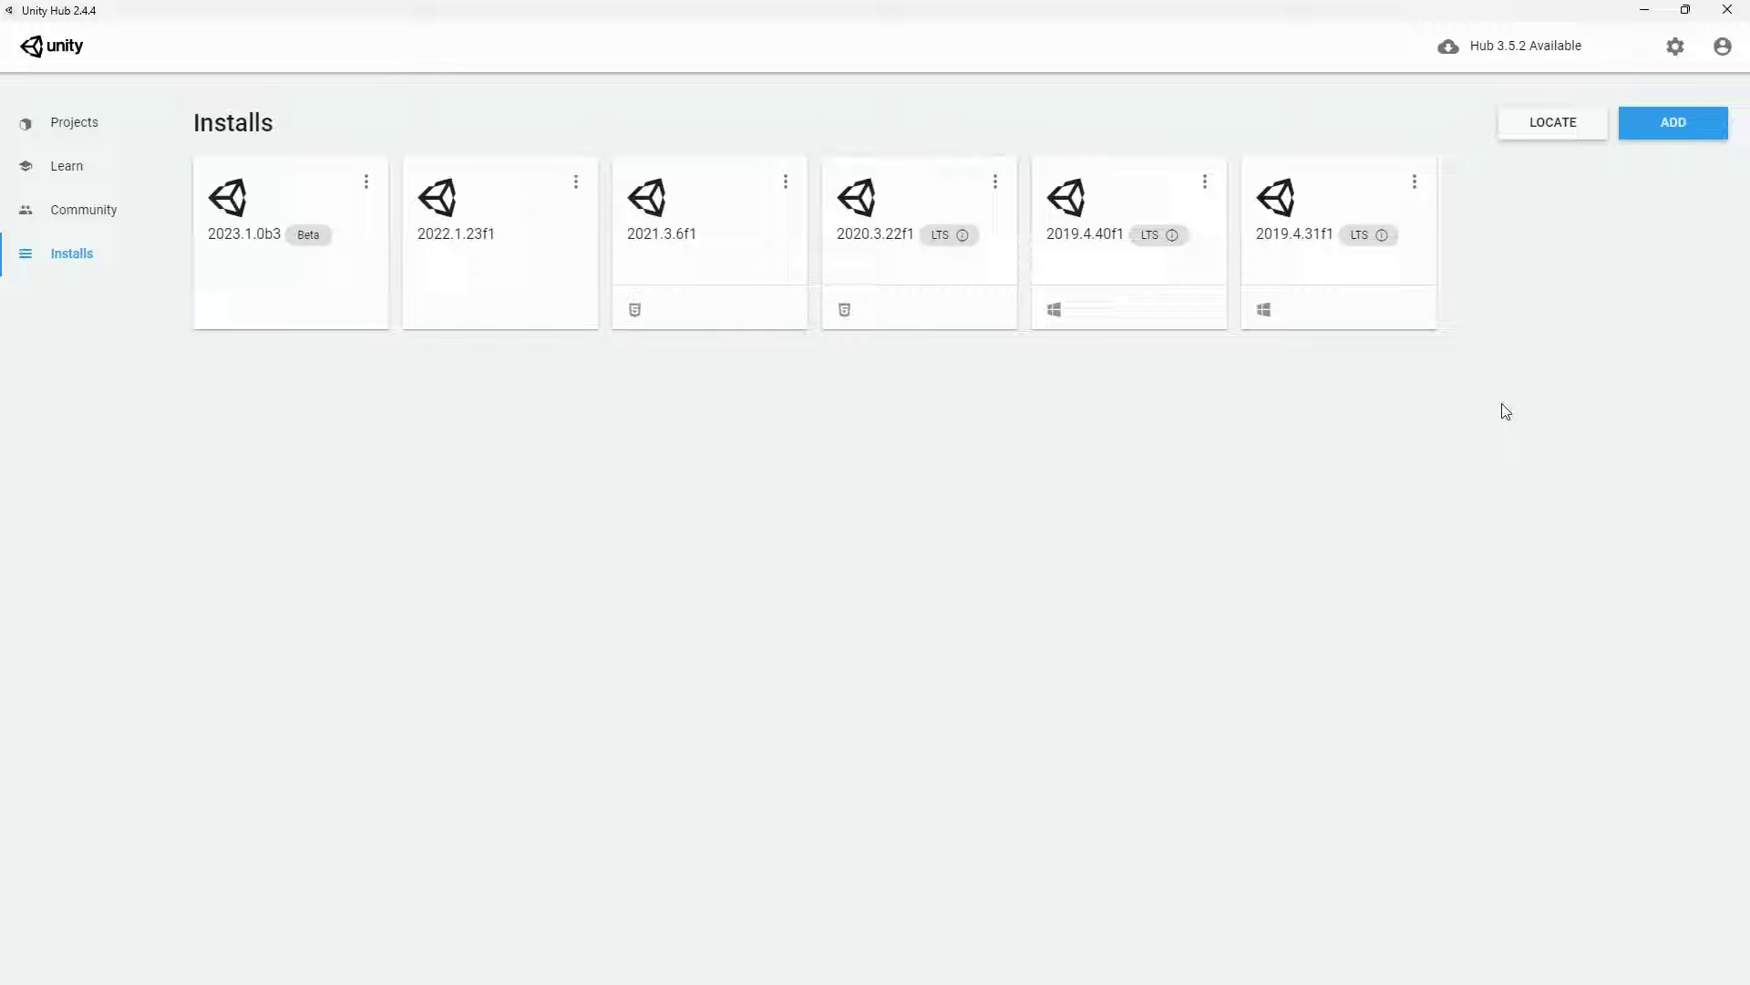
click(1642, 144)
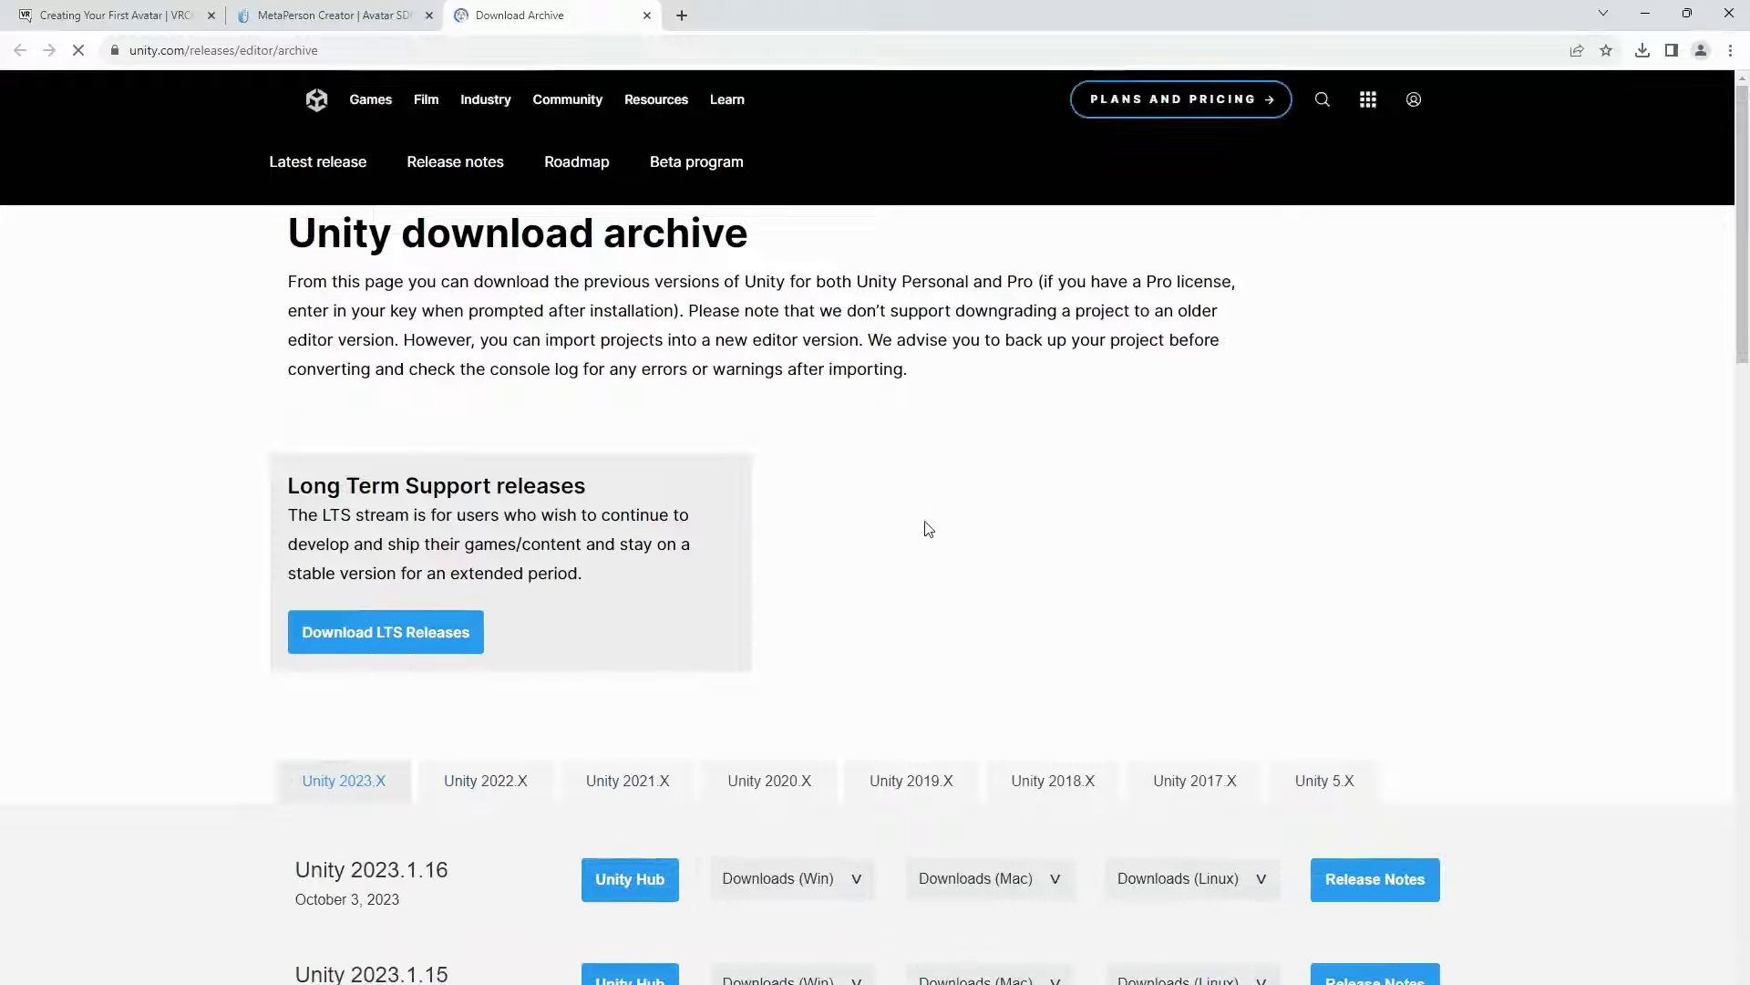
click(907, 785)
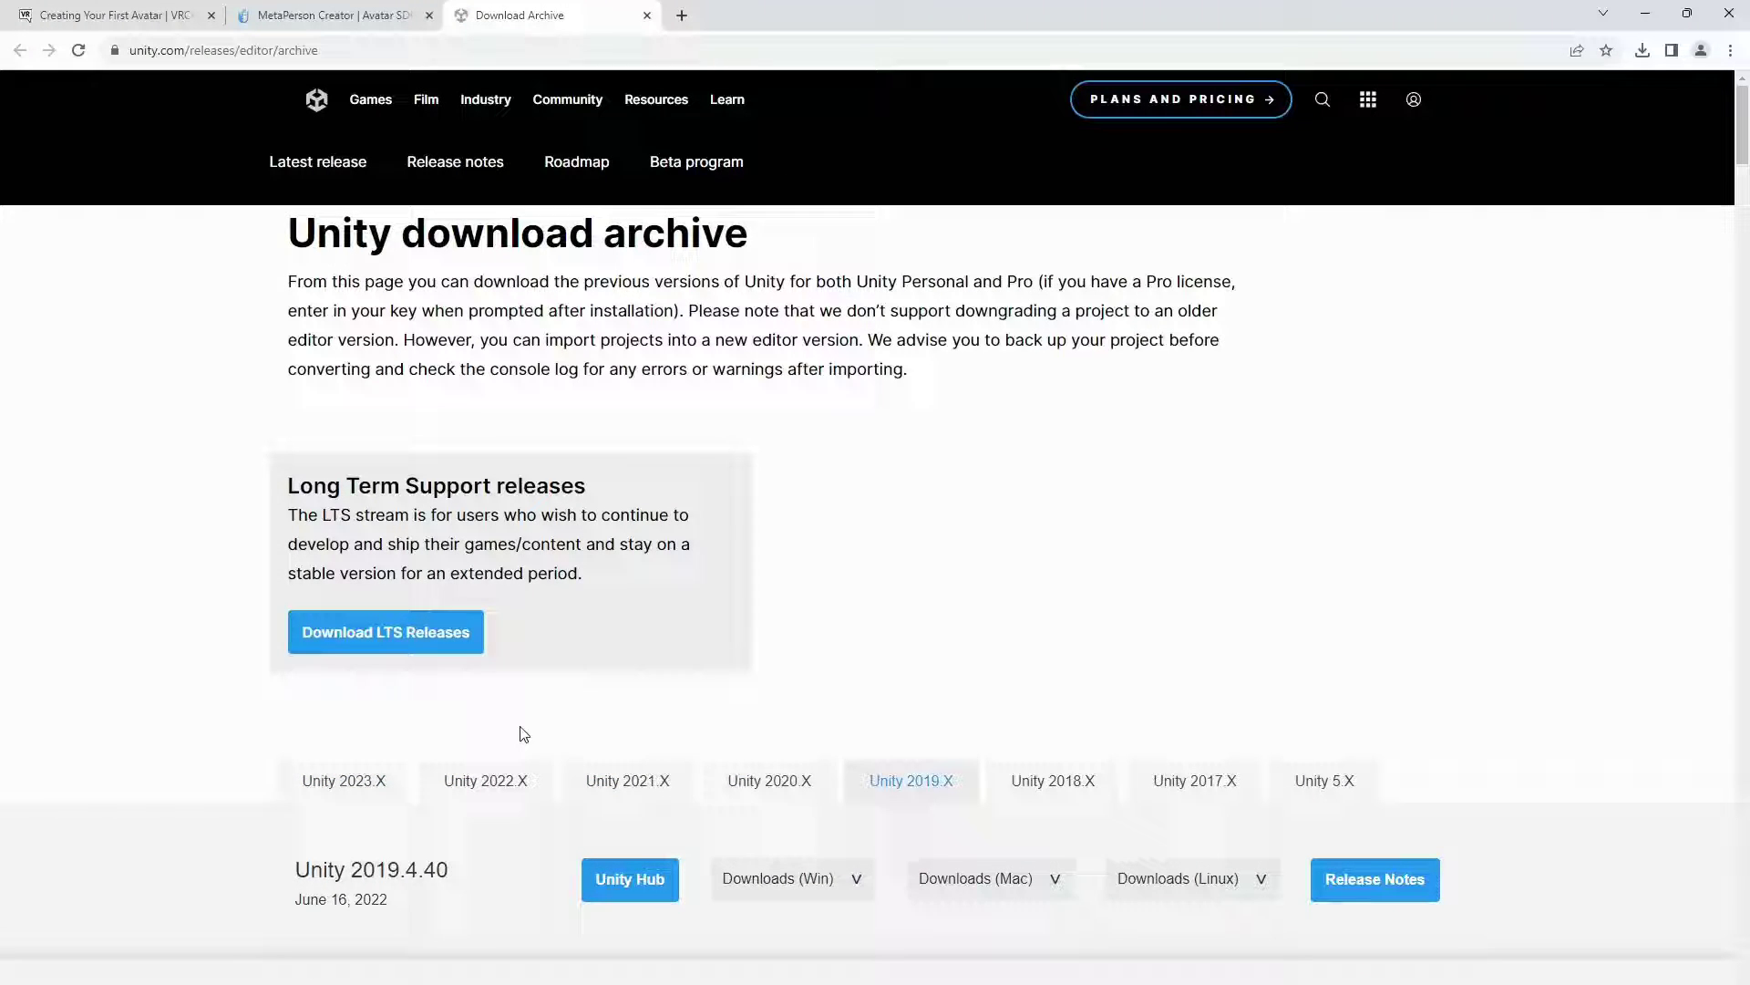
scroll(525, 734, down, 9)
scroll(503, 743, down, 1)
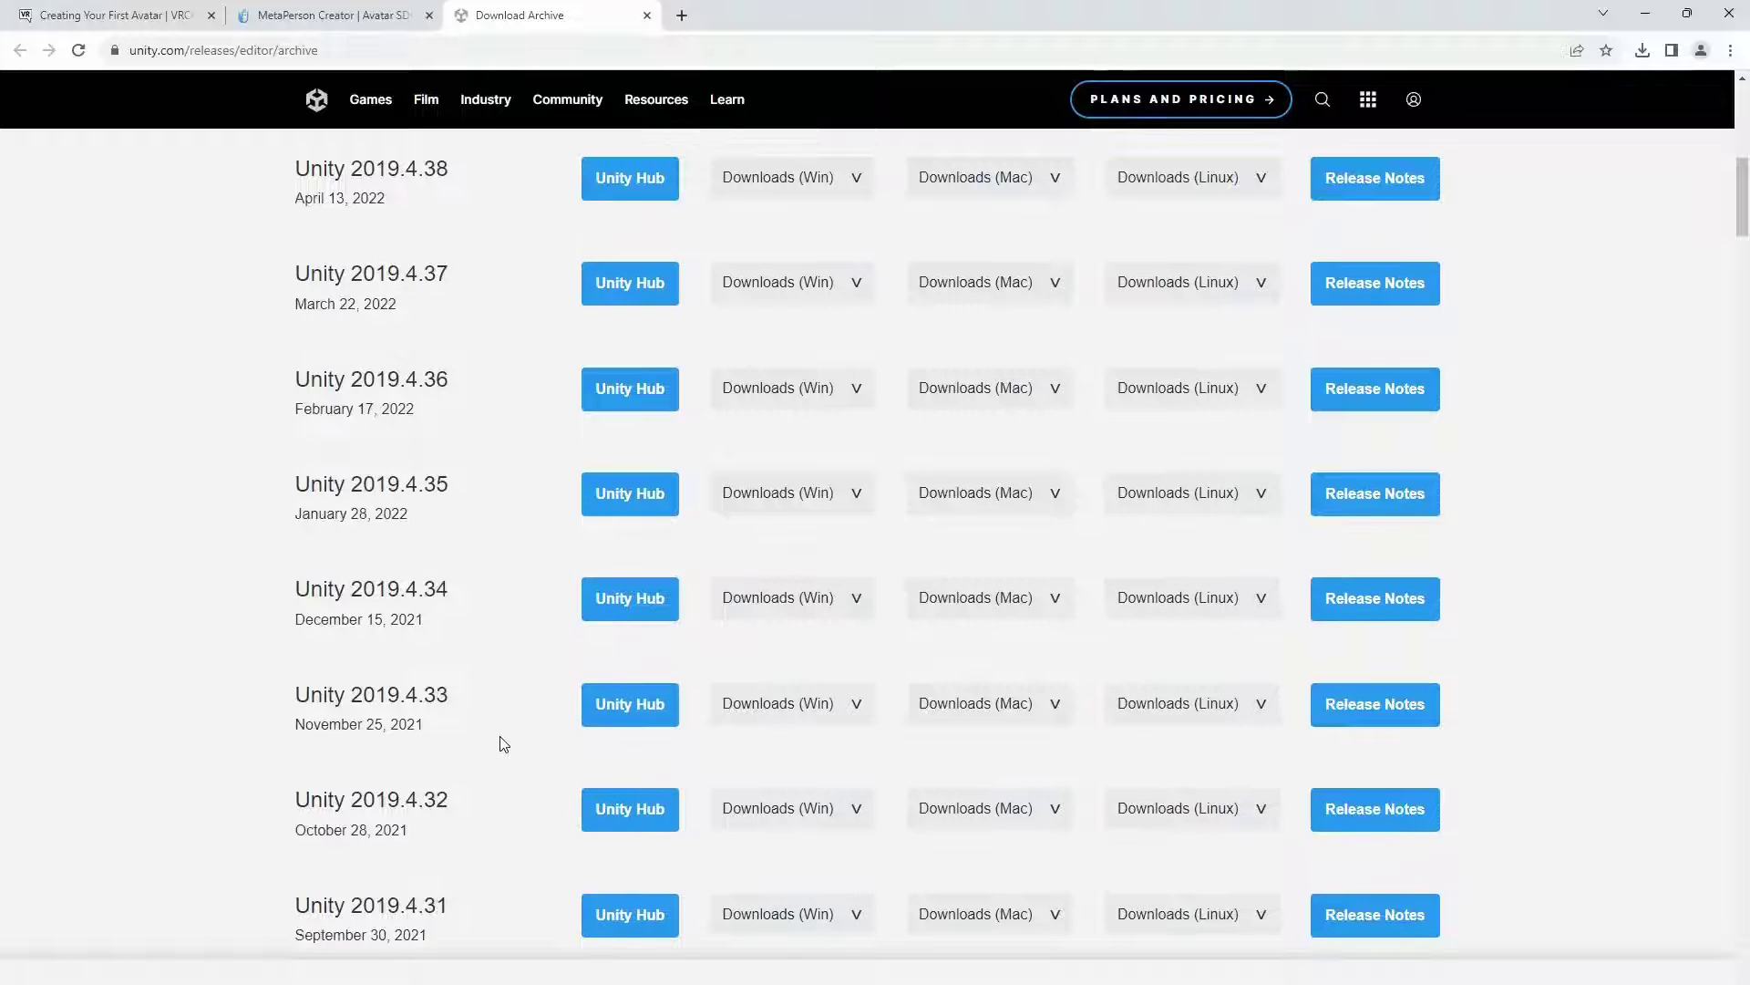
click(624, 916)
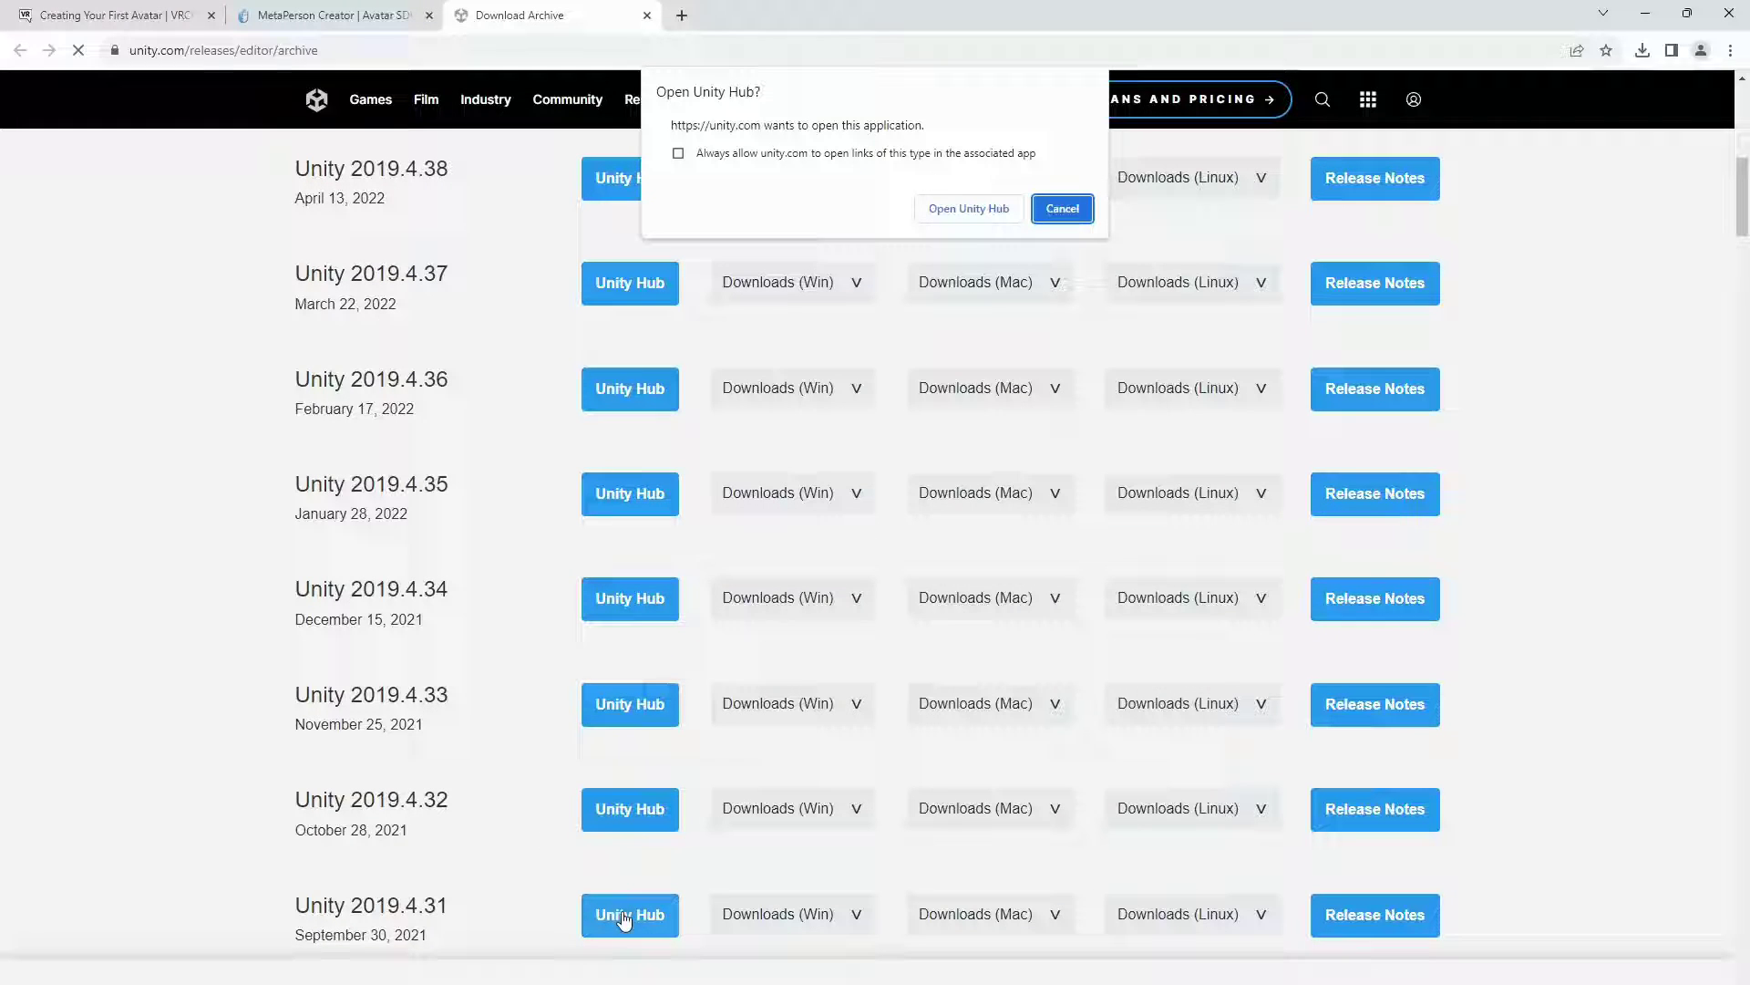
click(971, 209)
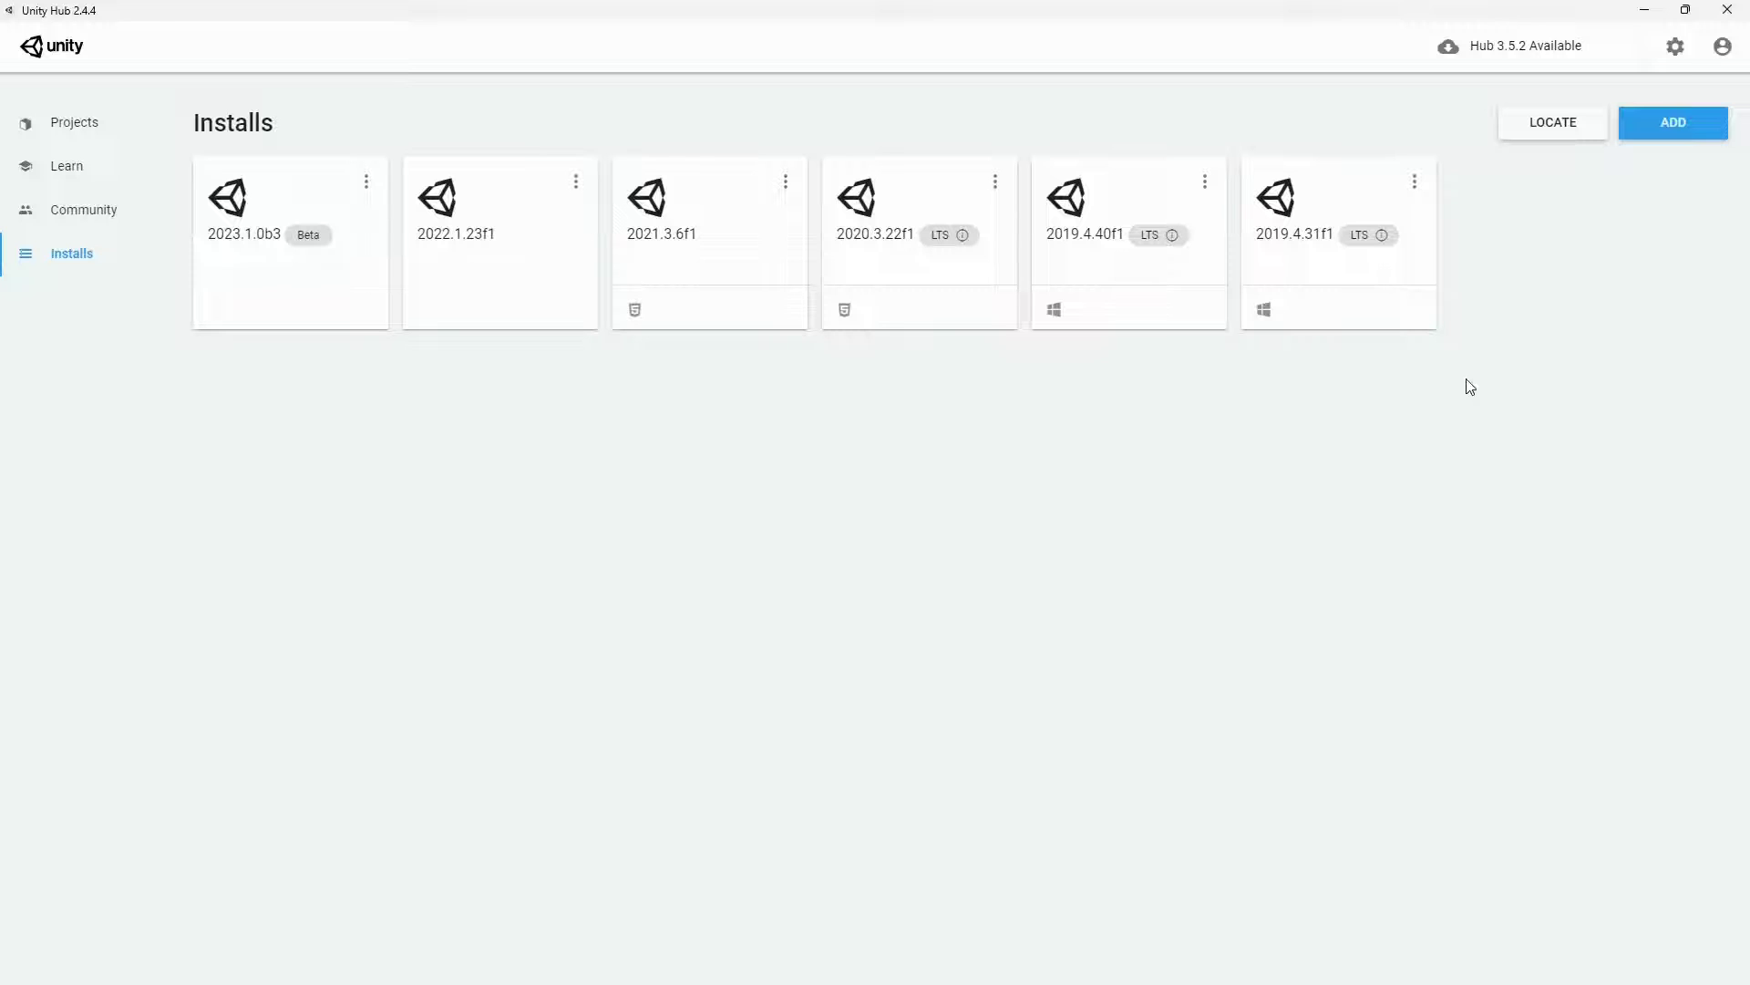
Step: Keep Unity 2019.4.31f1 selected in Creator Companion's Unity Editors setting
key(alt+Tab)
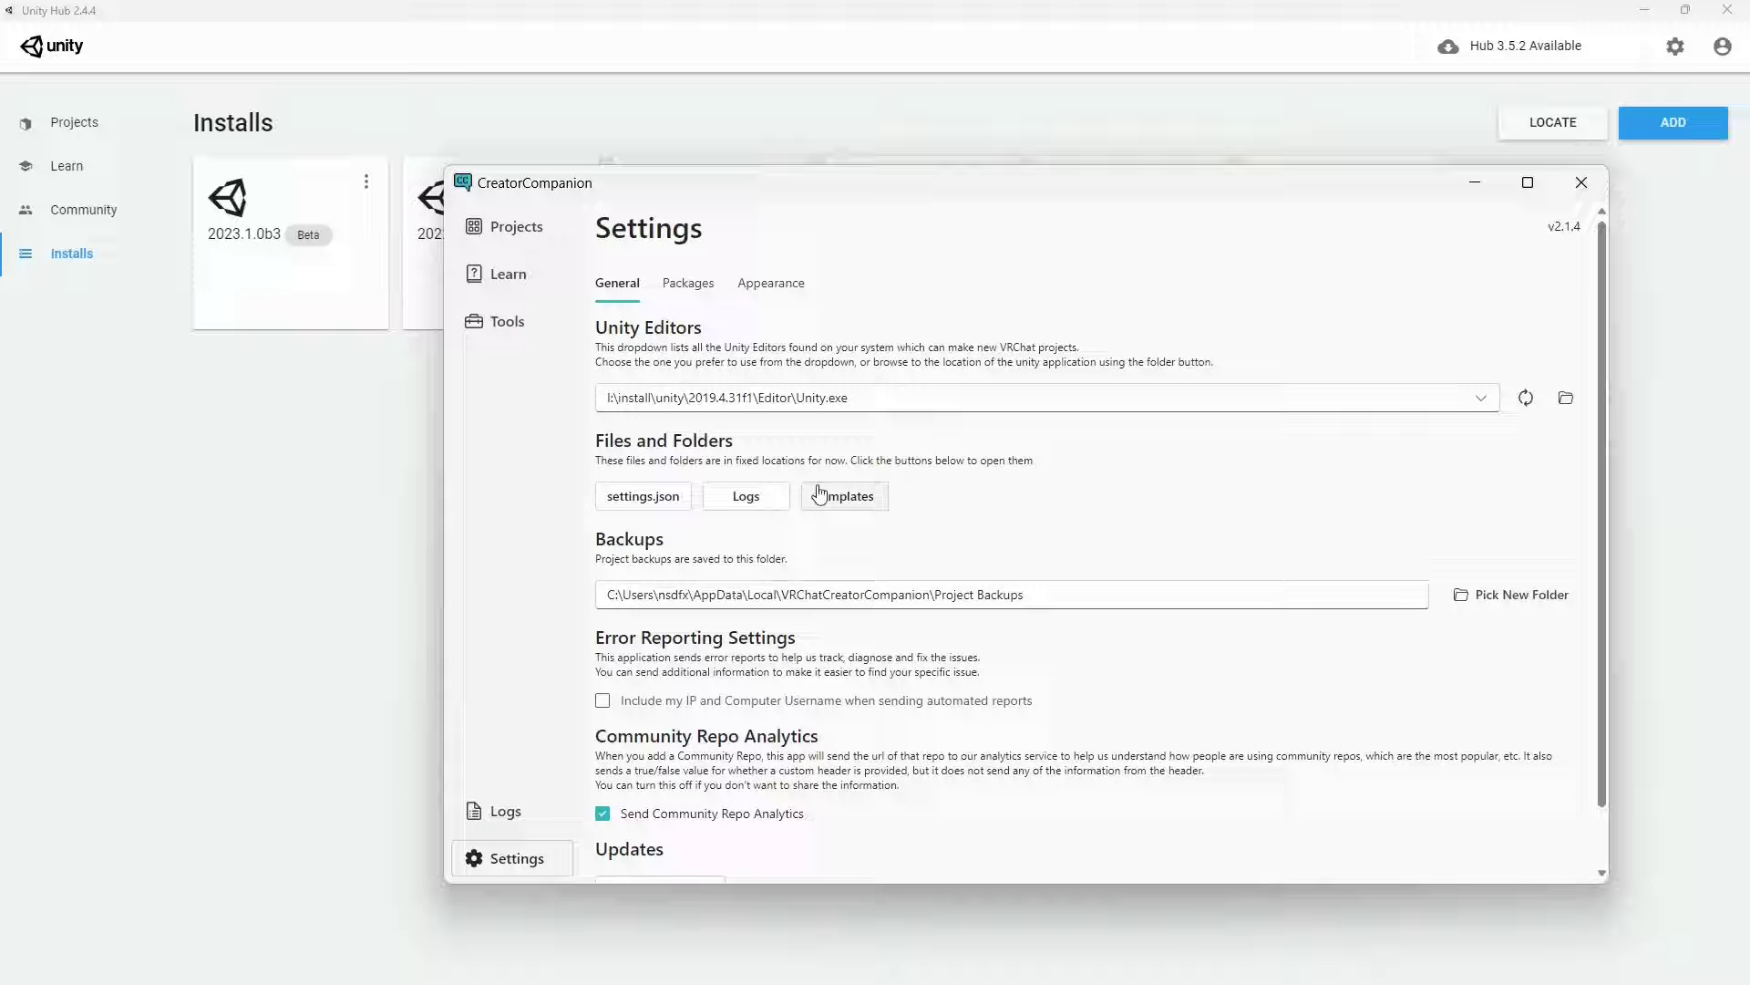
click(893, 406)
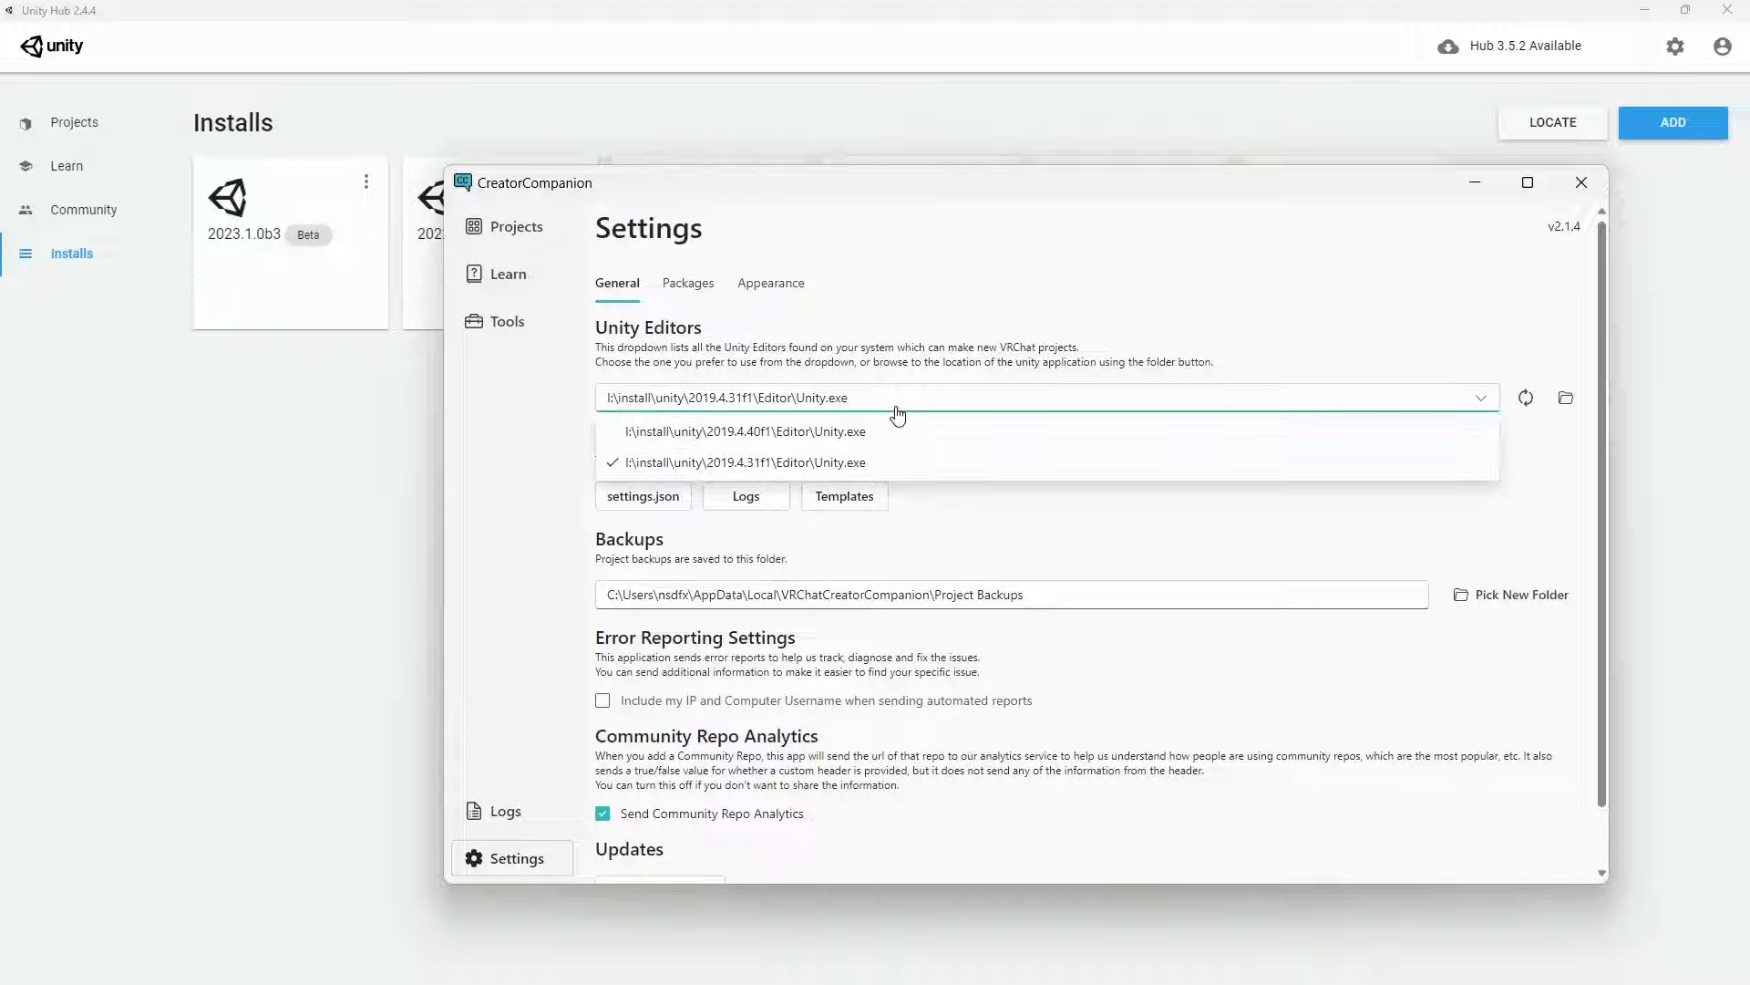
click(861, 462)
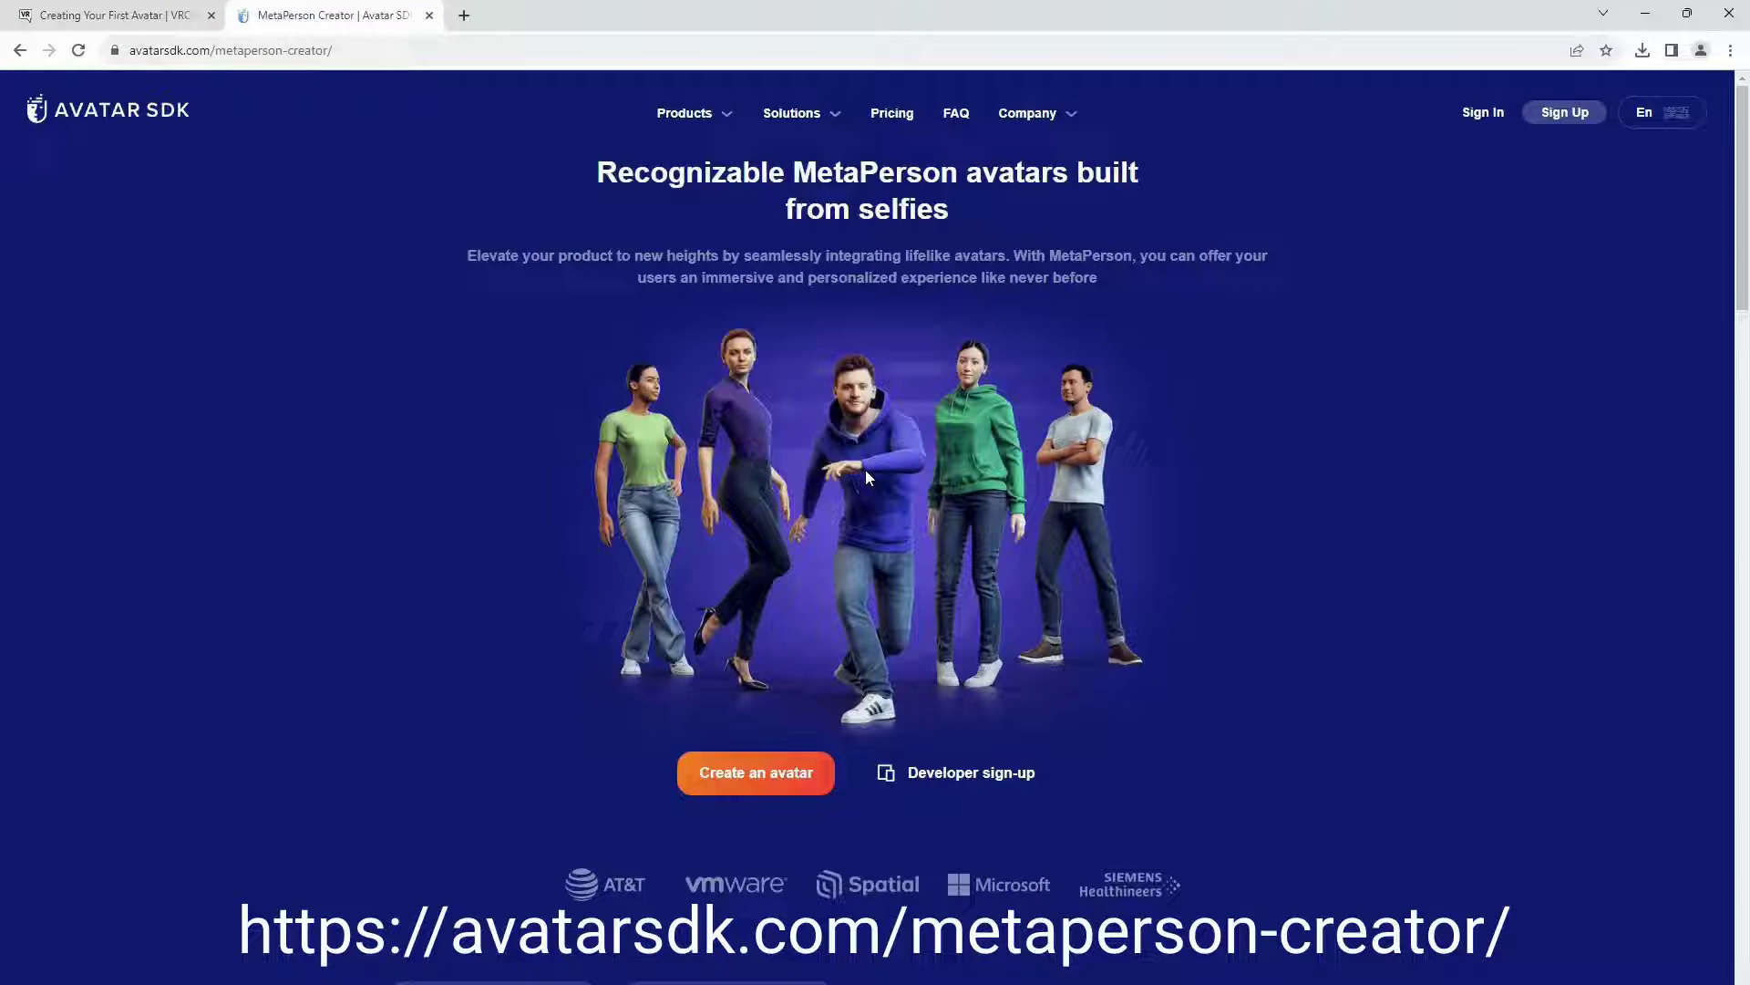
Step: Create an avatar from source_photo.jpg and choose the Male body type
click(755, 772)
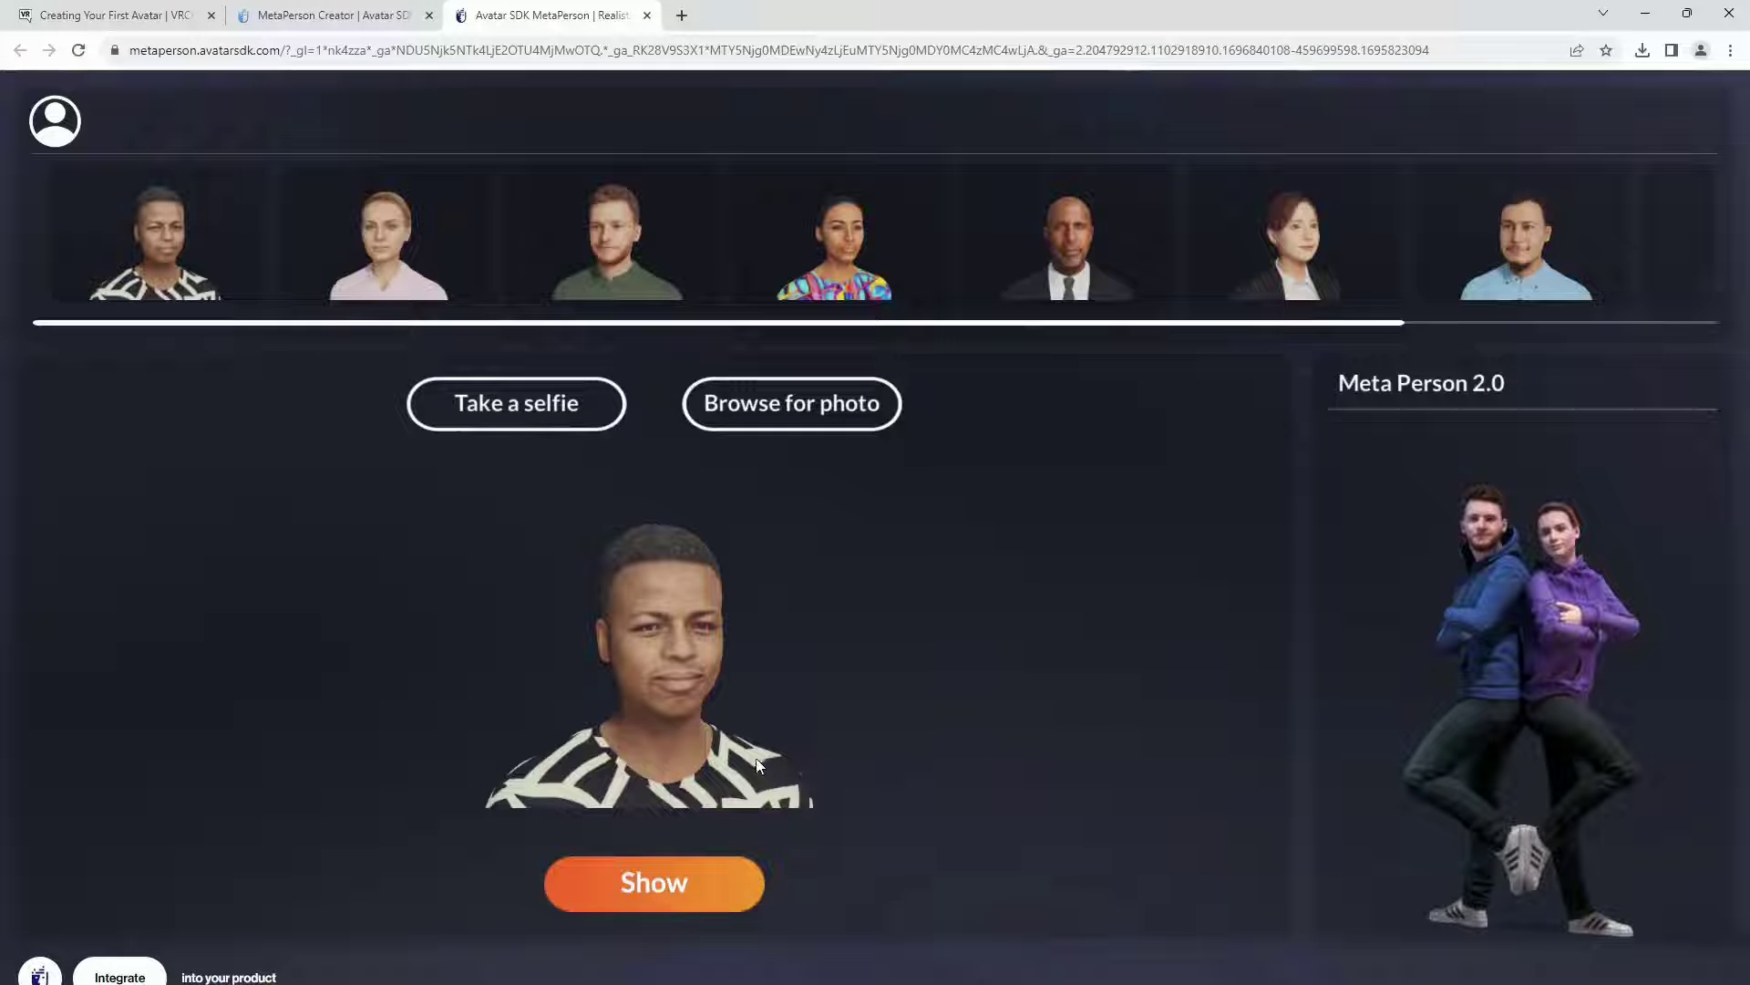
click(814, 412)
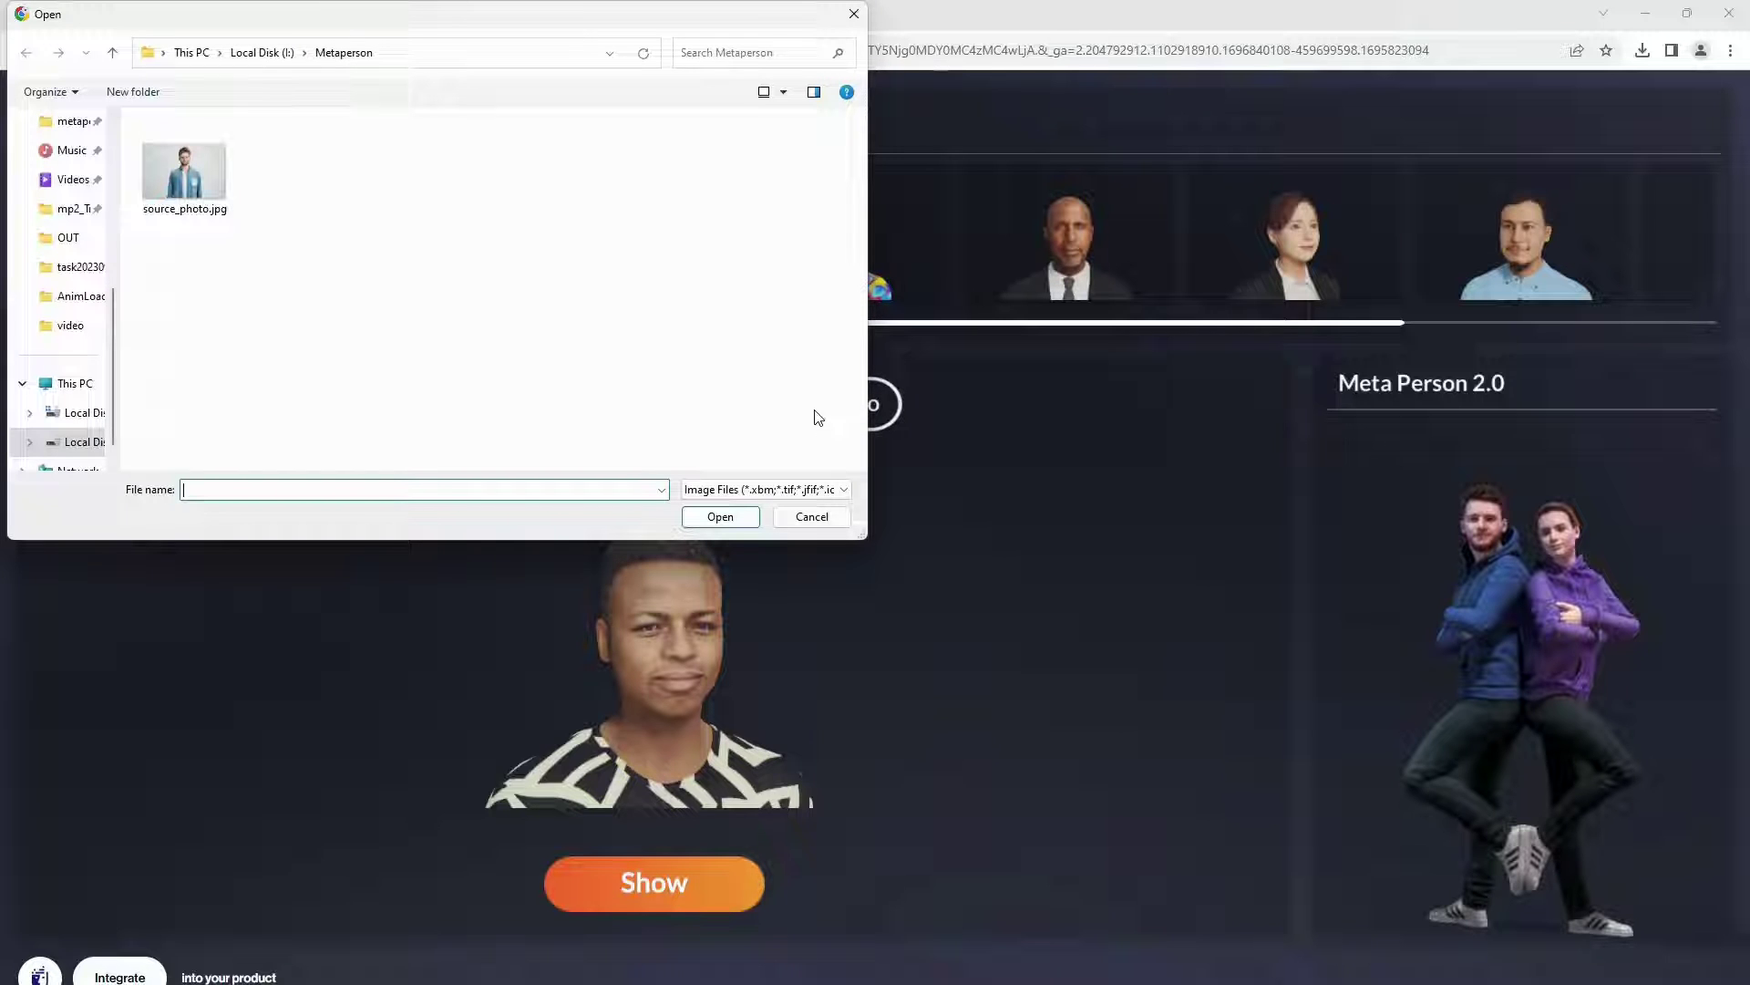
double_click(189, 193)
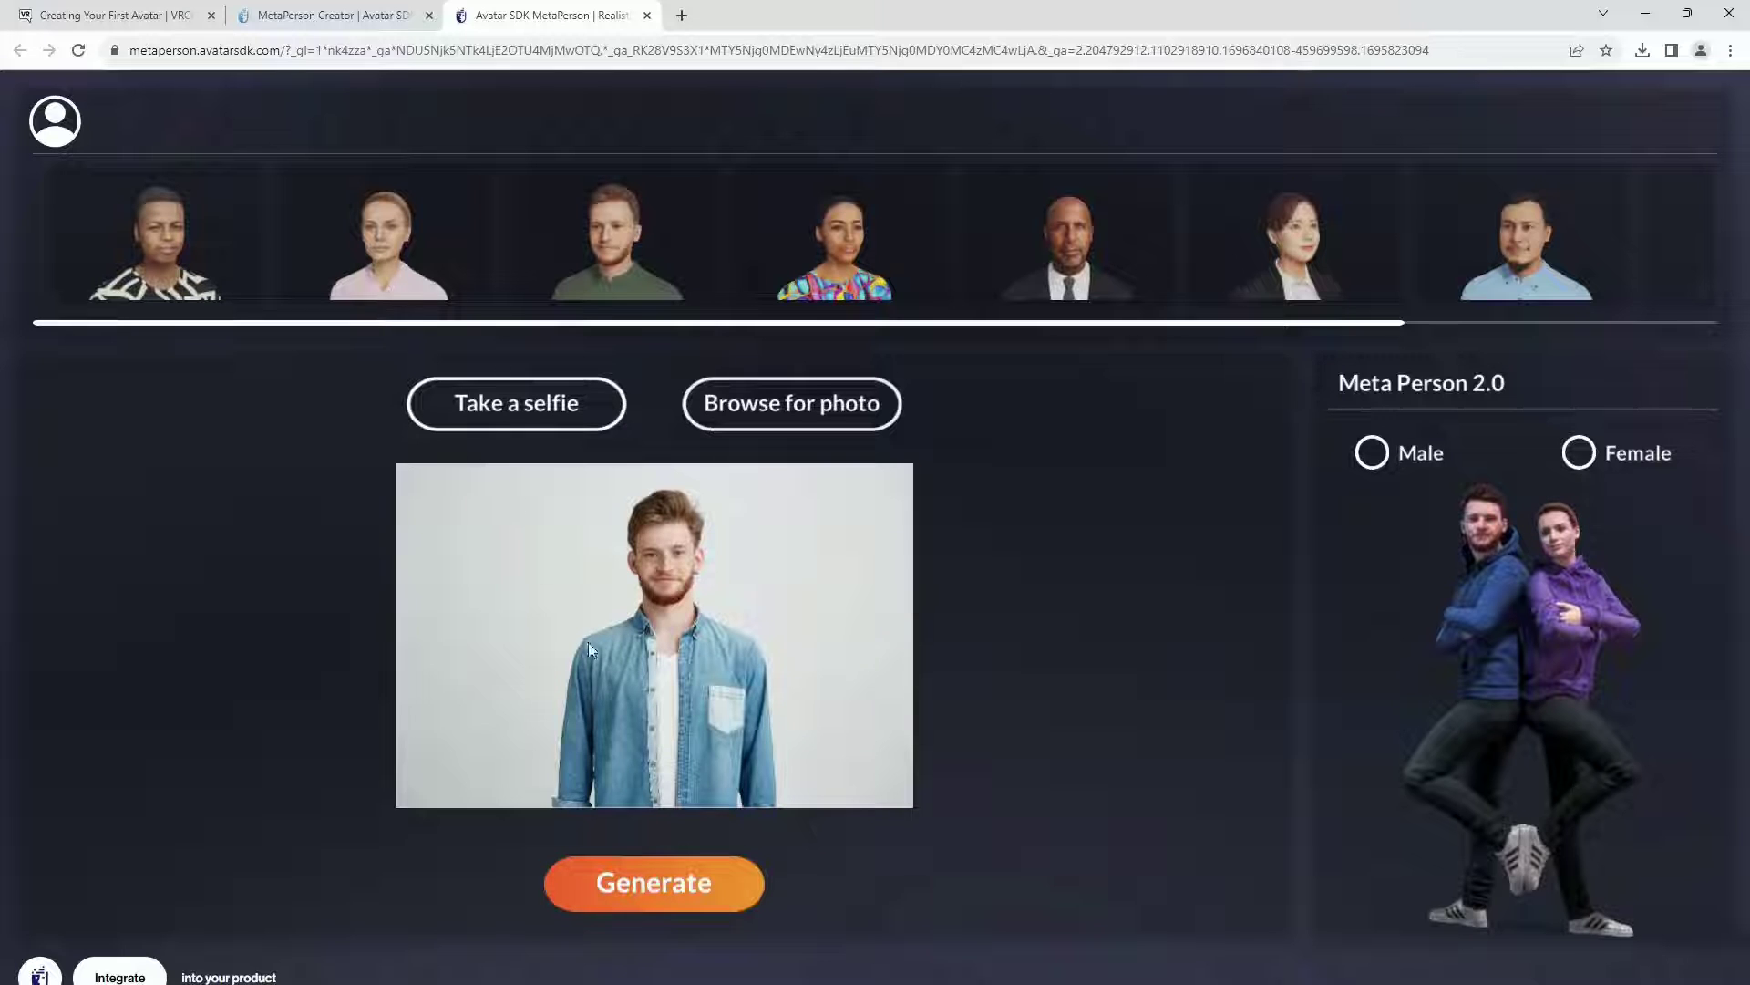
click(720, 882)
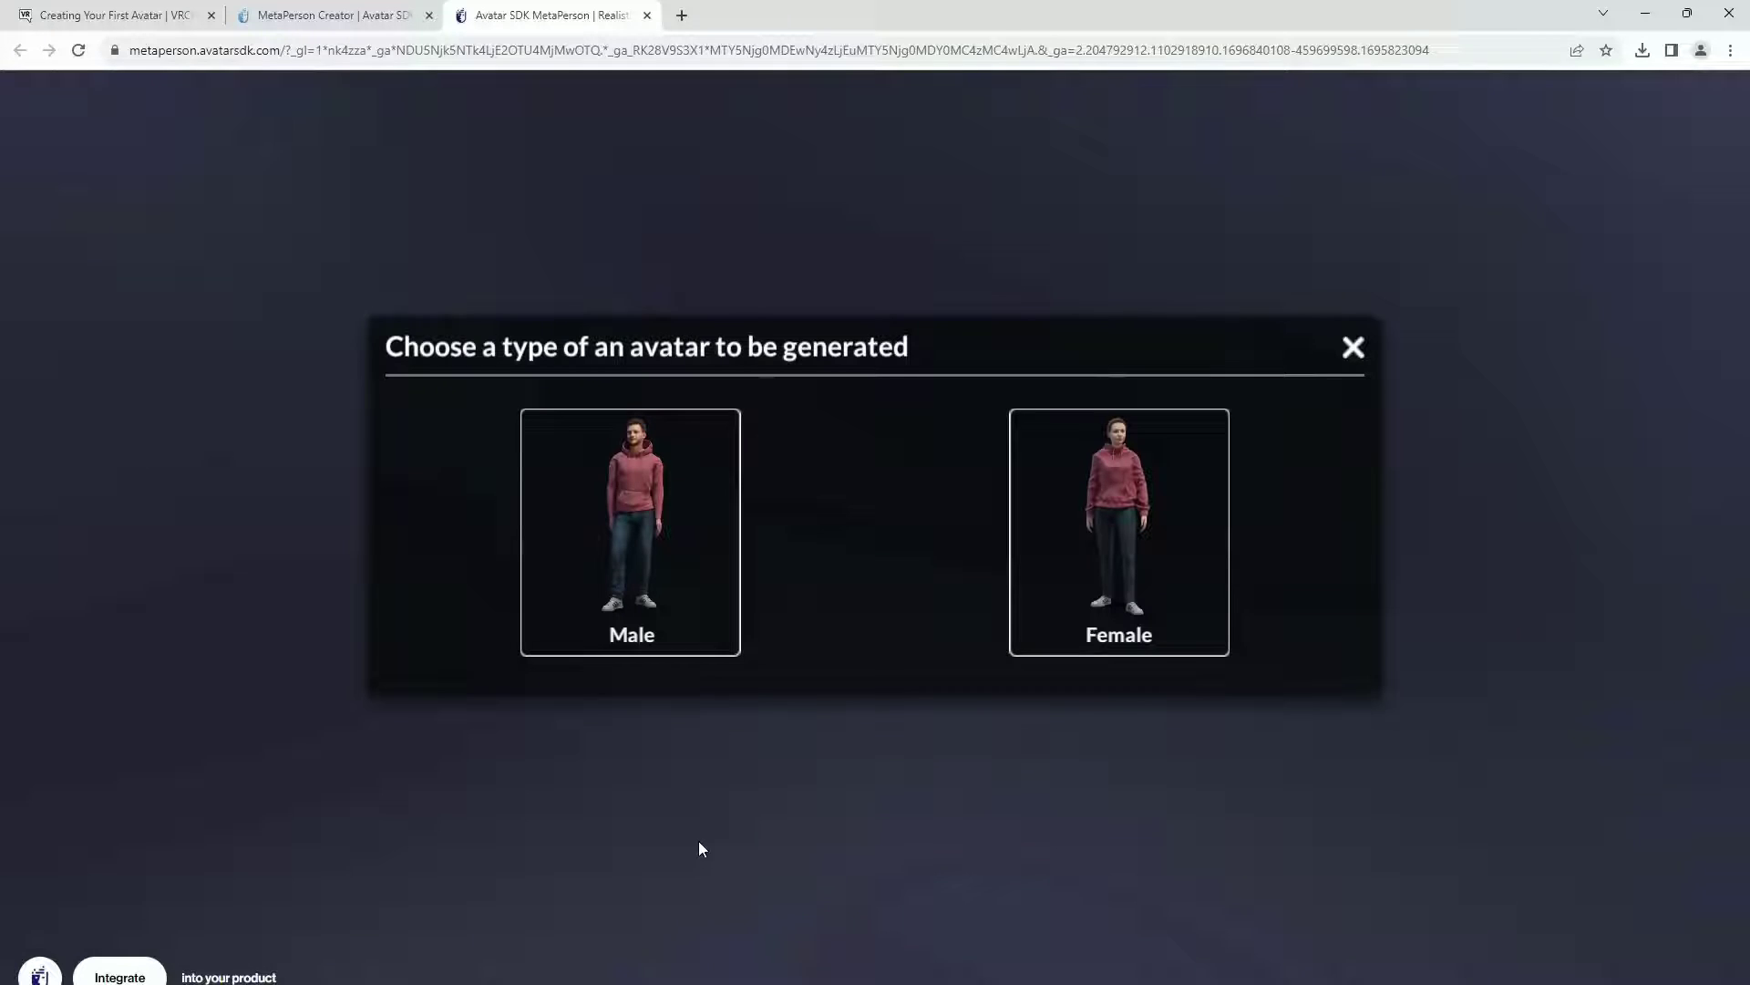
click(691, 587)
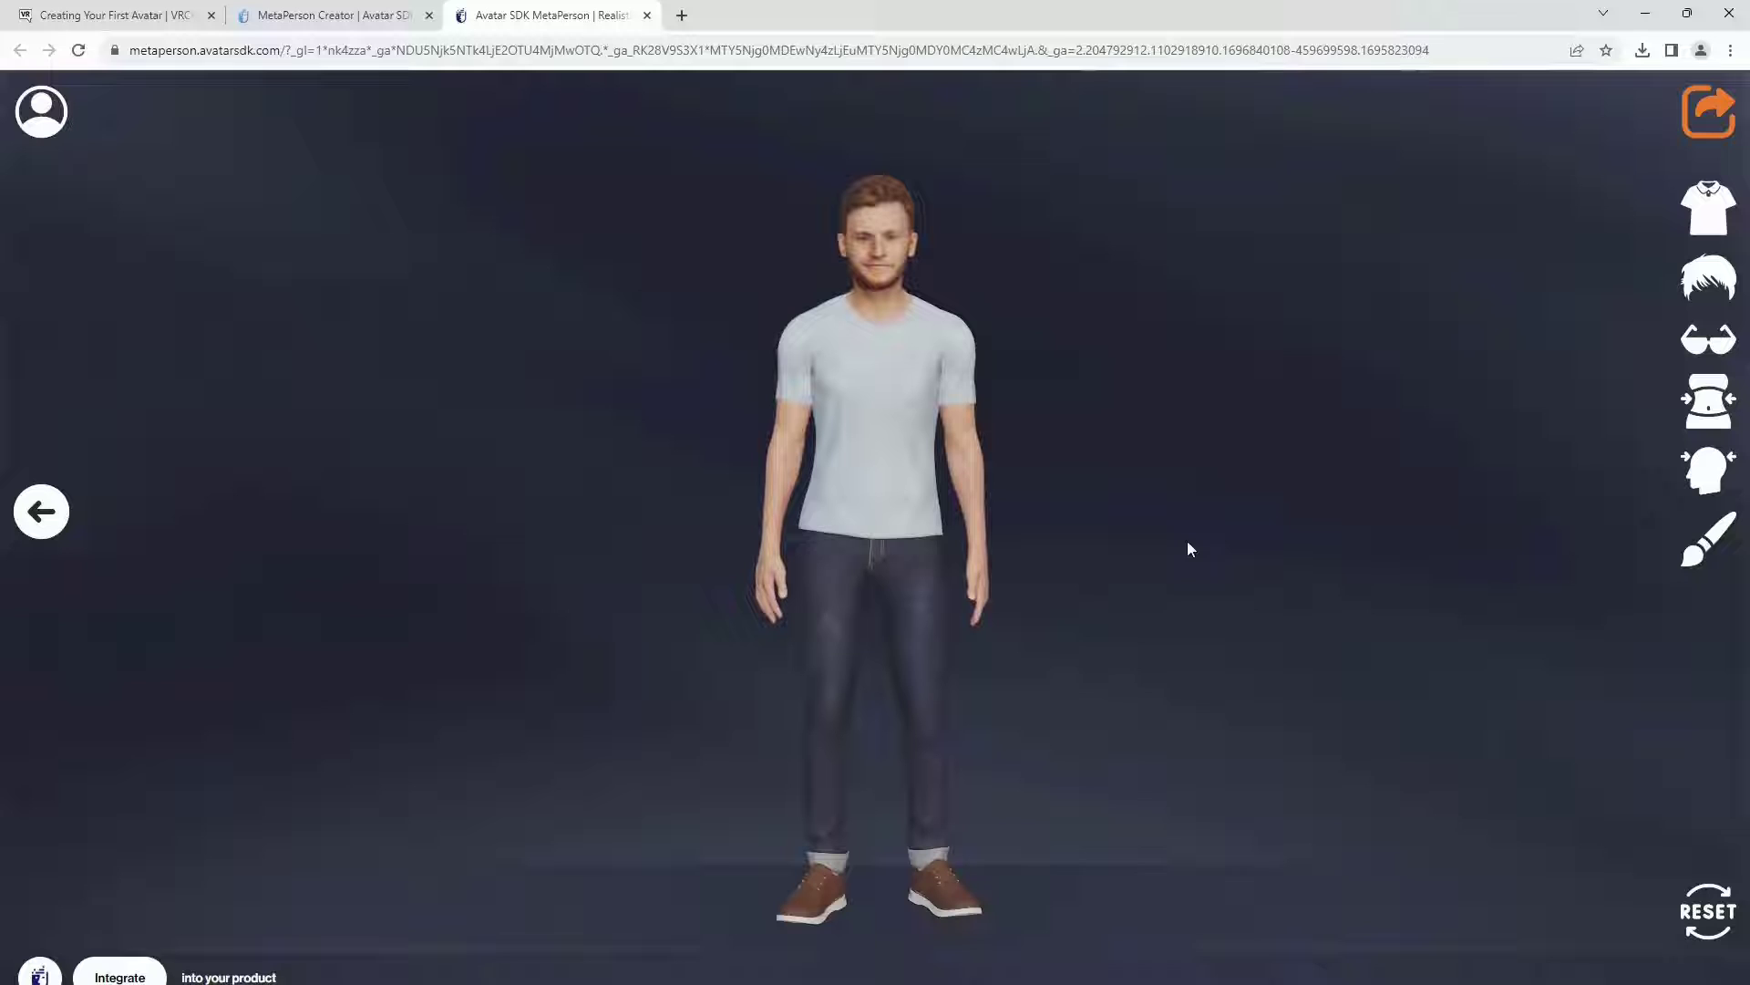
Step: Dress the avatar in the shirt outfit and generate a 'pink-blue geometry pattern' texture
click(1698, 204)
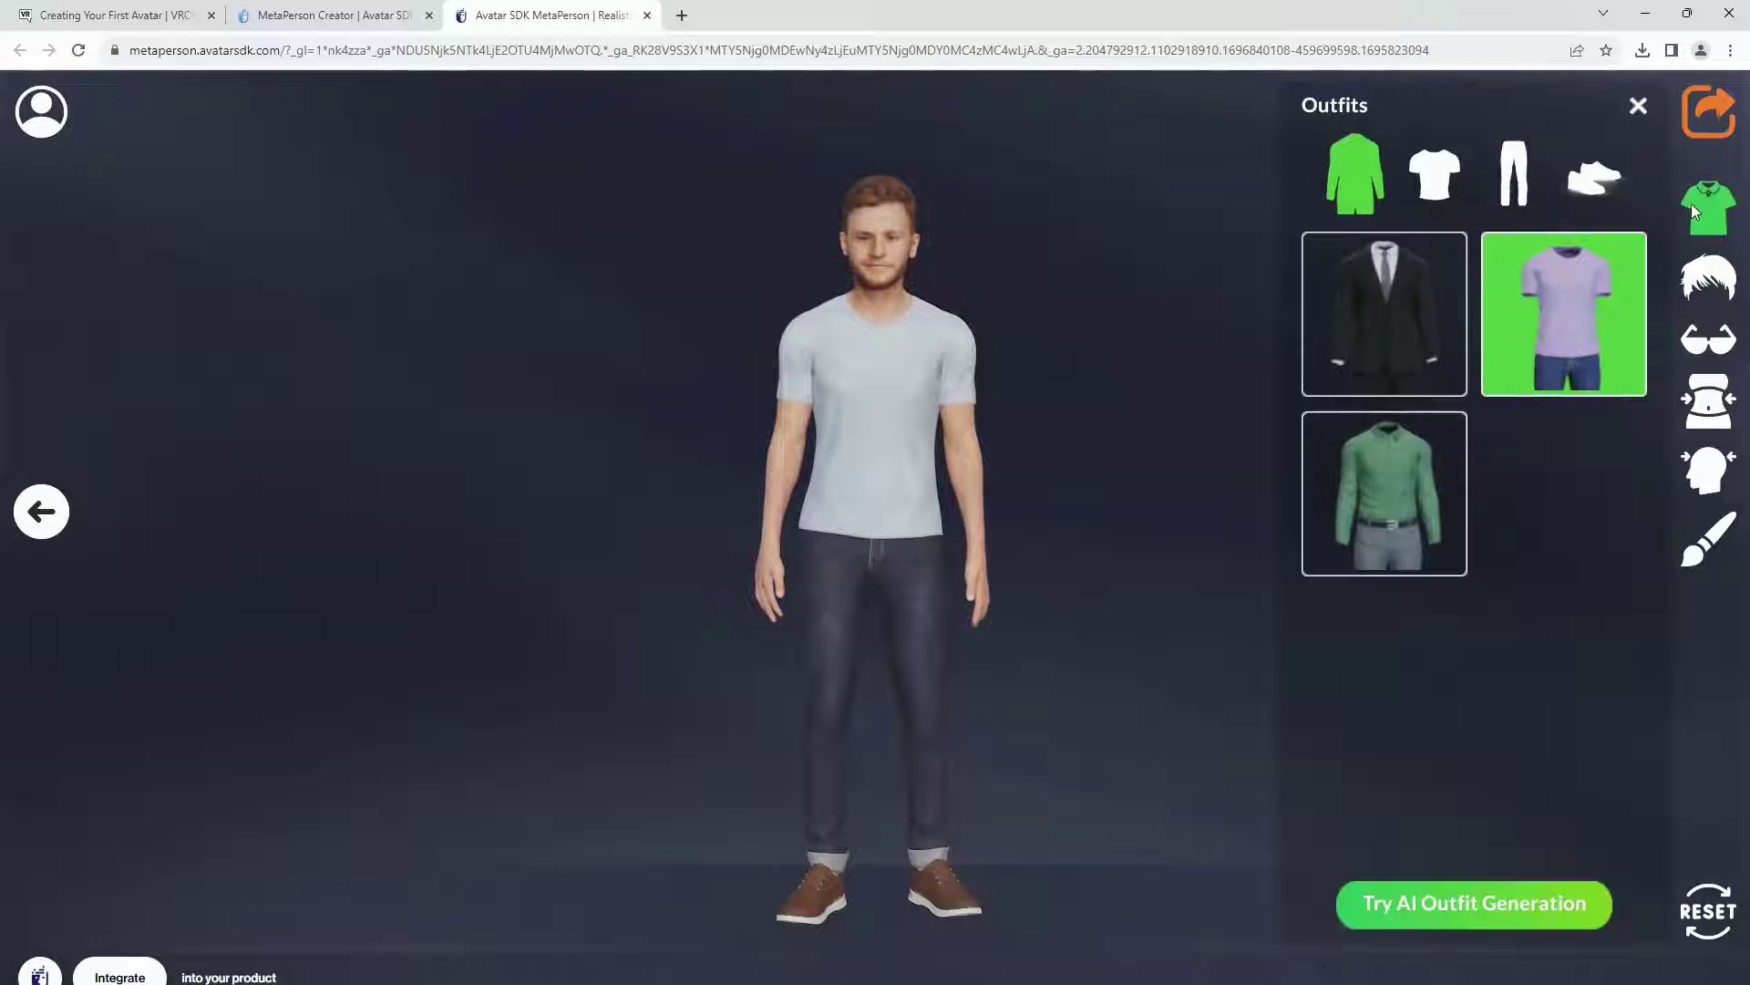
click(1394, 482)
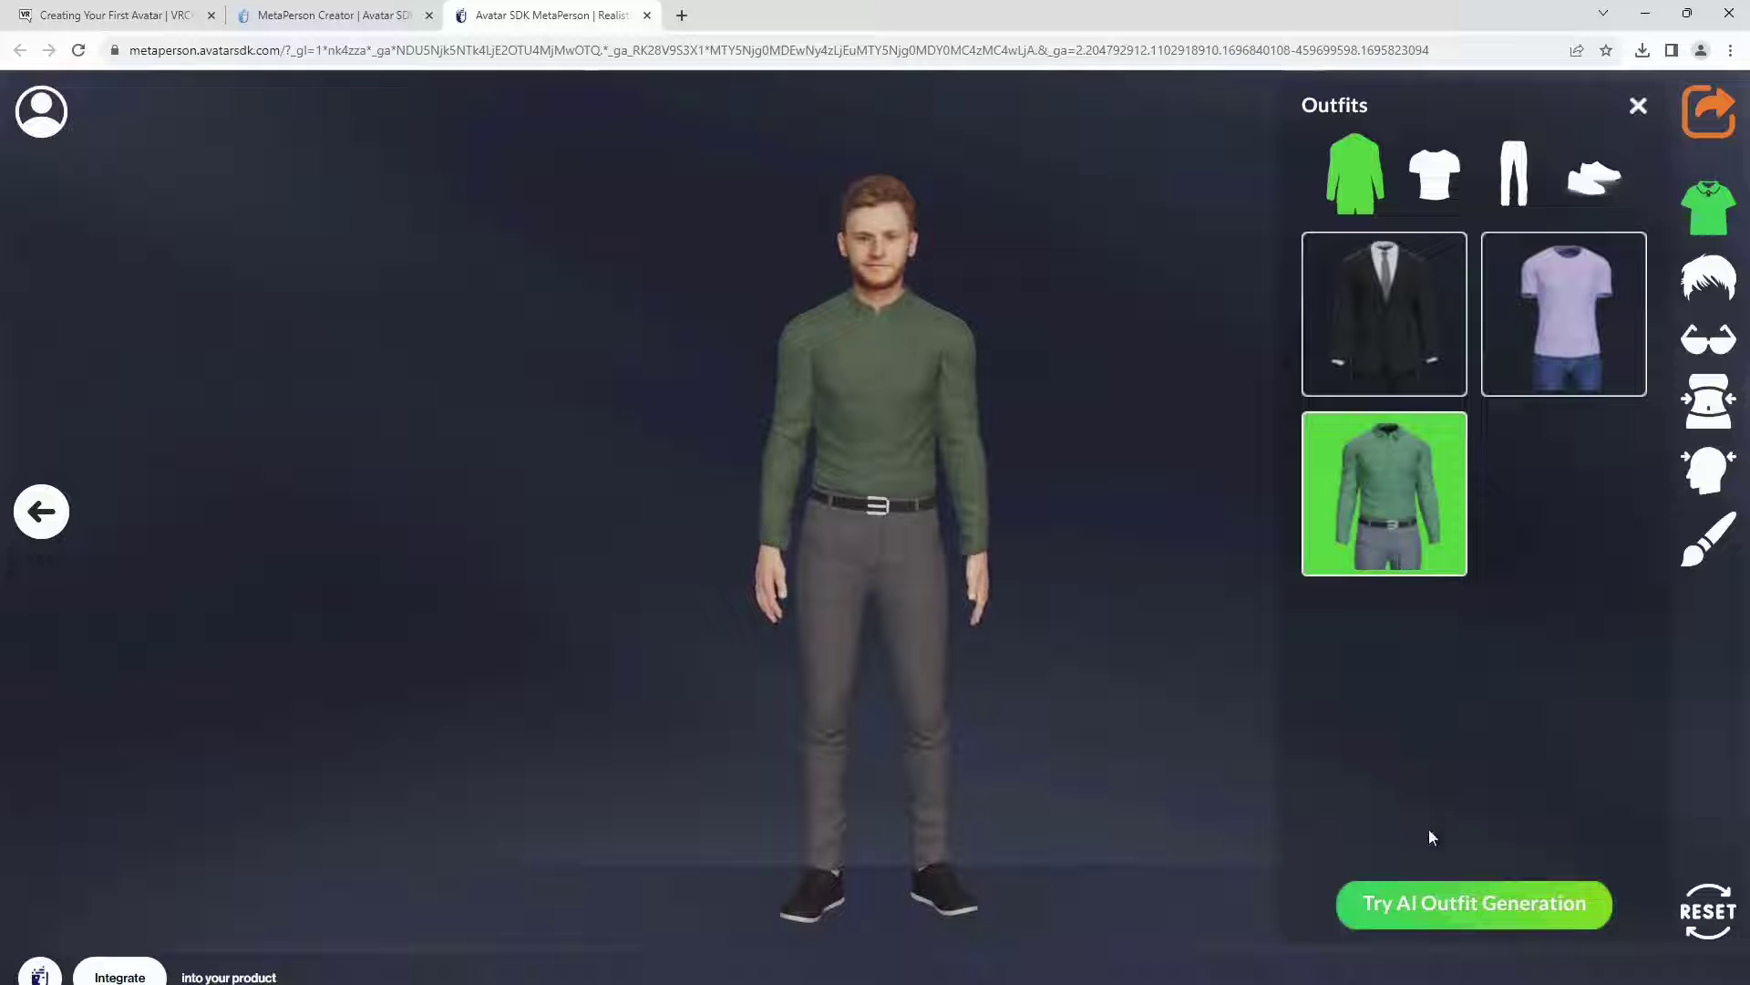
click(1435, 907)
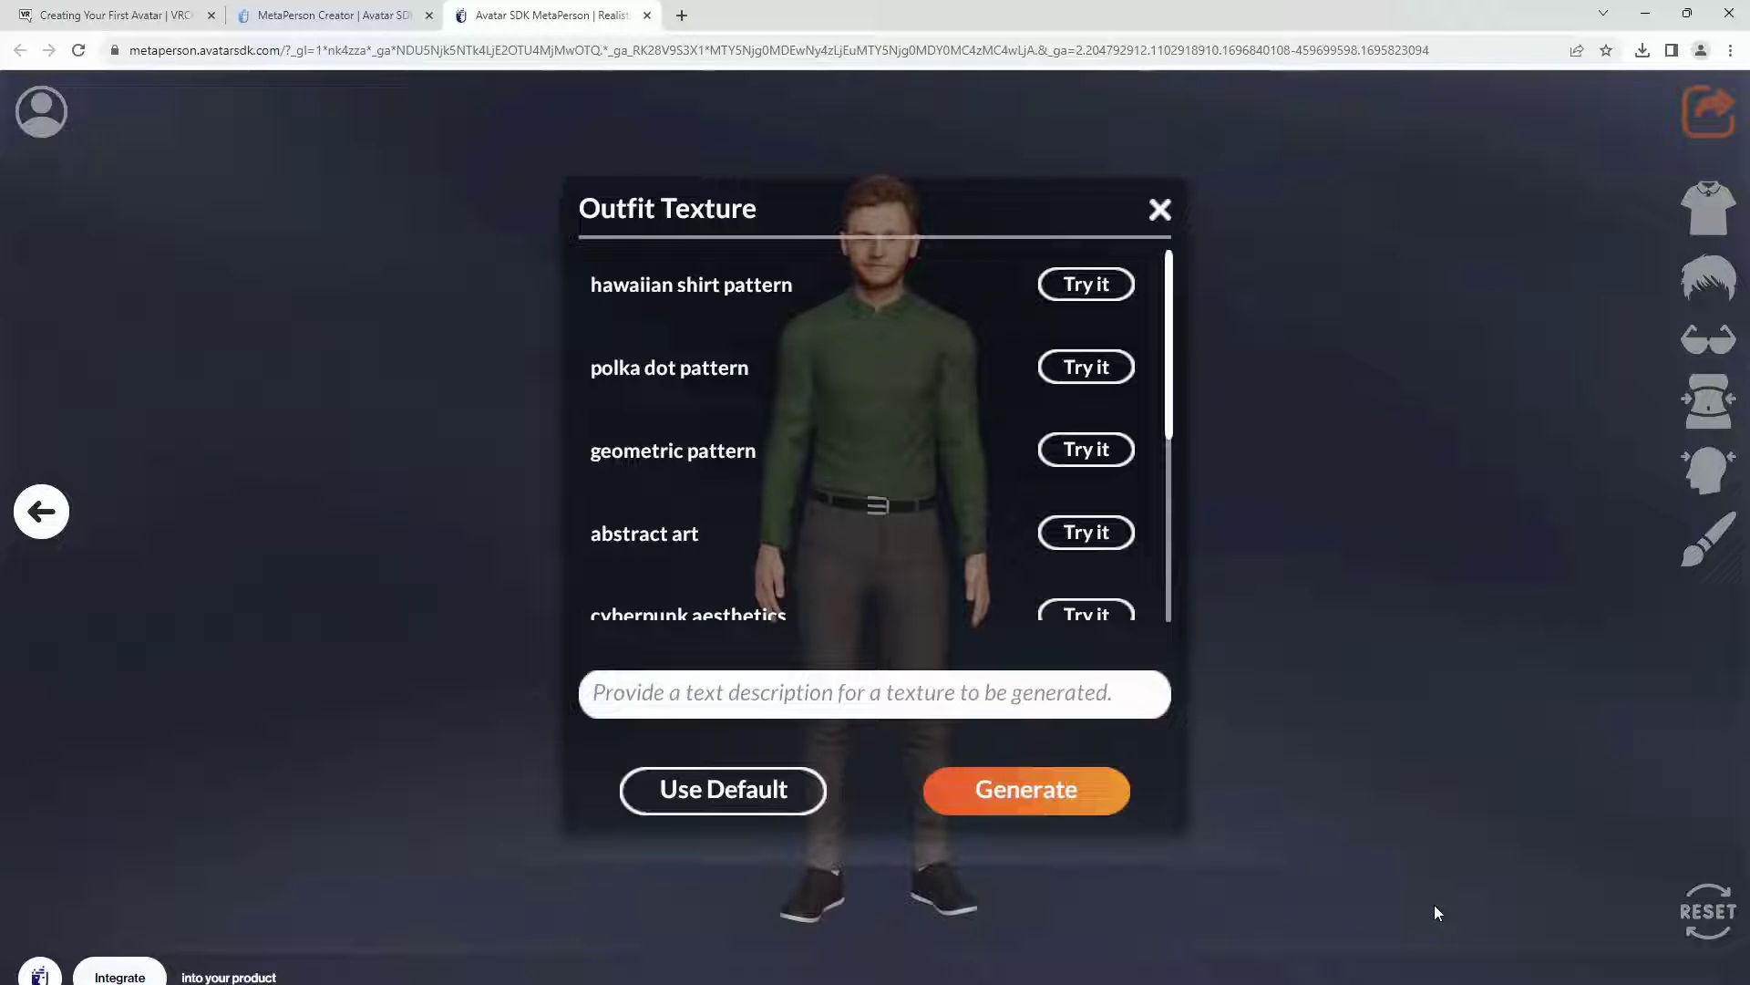
click(898, 695)
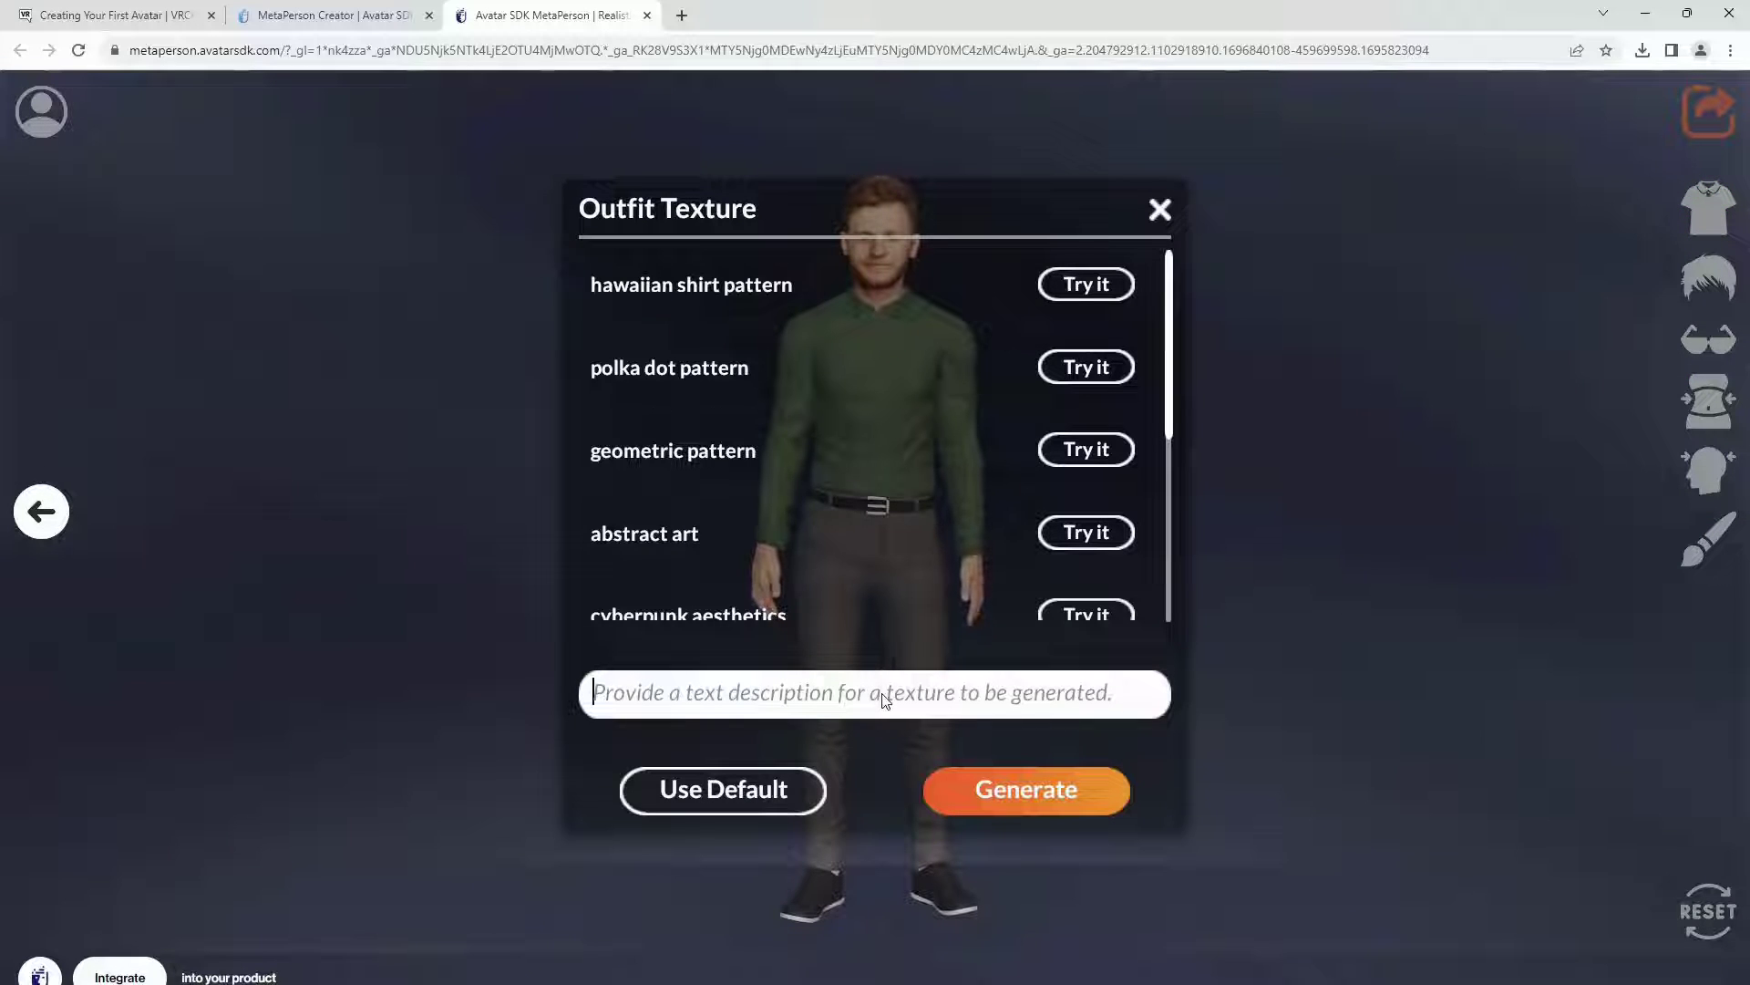
text(pink-blue geometry pattern)
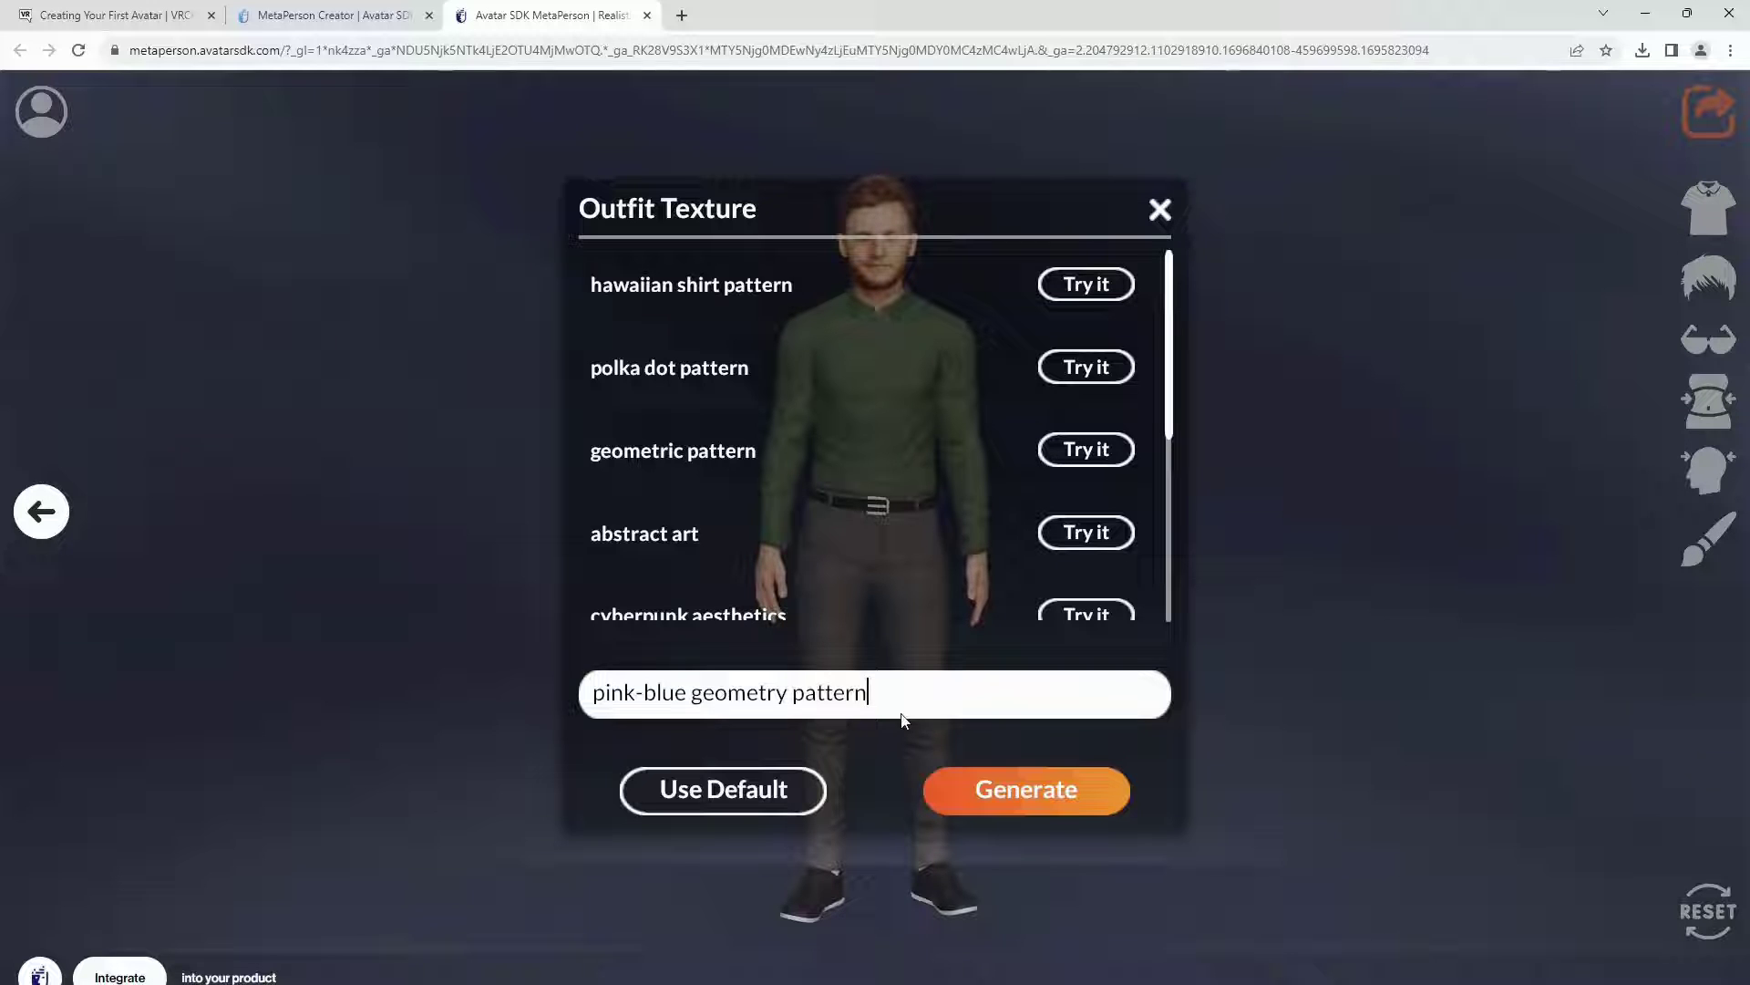
click(969, 786)
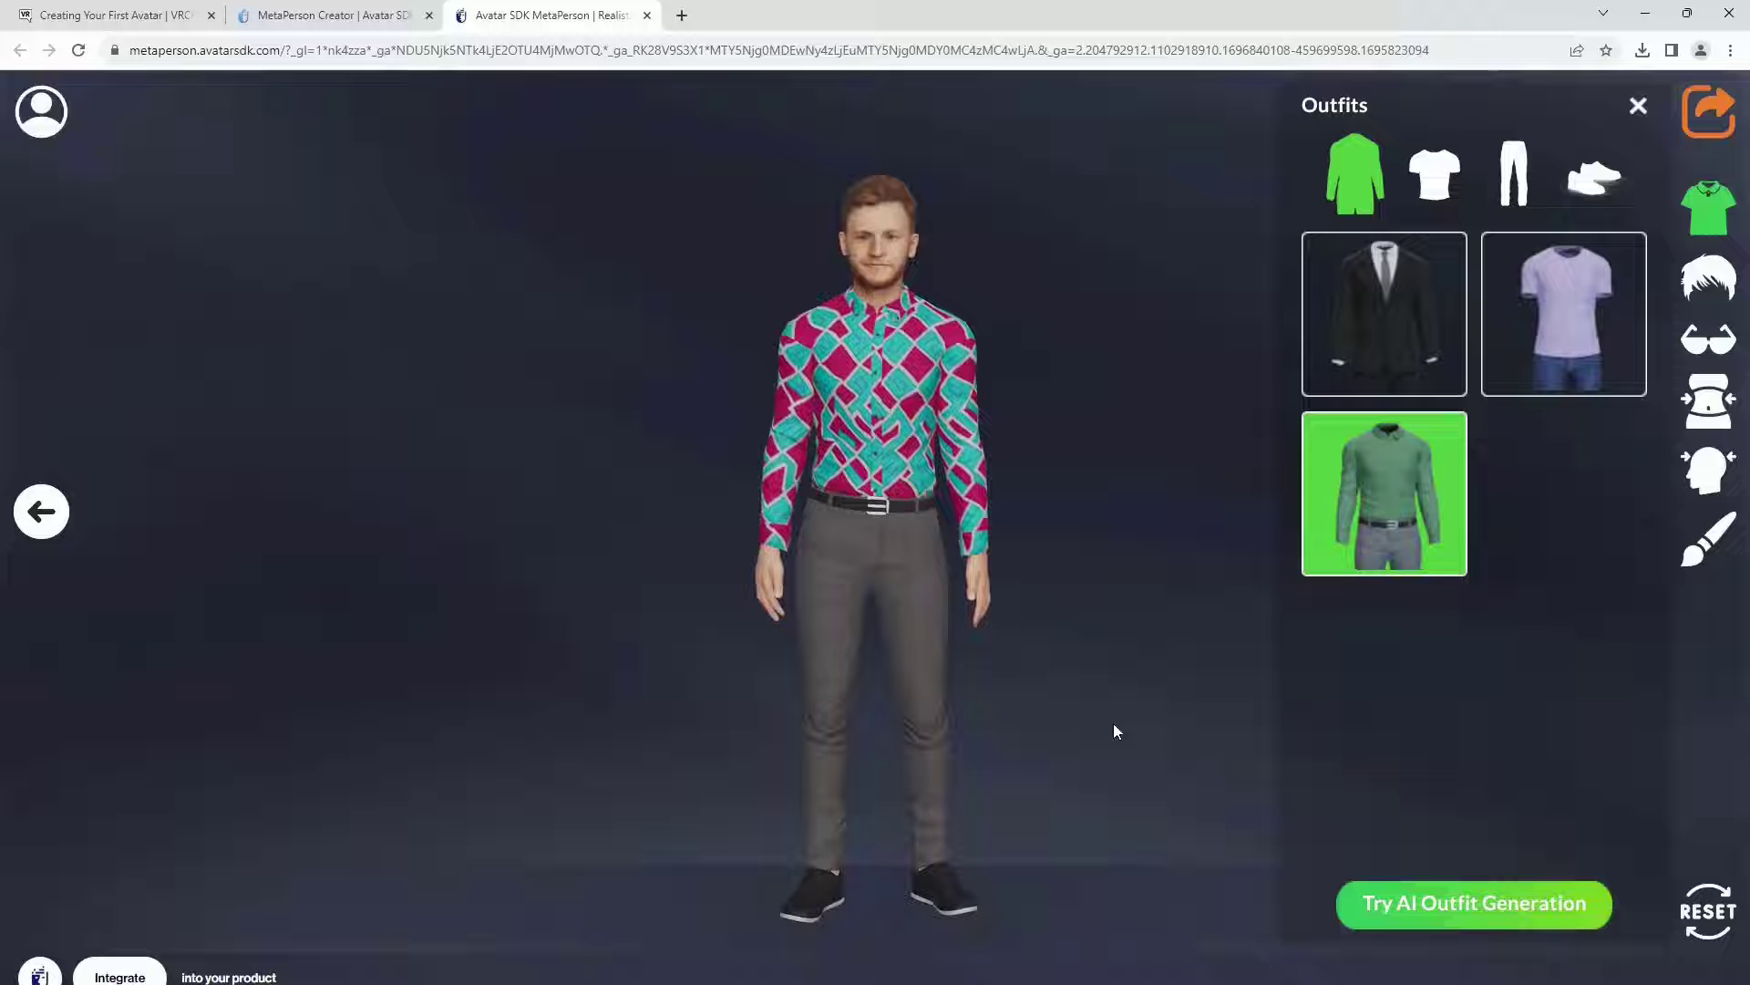
click(1705, 284)
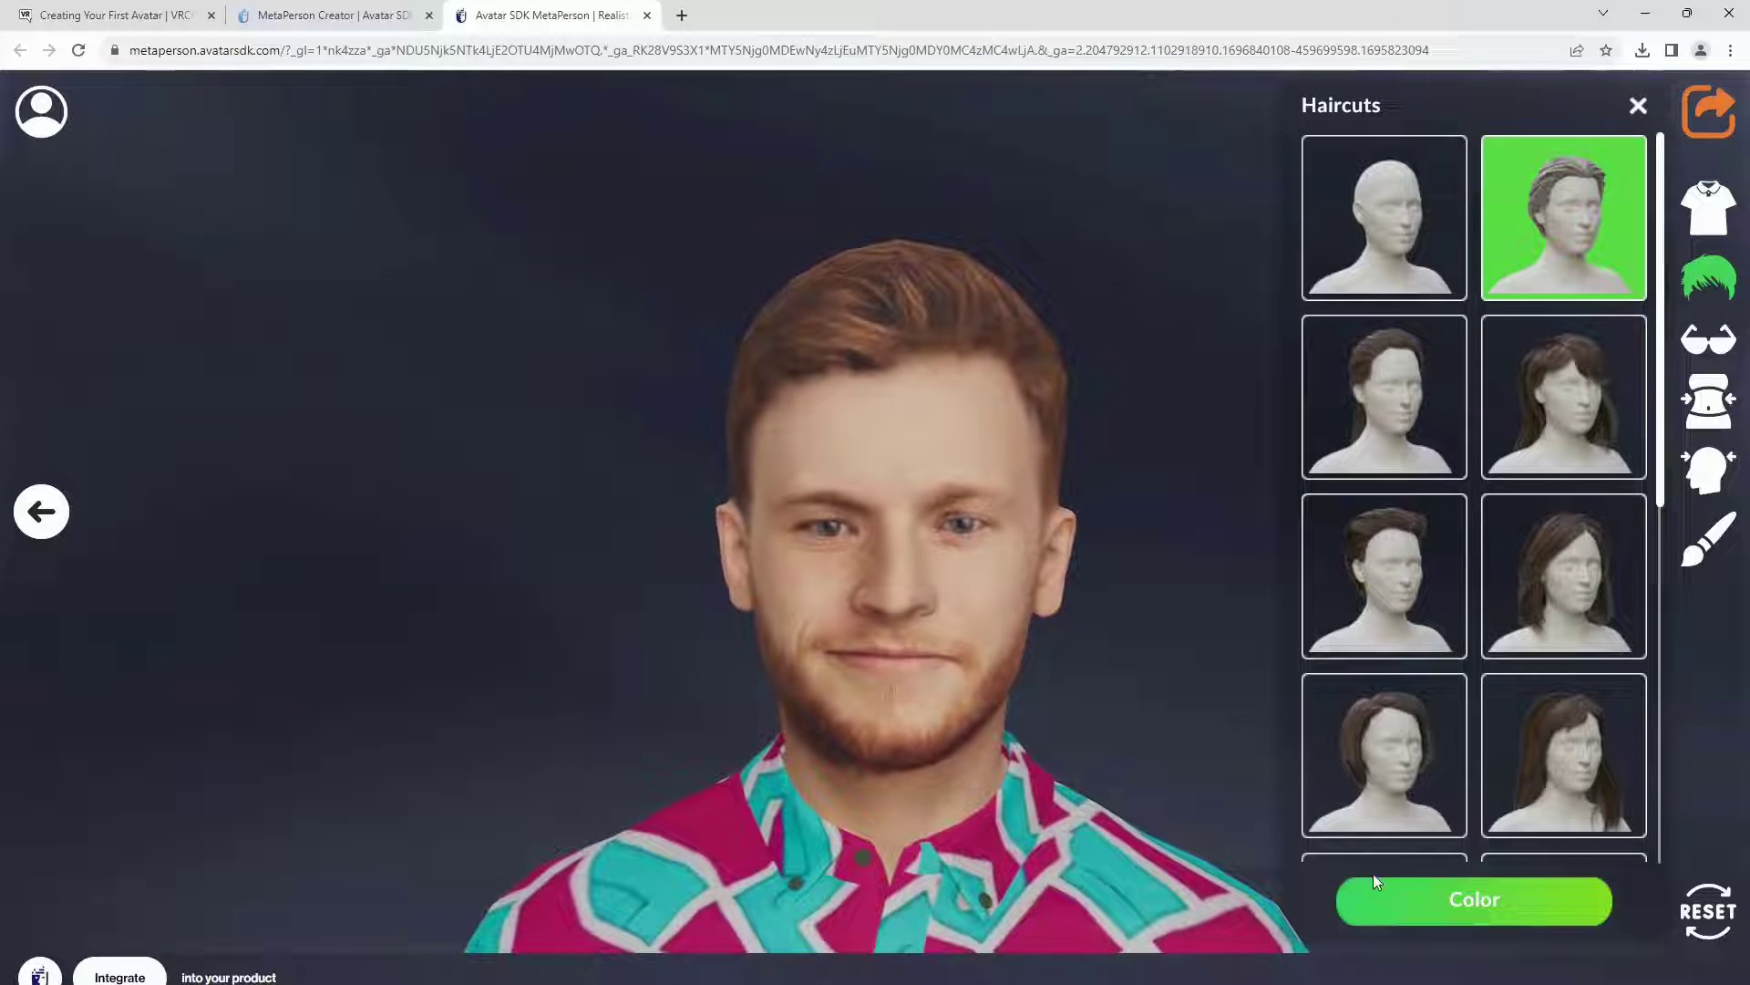
Step: Set the hair colour to a bright green hue, then view the avatar from the side
click(1372, 911)
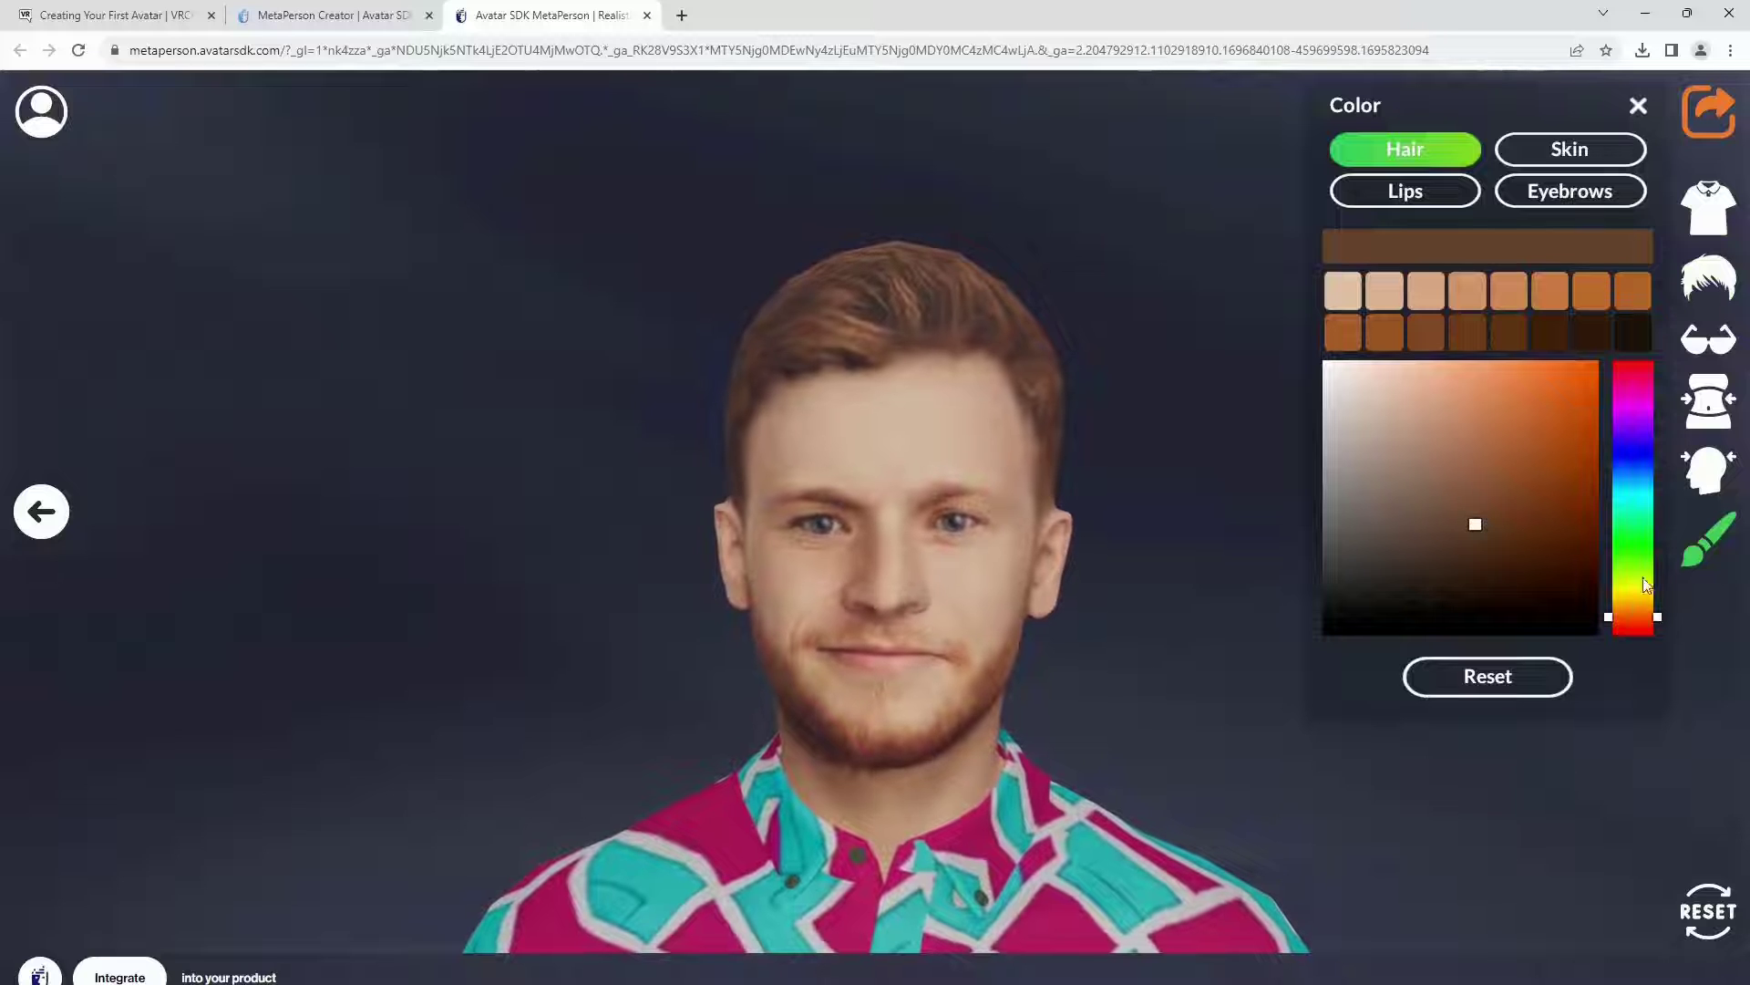
click(1632, 540)
click(1563, 401)
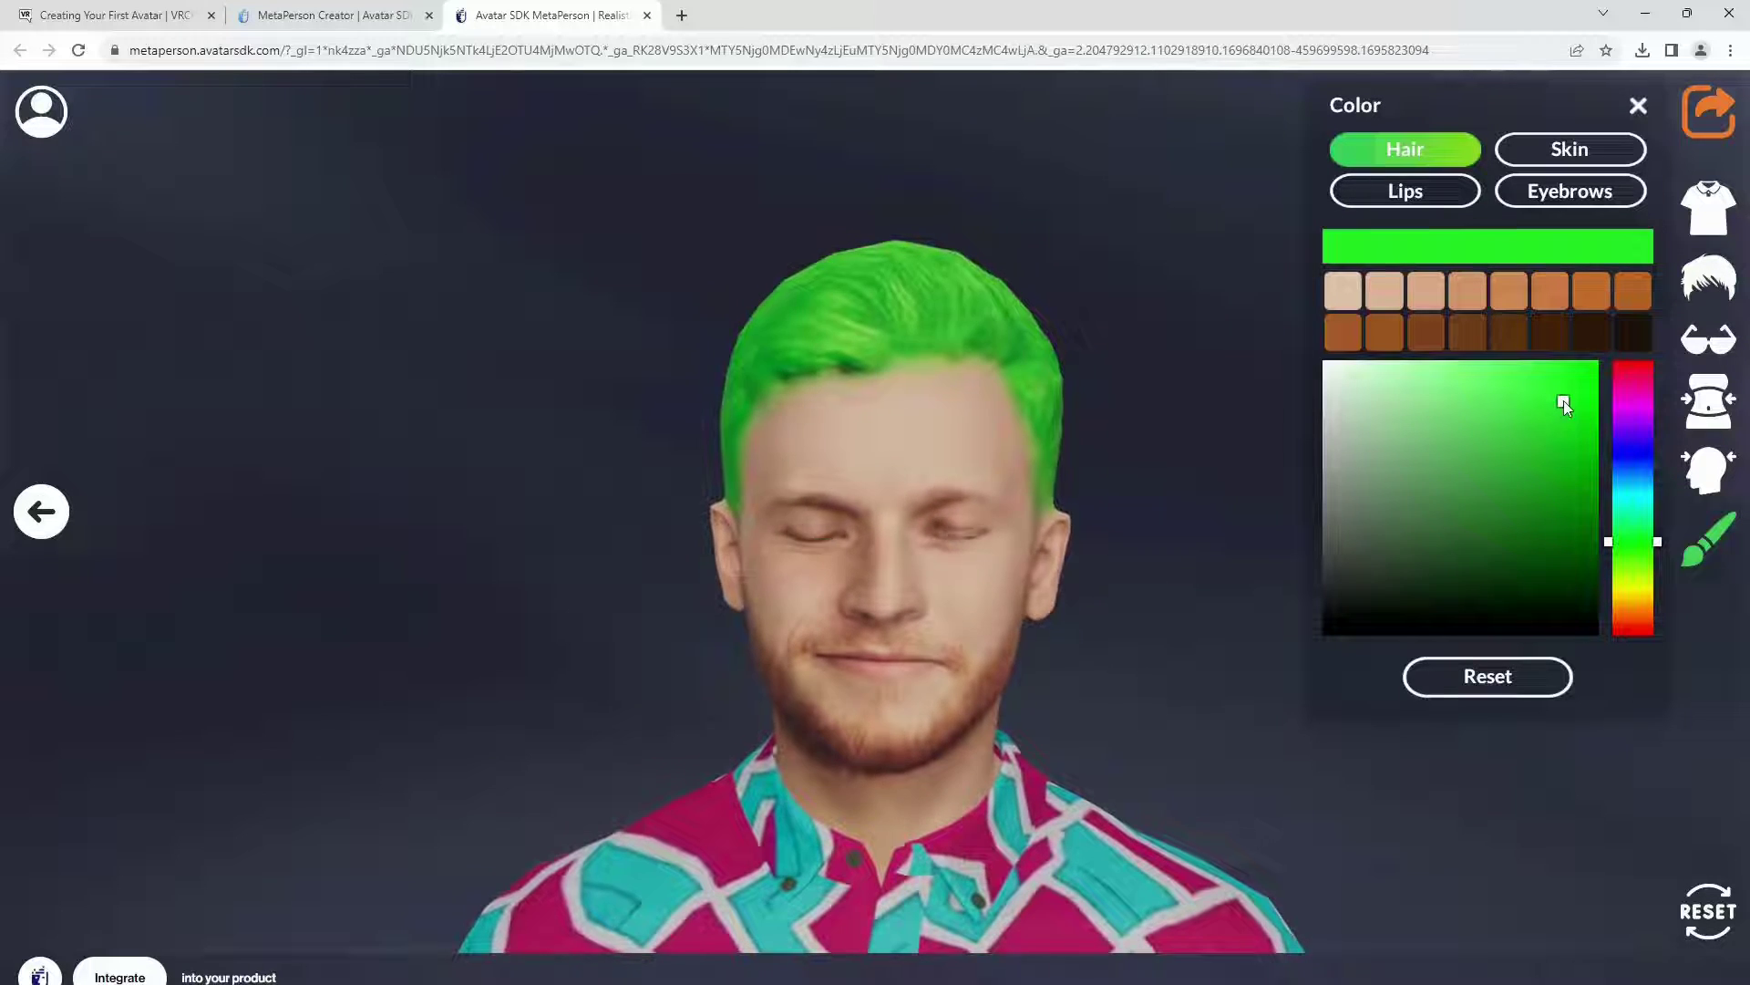
click(1535, 439)
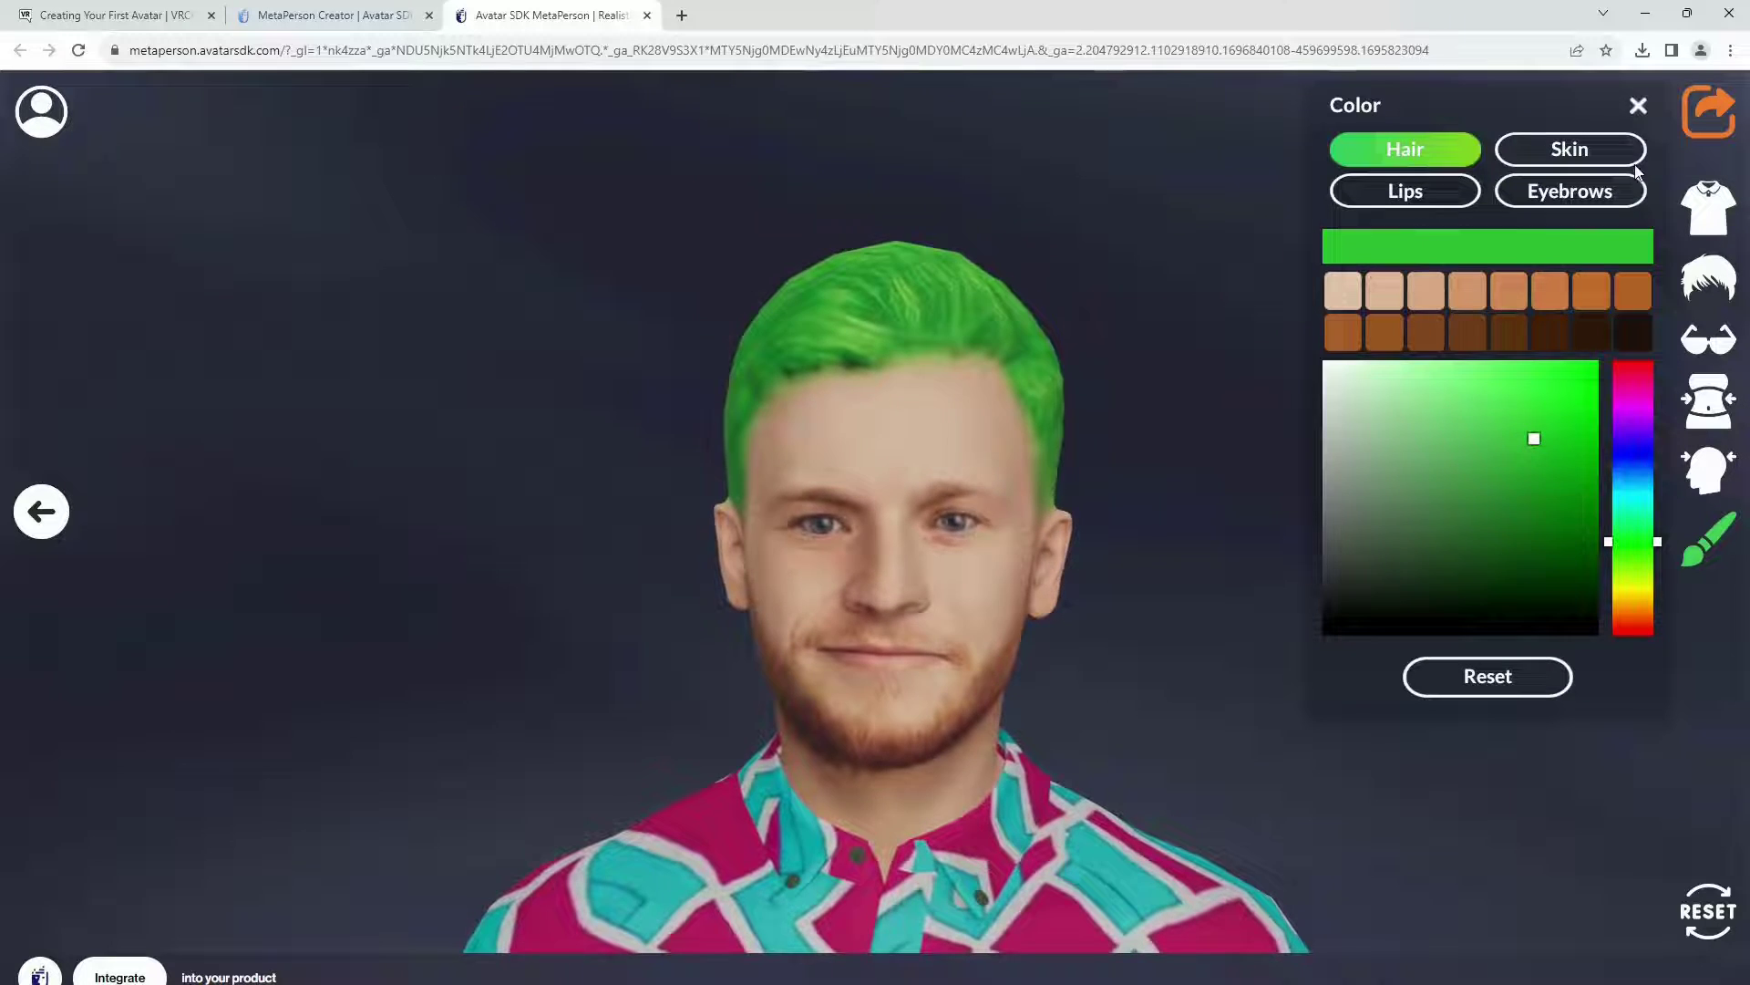
click(1633, 107)
drag(1185, 410, 1119, 496)
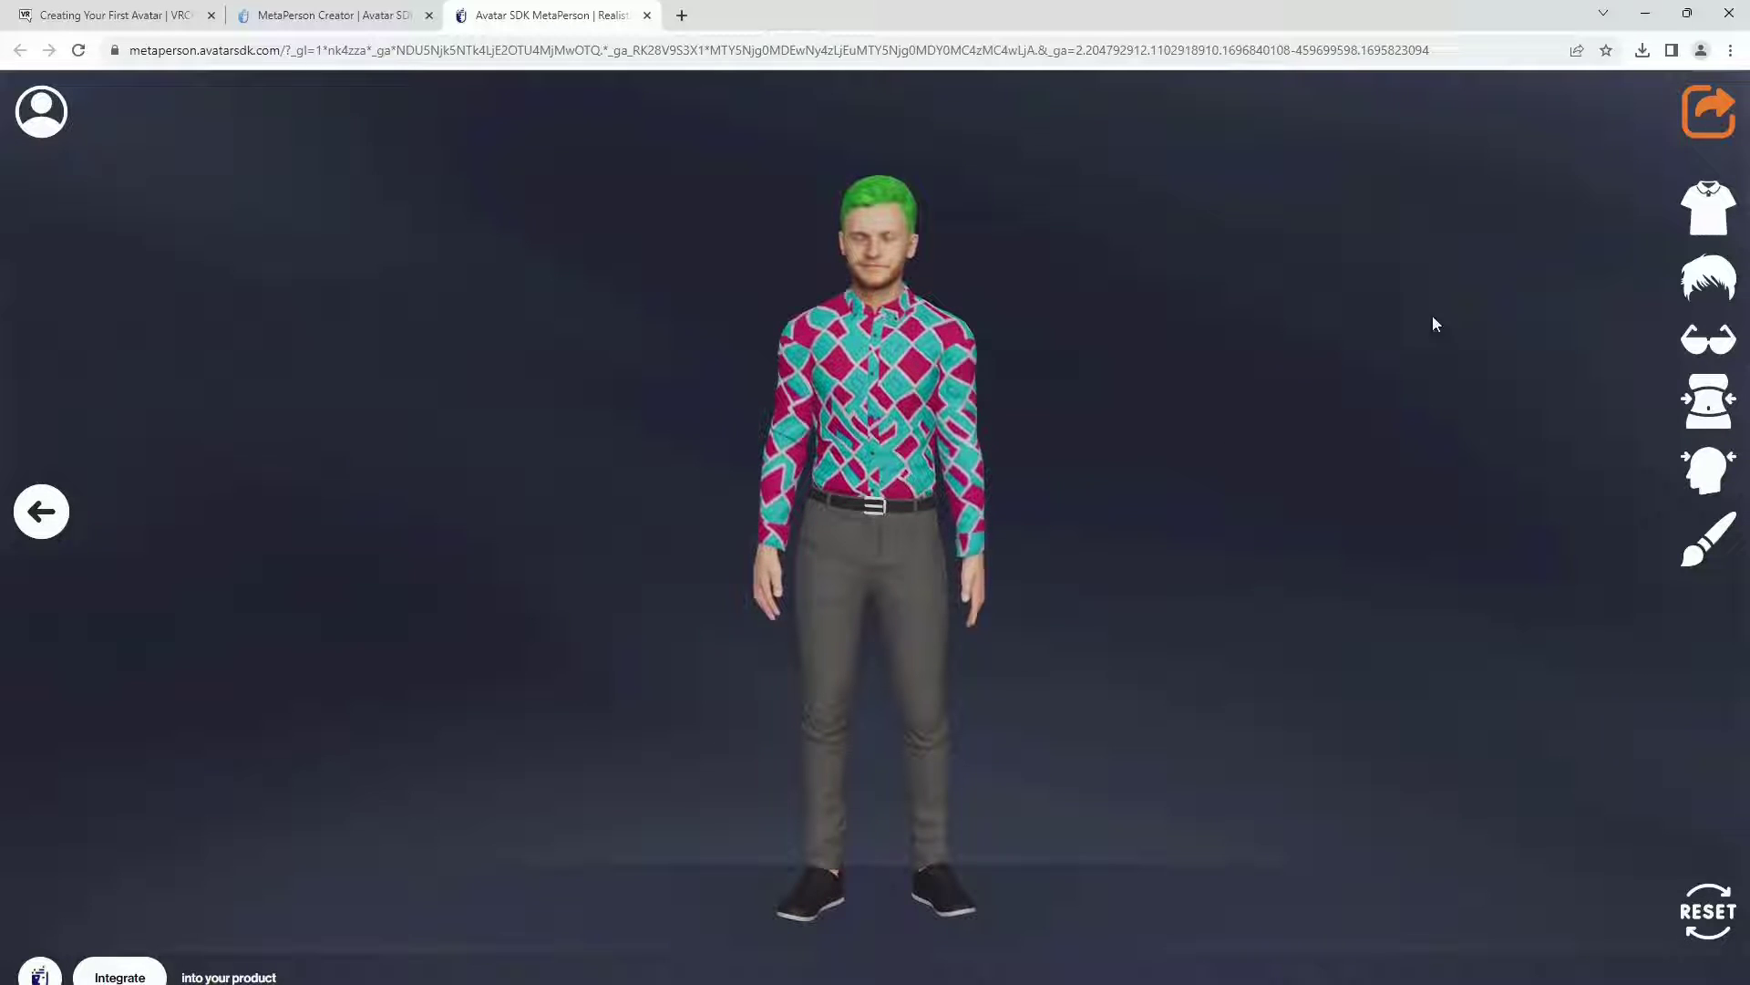
Step: Sign in with the account e-mail, export the avatar, and check avatar (19).zip in downloads
click(1696, 116)
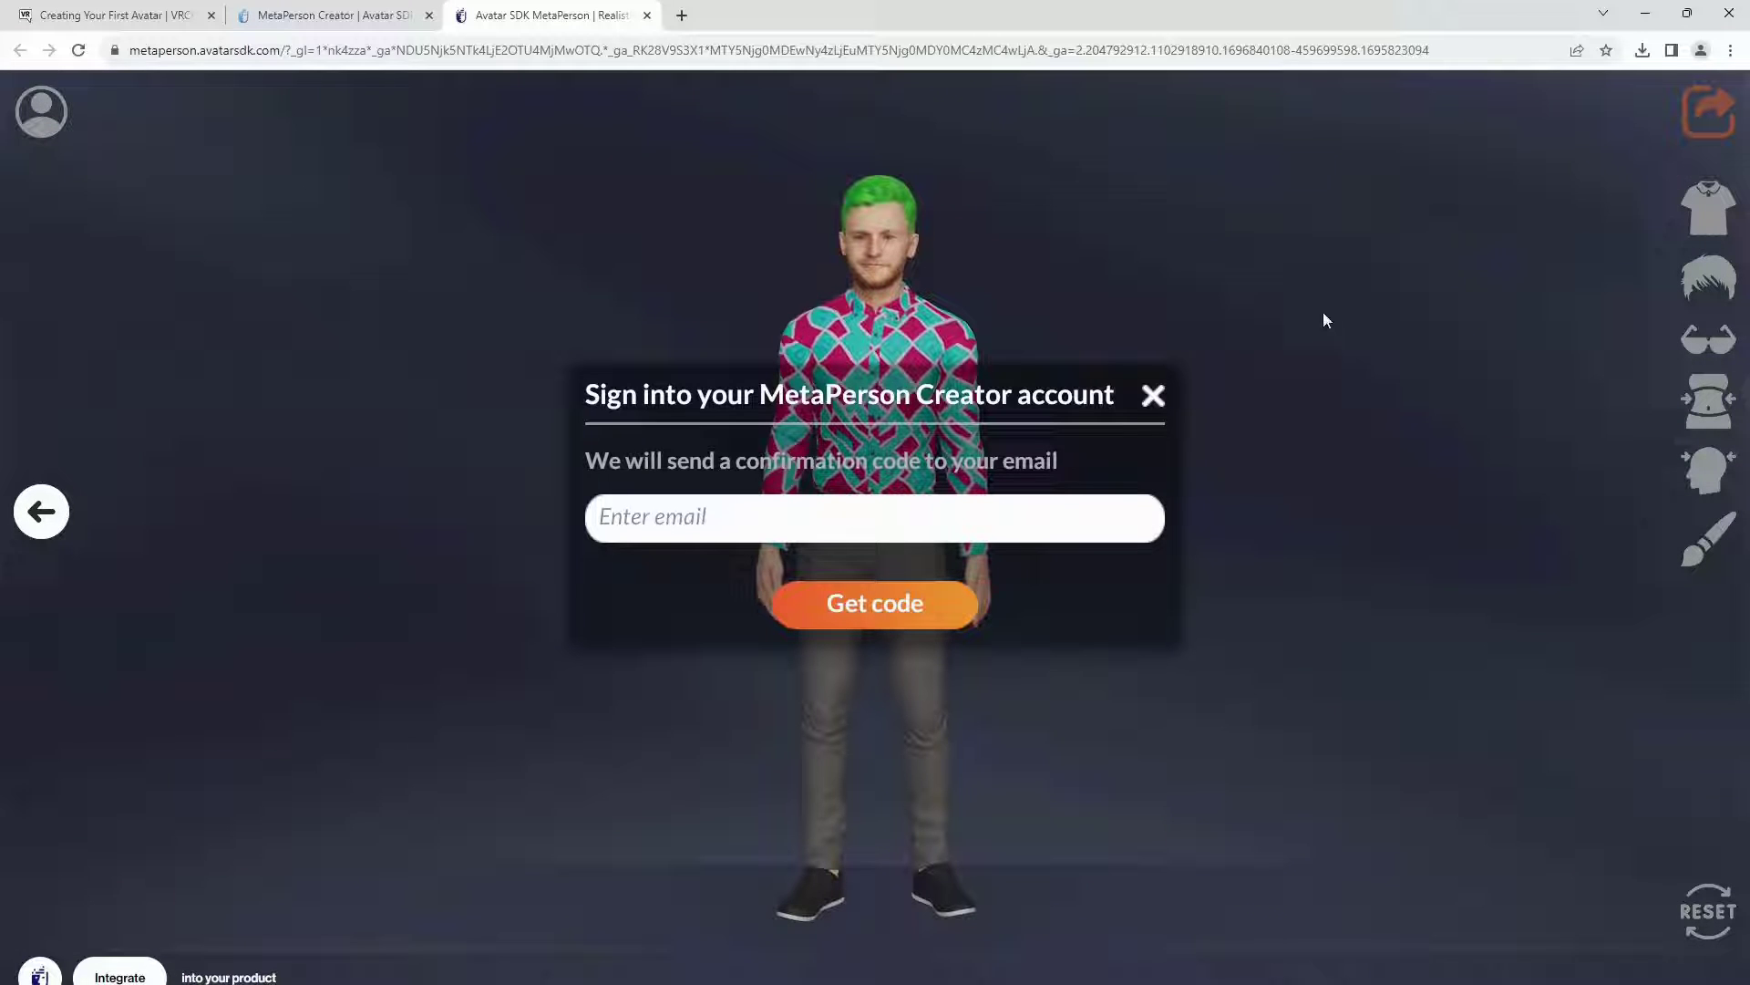
click(996, 522)
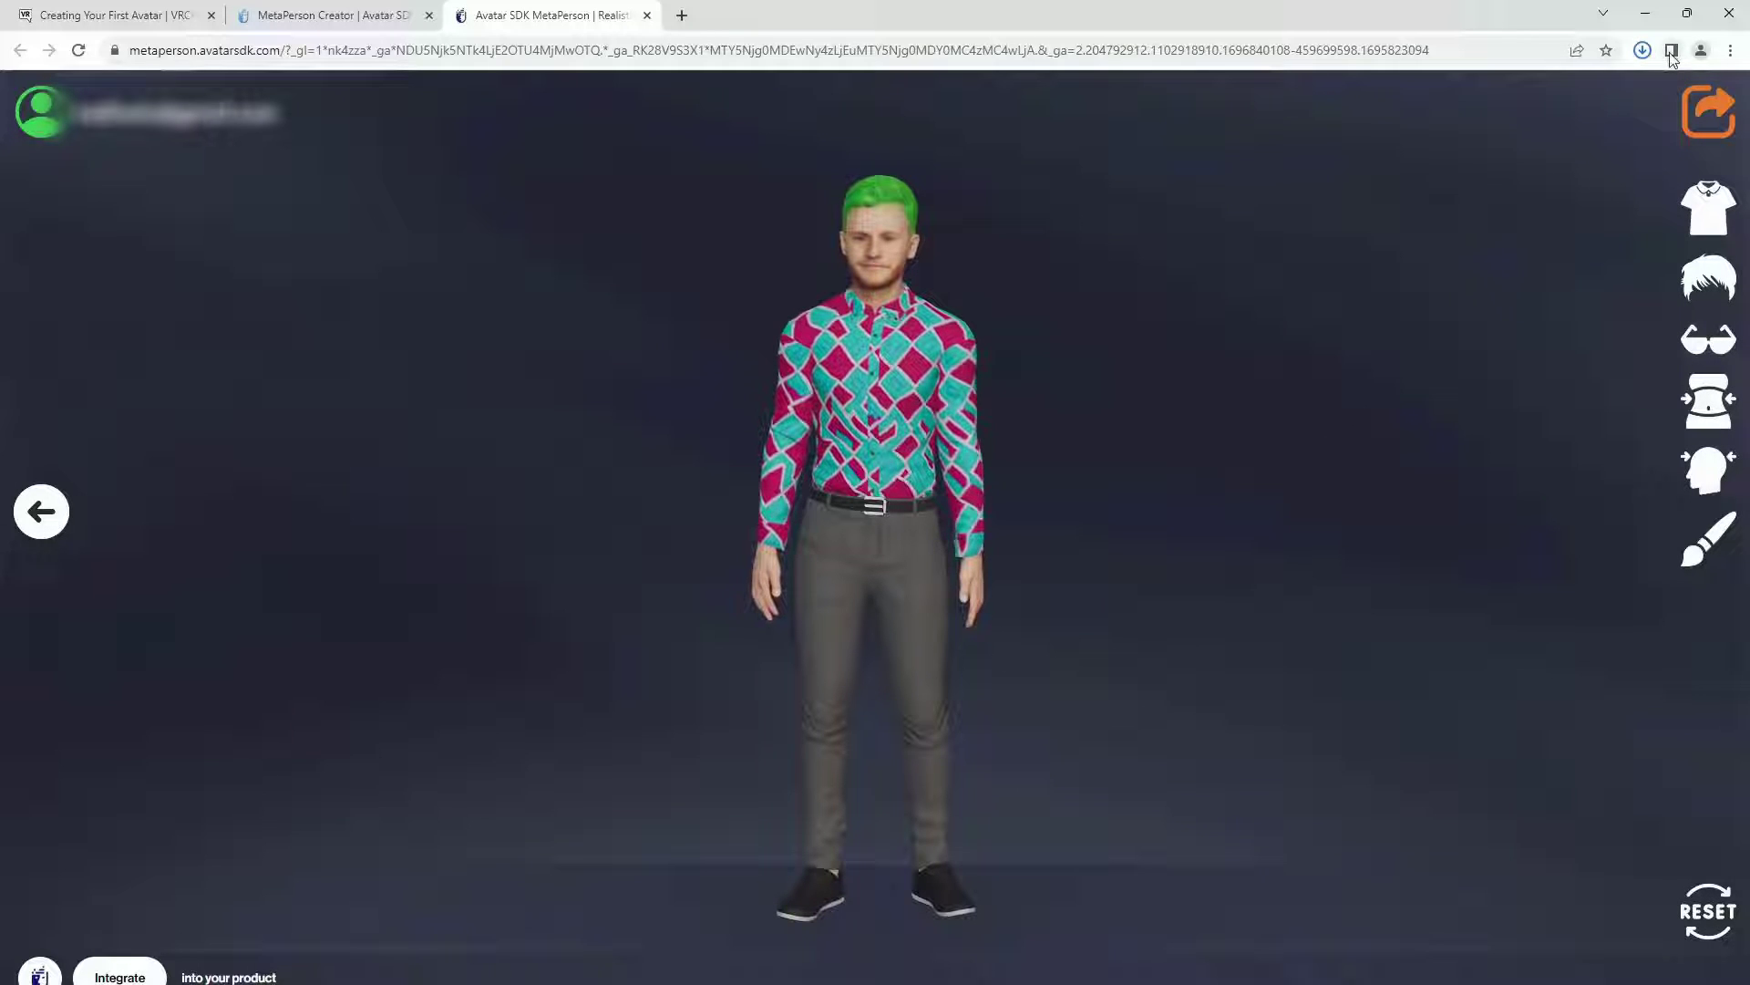
click(1640, 51)
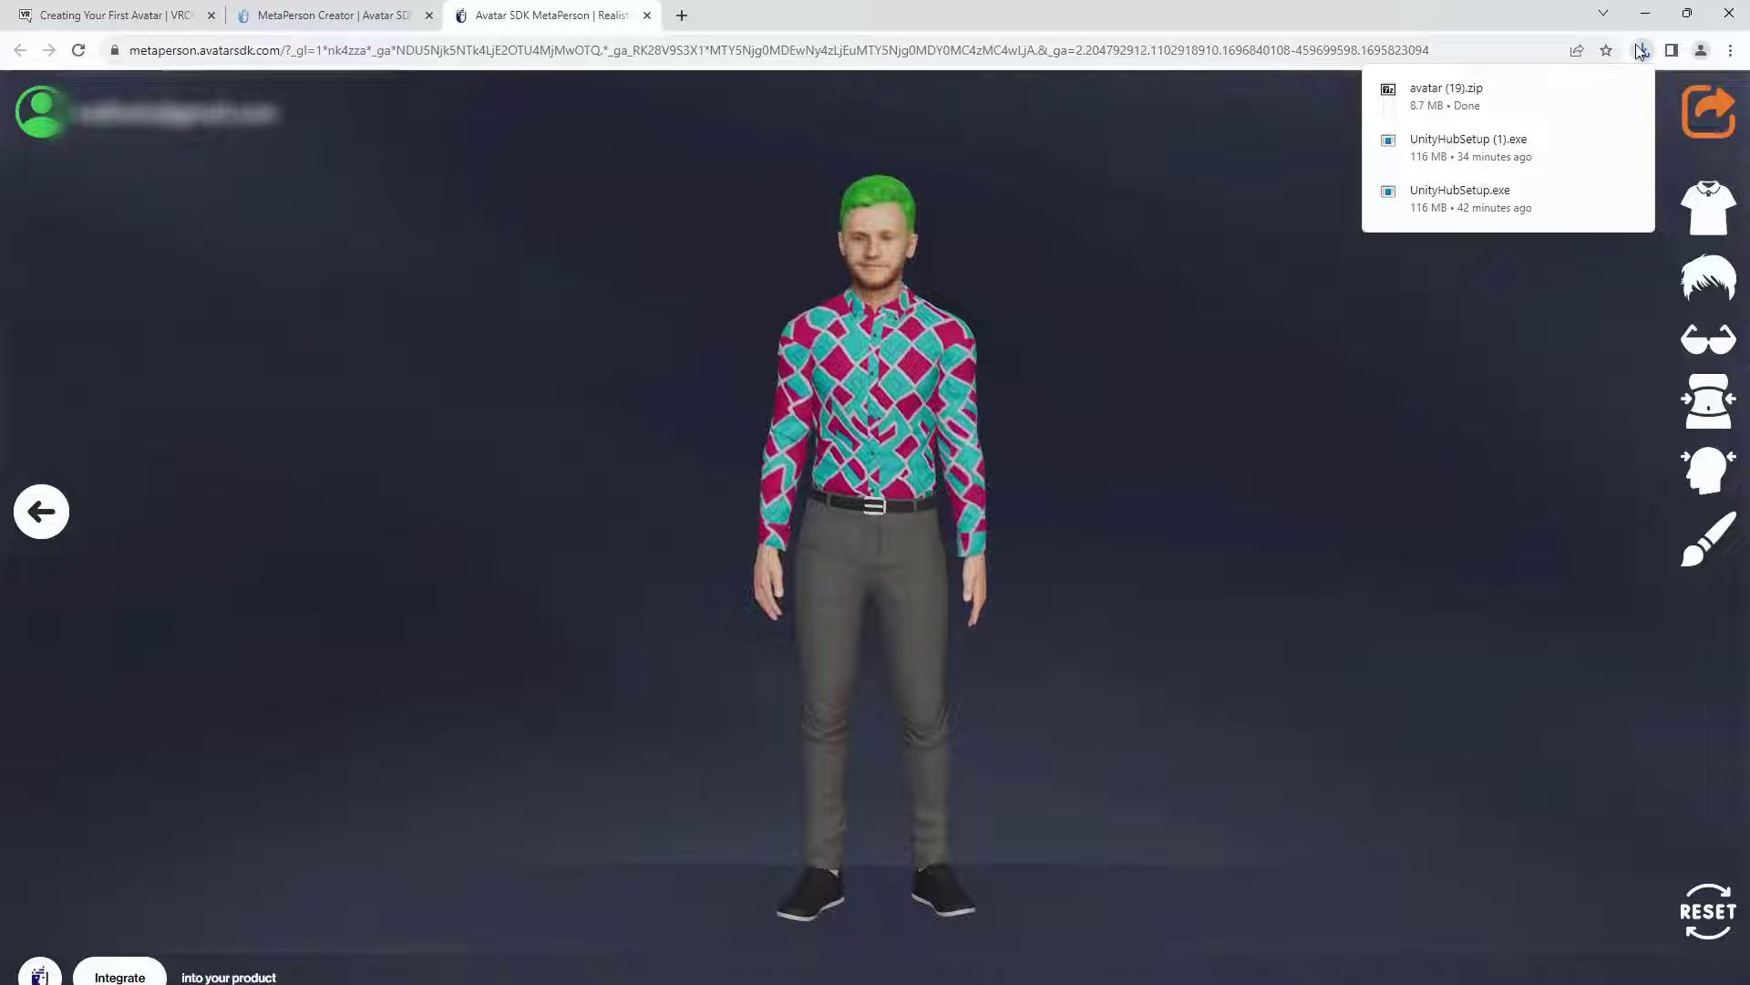
mouse_move(1636, 95)
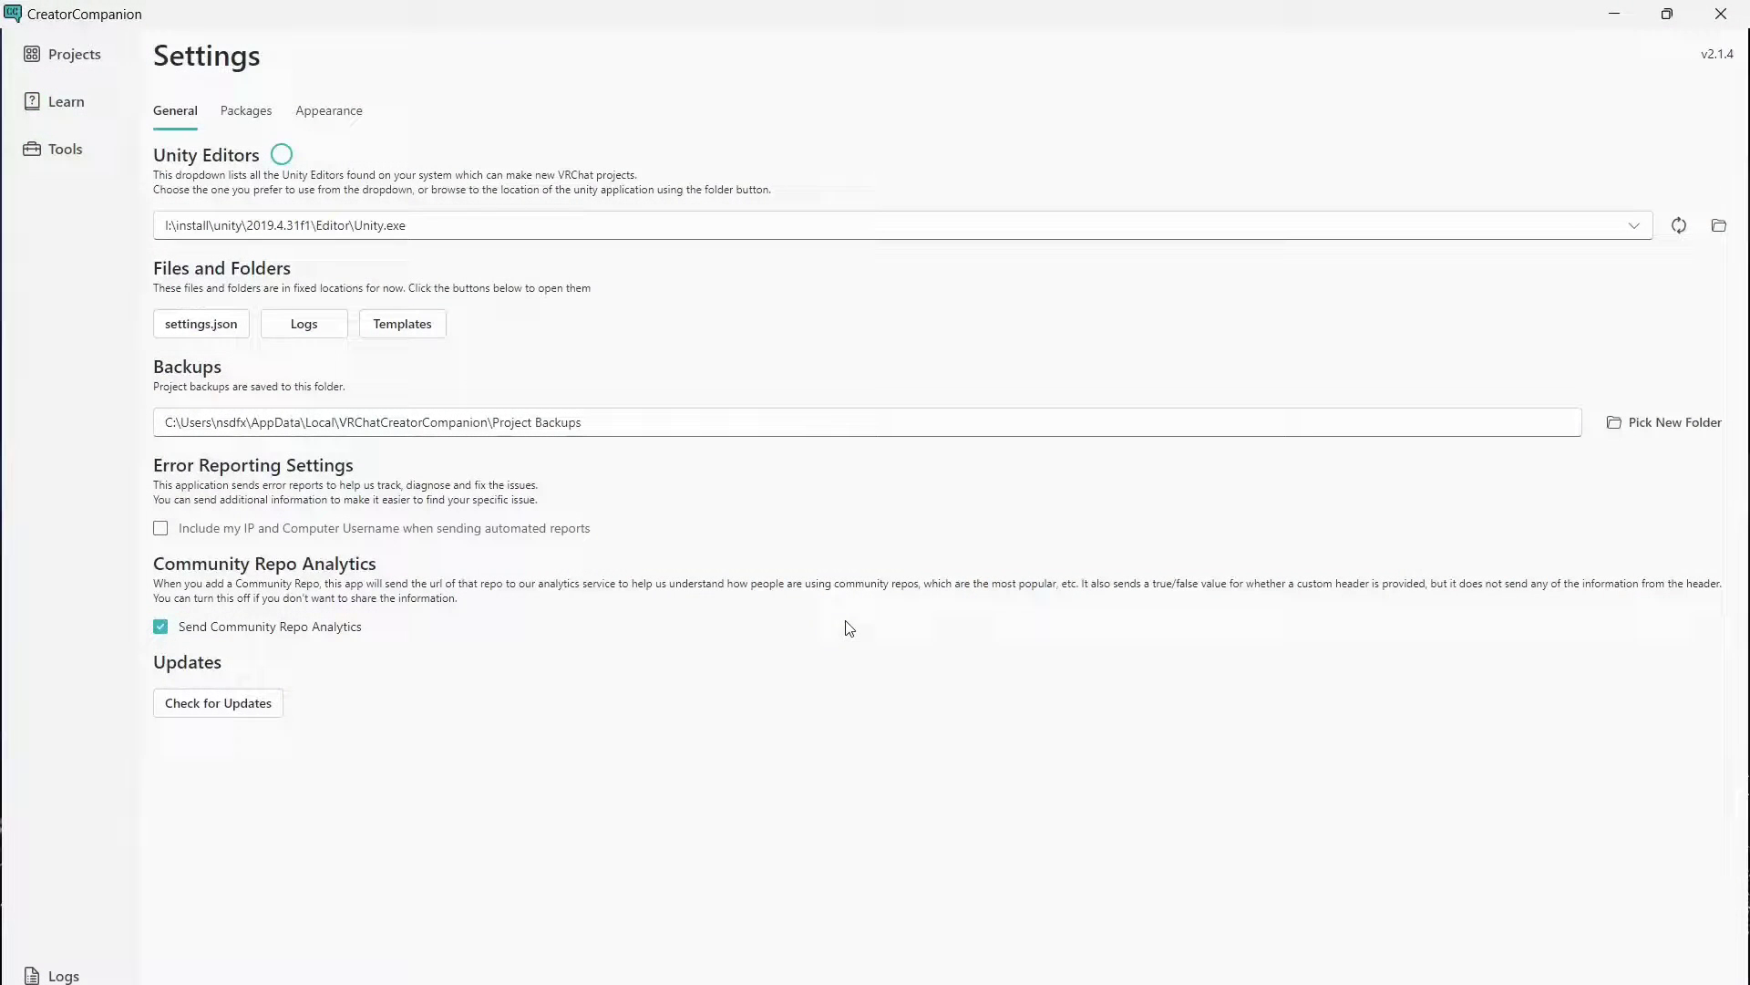
Step: Create an Avatars-template project called AvatarLoader and open it in Unity 2019.4.31f1
click(55, 59)
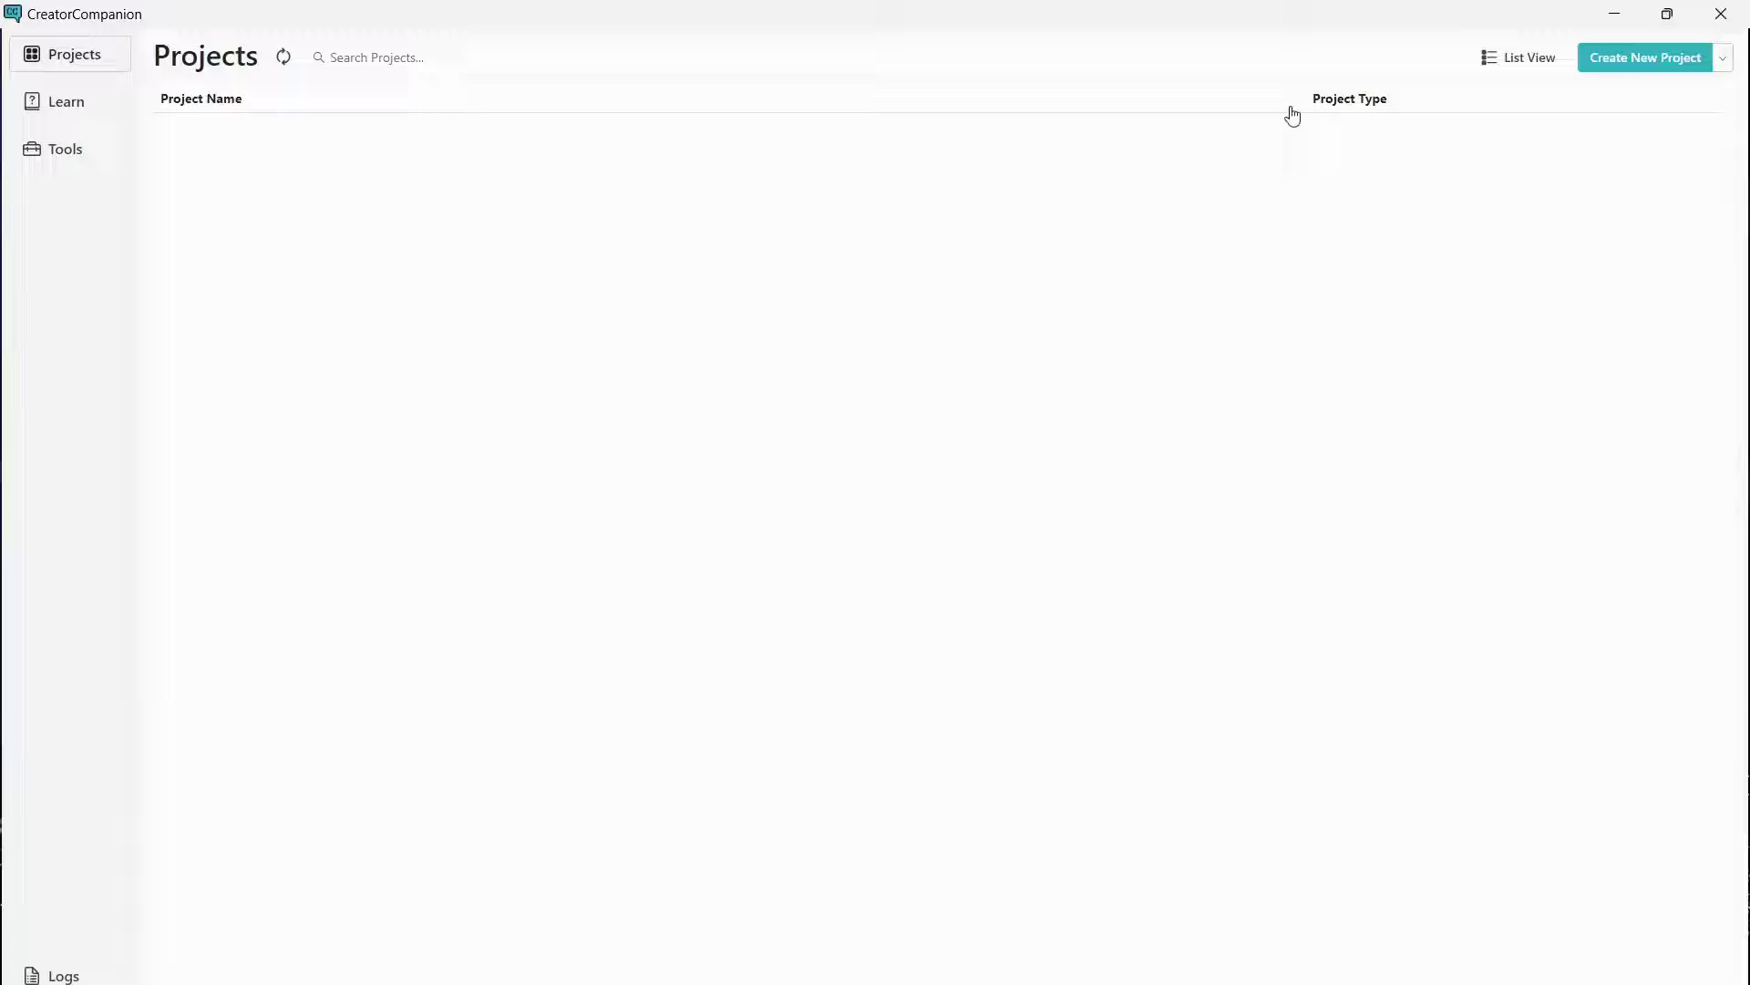
click(1612, 61)
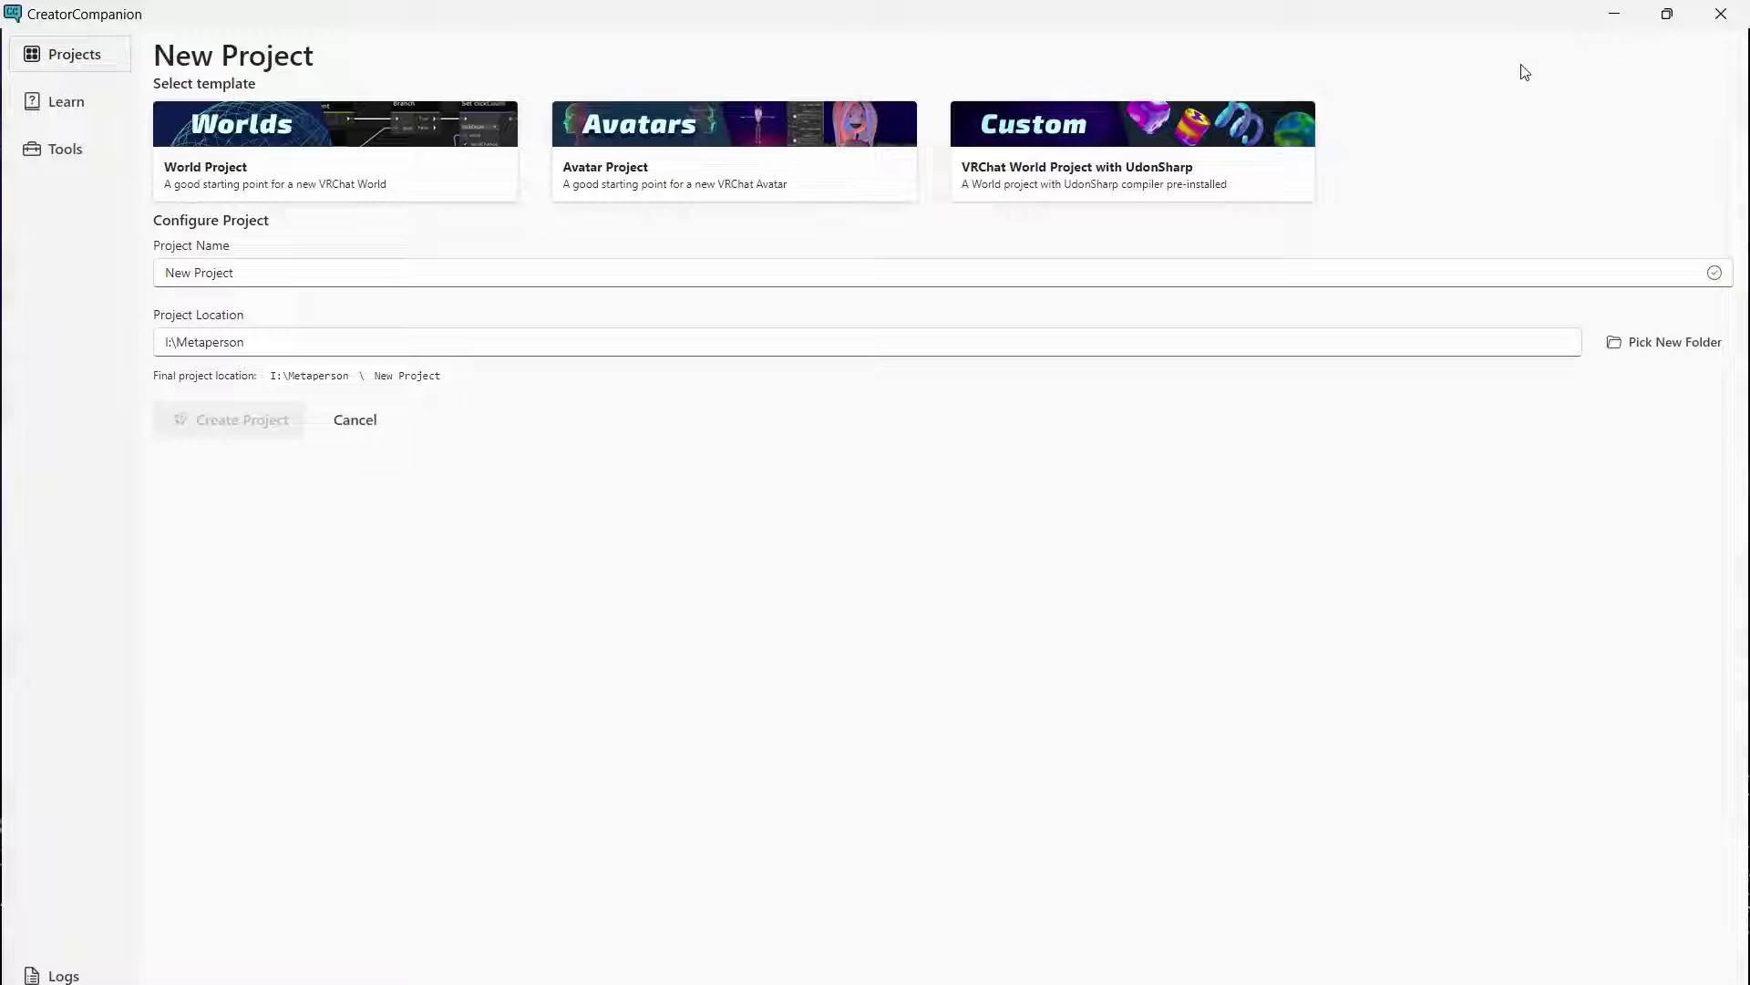
click(981, 270)
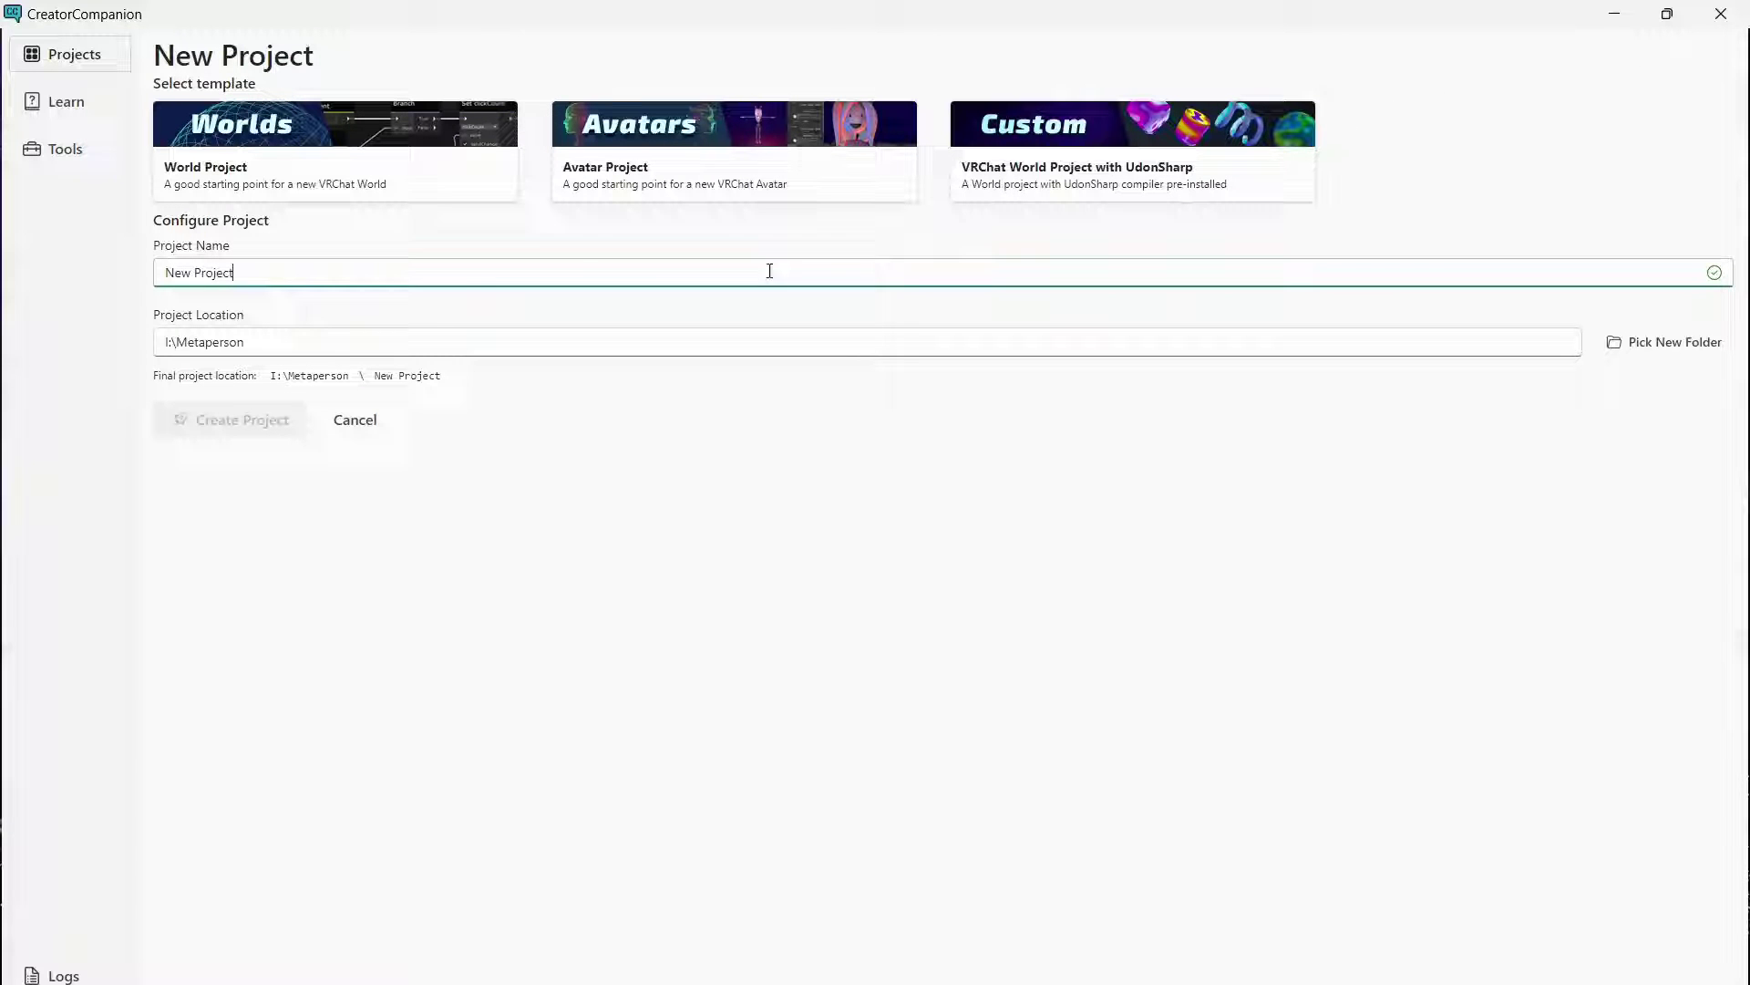
drag(264, 271, 149, 274)
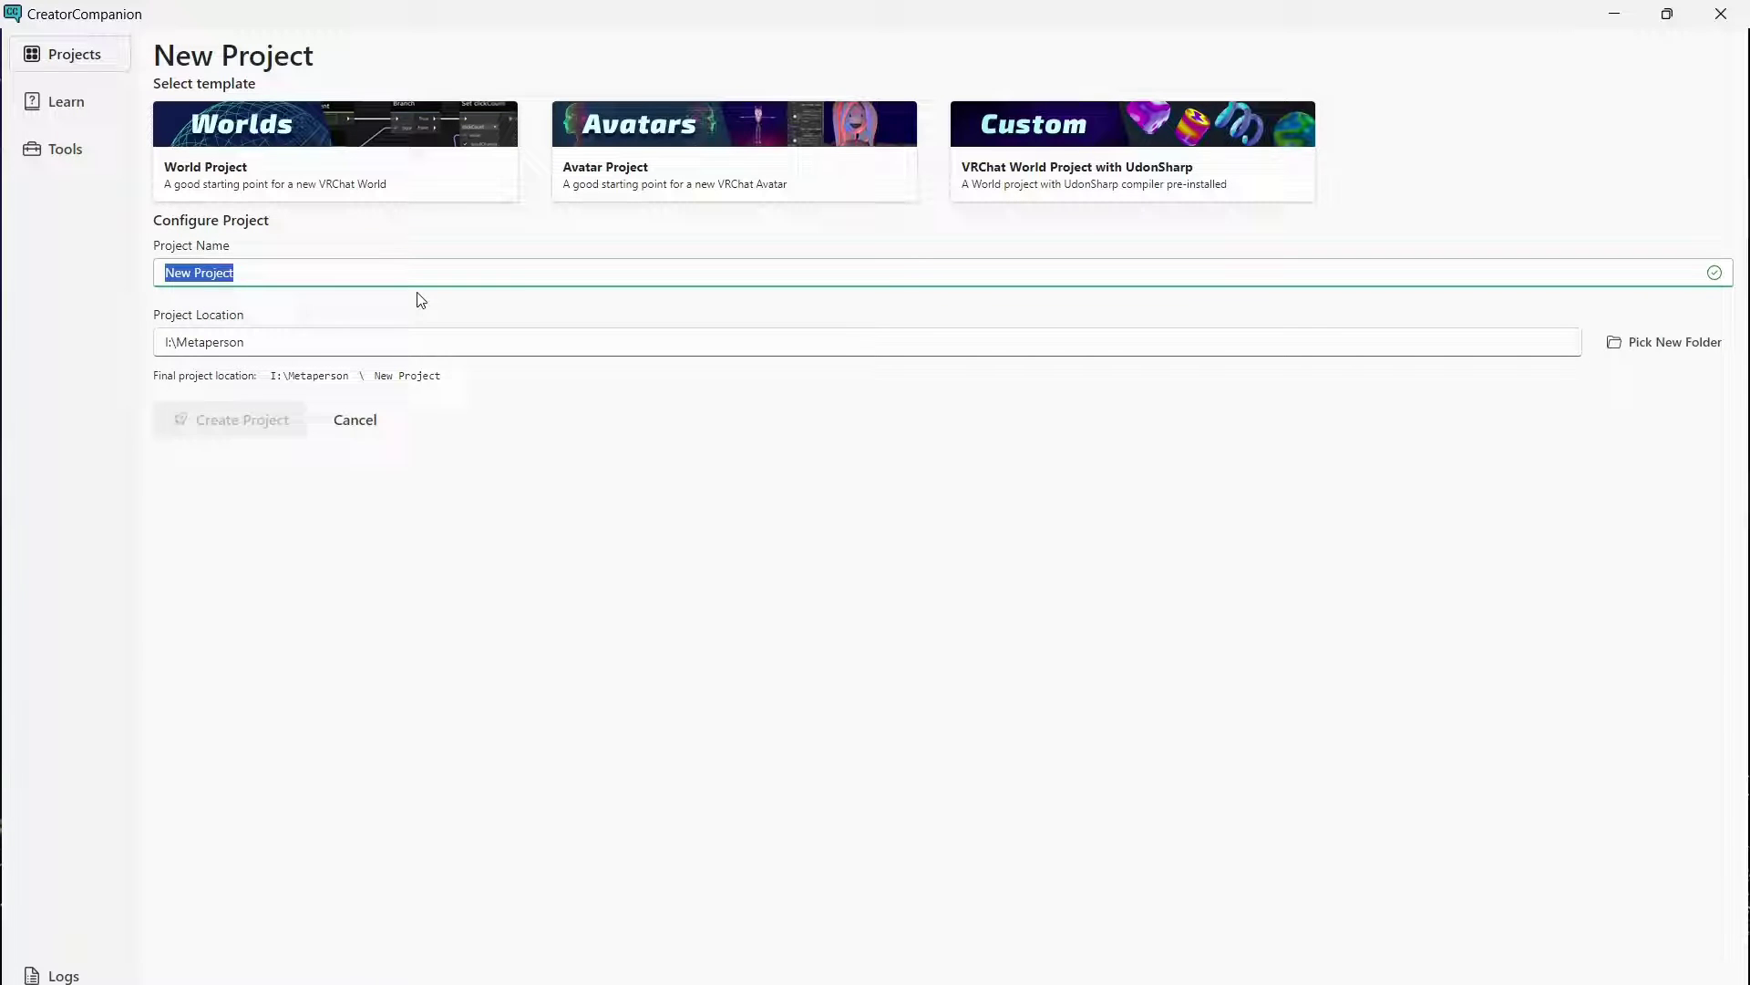
text(Avata)
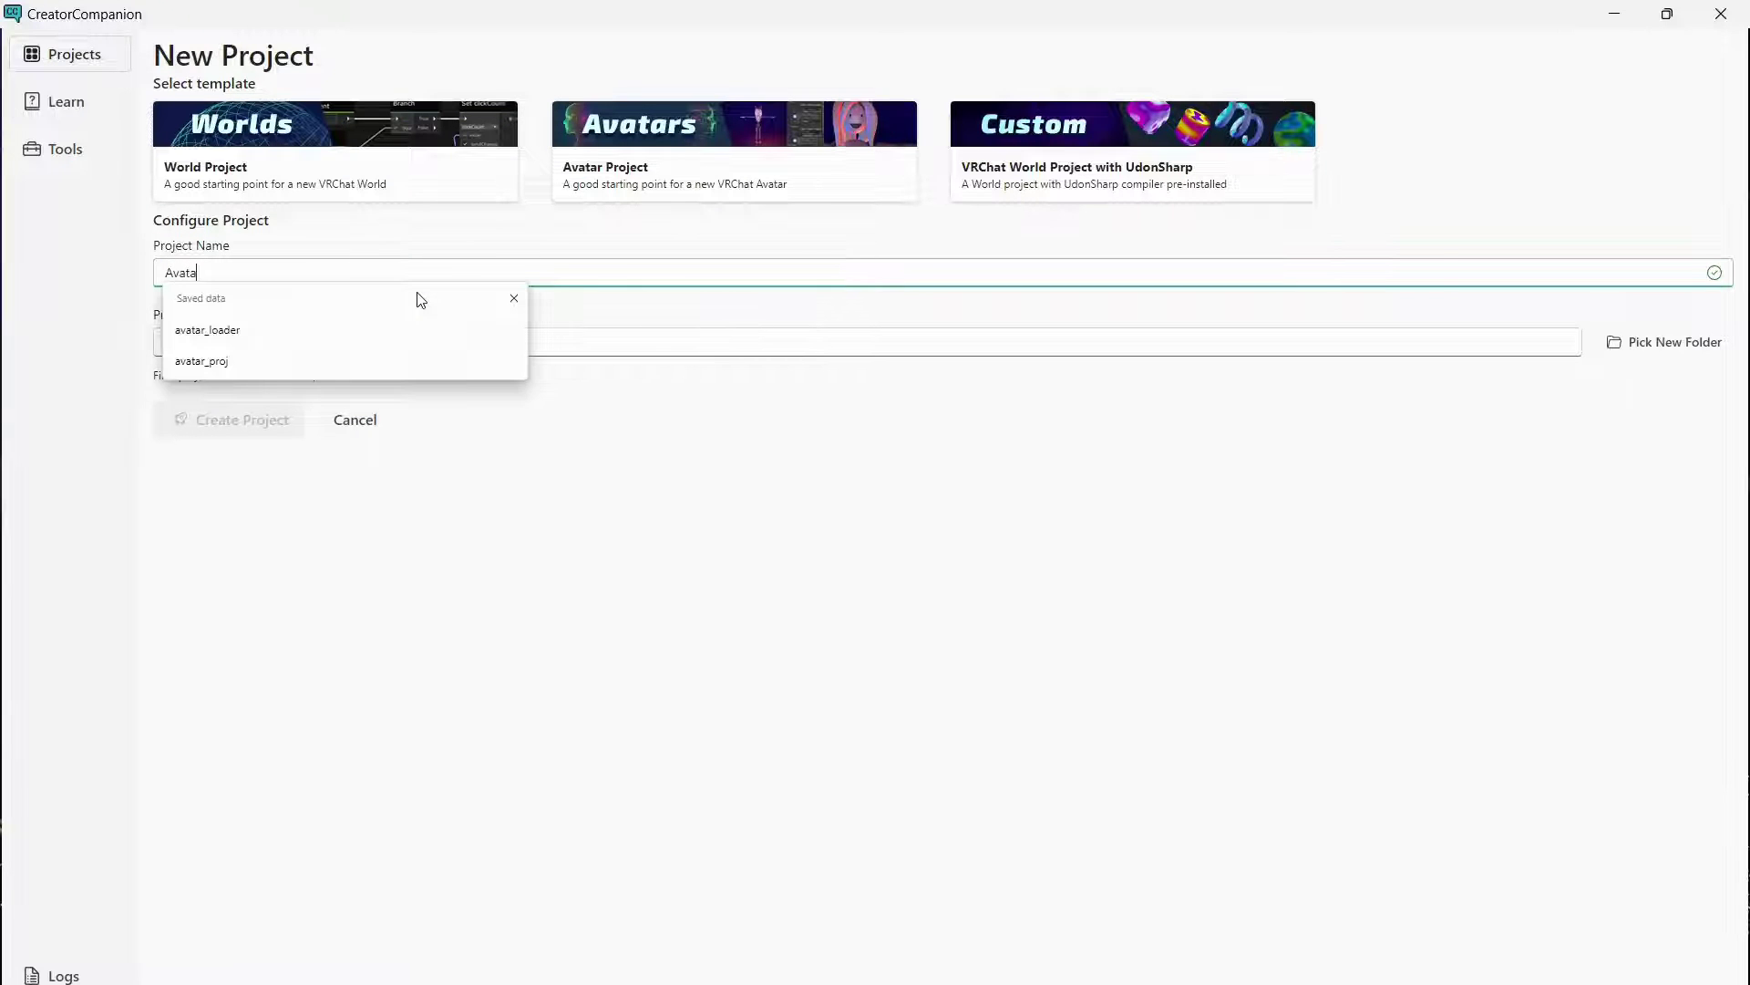
text(rLoader)
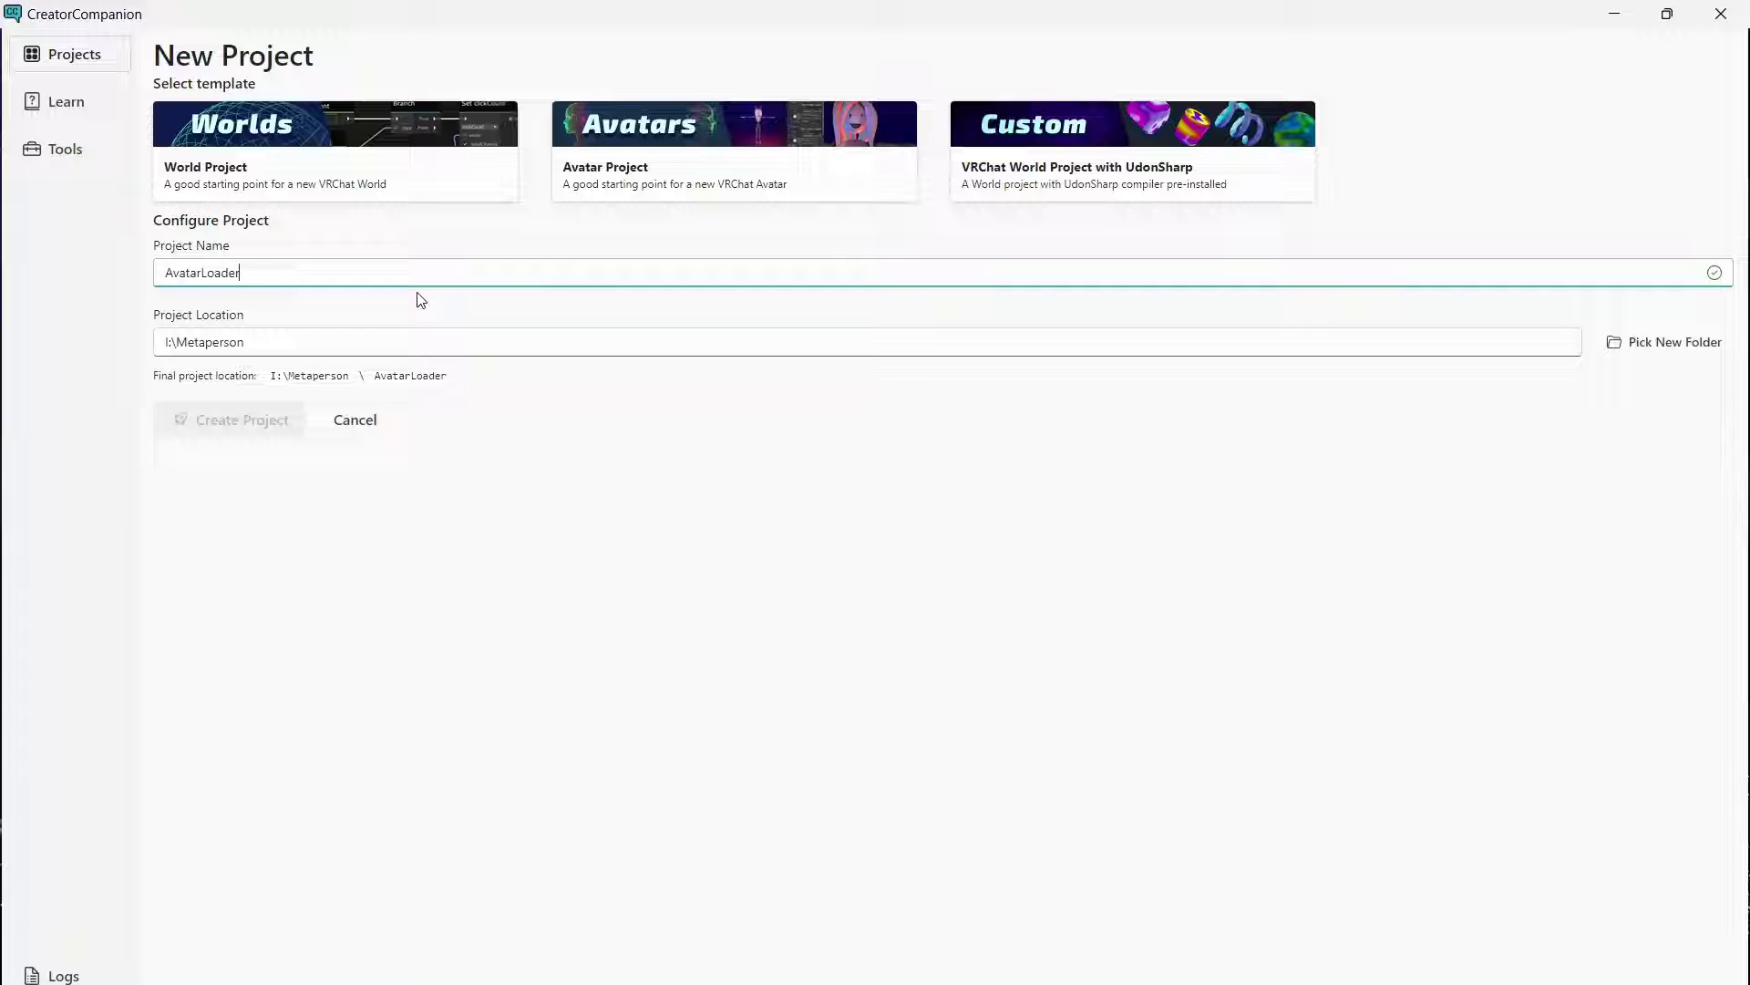
click(803, 182)
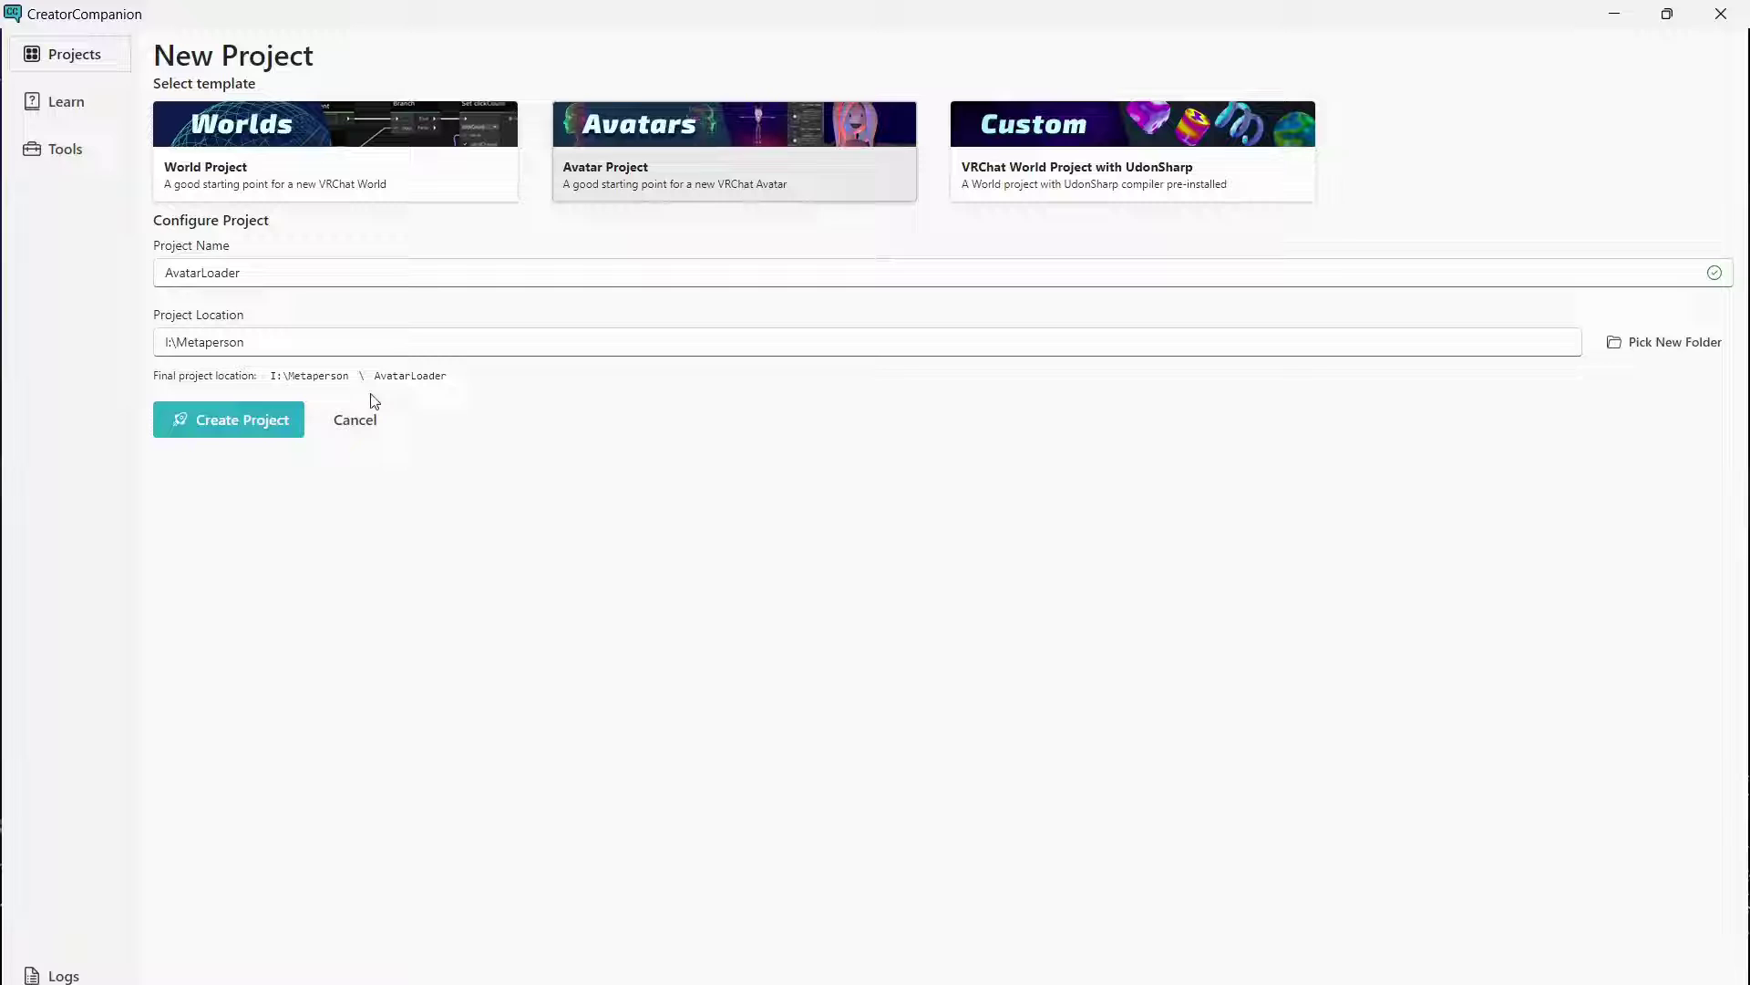
click(272, 437)
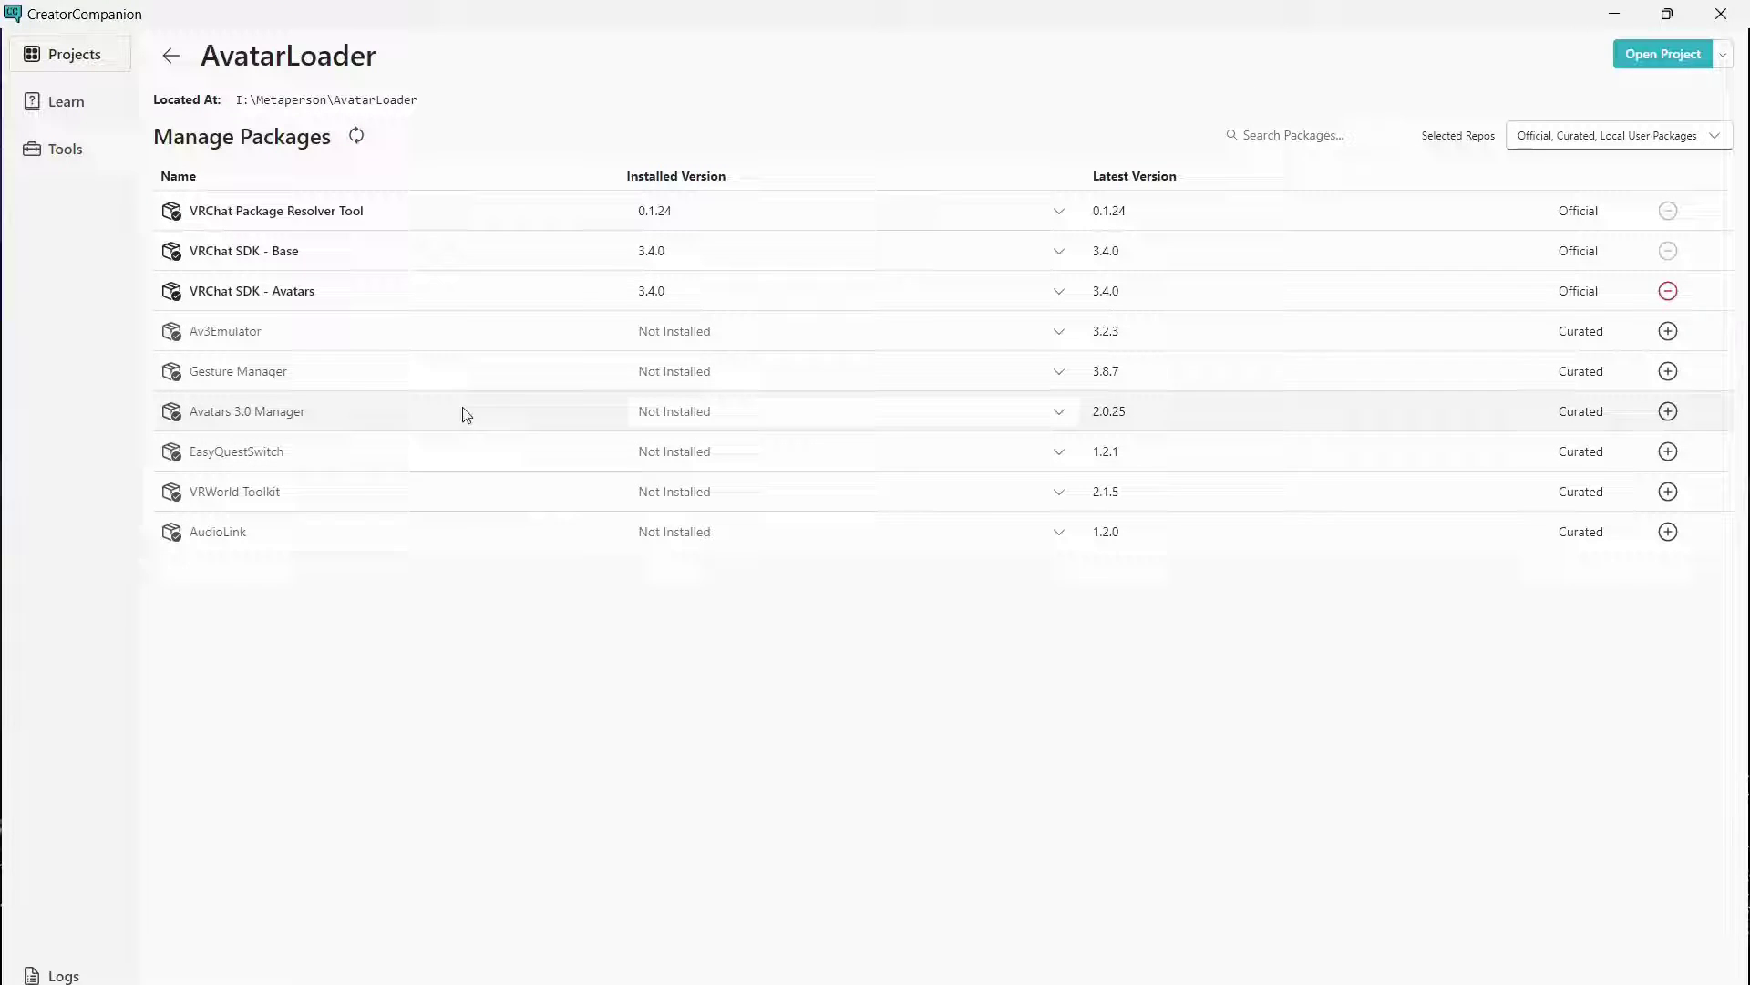
click(1639, 56)
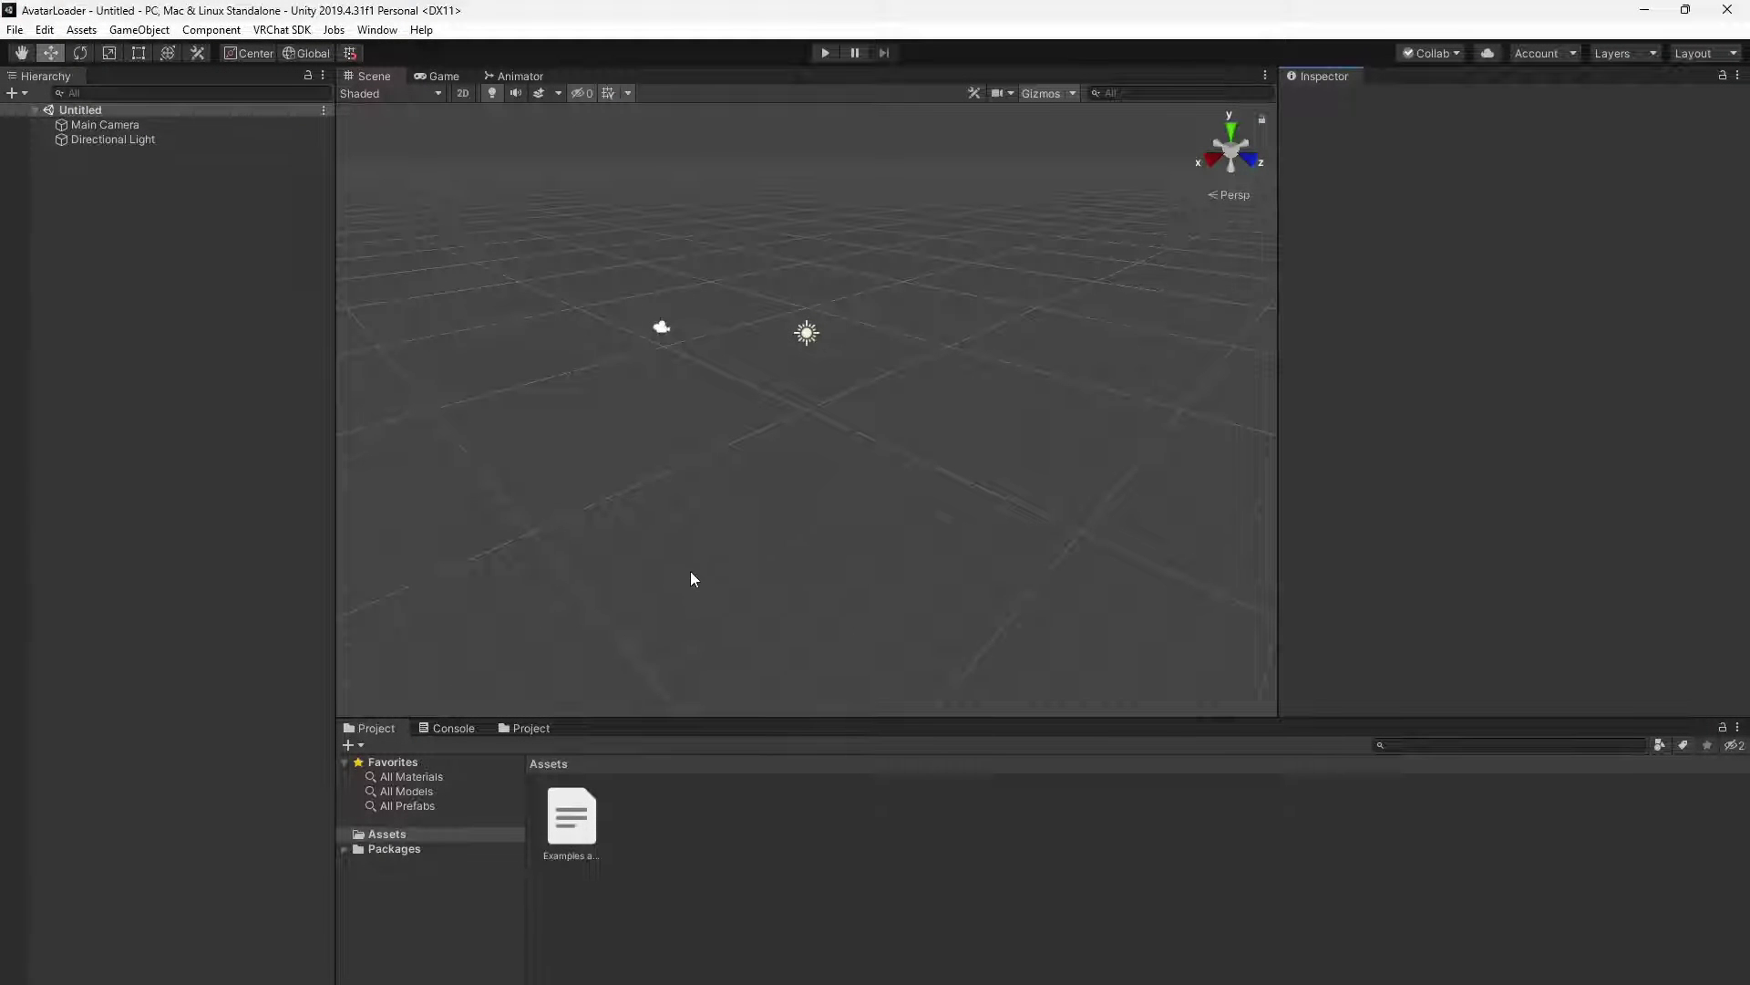
Step: Extract avatar (19).zip into its avatar (19) folder
key(alt+Tab)
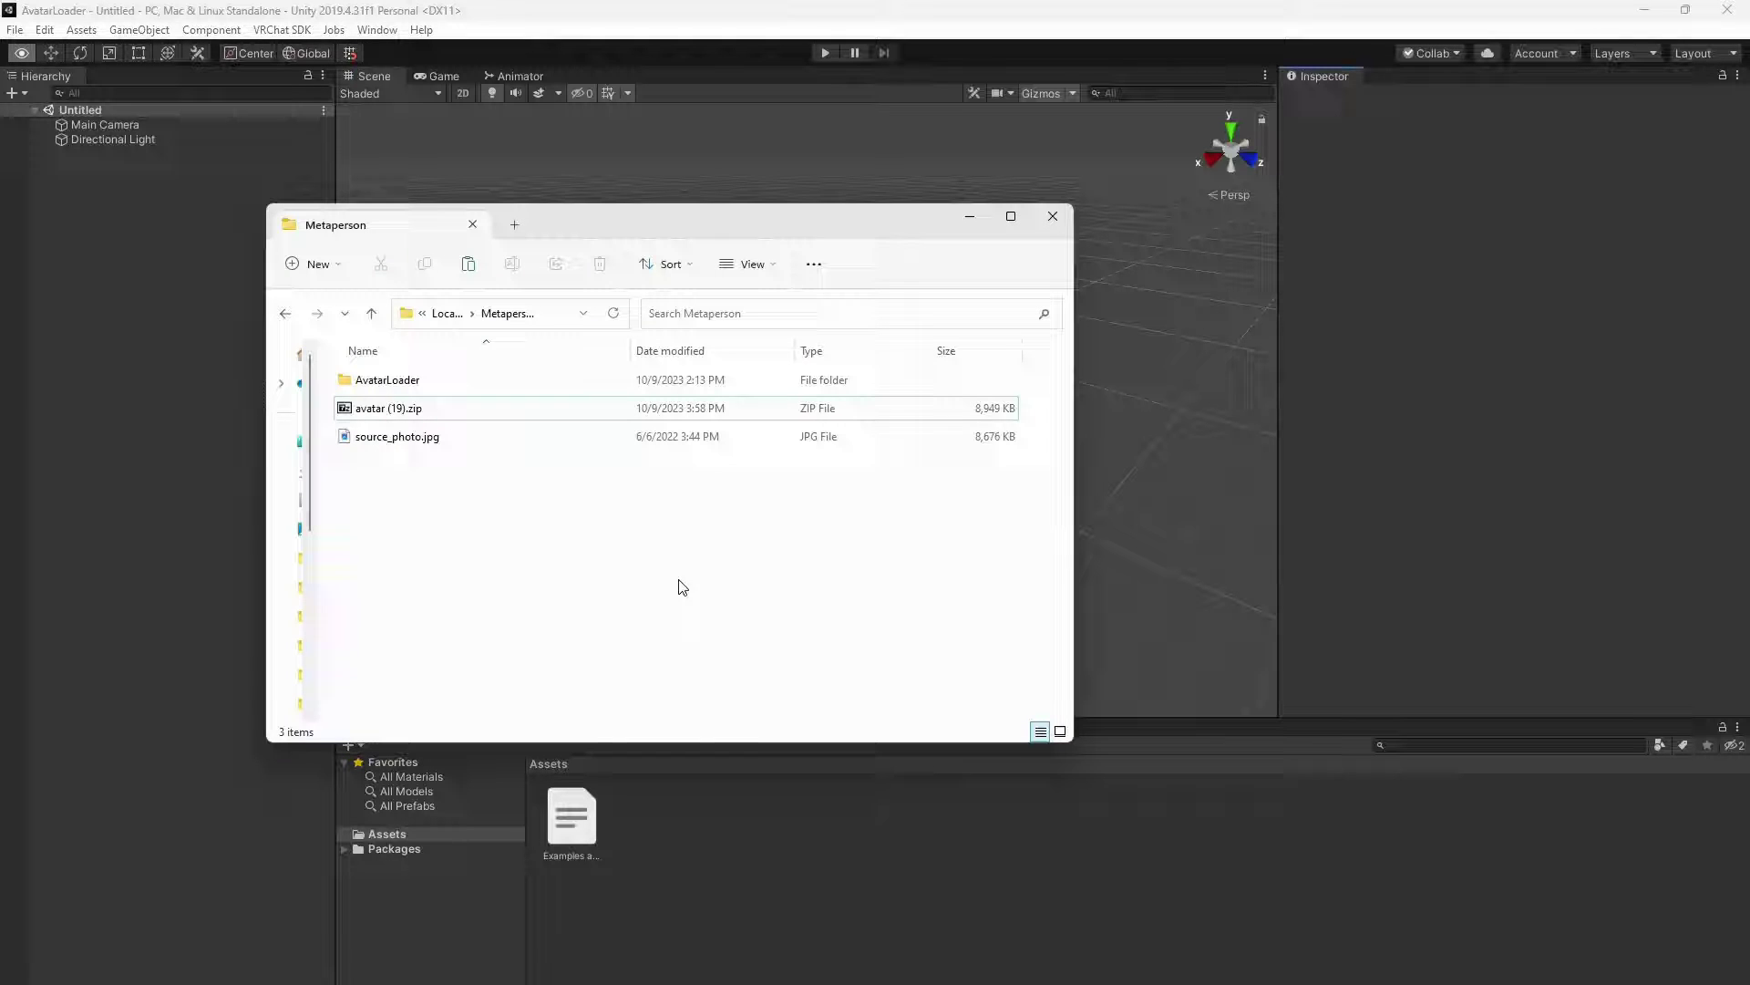
right_click(374, 409)
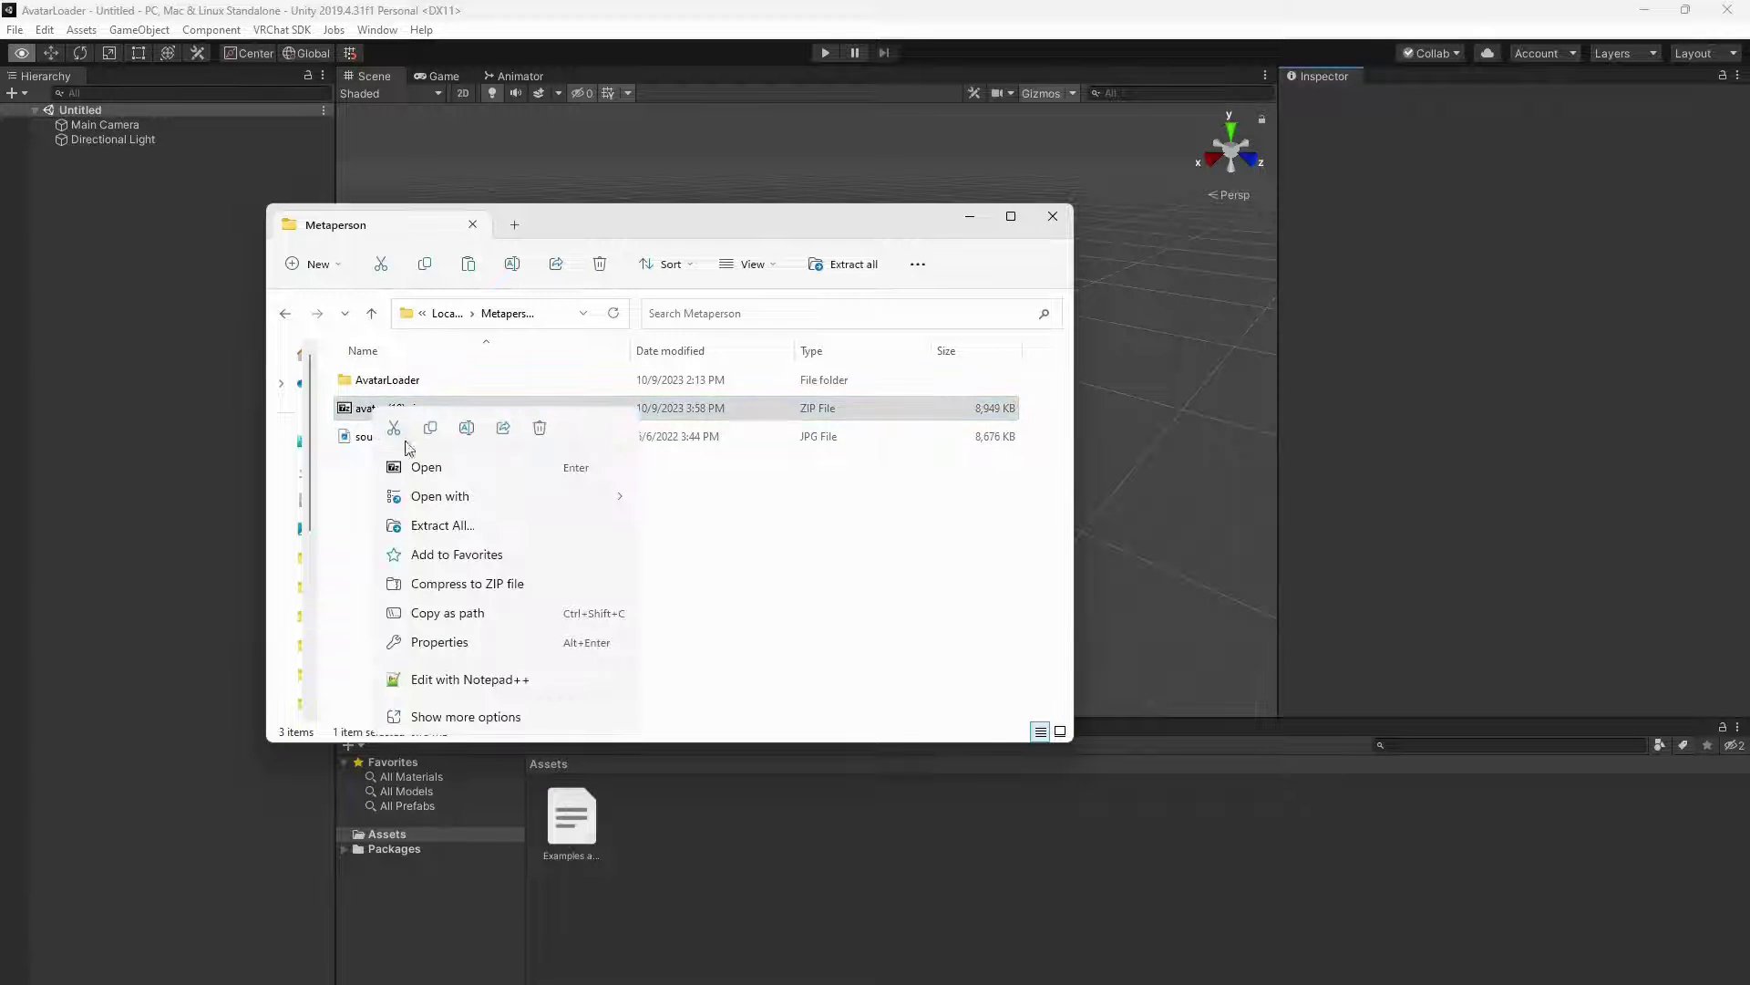
click(459, 525)
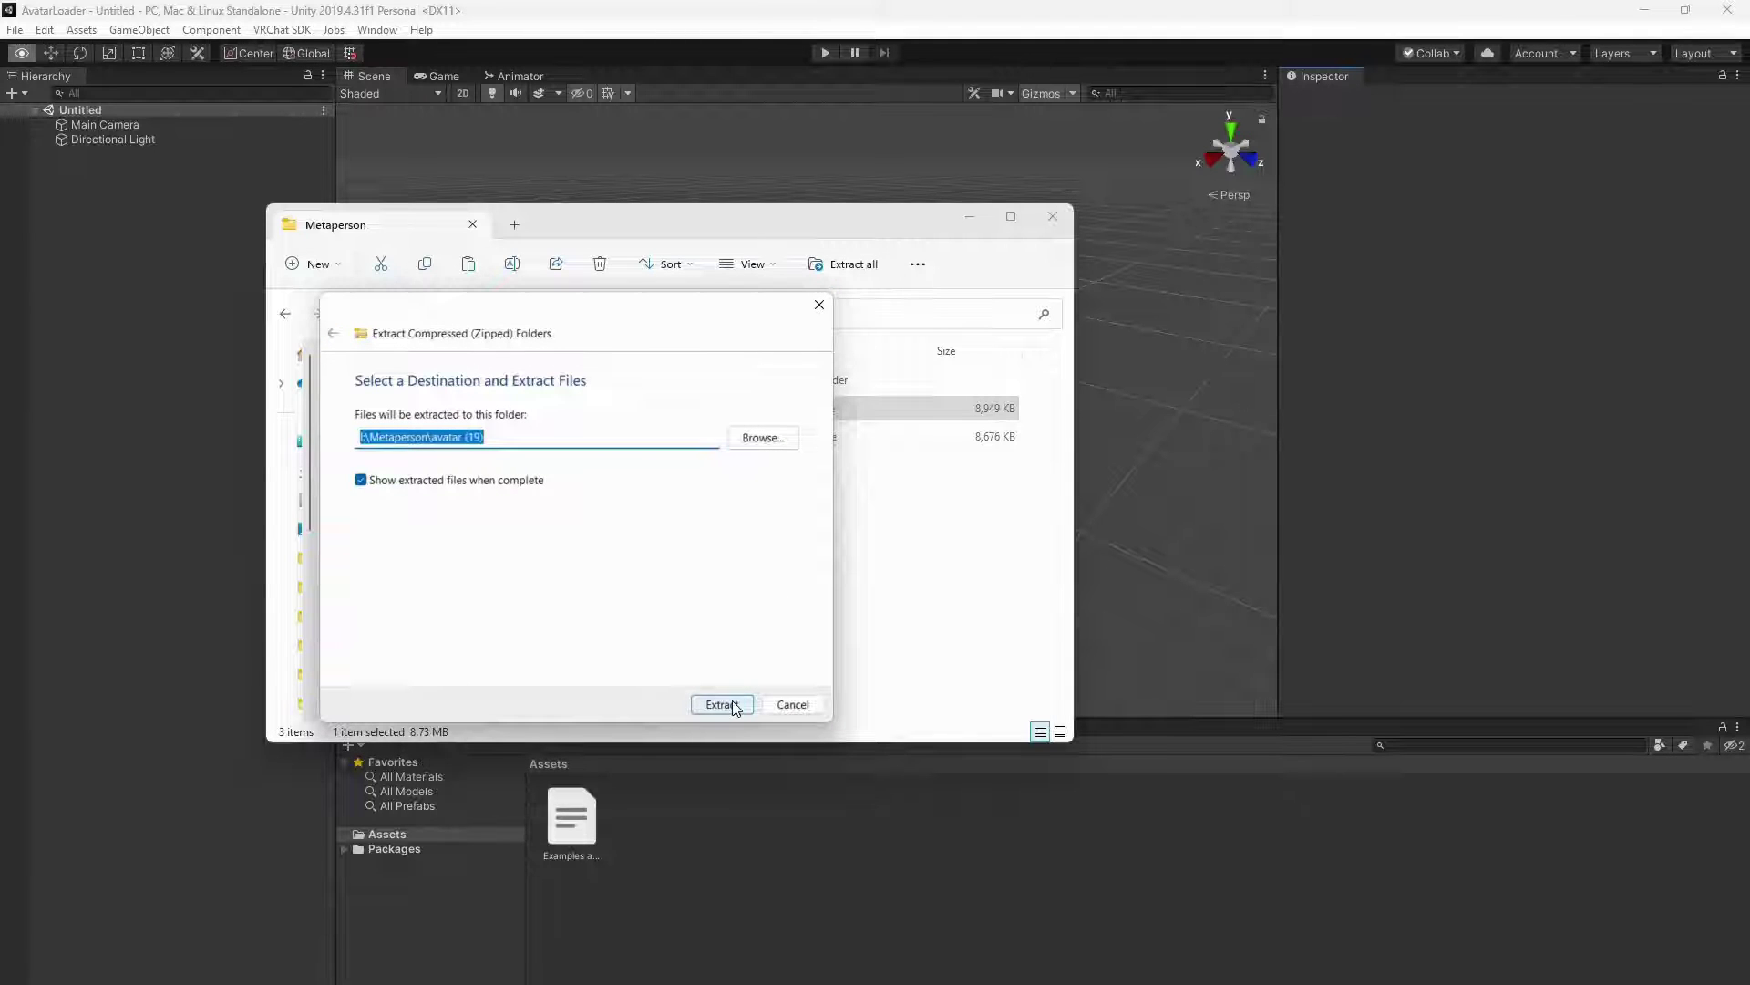
click(732, 705)
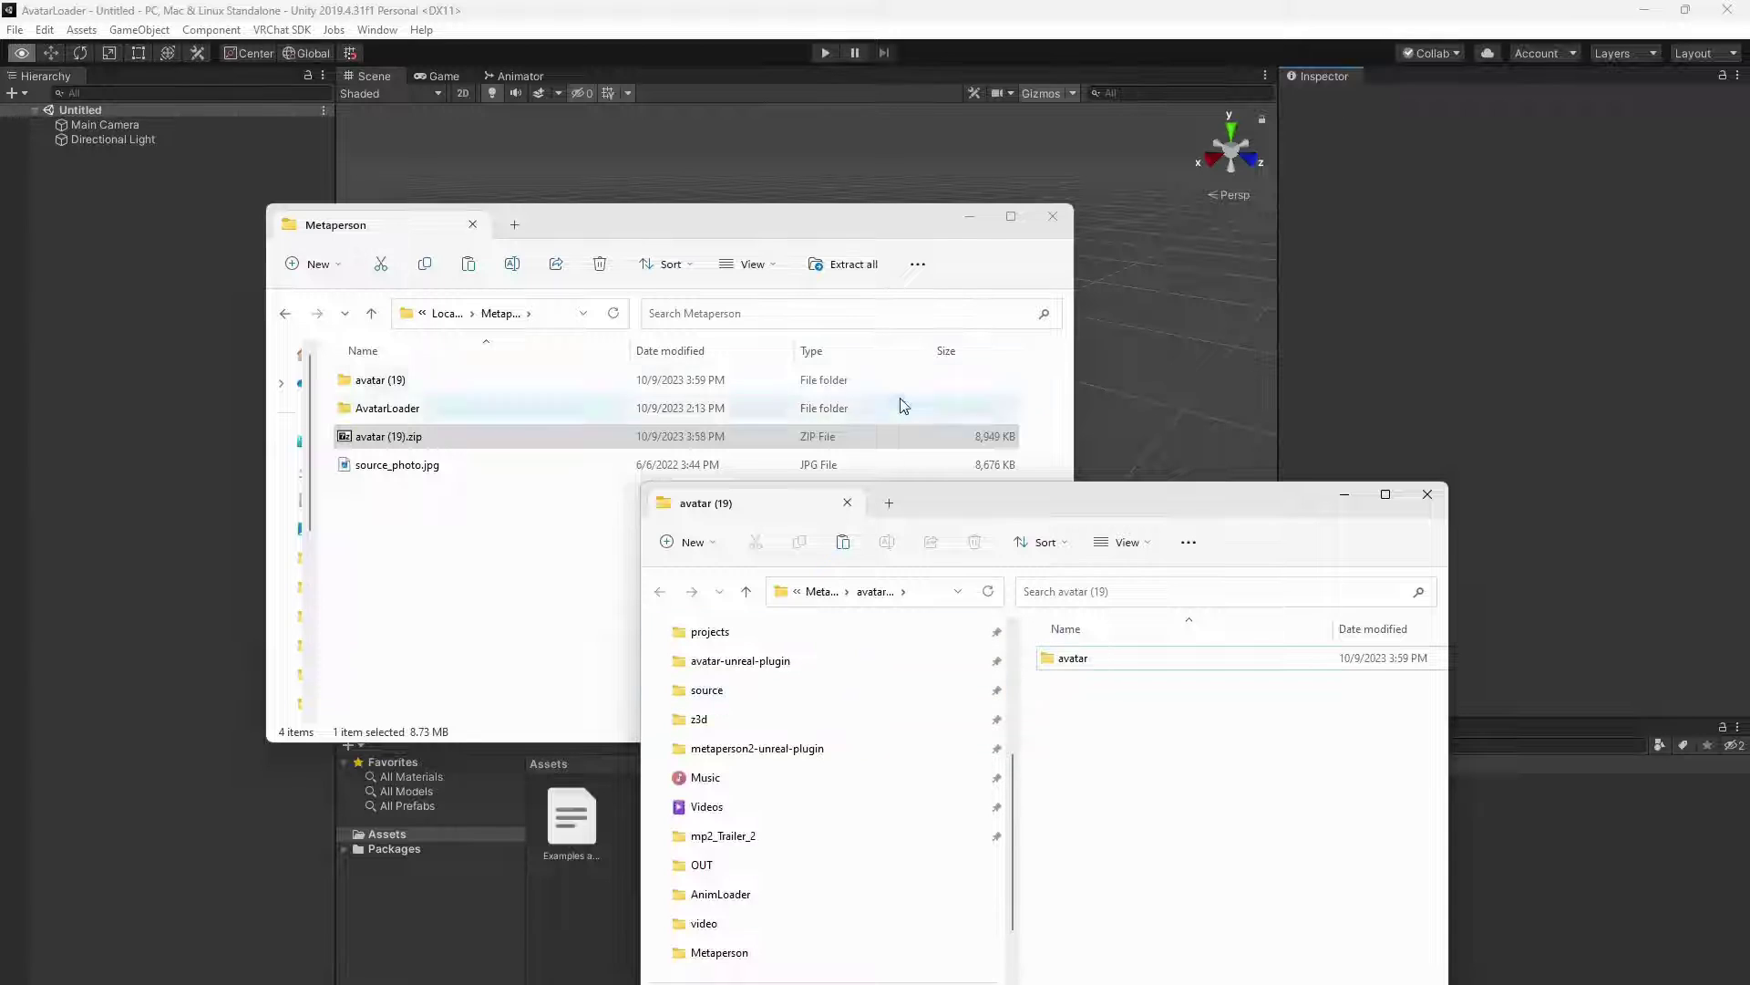
Step: Drag model.fbx from the extracted folder into the Unity project's Assets
click(959, 223)
drag(1124, 495, 813, 155)
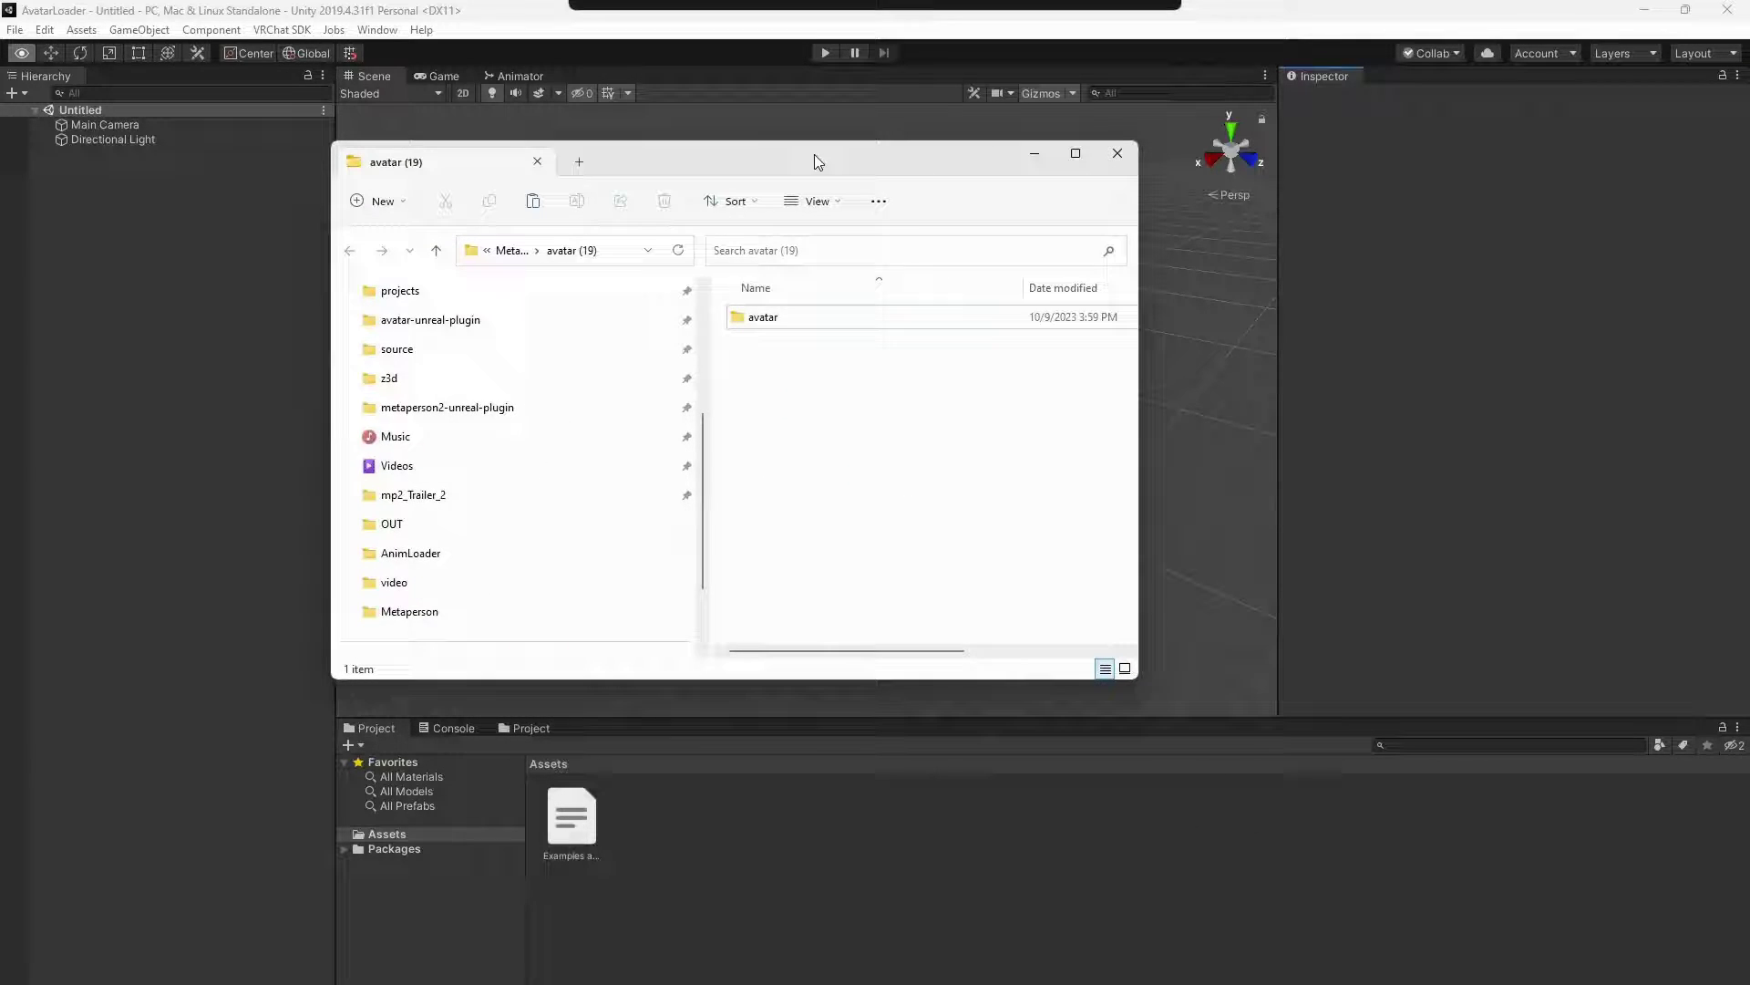
double_click(784, 316)
click(782, 319)
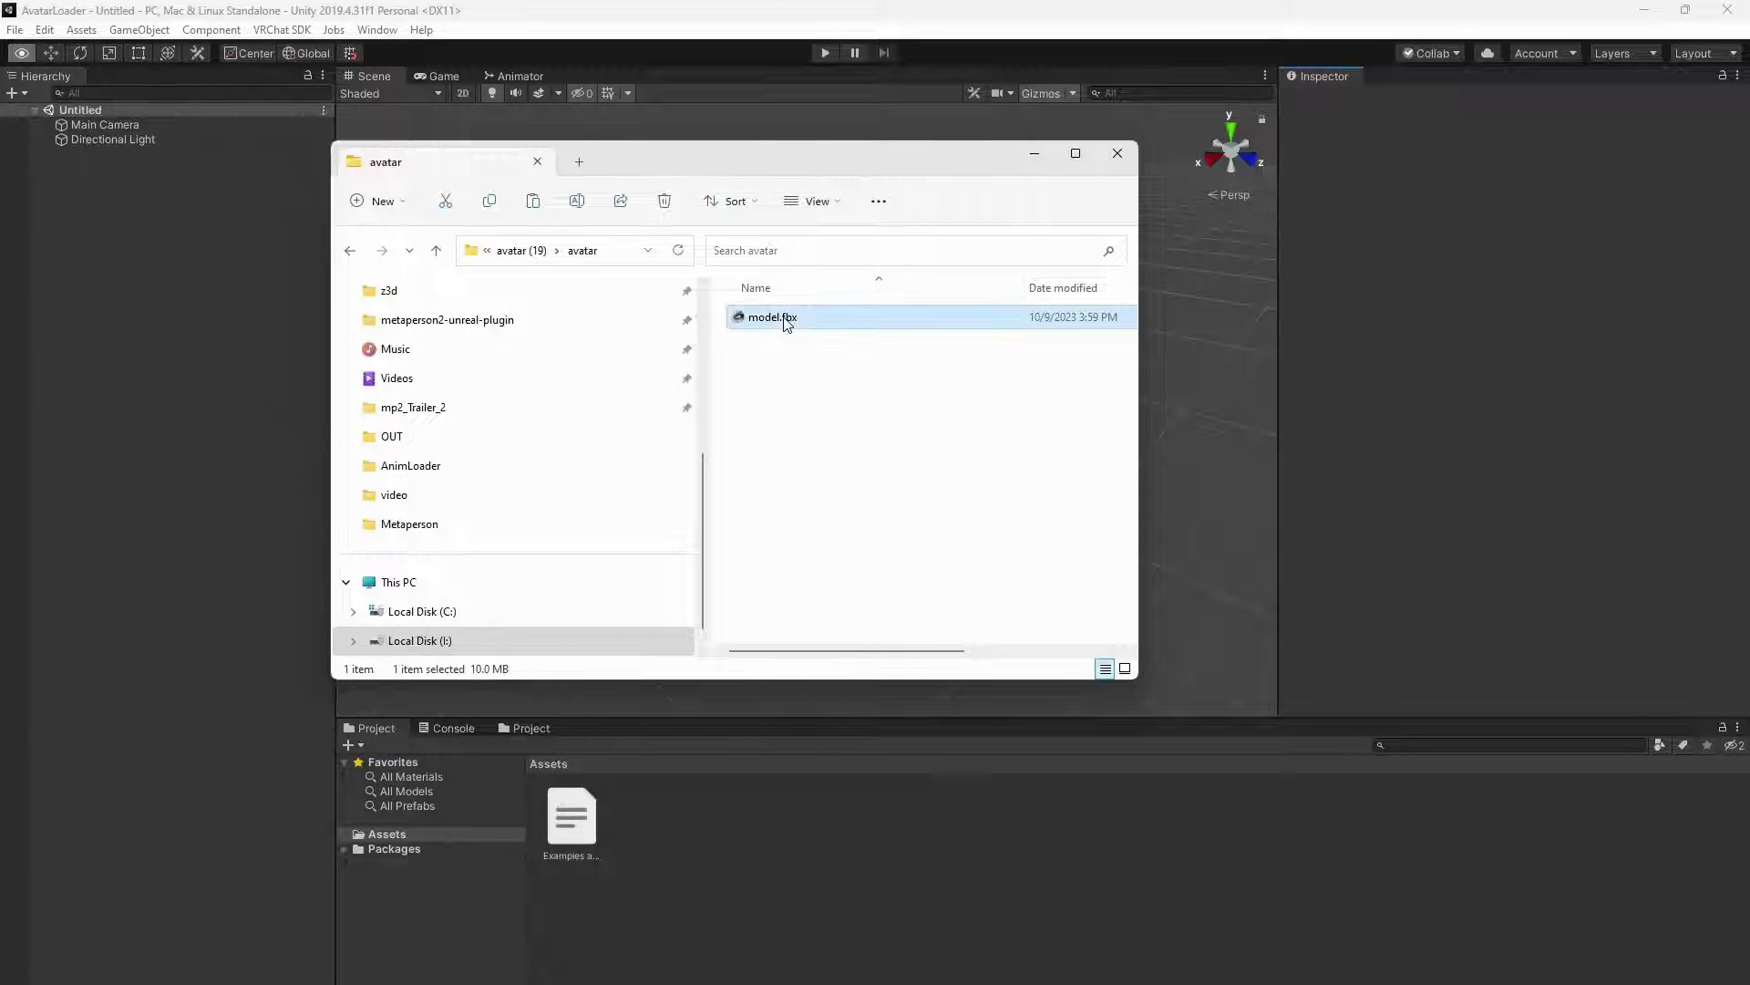
drag(735, 710, 753, 888)
click(660, 839)
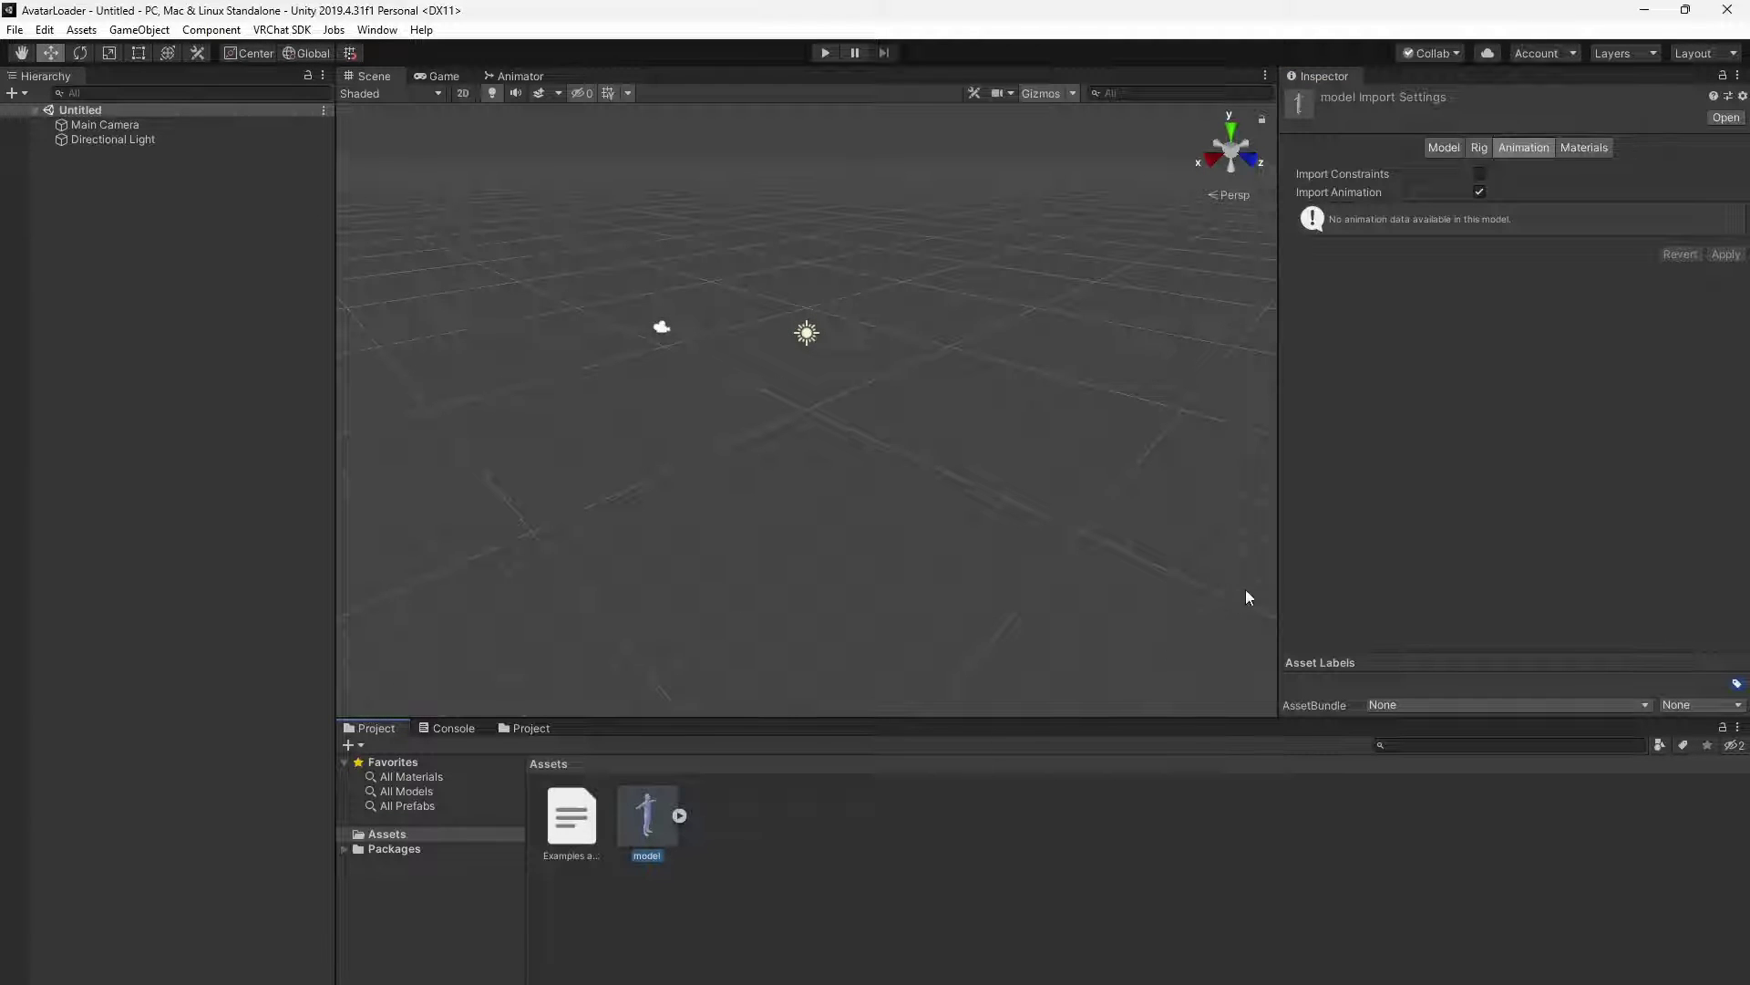
Step: Extract model.fbx's embedded textures and materials into the Assets folder
click(1581, 149)
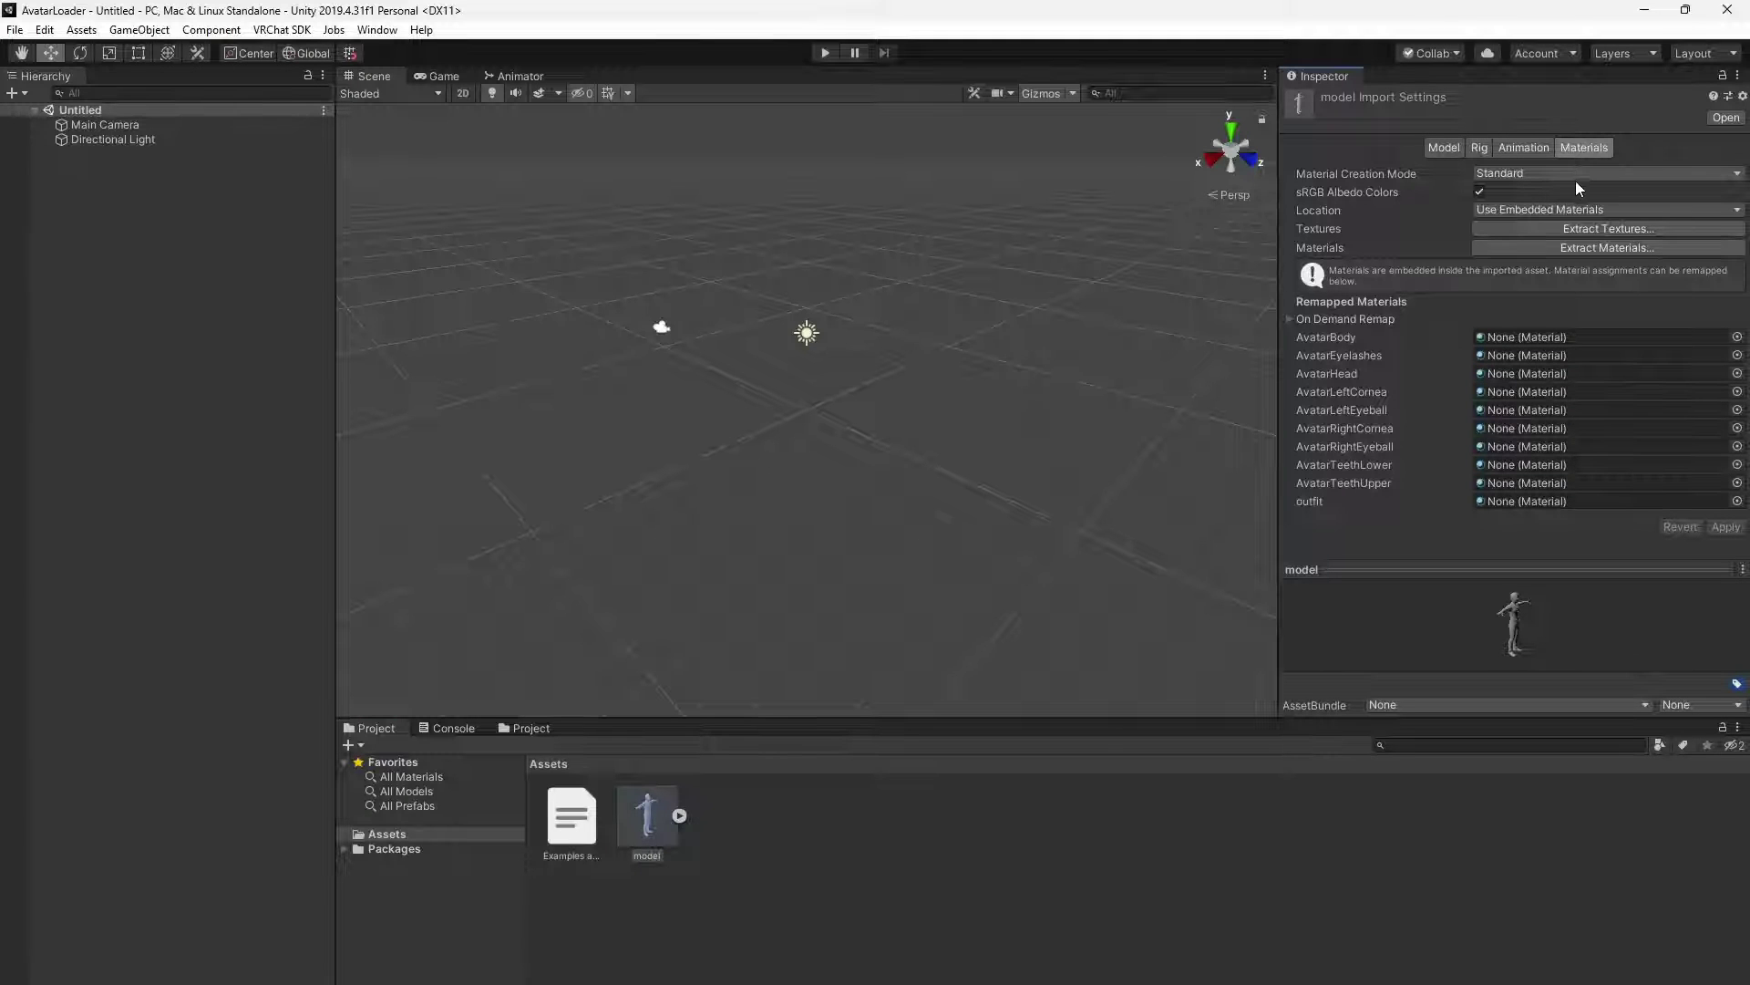
click(1557, 228)
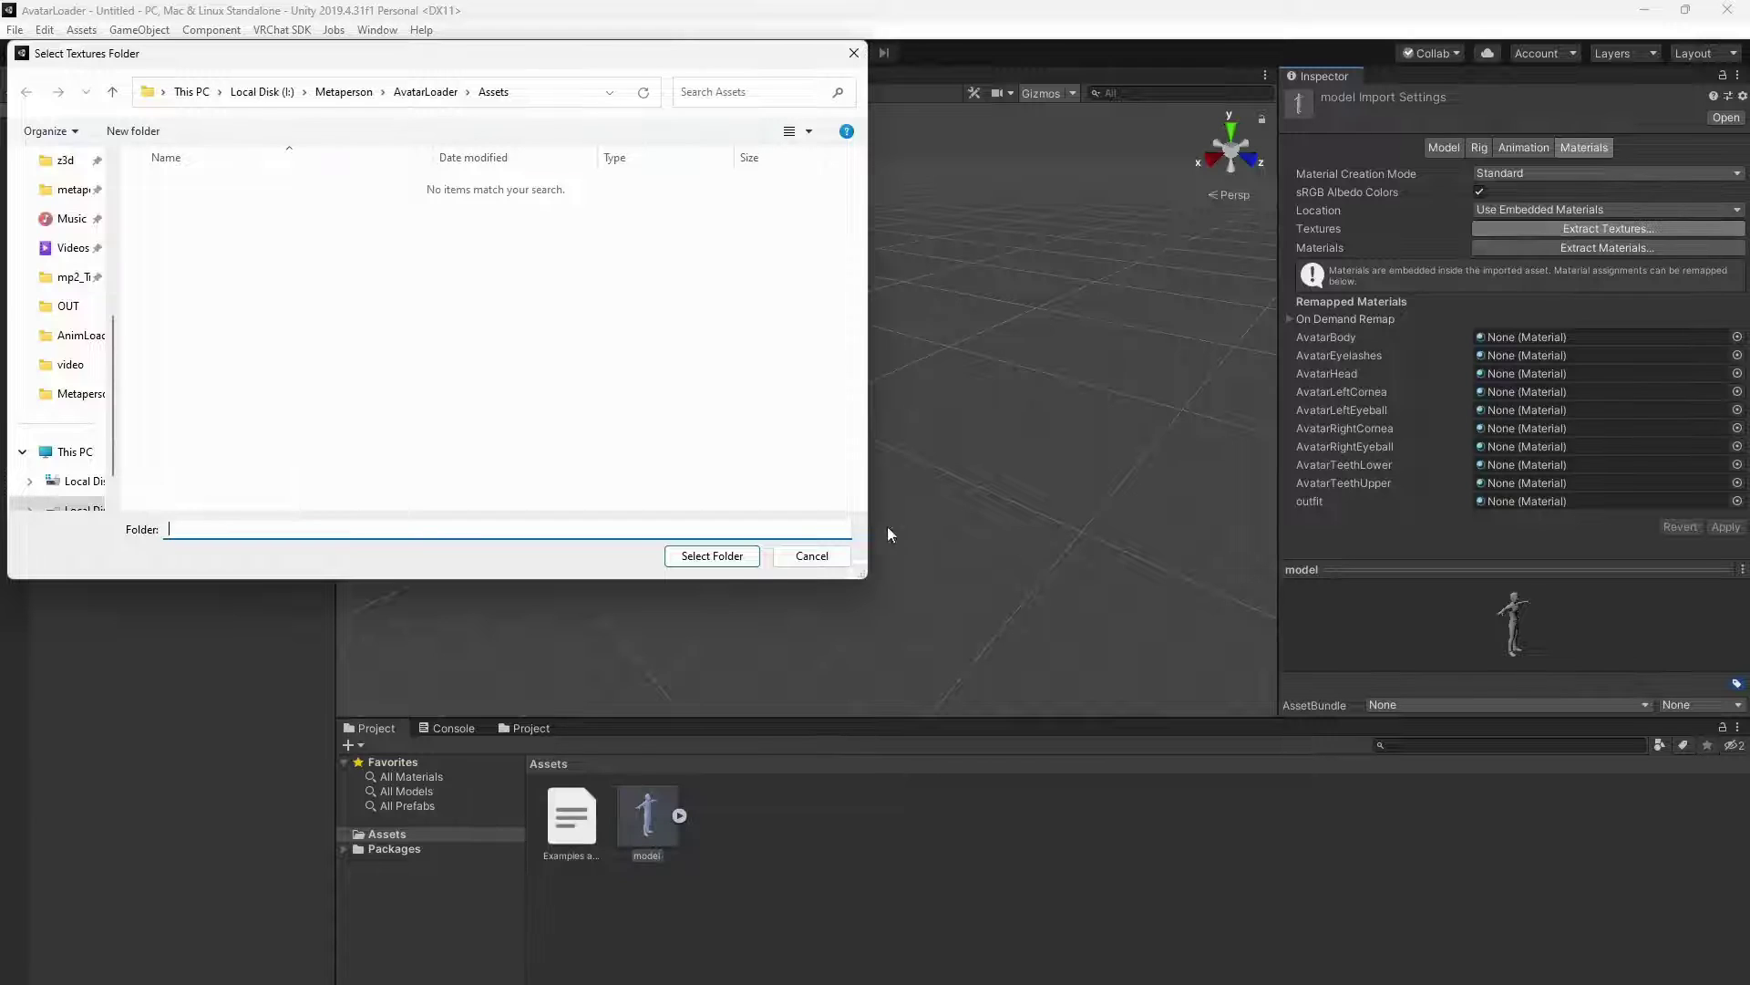
click(720, 558)
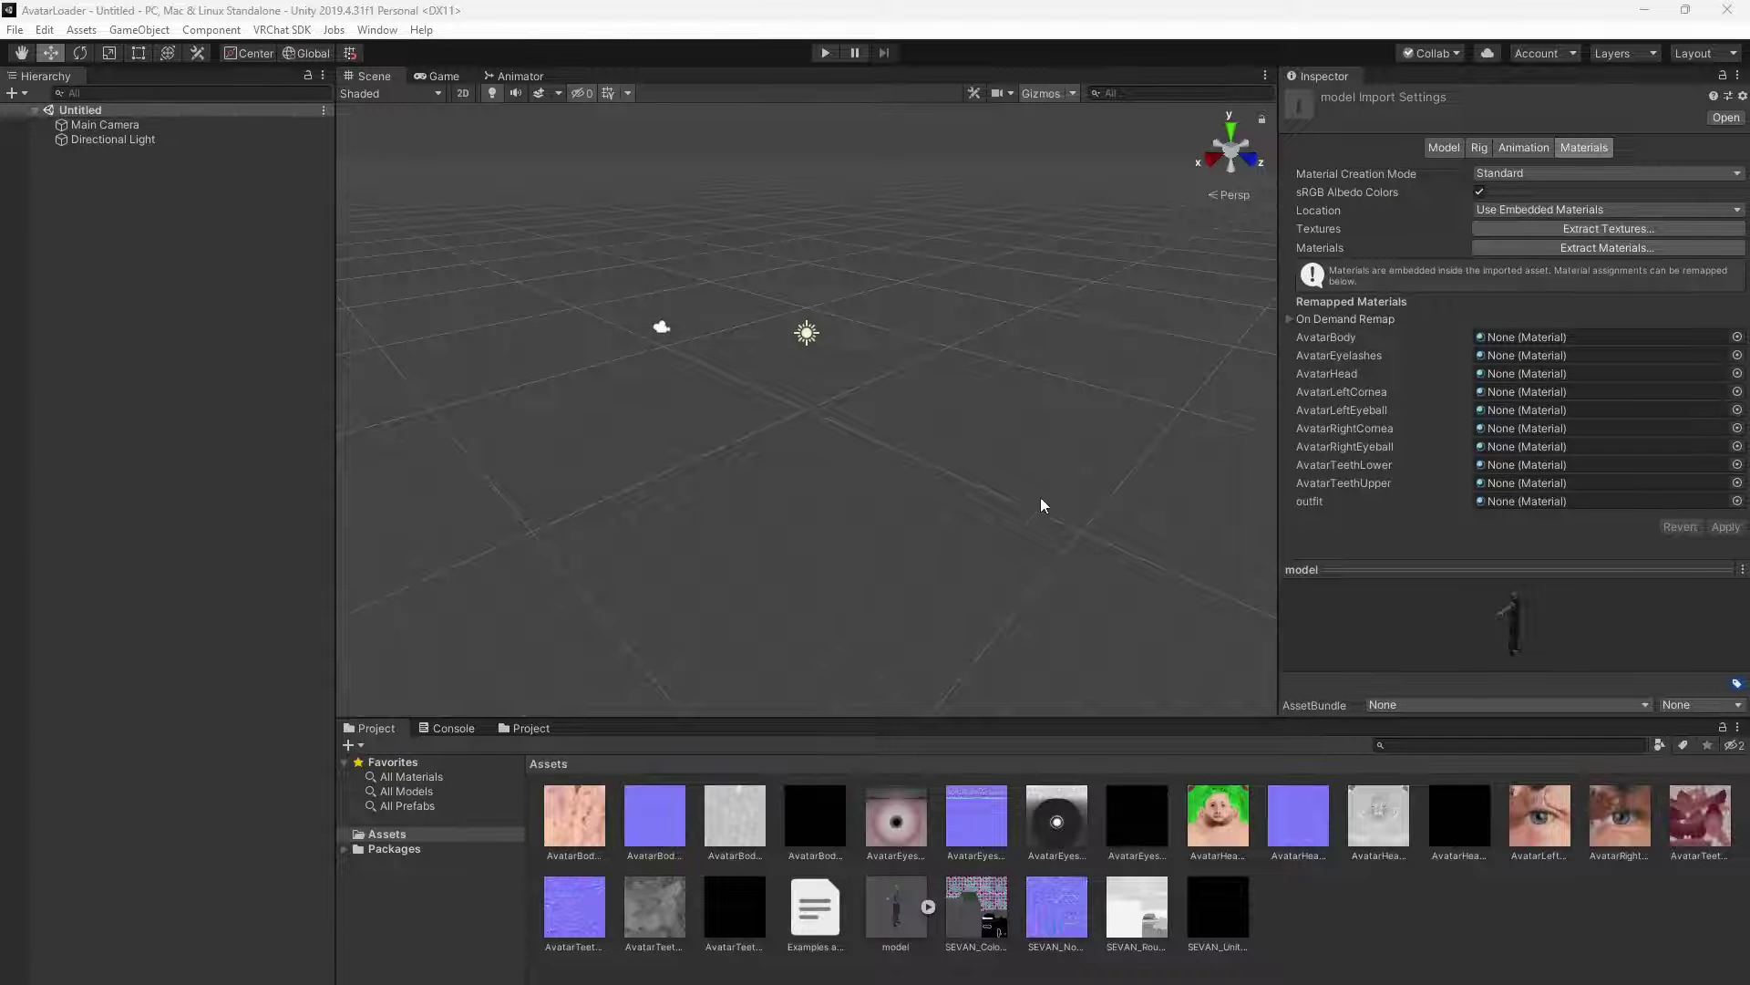
click(1615, 250)
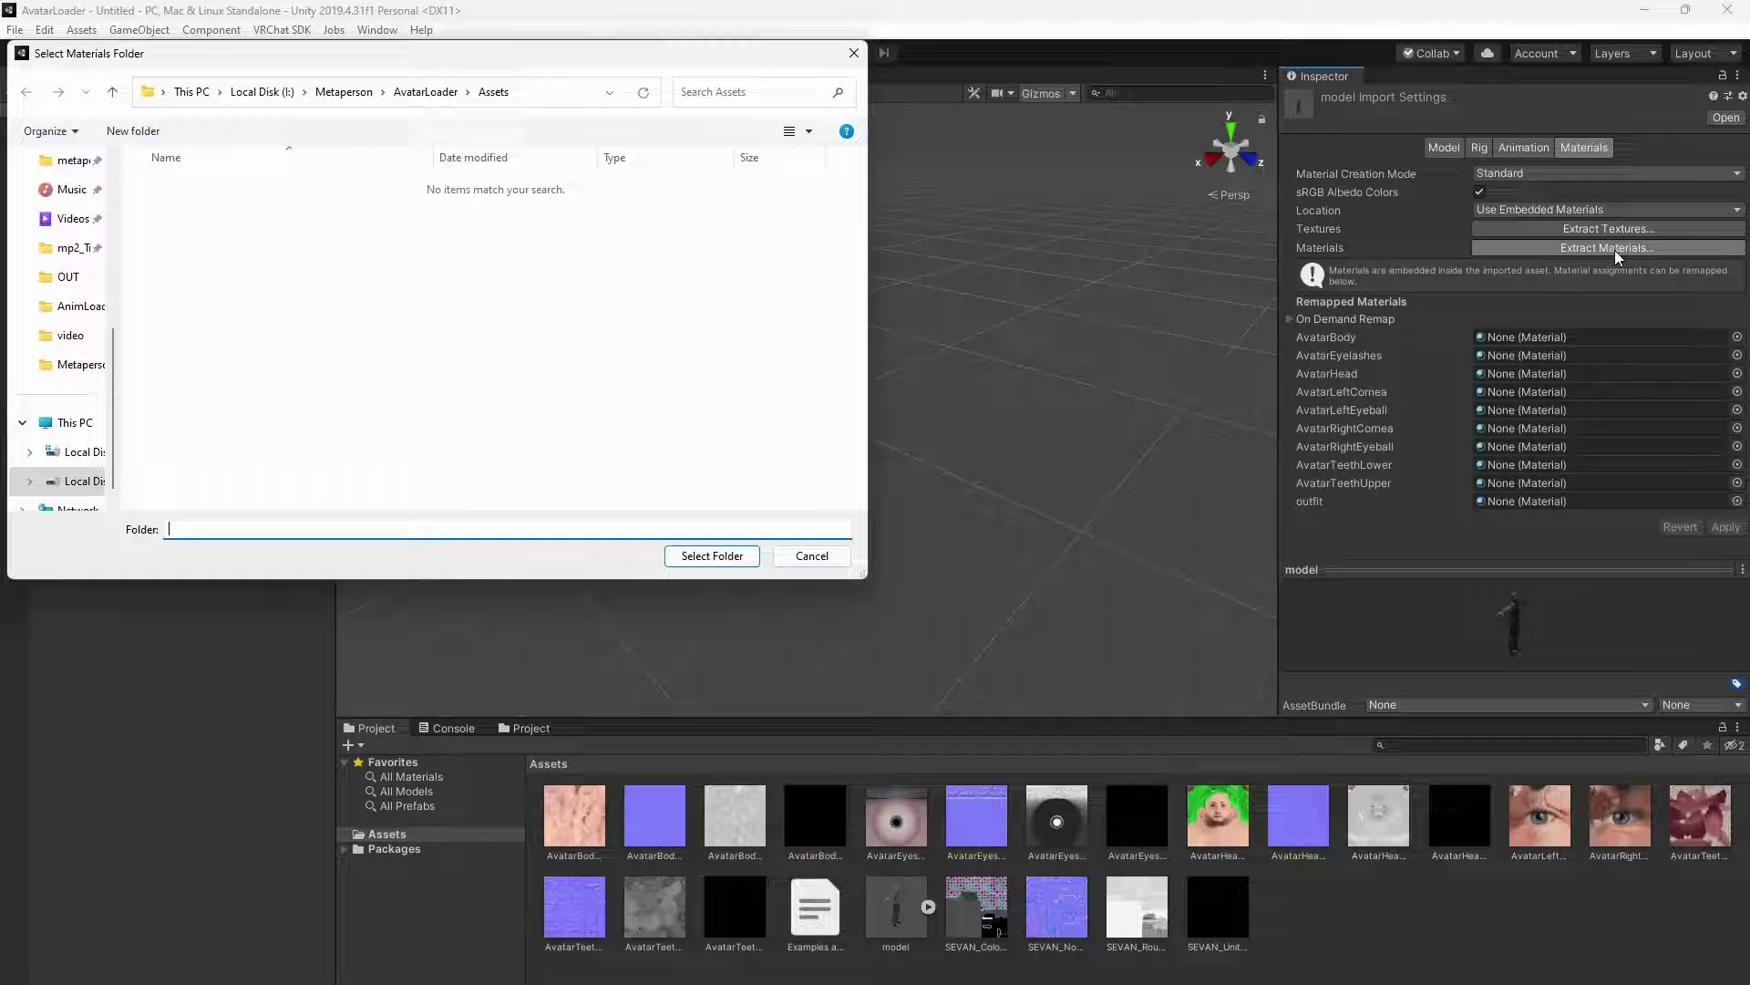
click(735, 557)
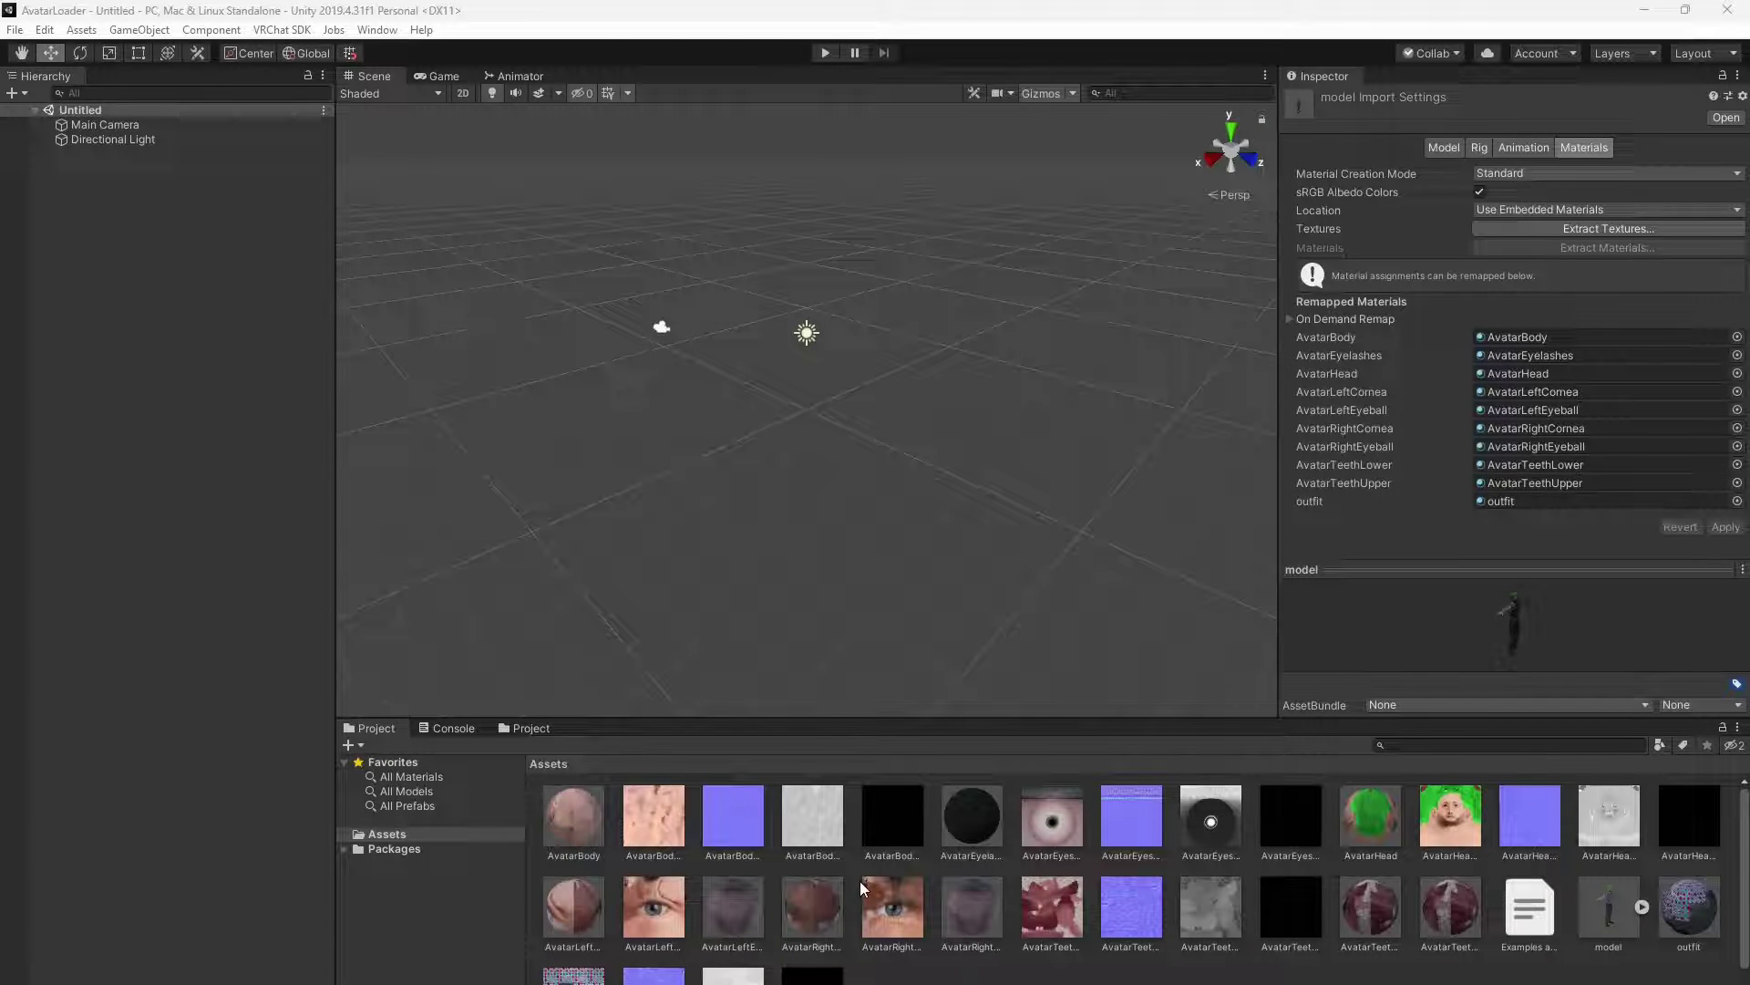
Step: Drag the avatar model into the Scene view and frame it close up
drag(1612, 907, 841, 416)
key(f)
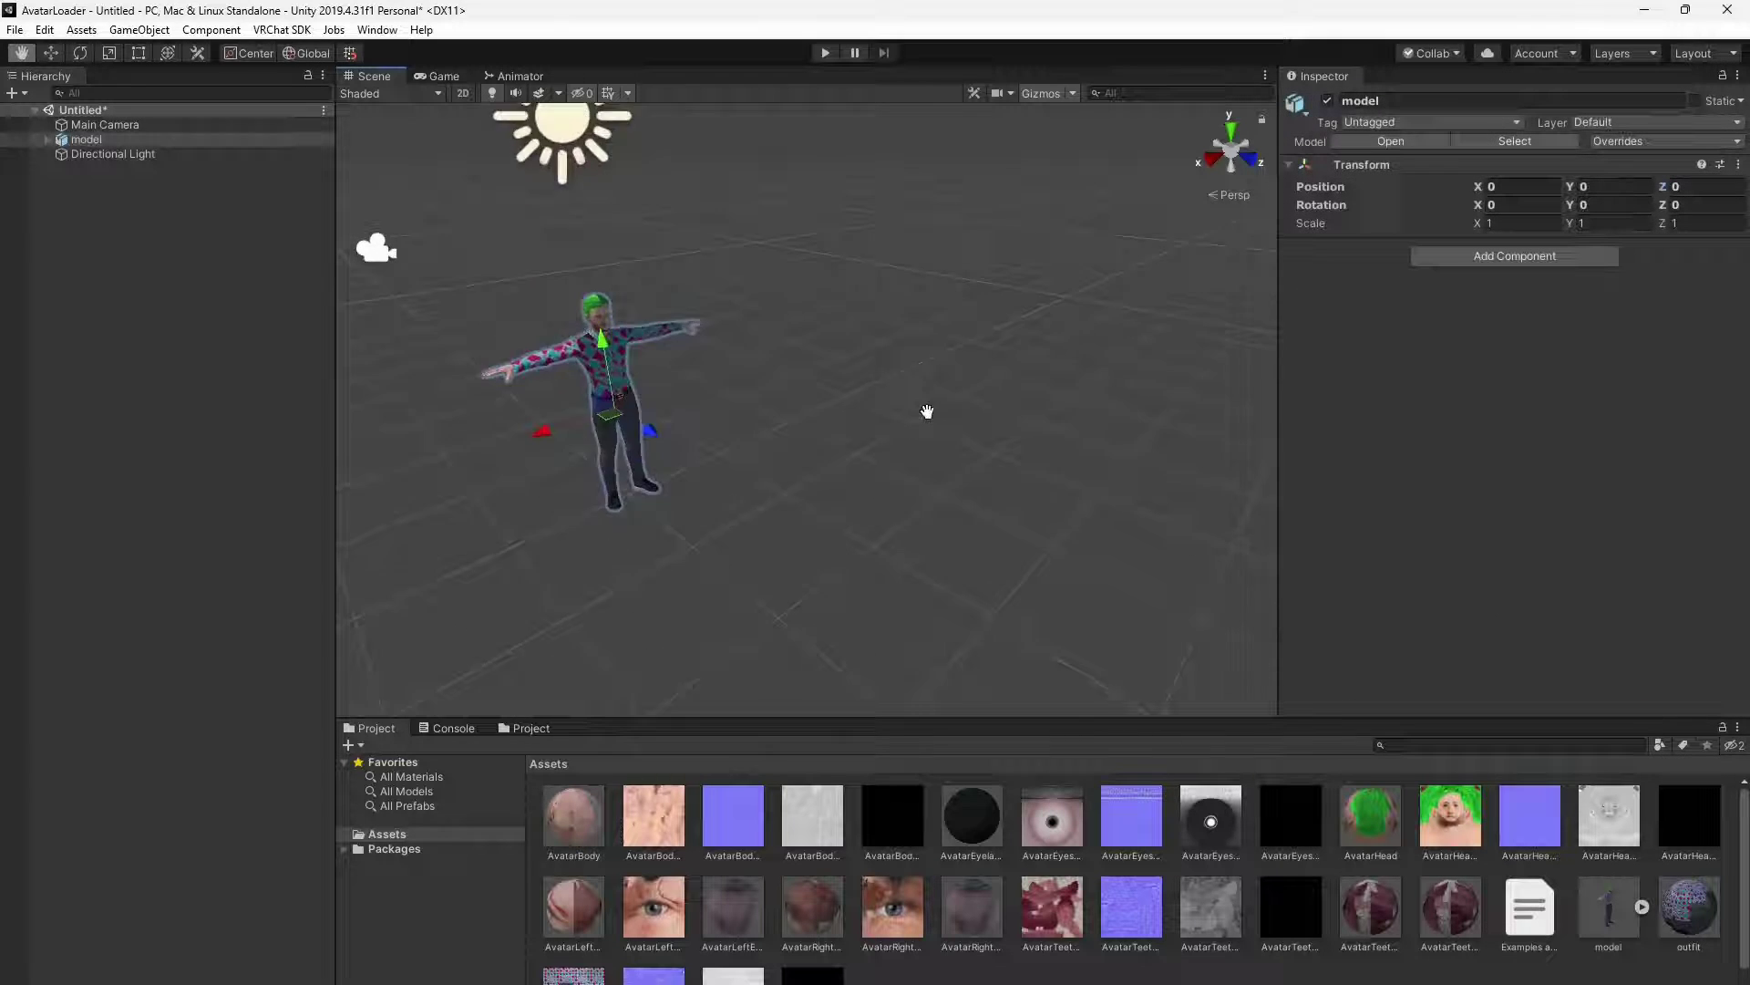
middle_drag(914, 468, 850, 505)
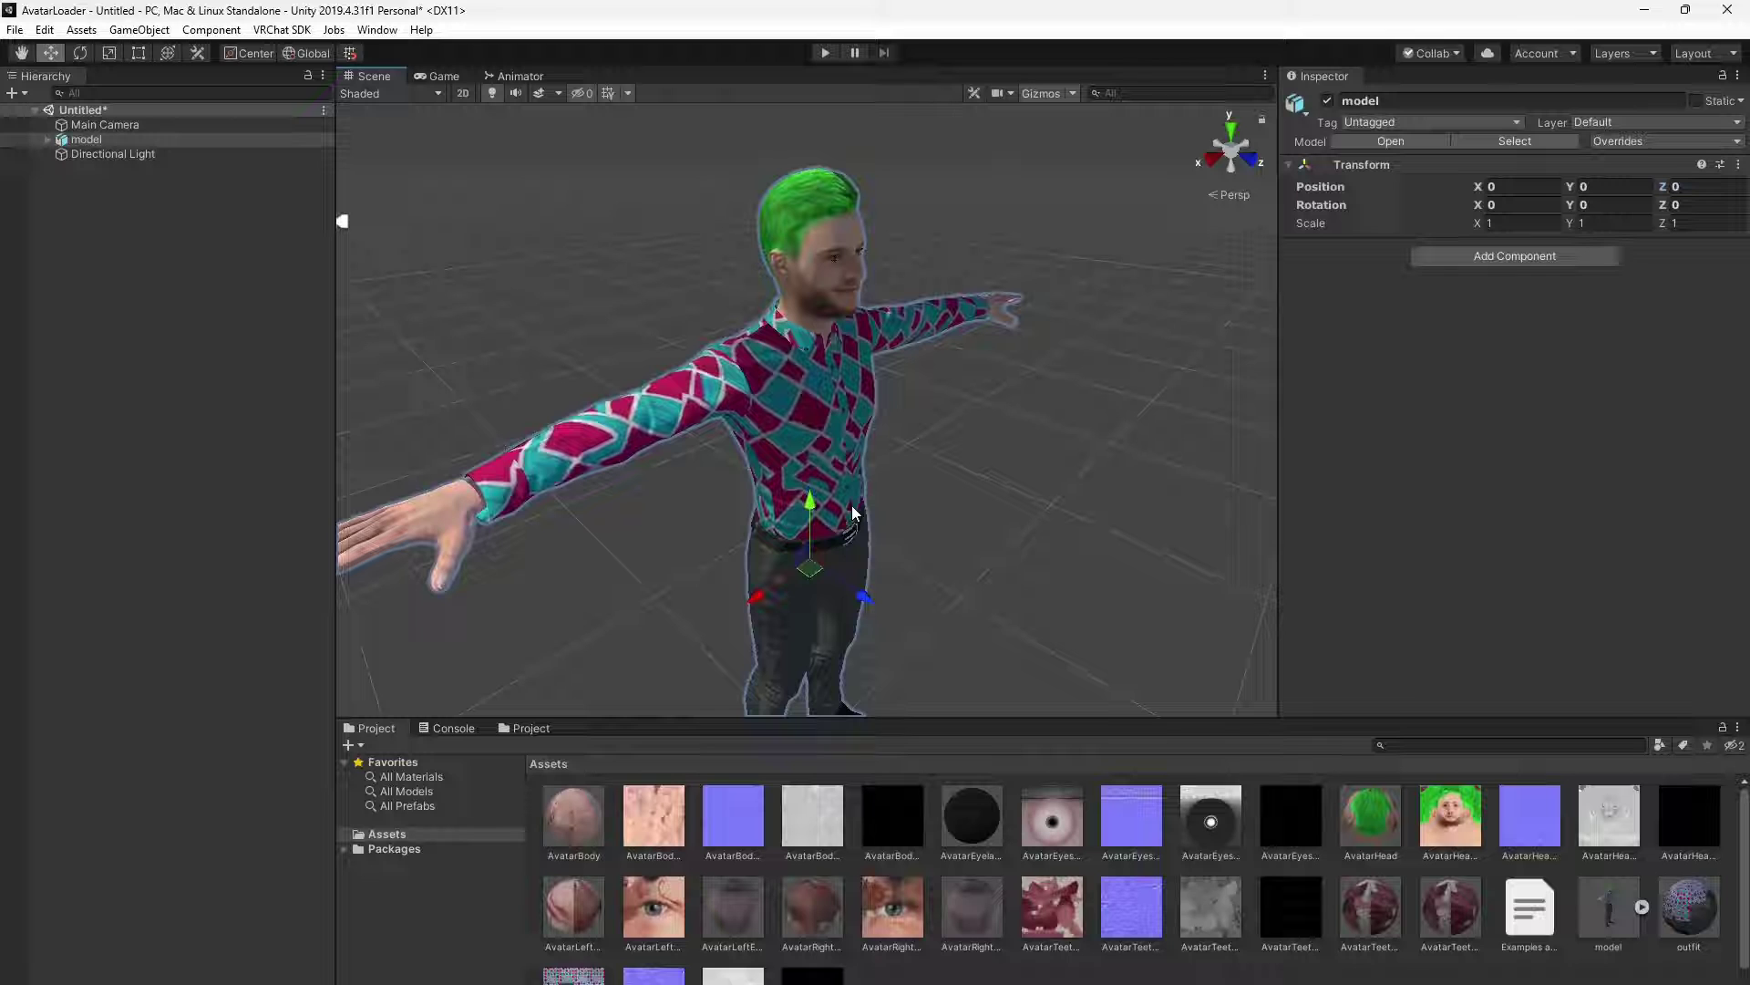
Step: Save the scene as 'scene_main'
click(14, 29)
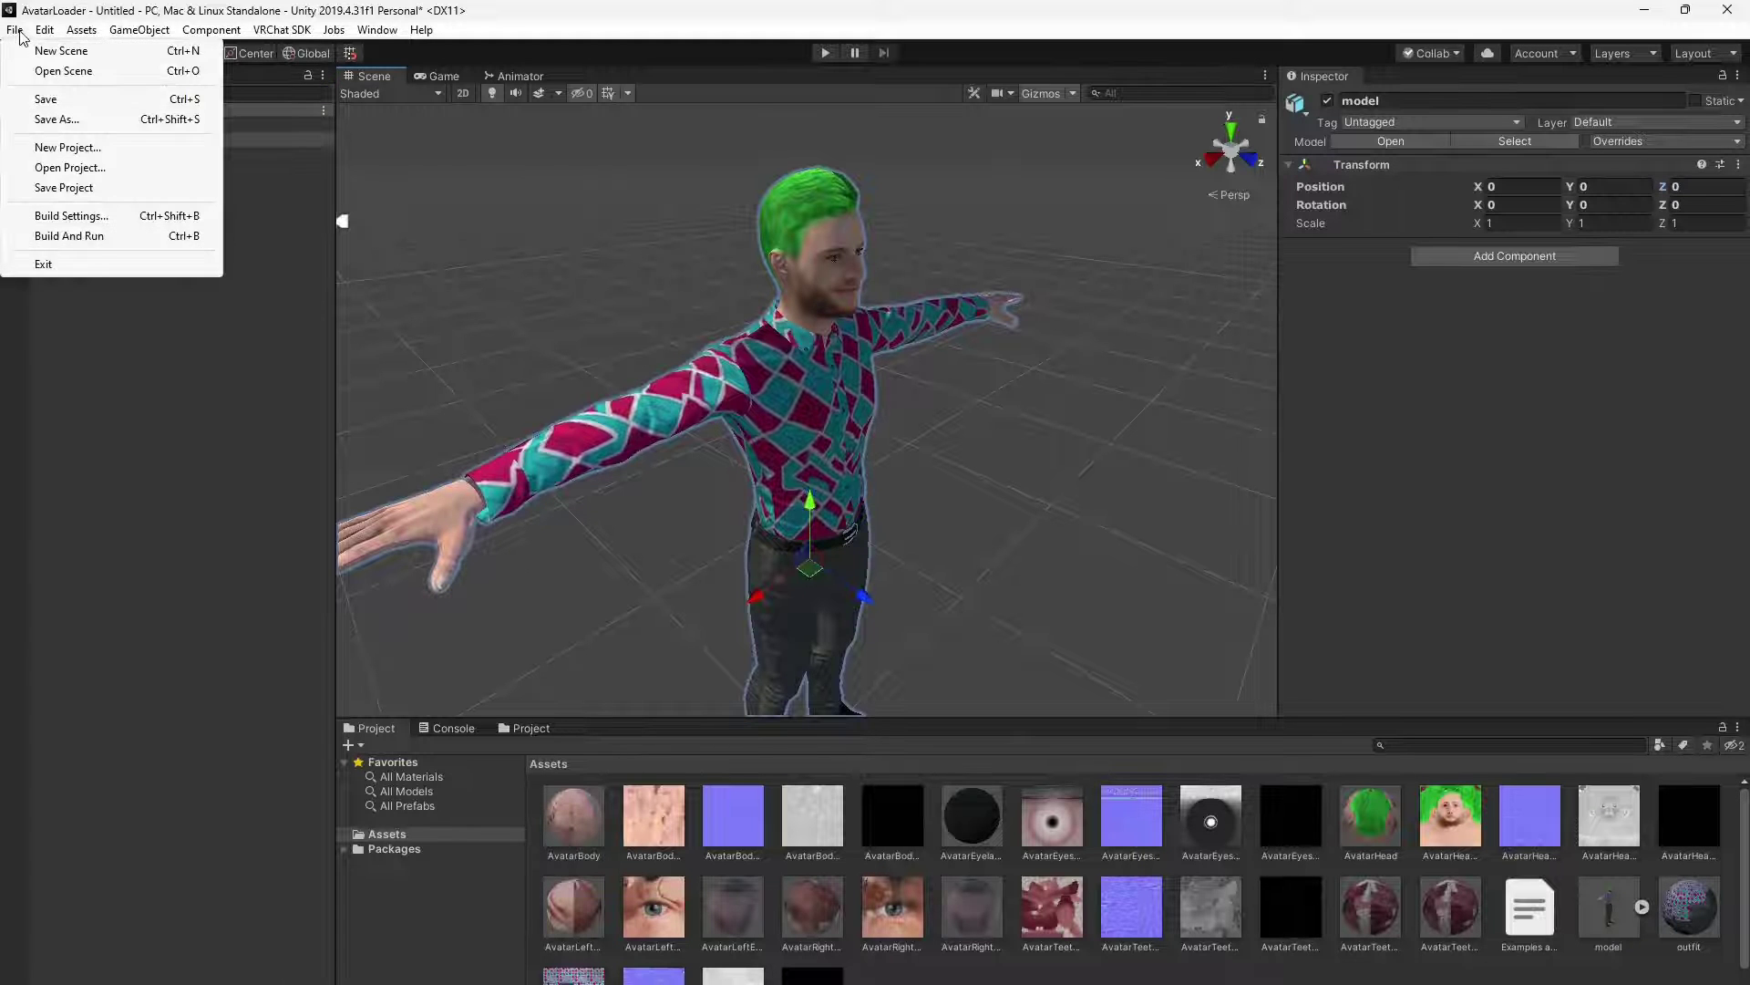
click(46, 98)
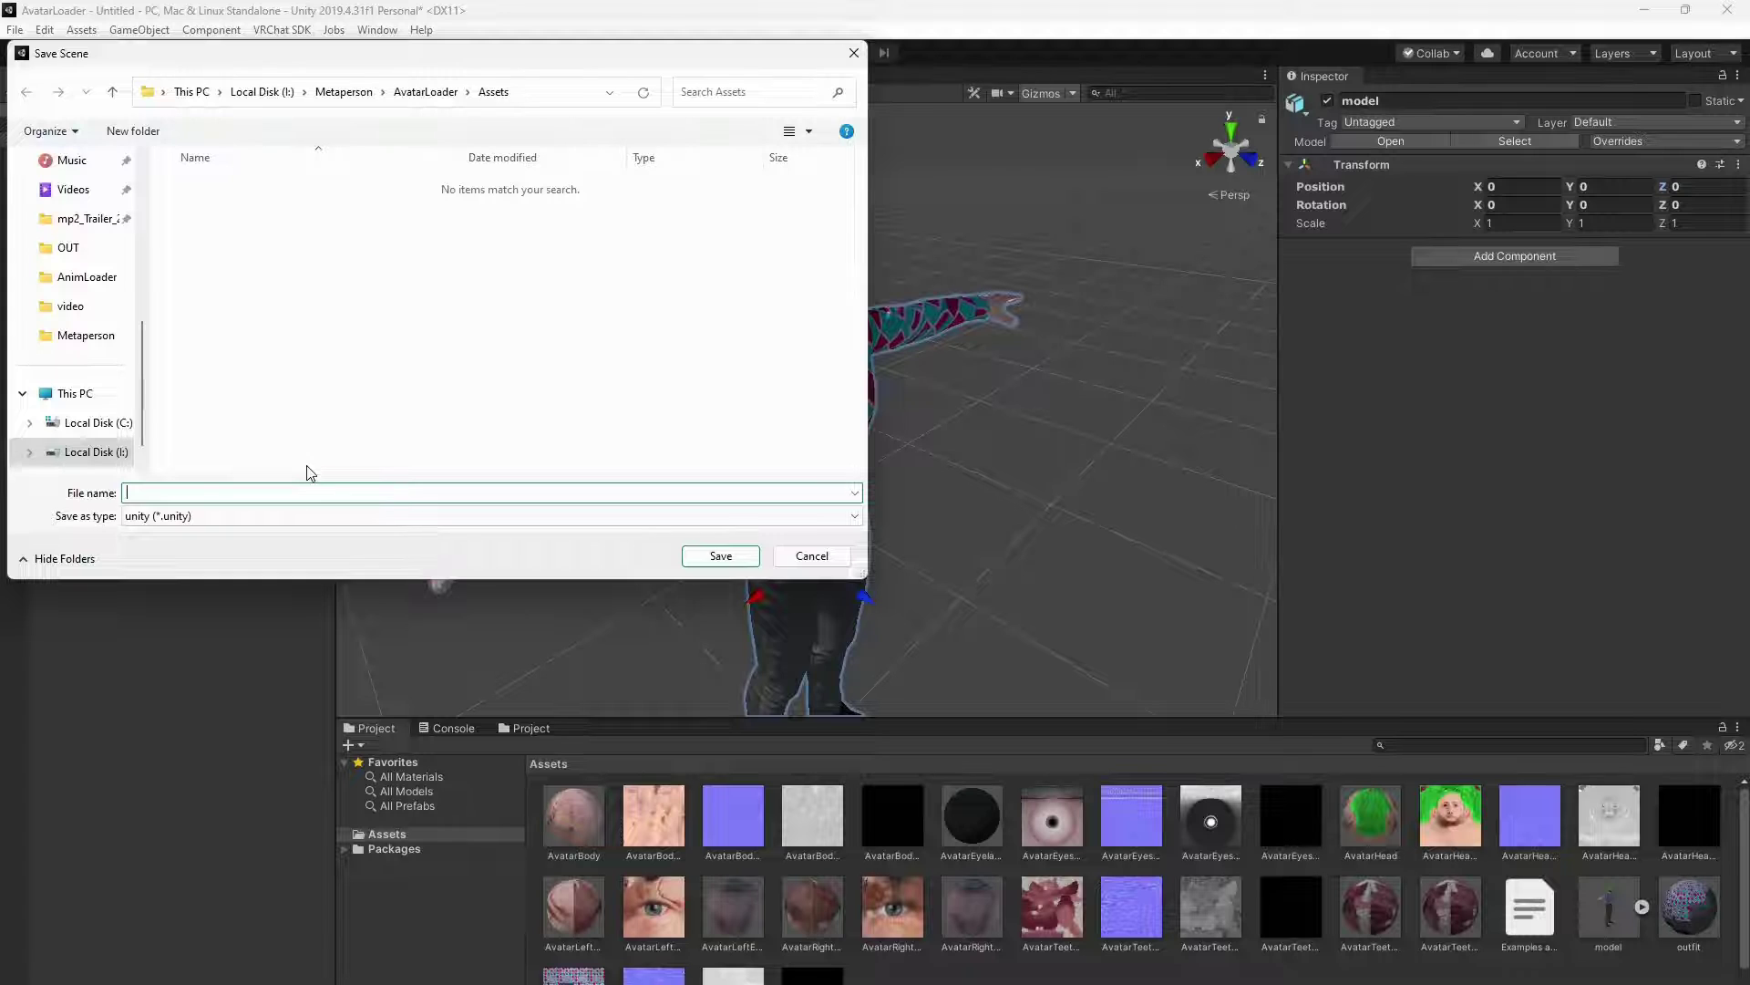
text(scene_main)
click(707, 556)
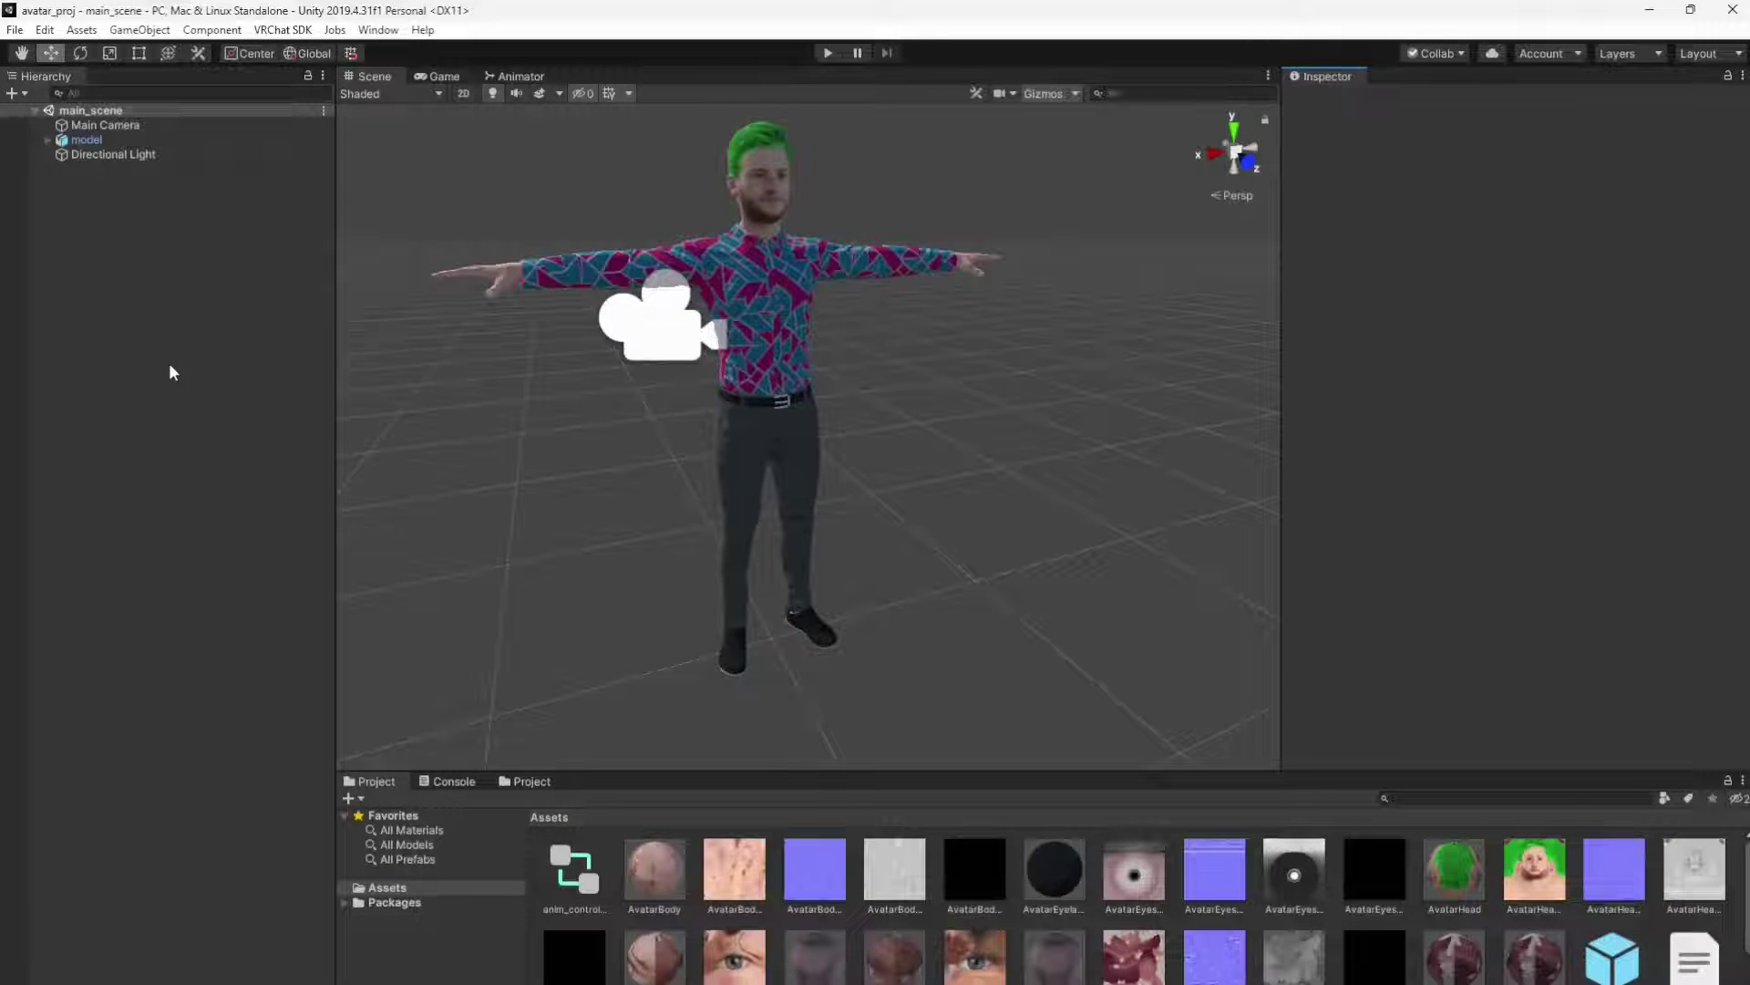
Step: Add a VRC Avatar Descriptor component to the model object
click(47, 139)
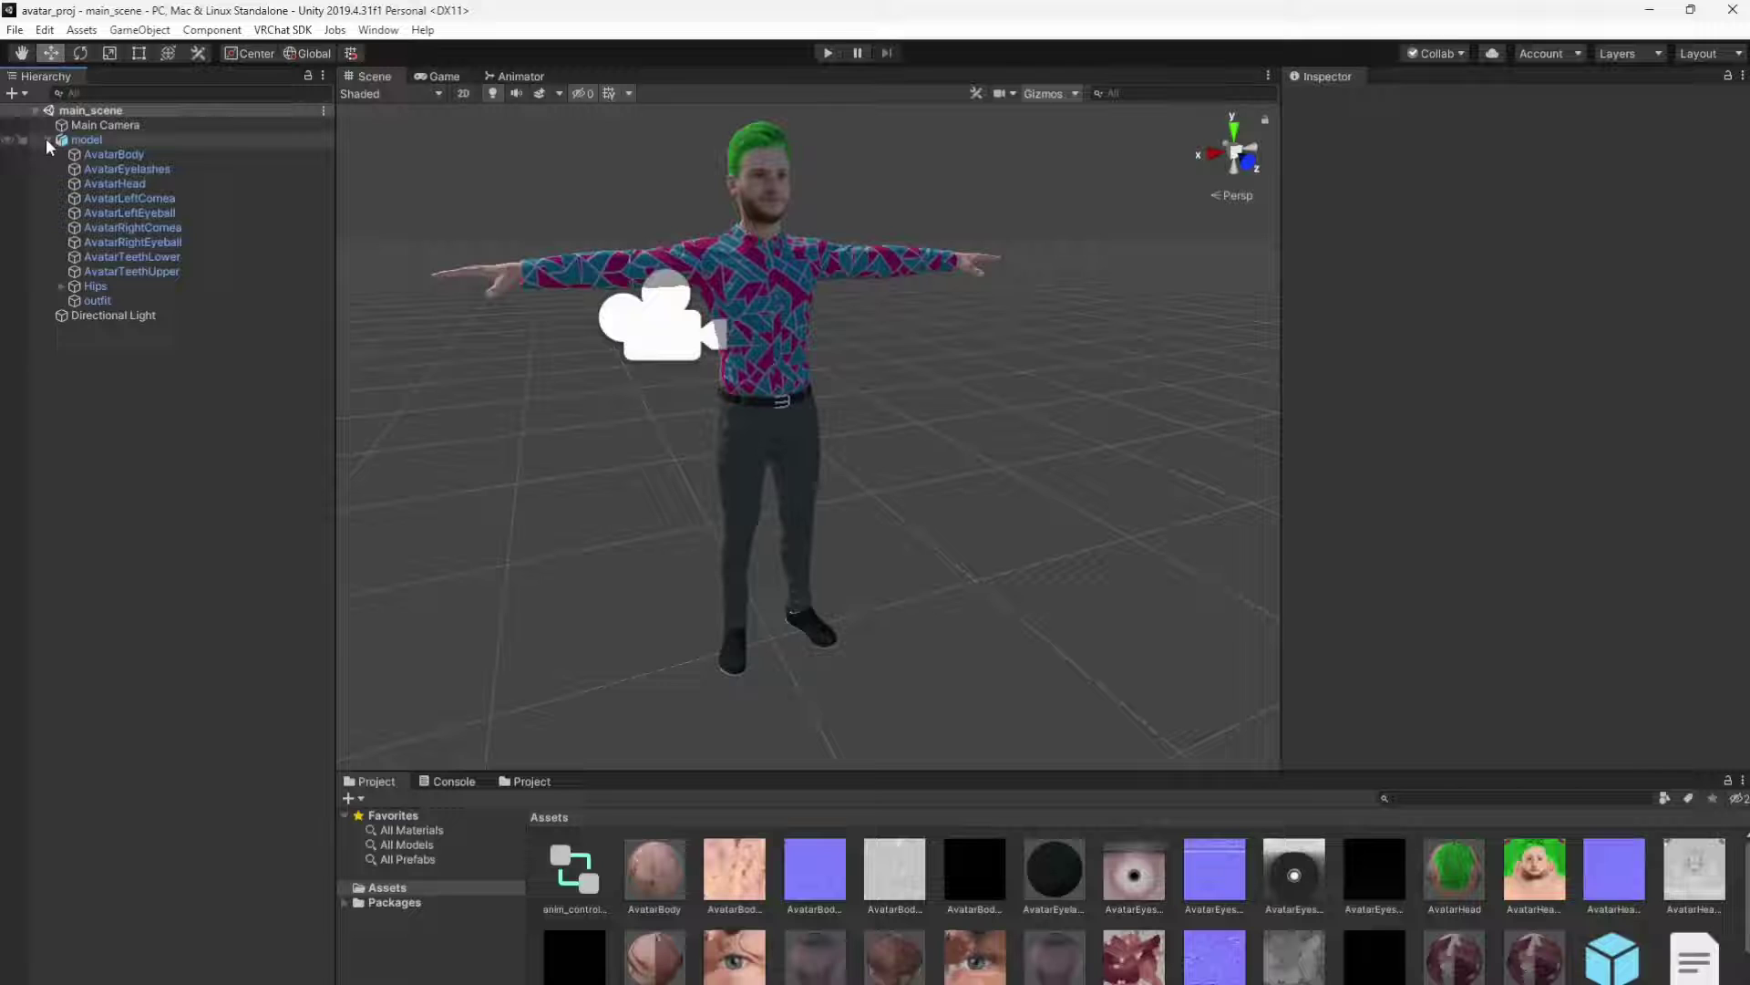
click(78, 141)
click(1448, 429)
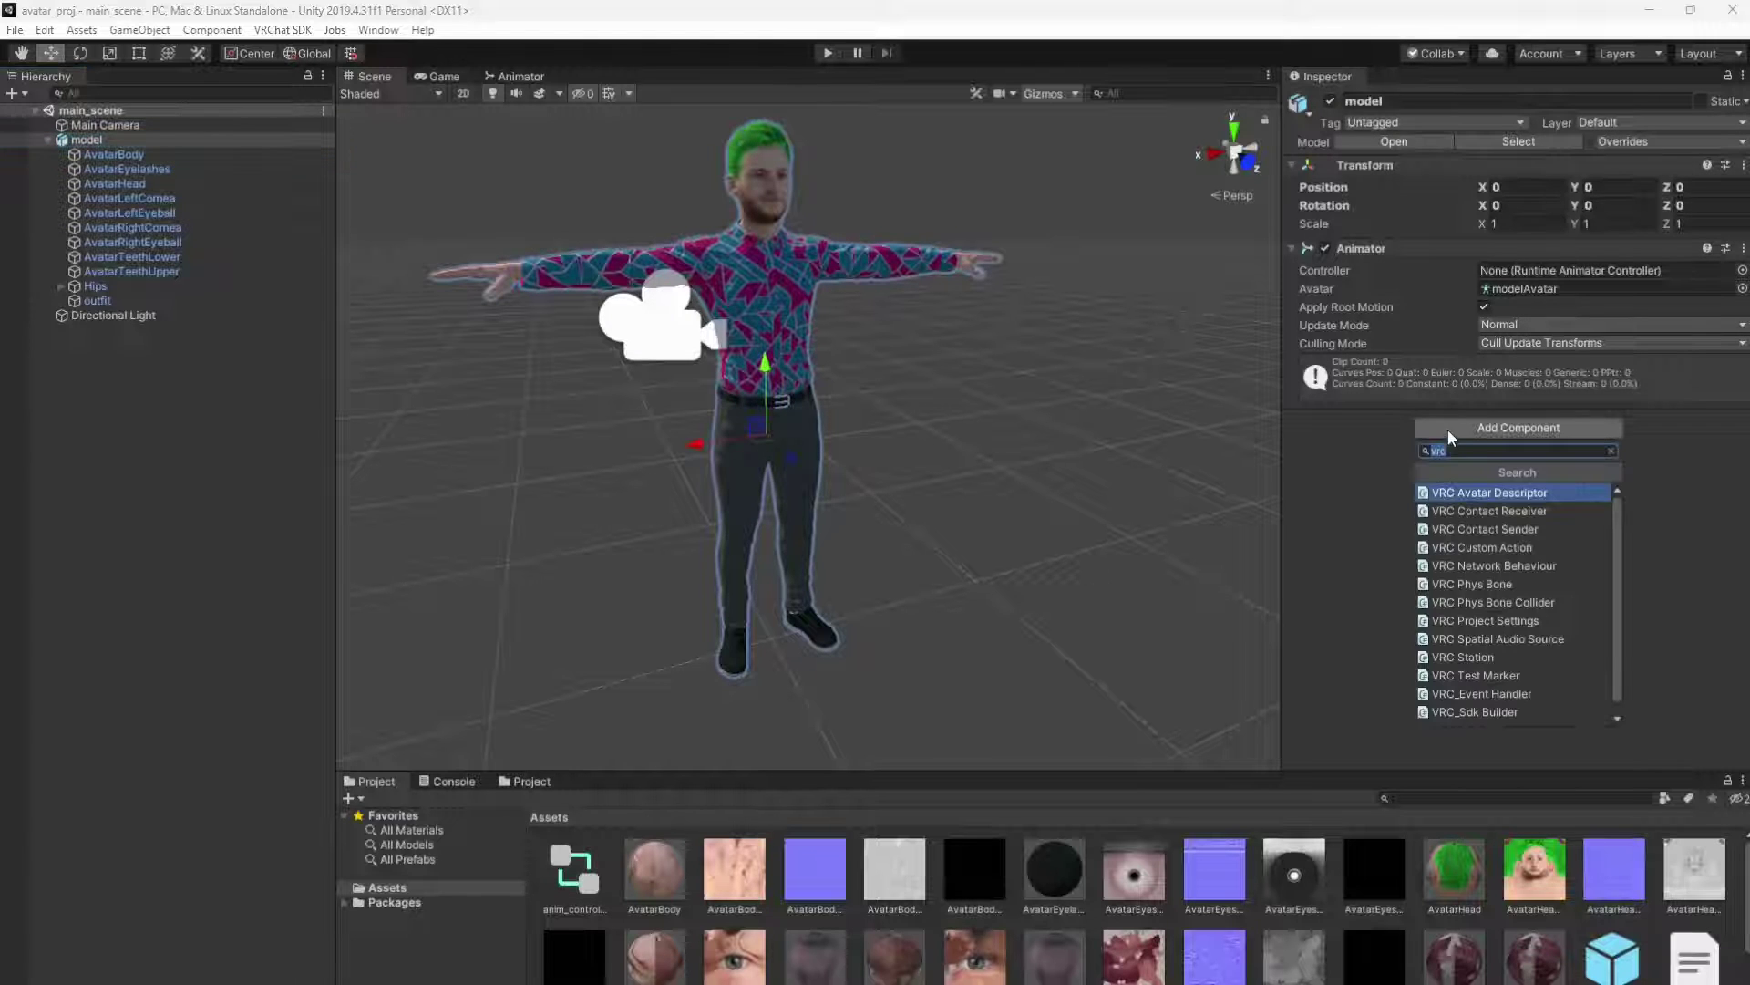
click(1473, 493)
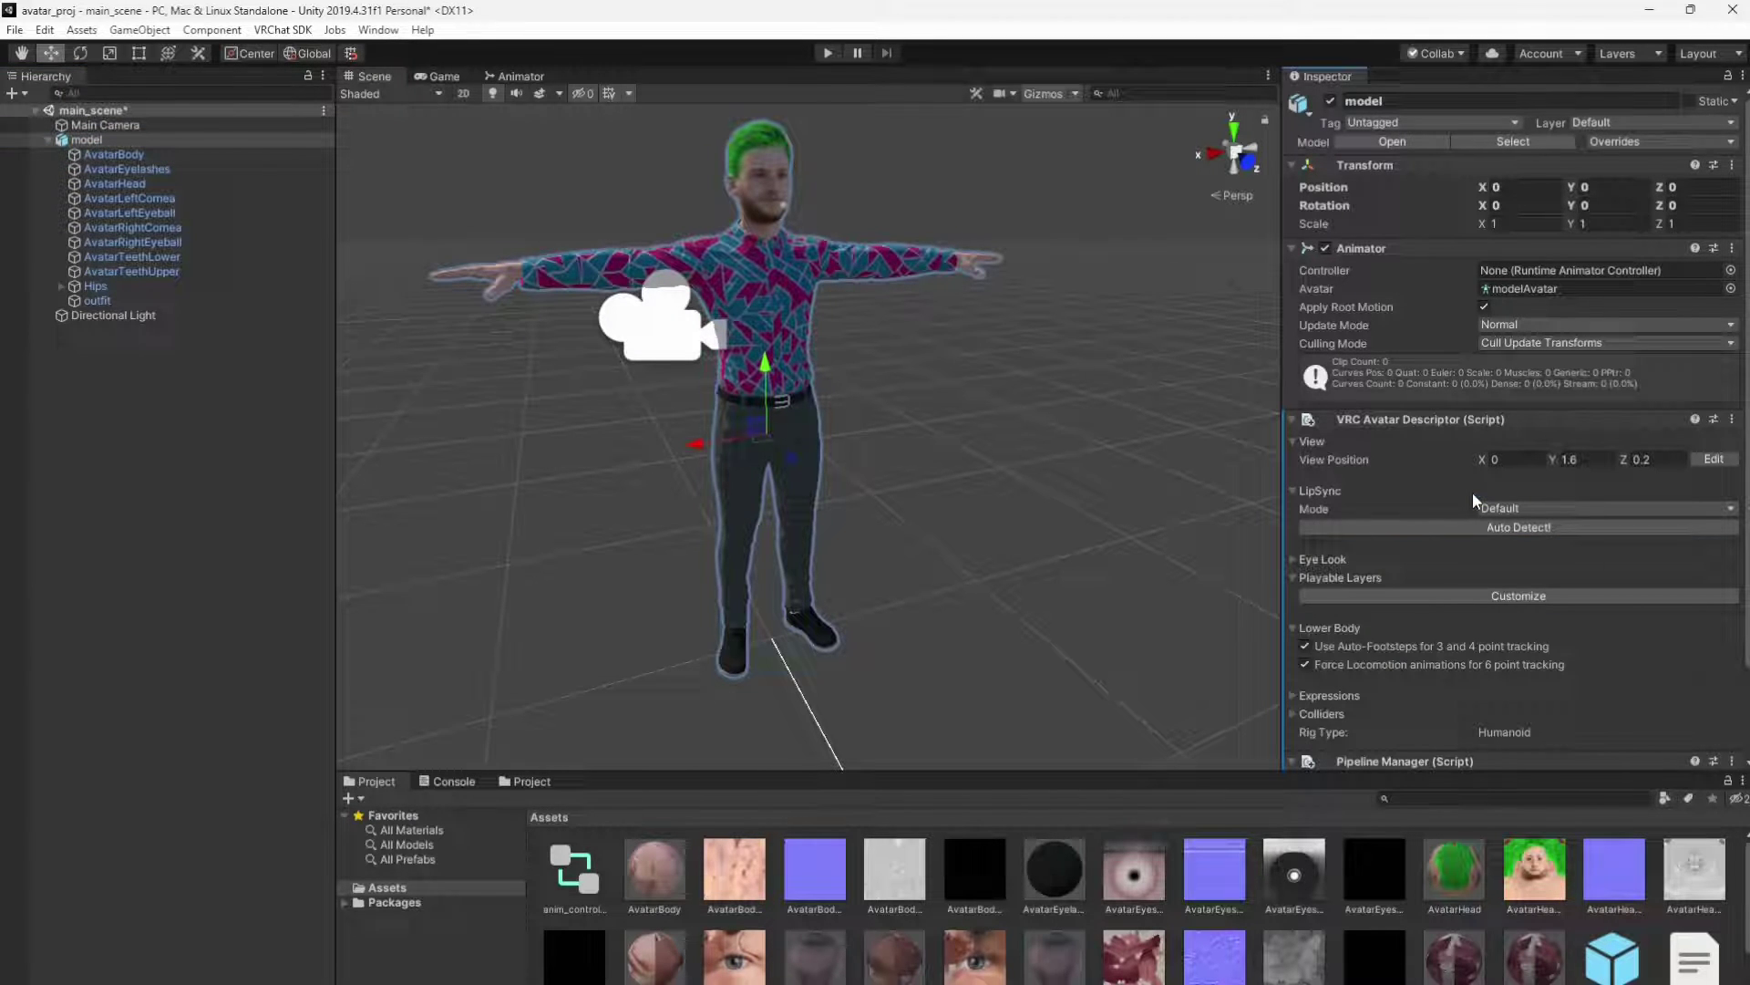
Step: Set Viseme Blend Shape lip sync with AvatarHead as face mesh and fix the viseme mapping
click(1504, 509)
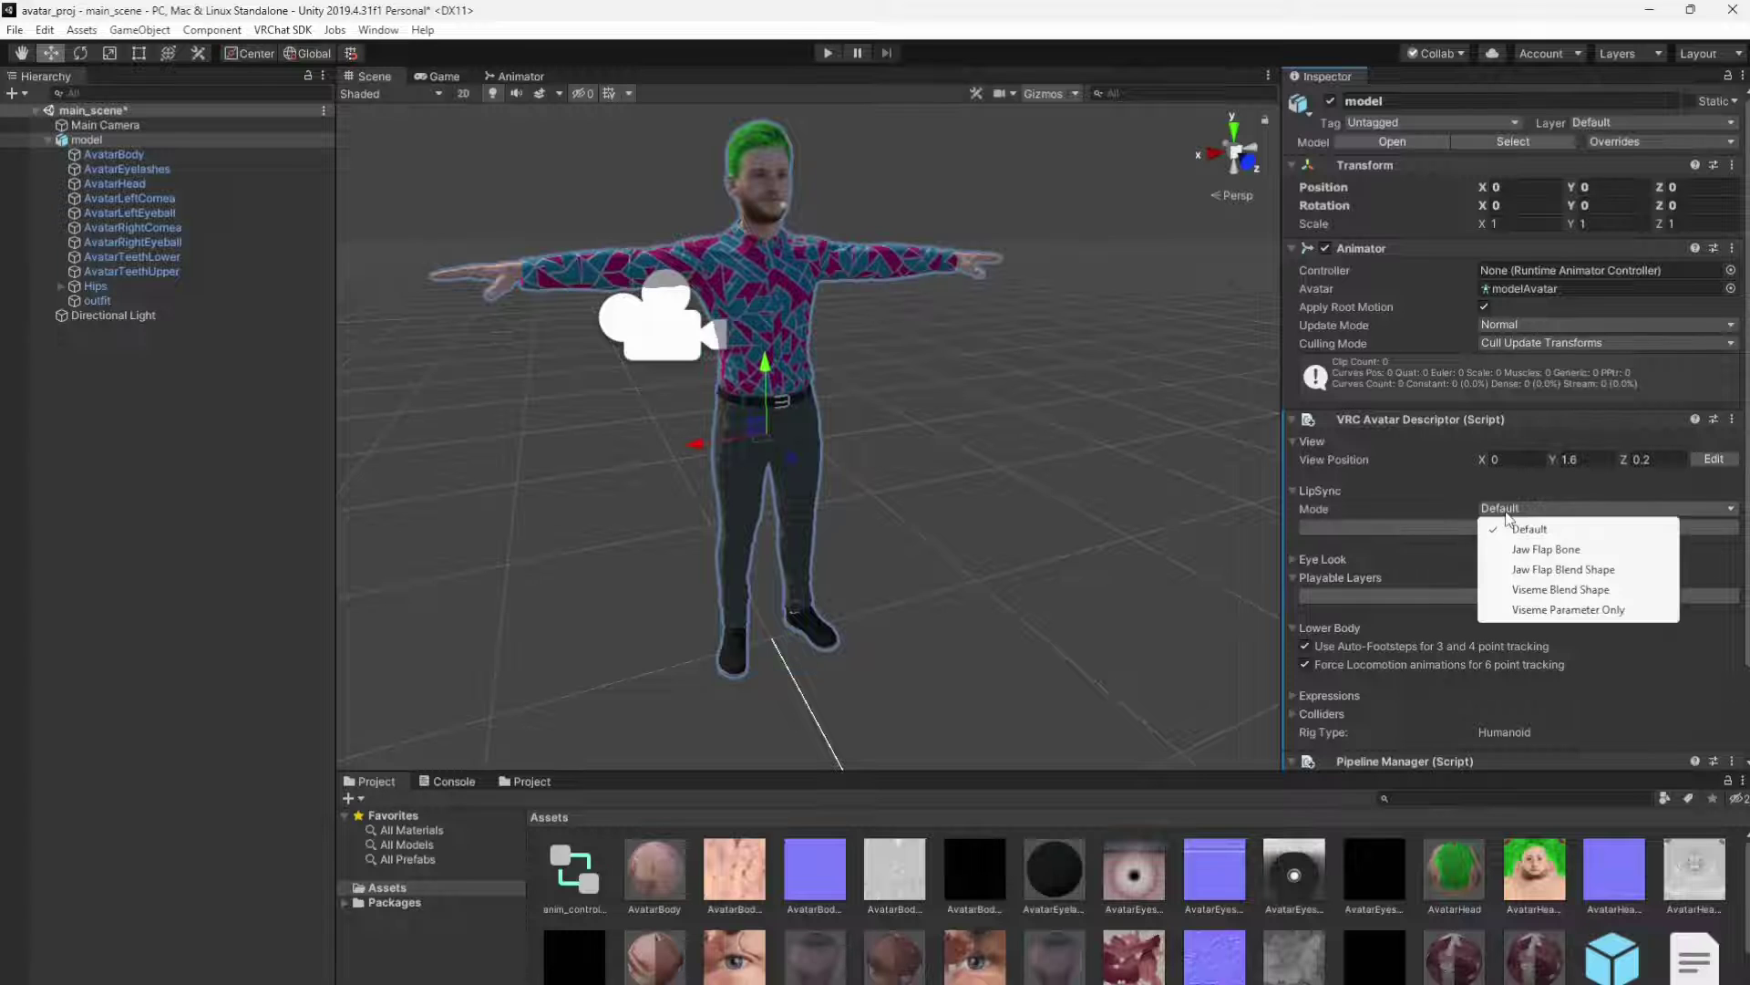
click(1535, 590)
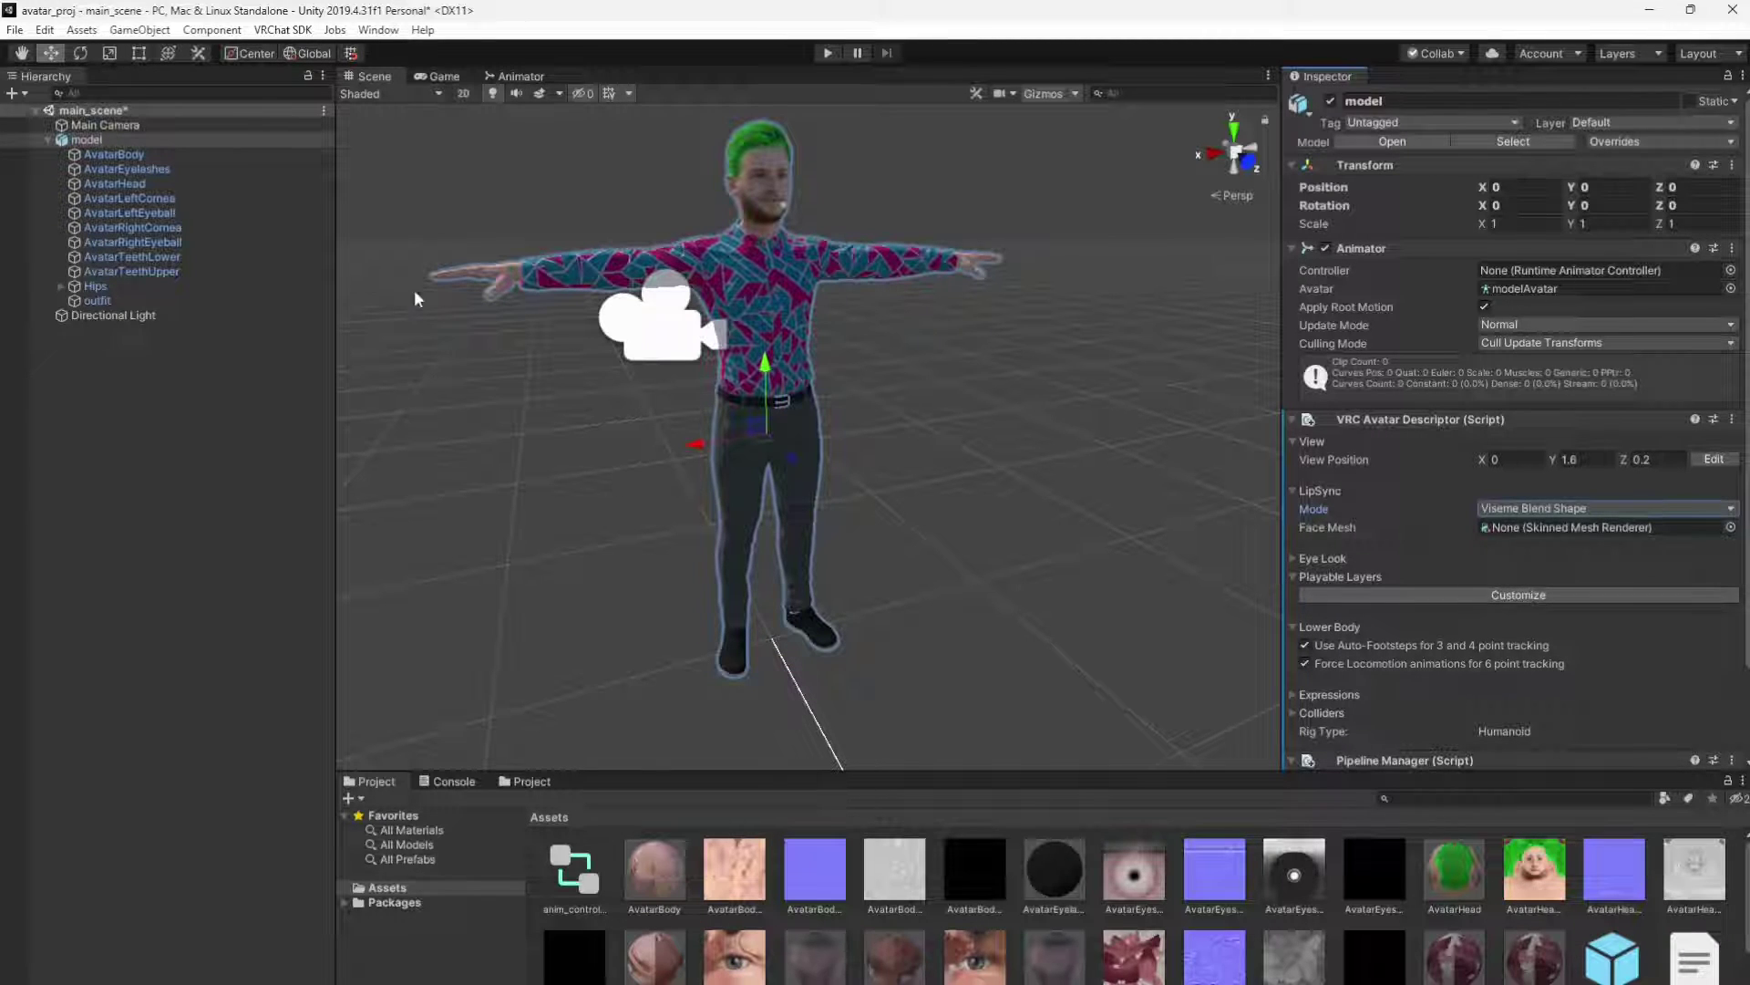
click(86, 139)
drag(114, 183, 1513, 527)
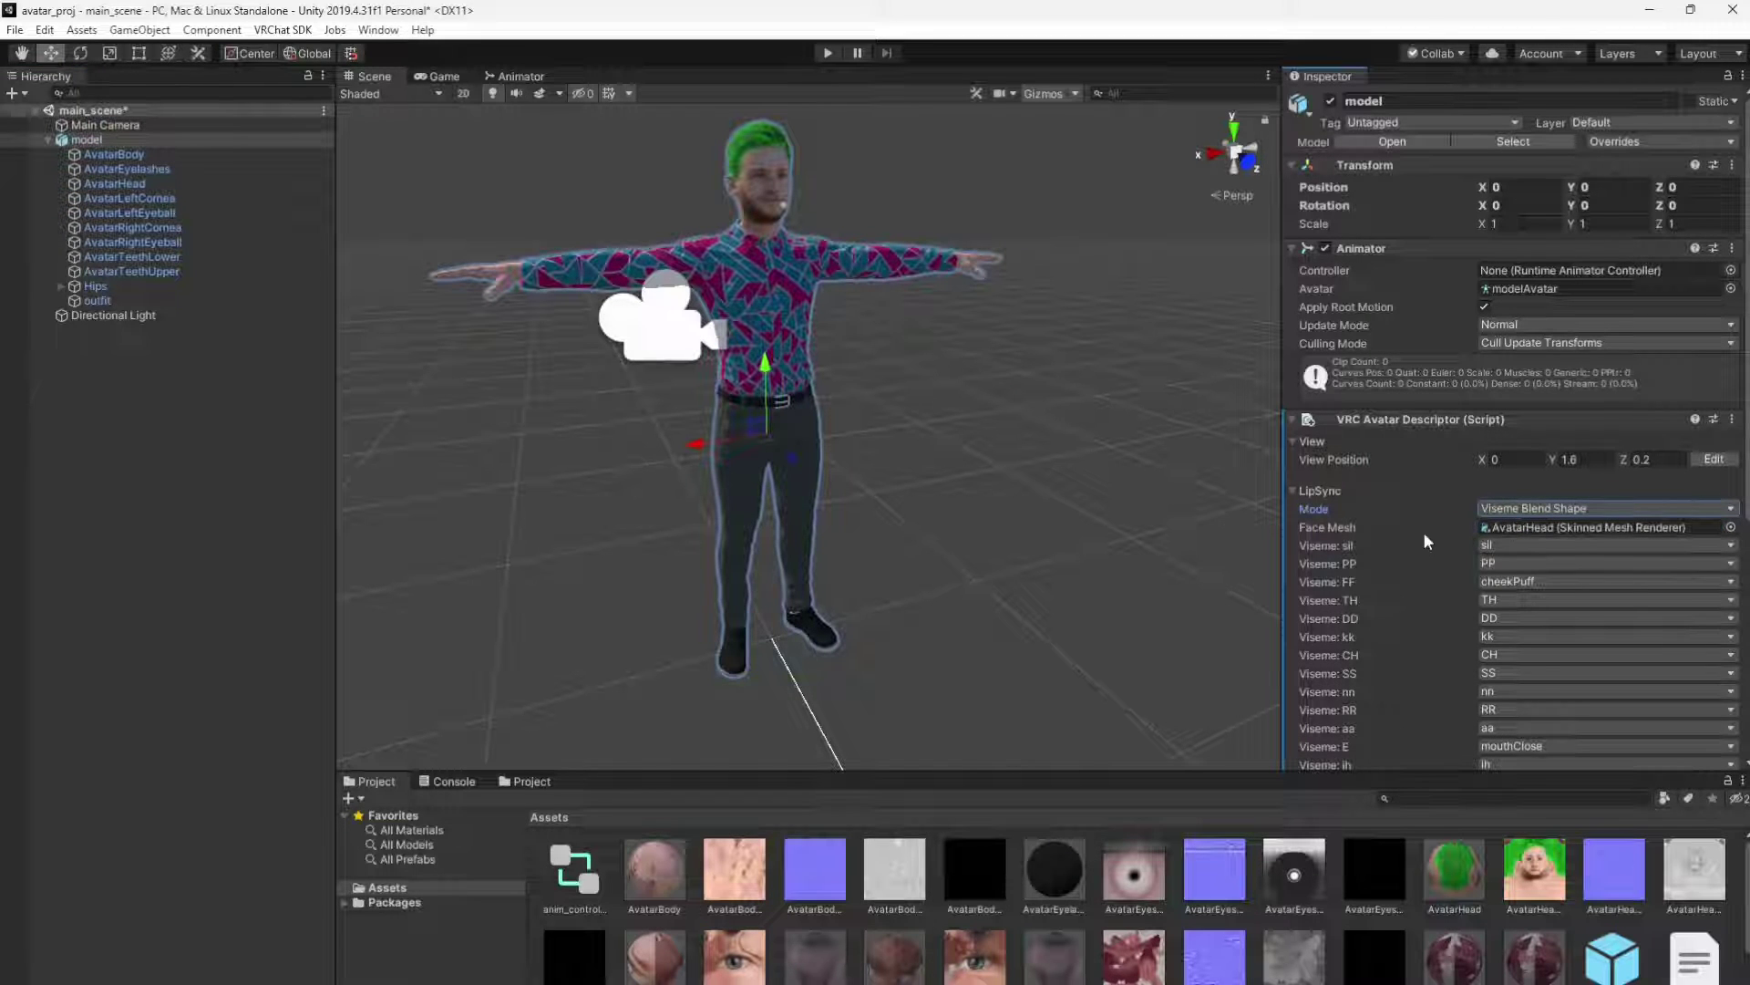
click(1501, 584)
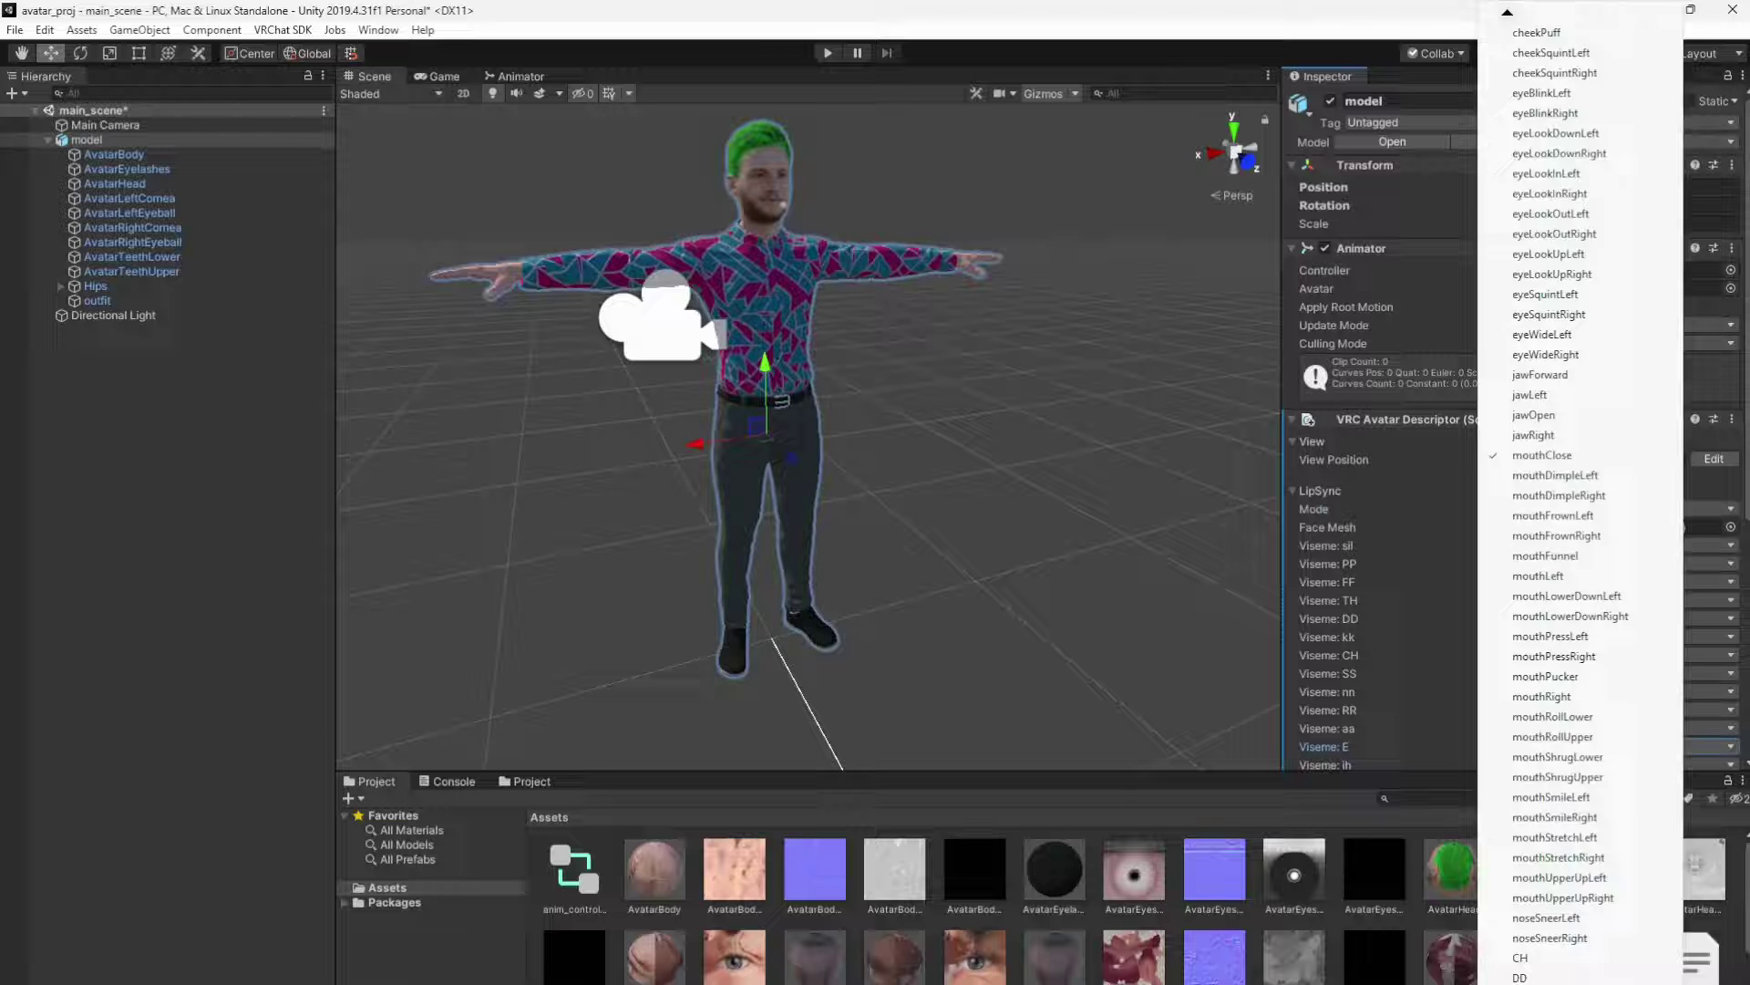
click(1550, 583)
scroll(1412, 700, down, 5)
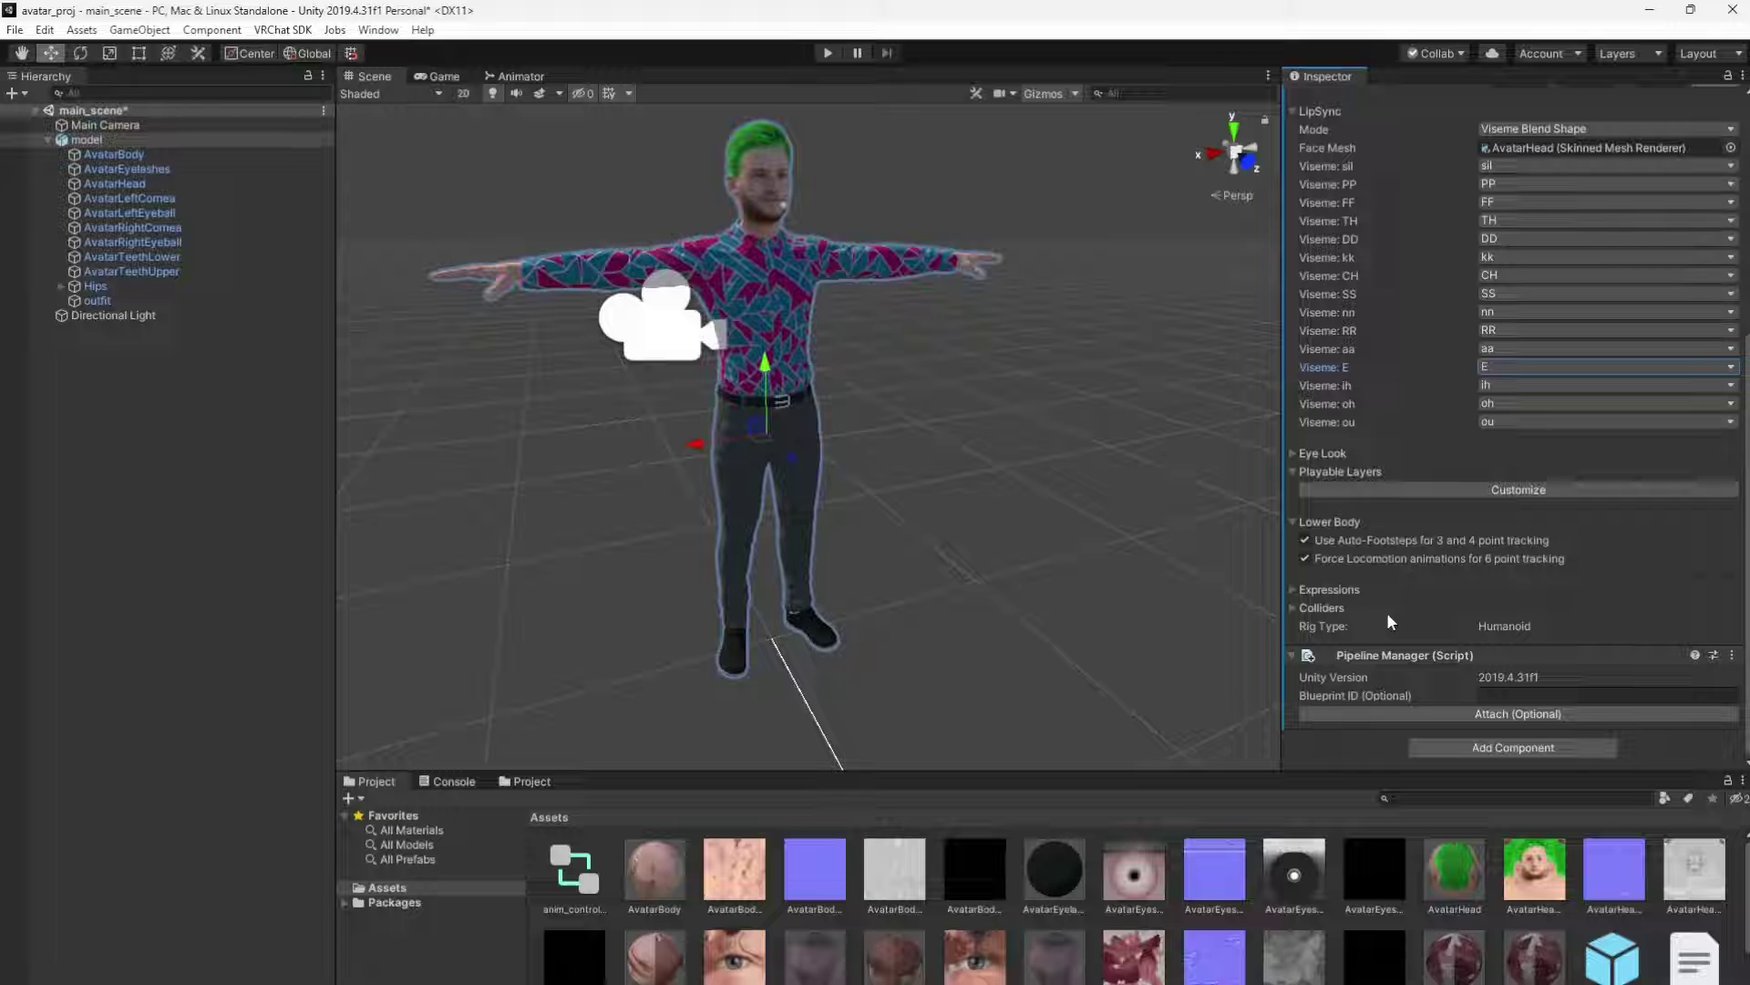
click(1292, 447)
Step: Assign the LeftEye and RightEye bones to the Eye Look eye fields
scroll(1330, 467, down, 3)
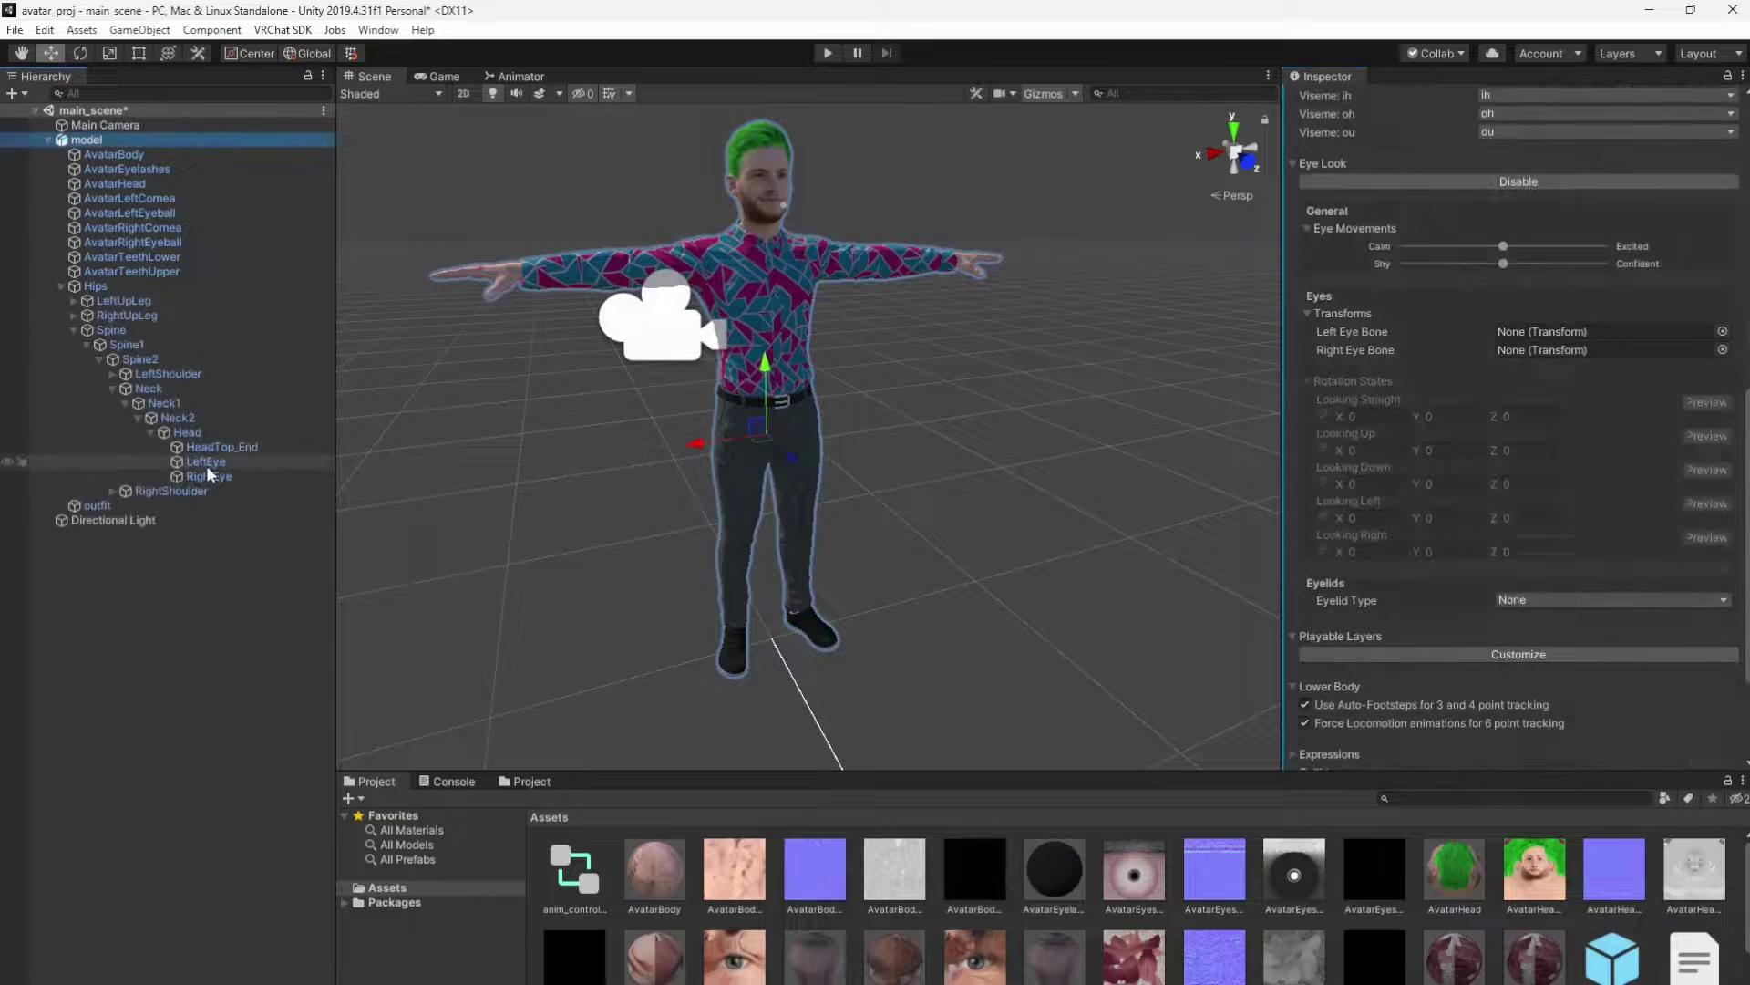
drag(206, 462, 1521, 330)
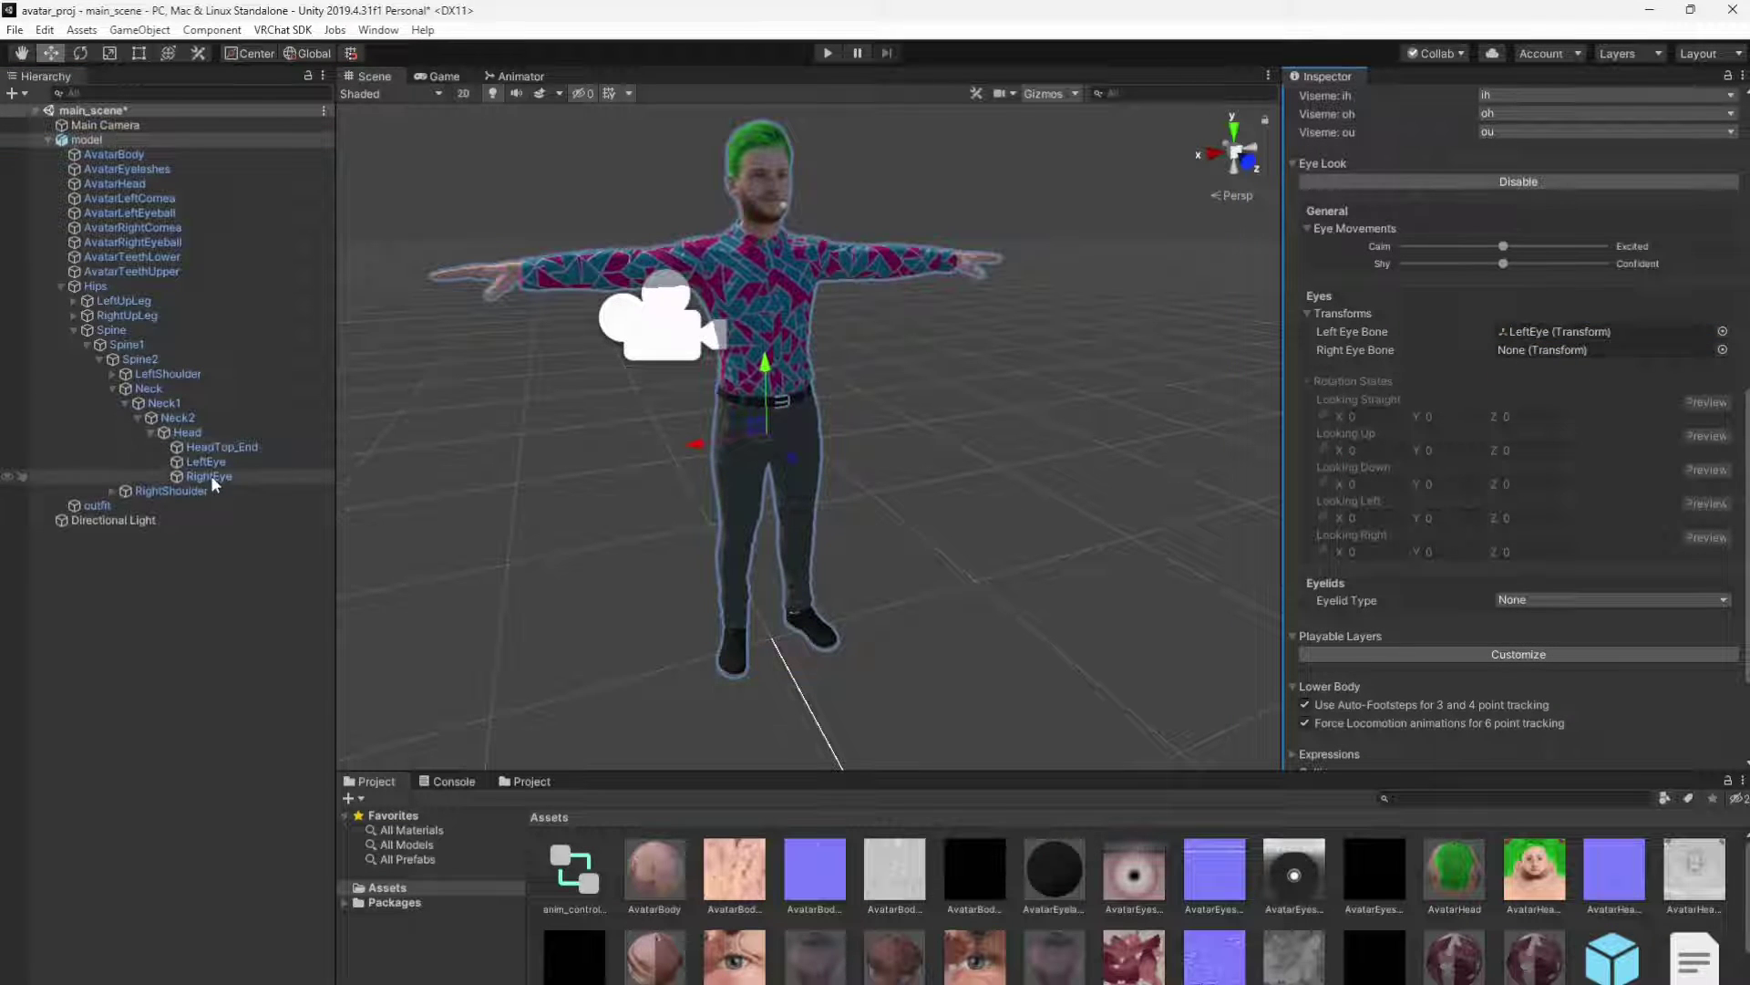
drag(209, 476, 1571, 347)
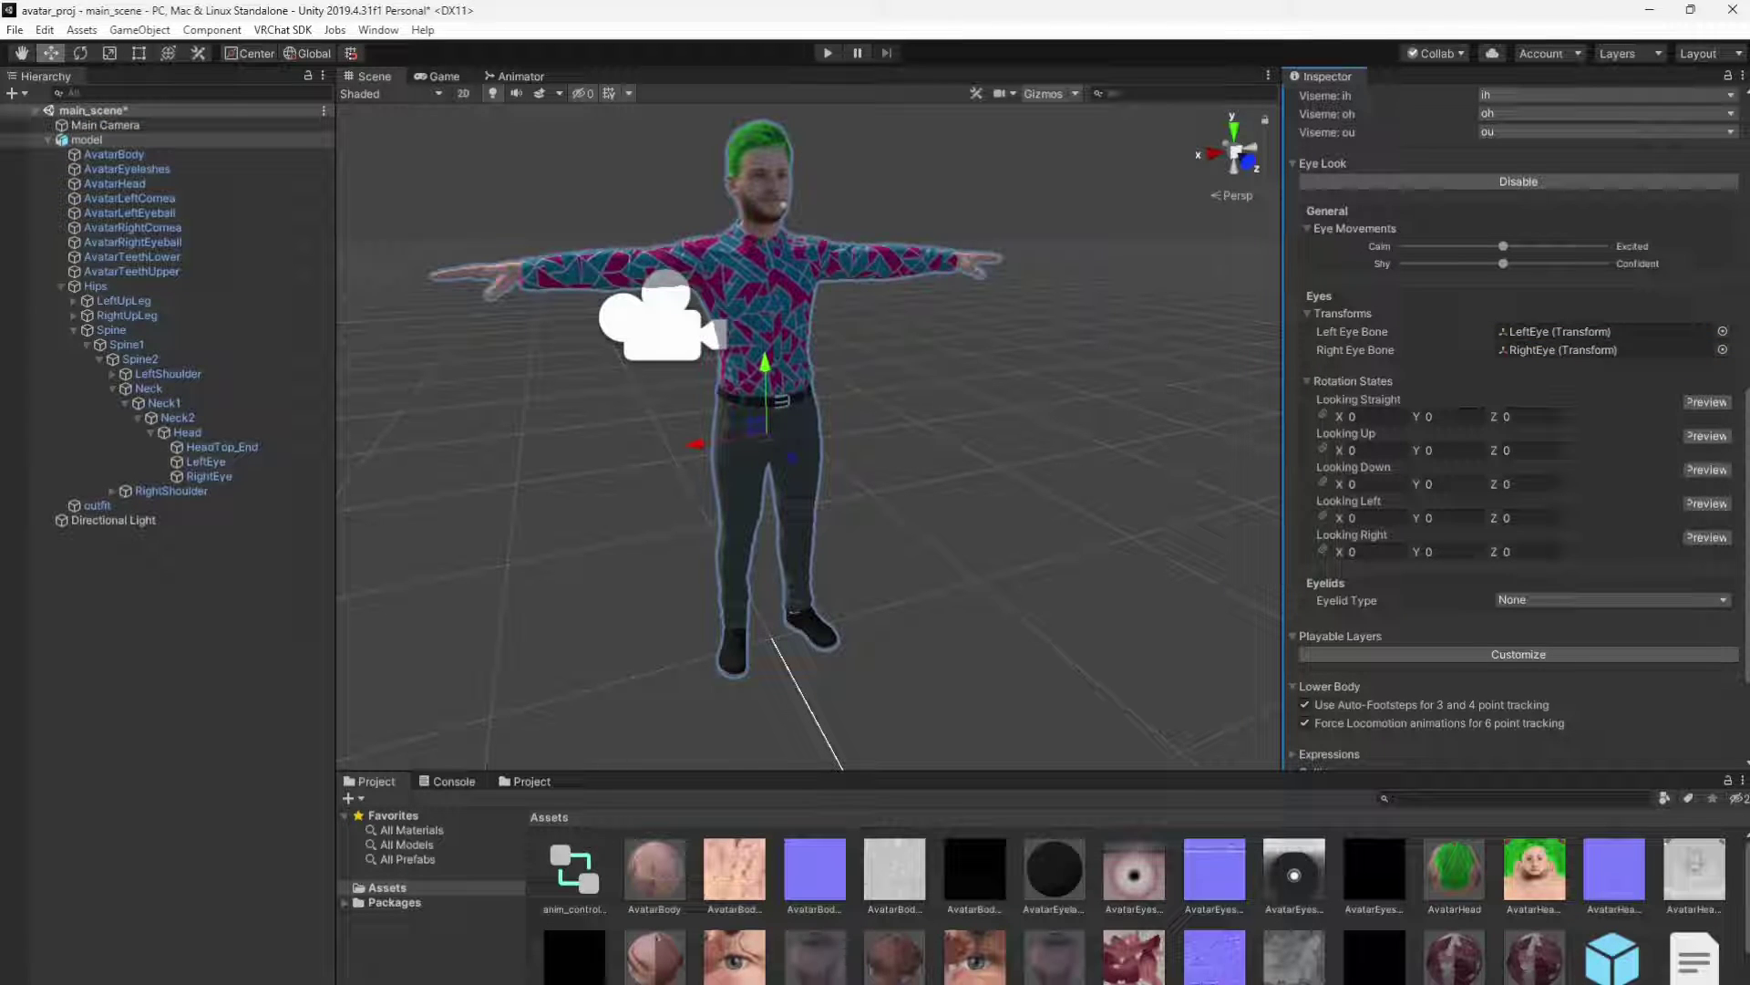
Step: Set gaze rotations: Looking Right Y 10, Left Y -10, Down X 10, Up X -10
click(1473, 549)
text(10)
click(1459, 518)
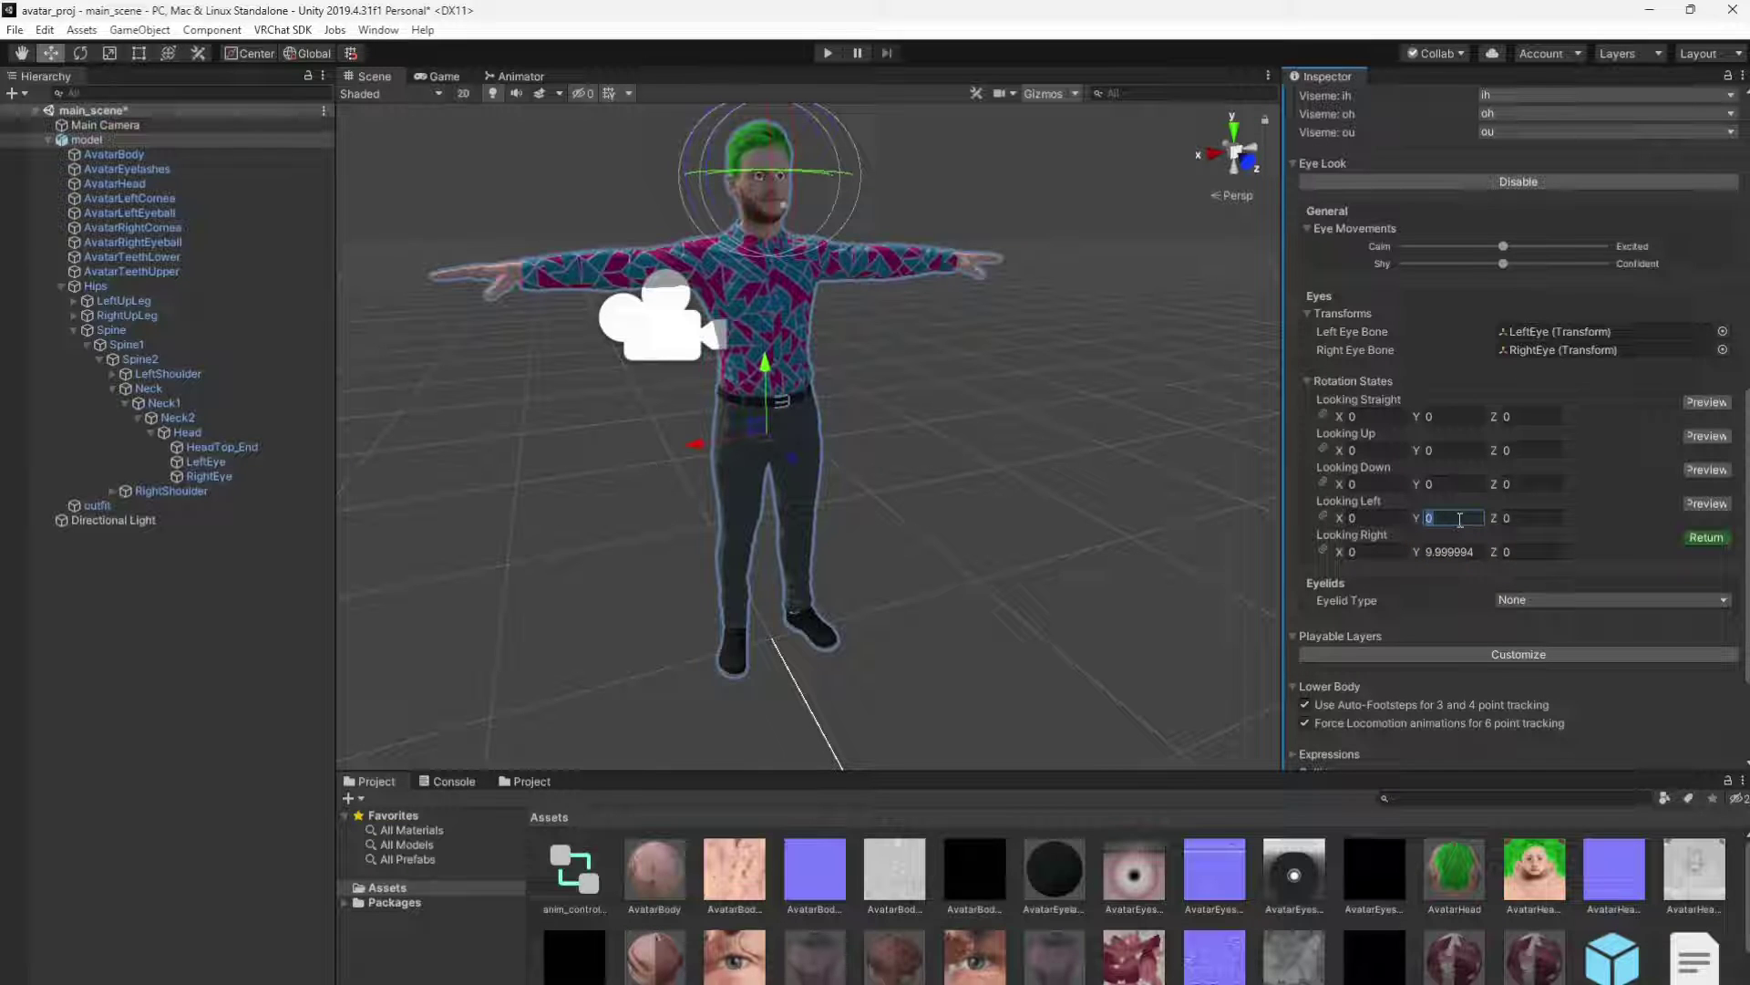
text(-10)
click(1372, 484)
text(10)
click(1372, 450)
text(-10)
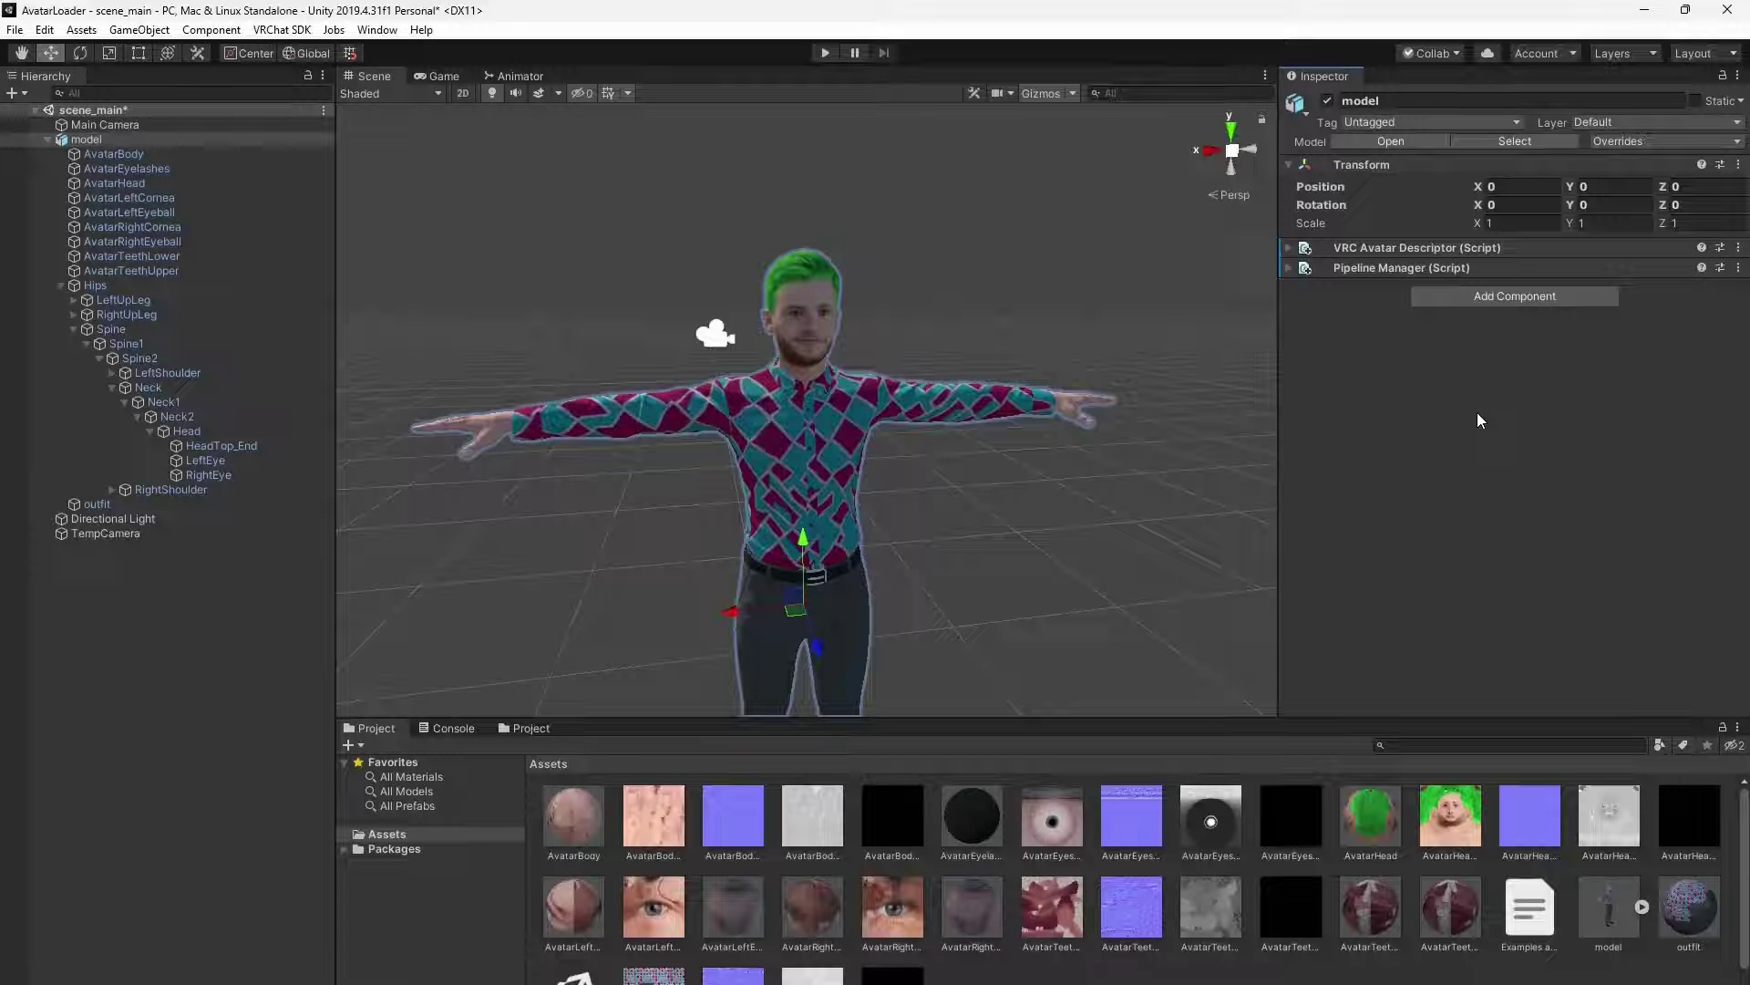
Step: Add an Animator component to the model by searching 'ani'
click(1524, 299)
text(ani)
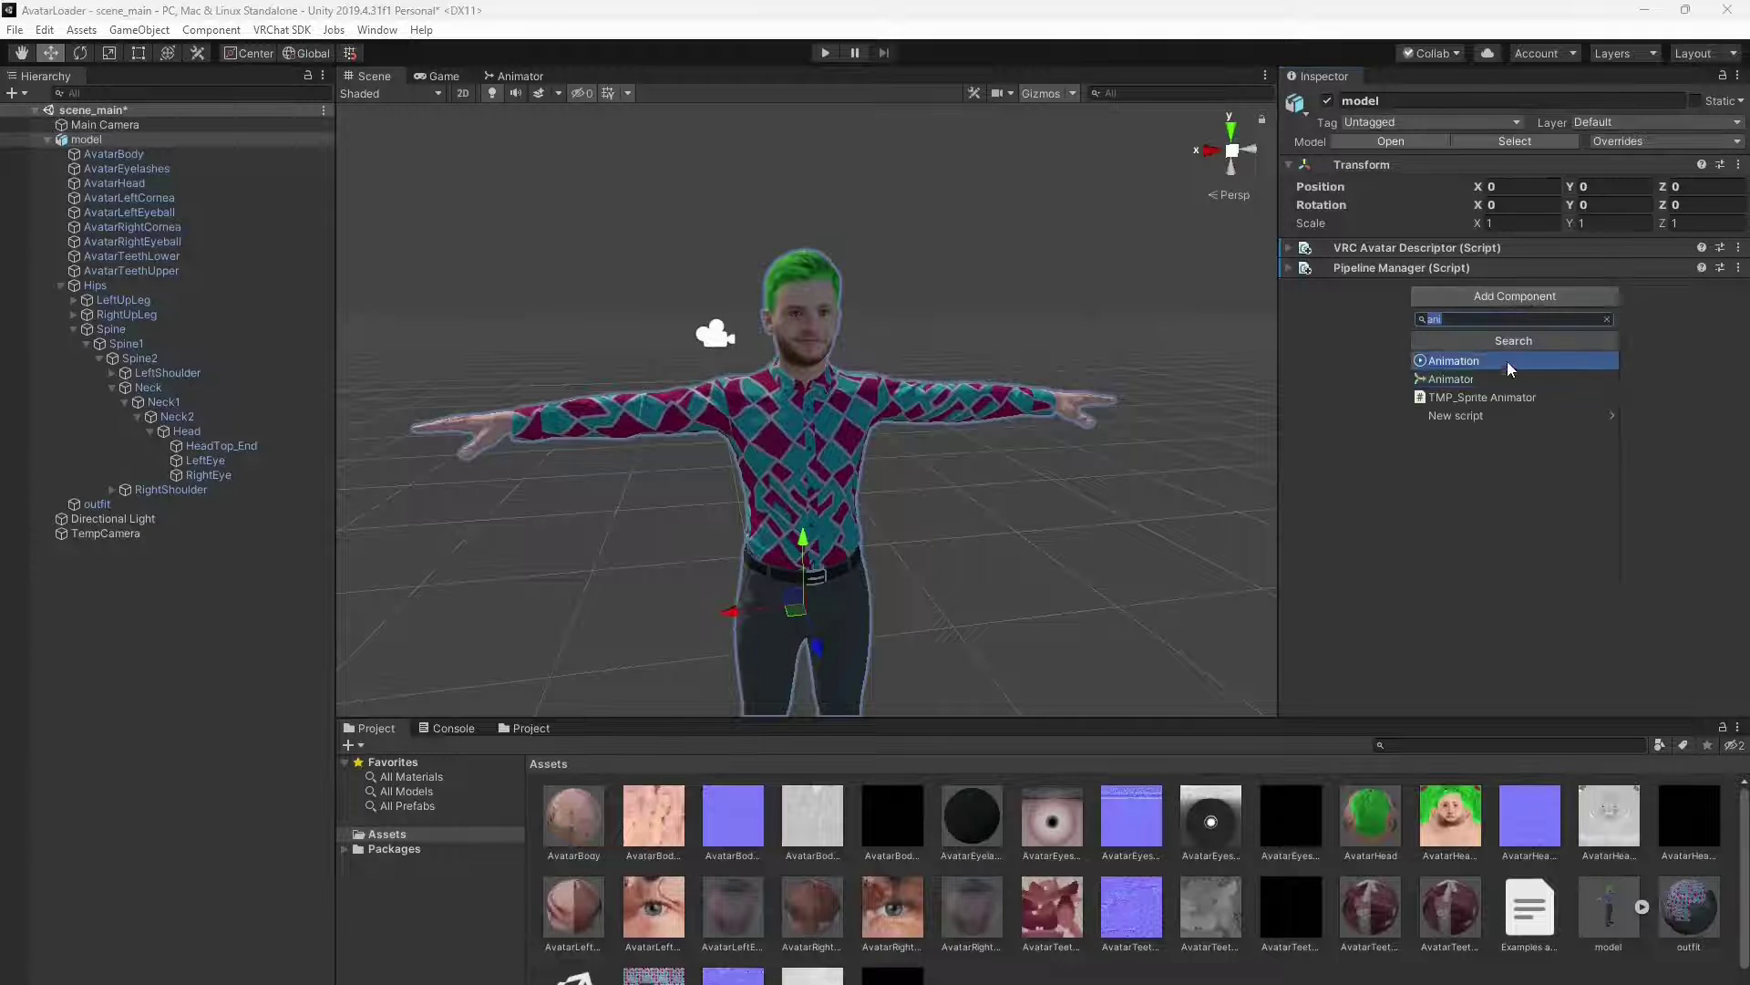
click(1503, 377)
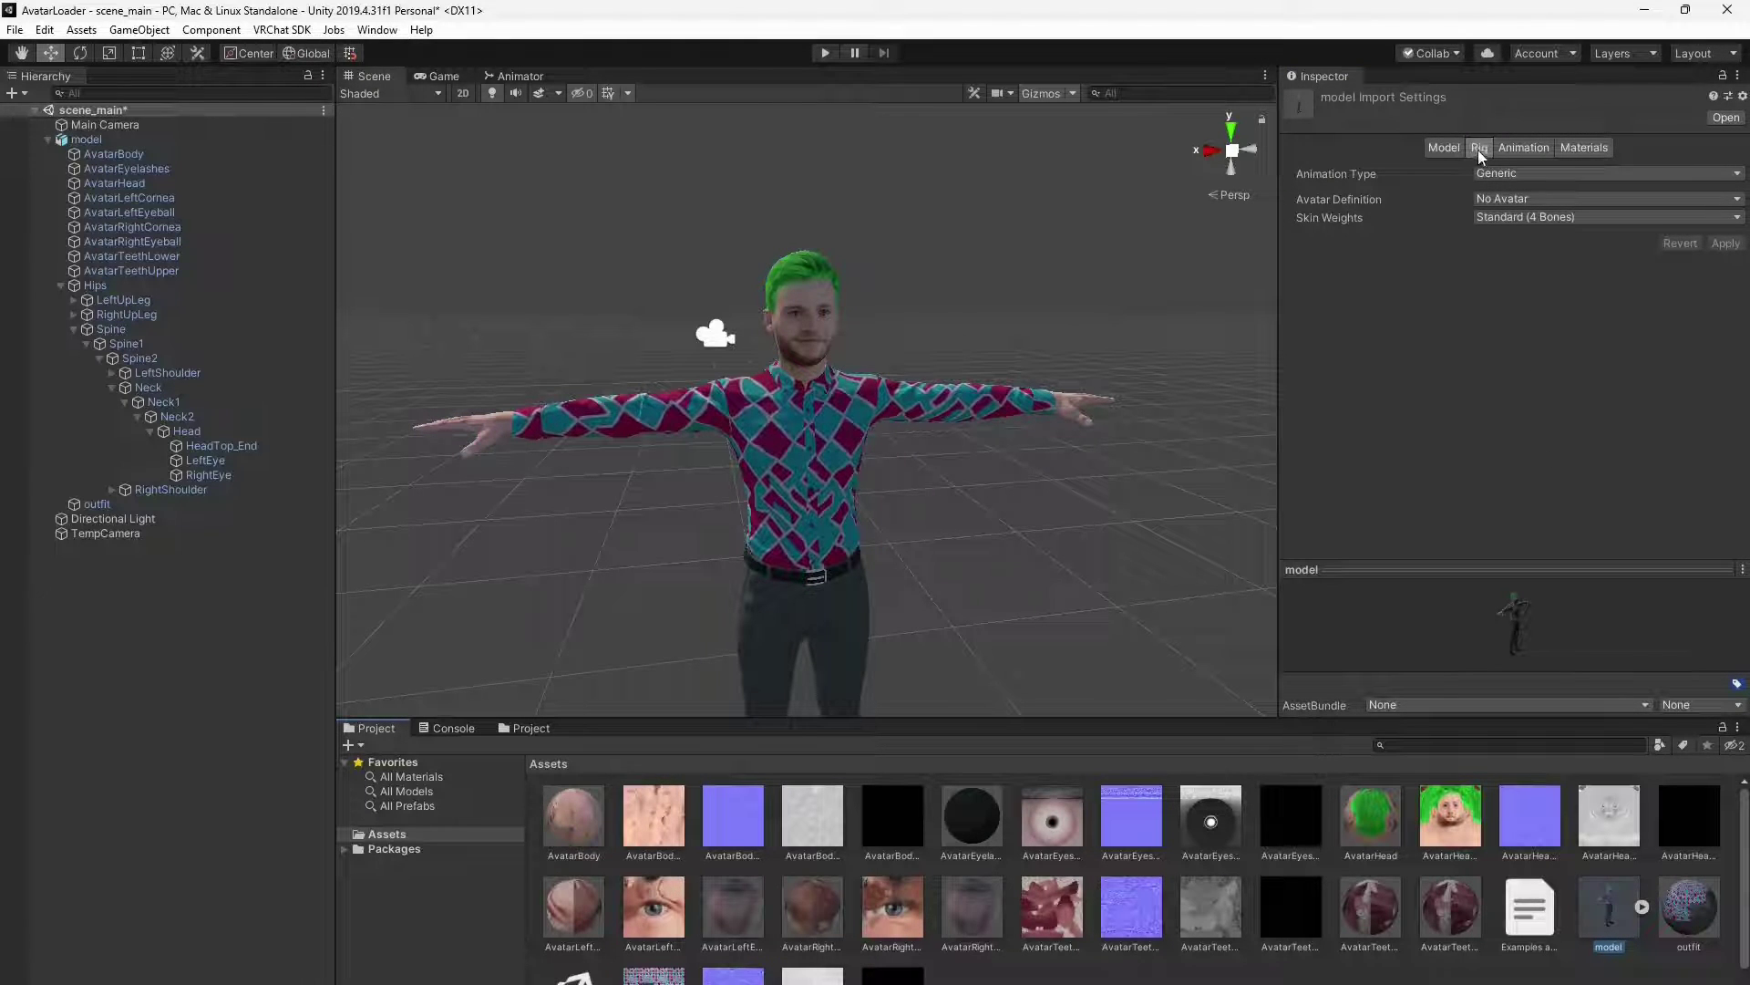
Step: Set the model asset's rig Animation Type to Humanoid and apply it
click(1510, 173)
click(1511, 263)
click(1724, 307)
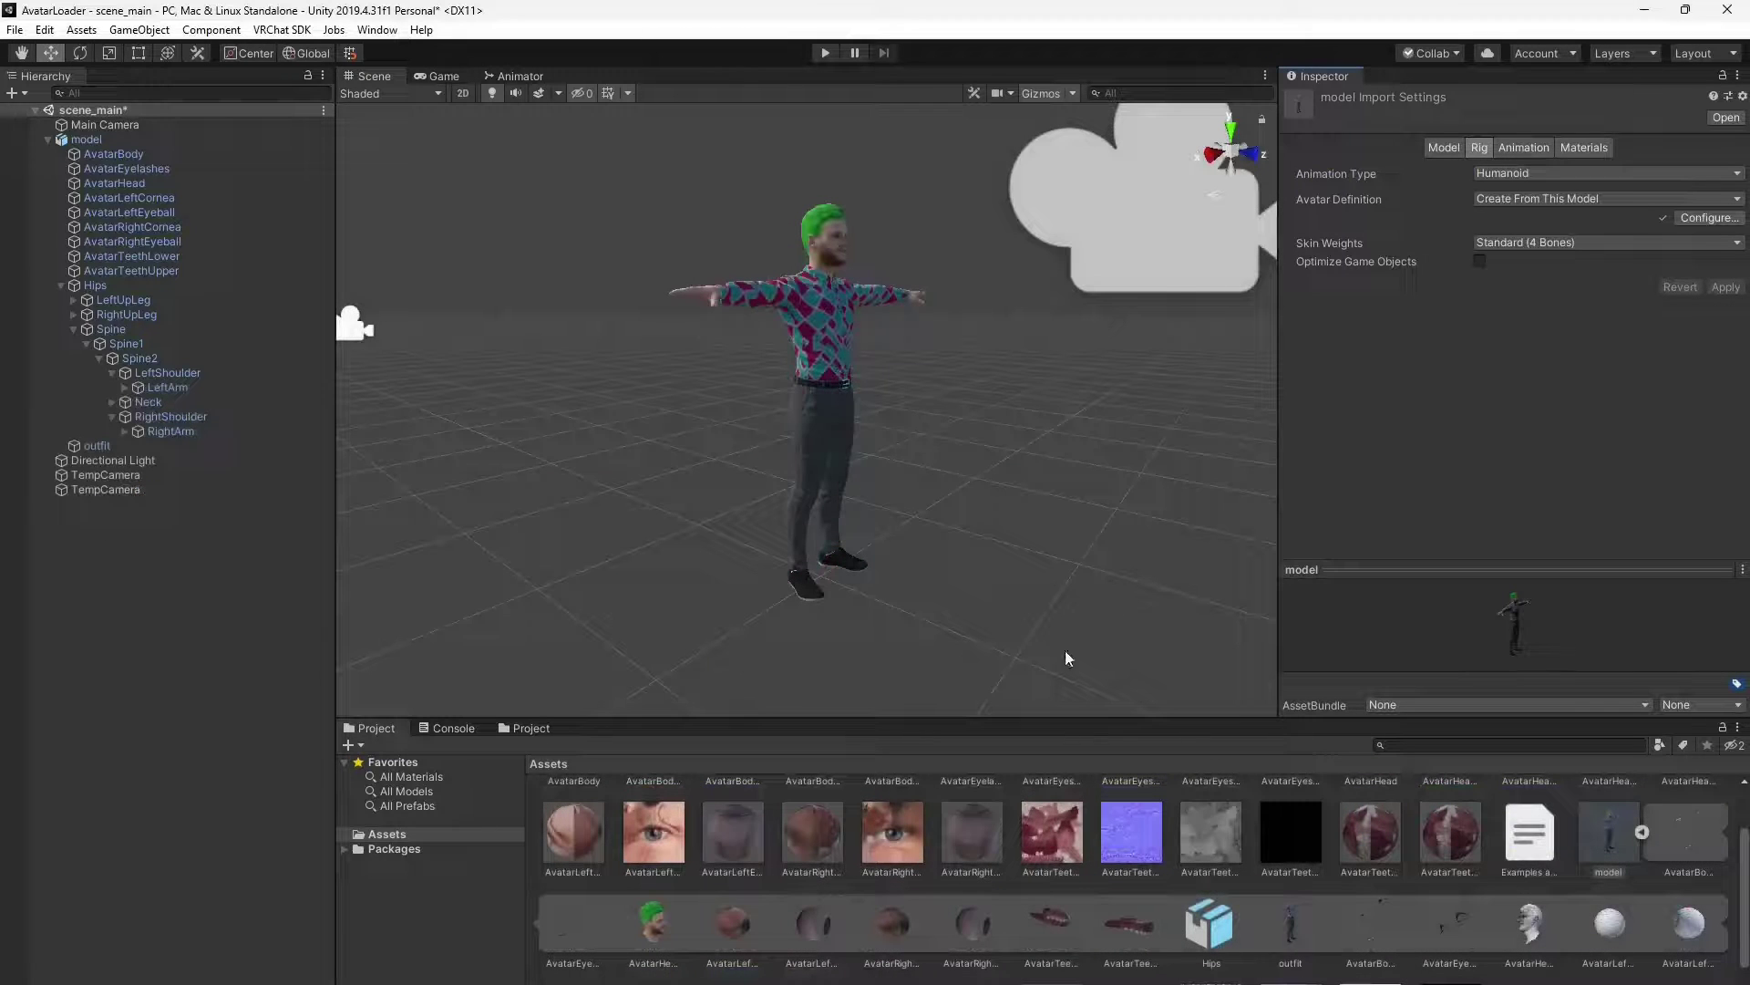
Step: Assign the generated model avatar to the scene model's Animator Avatar field
click(212, 140)
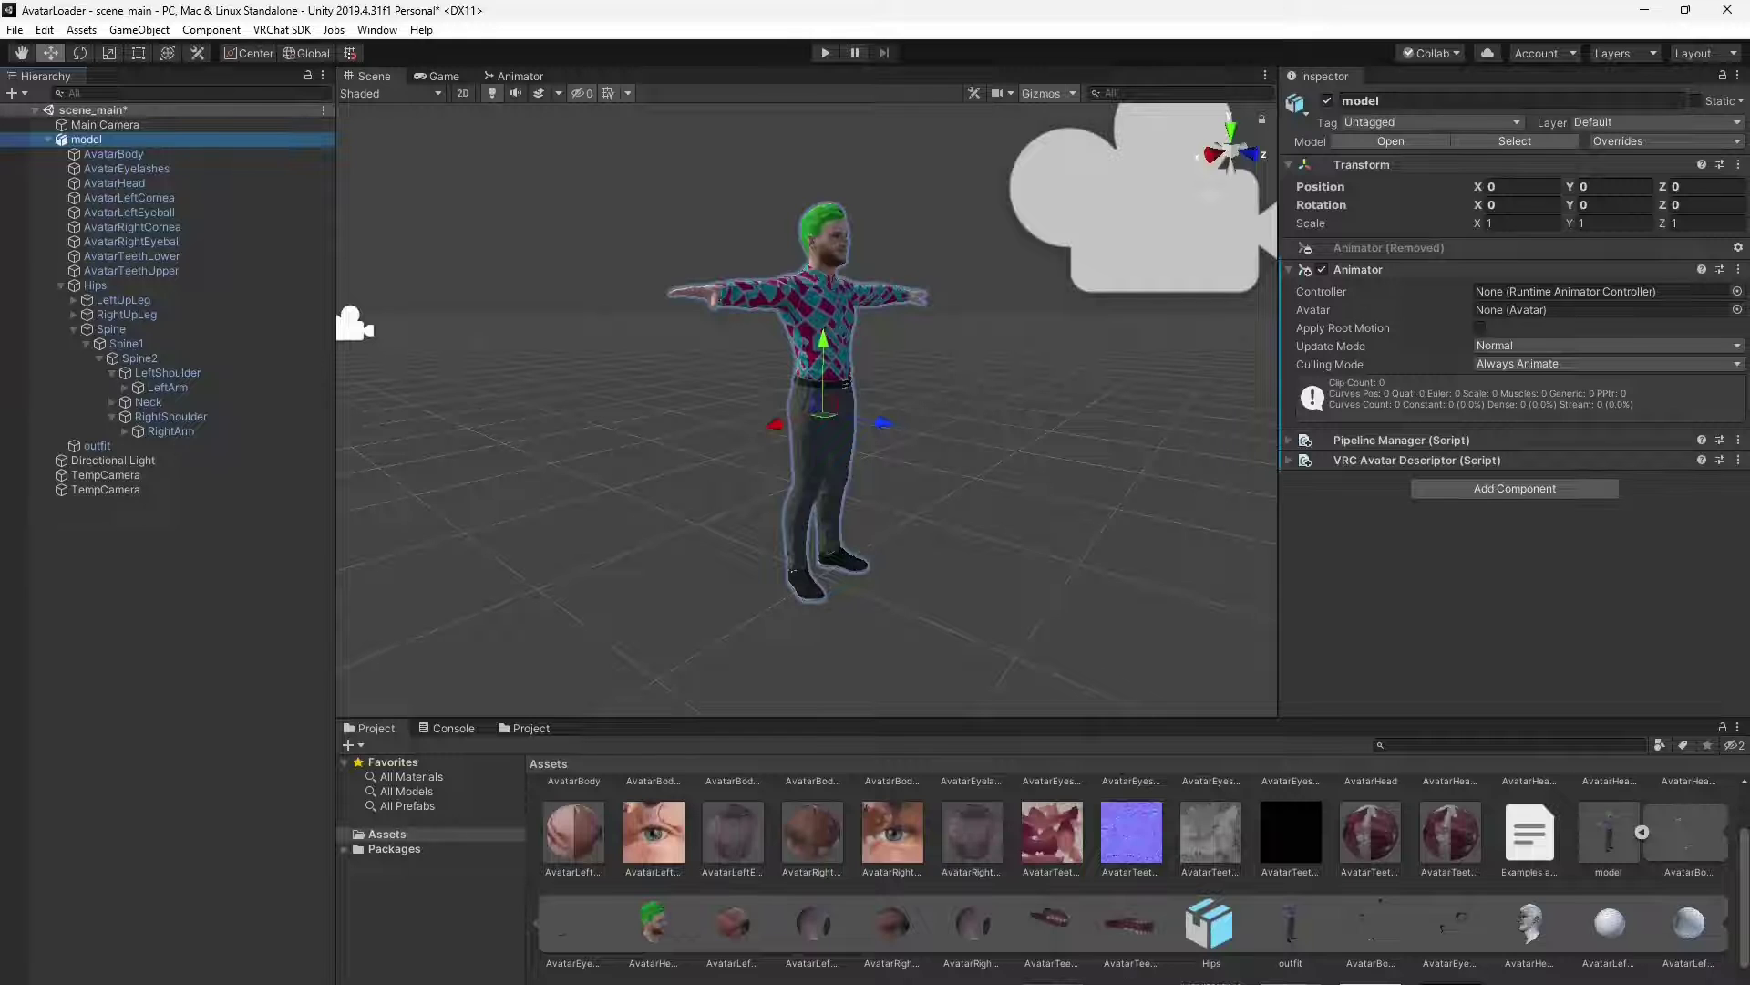
scroll(1135, 820, down, 2)
drag(971, 955, 1538, 315)
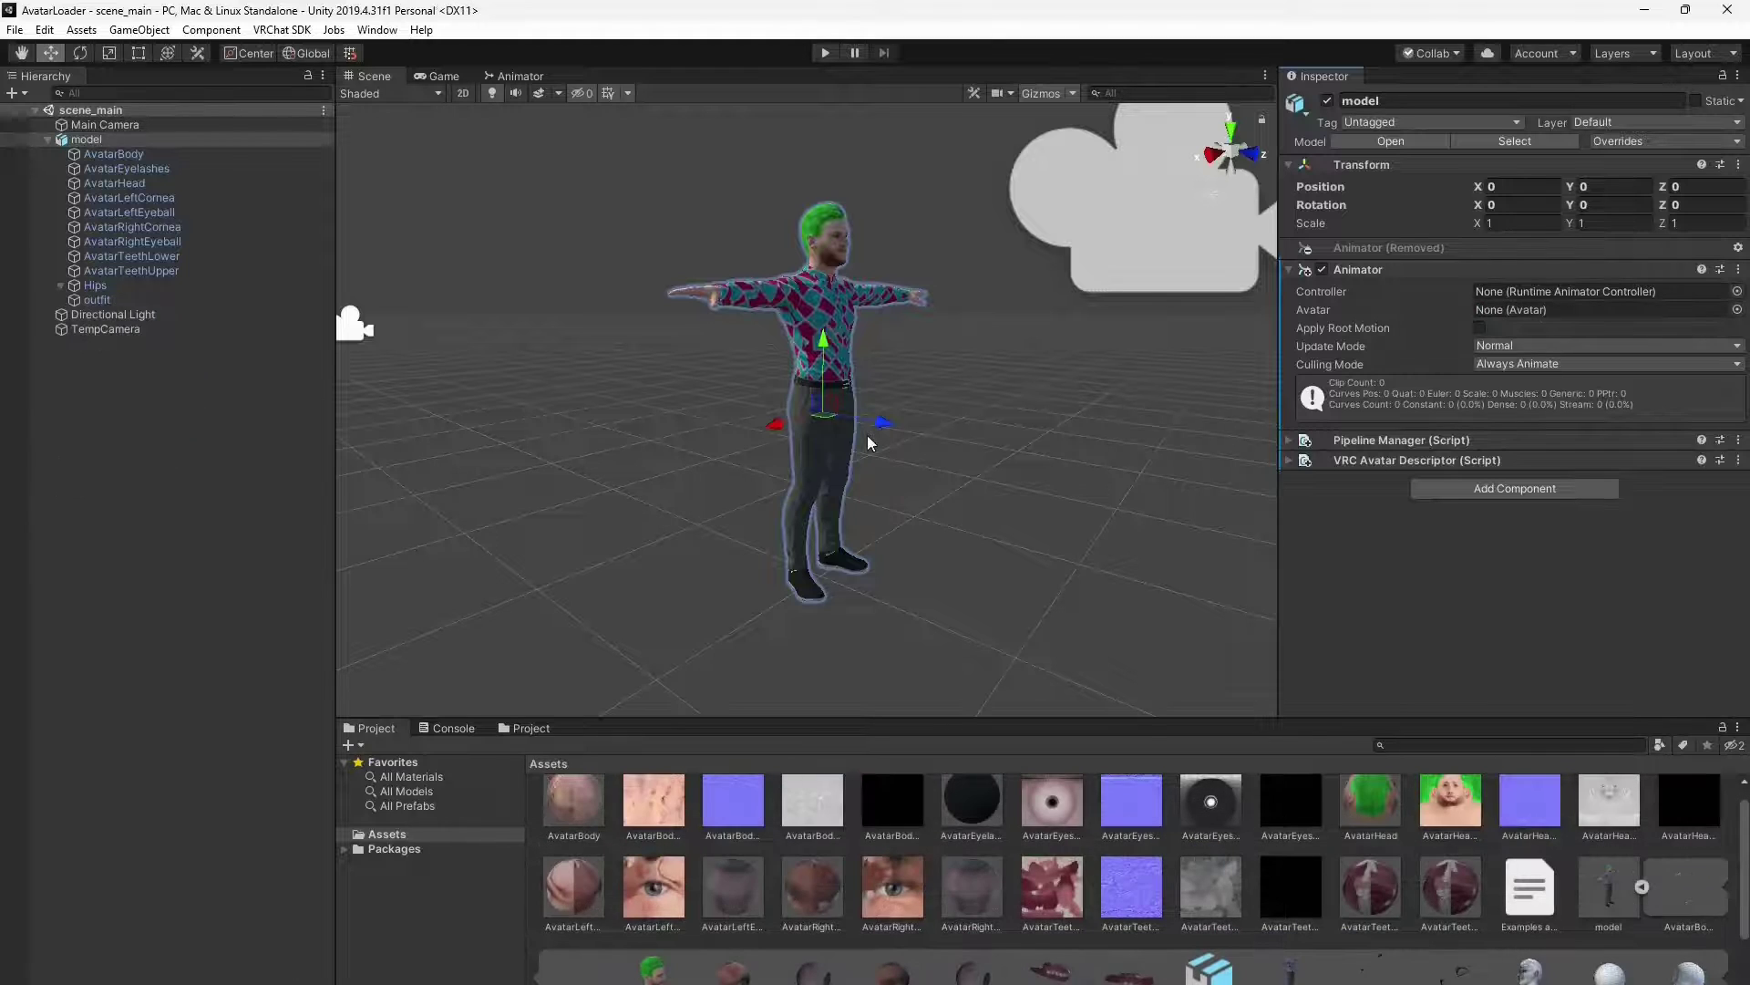
Step: Open the VRChat SDK Control Panel and sign in to the VRChat account
click(283, 30)
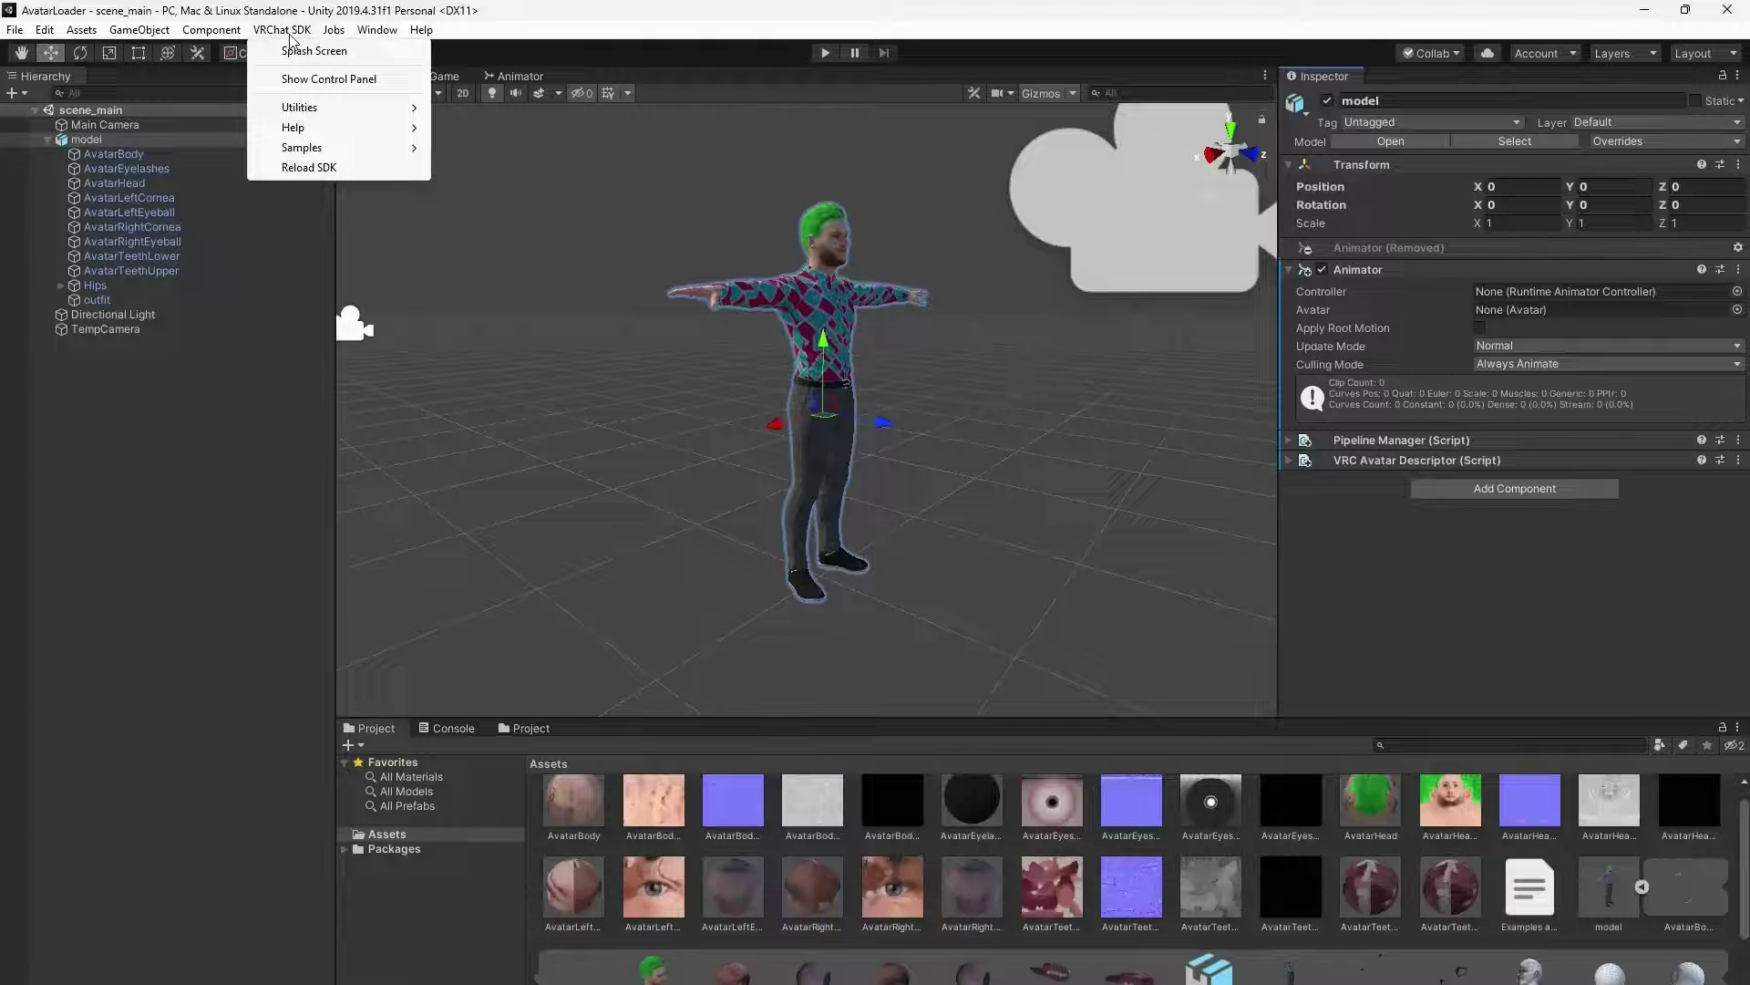
click(304, 79)
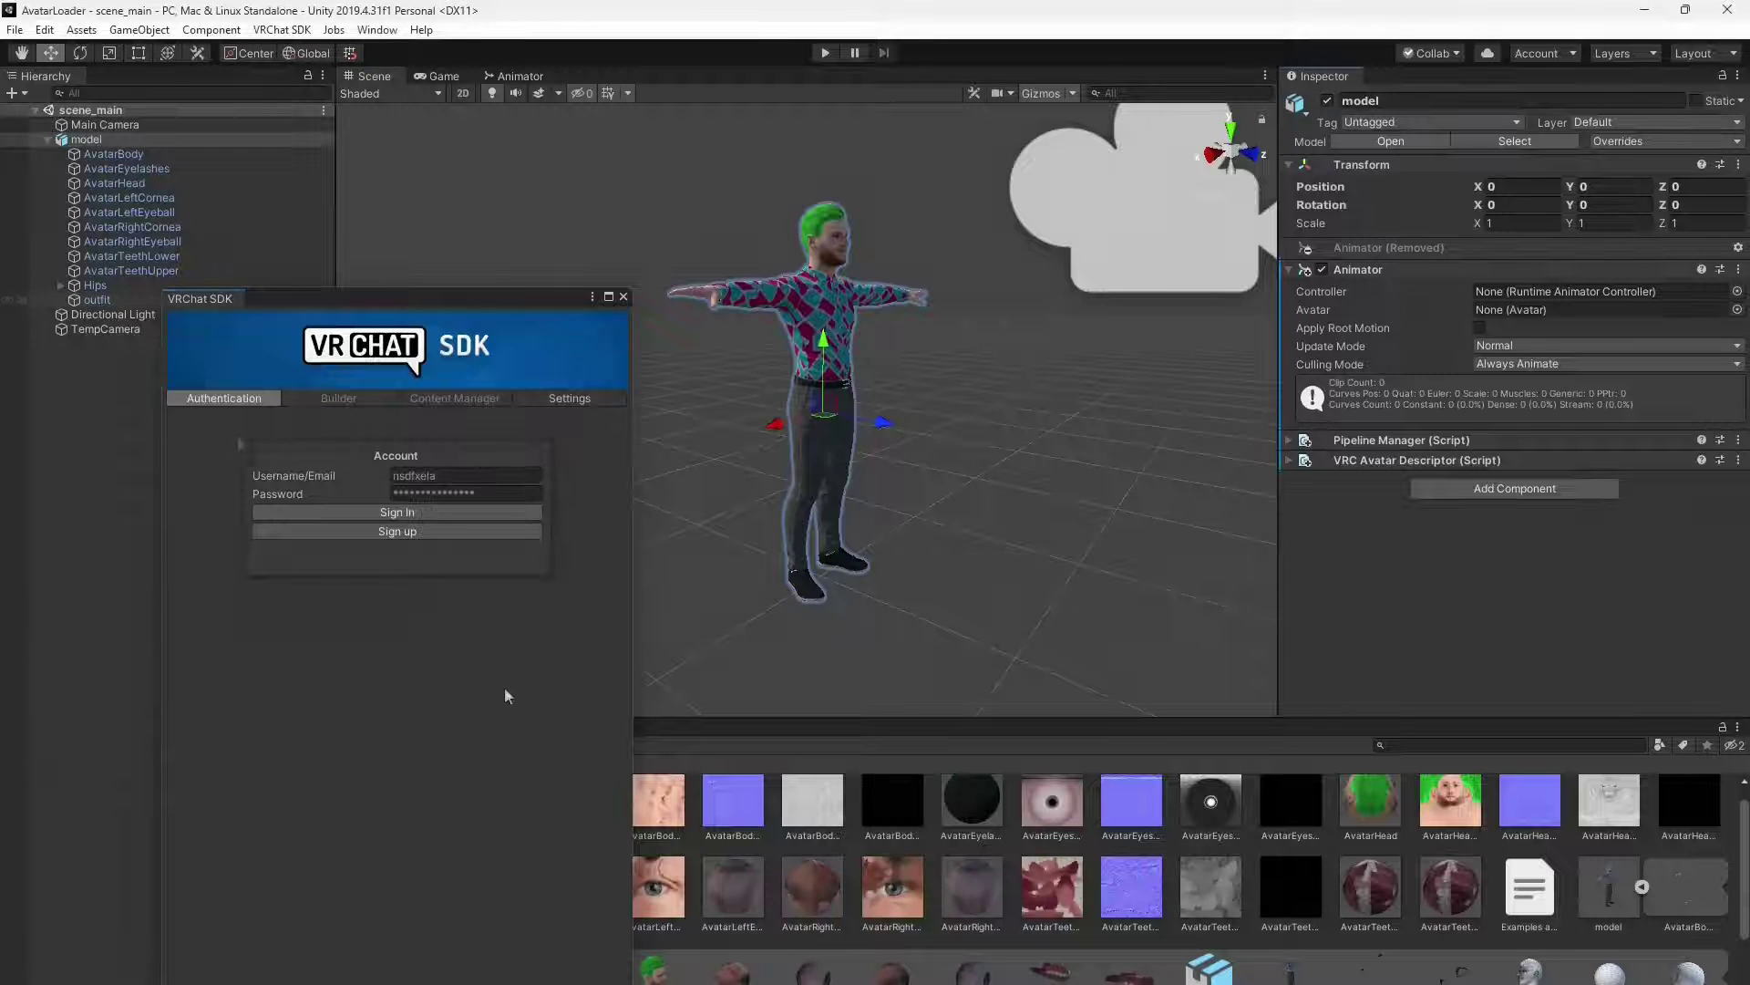
click(408, 512)
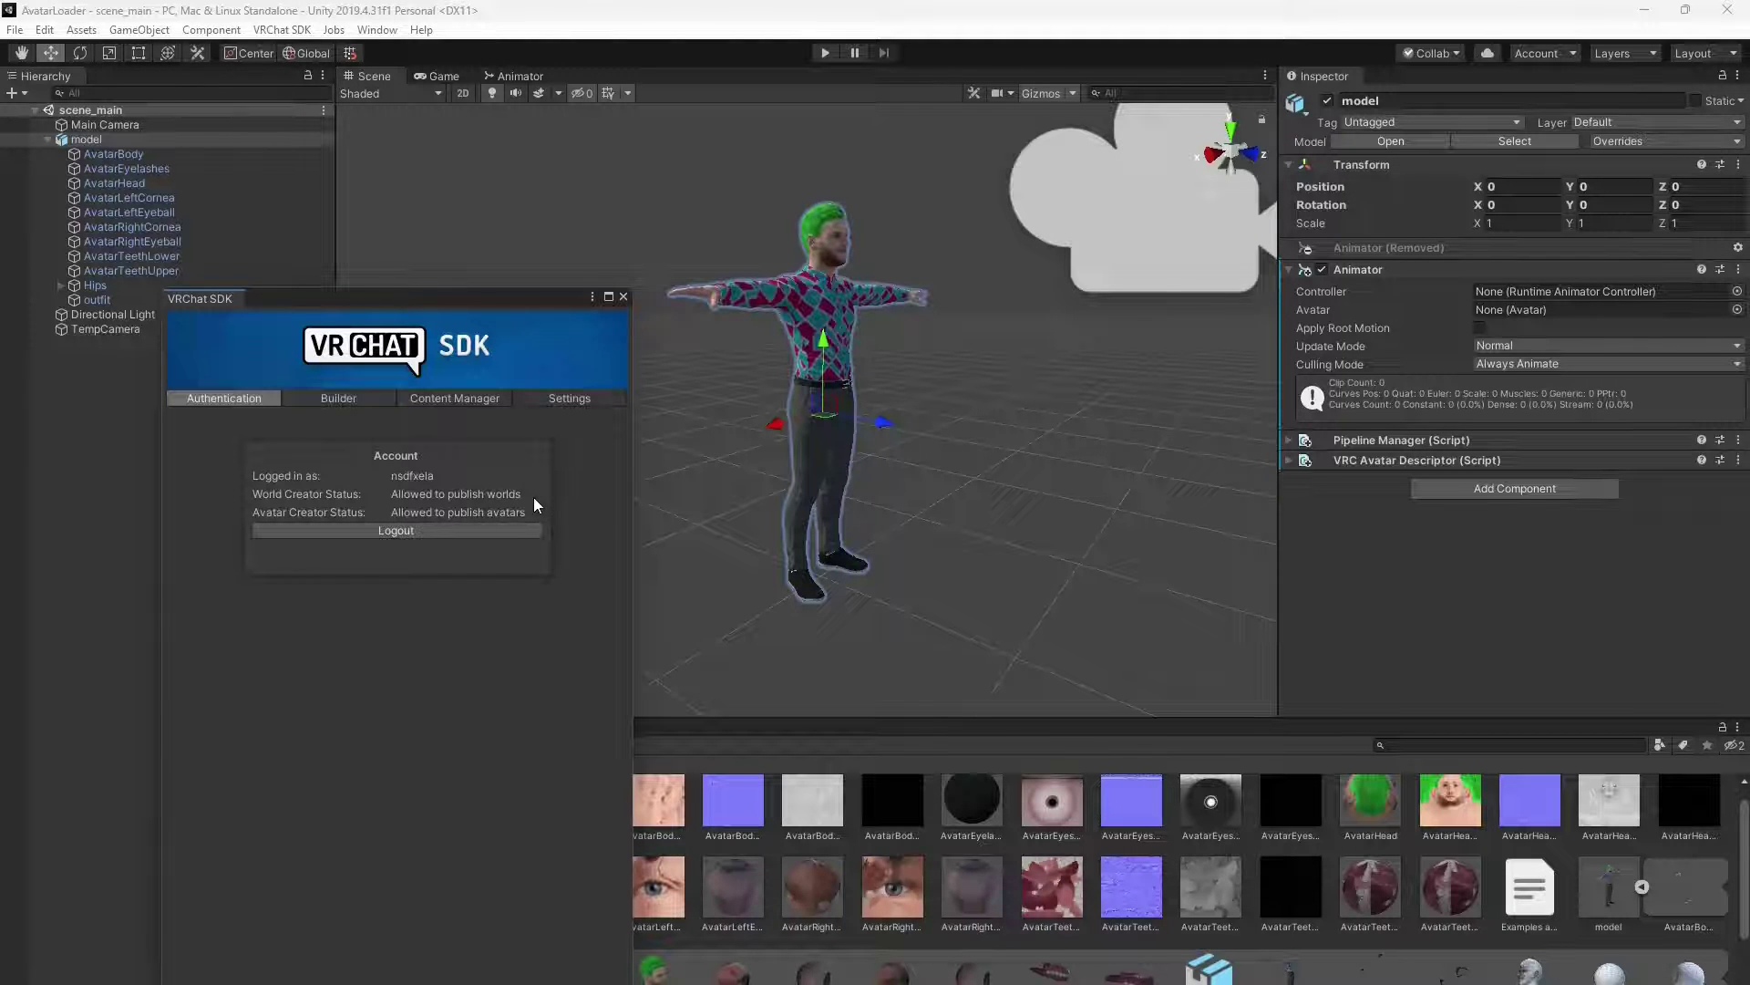
Step: In the Builder, capture a scene thumbnail and make 'Crazy colored avatar' Public
click(370, 398)
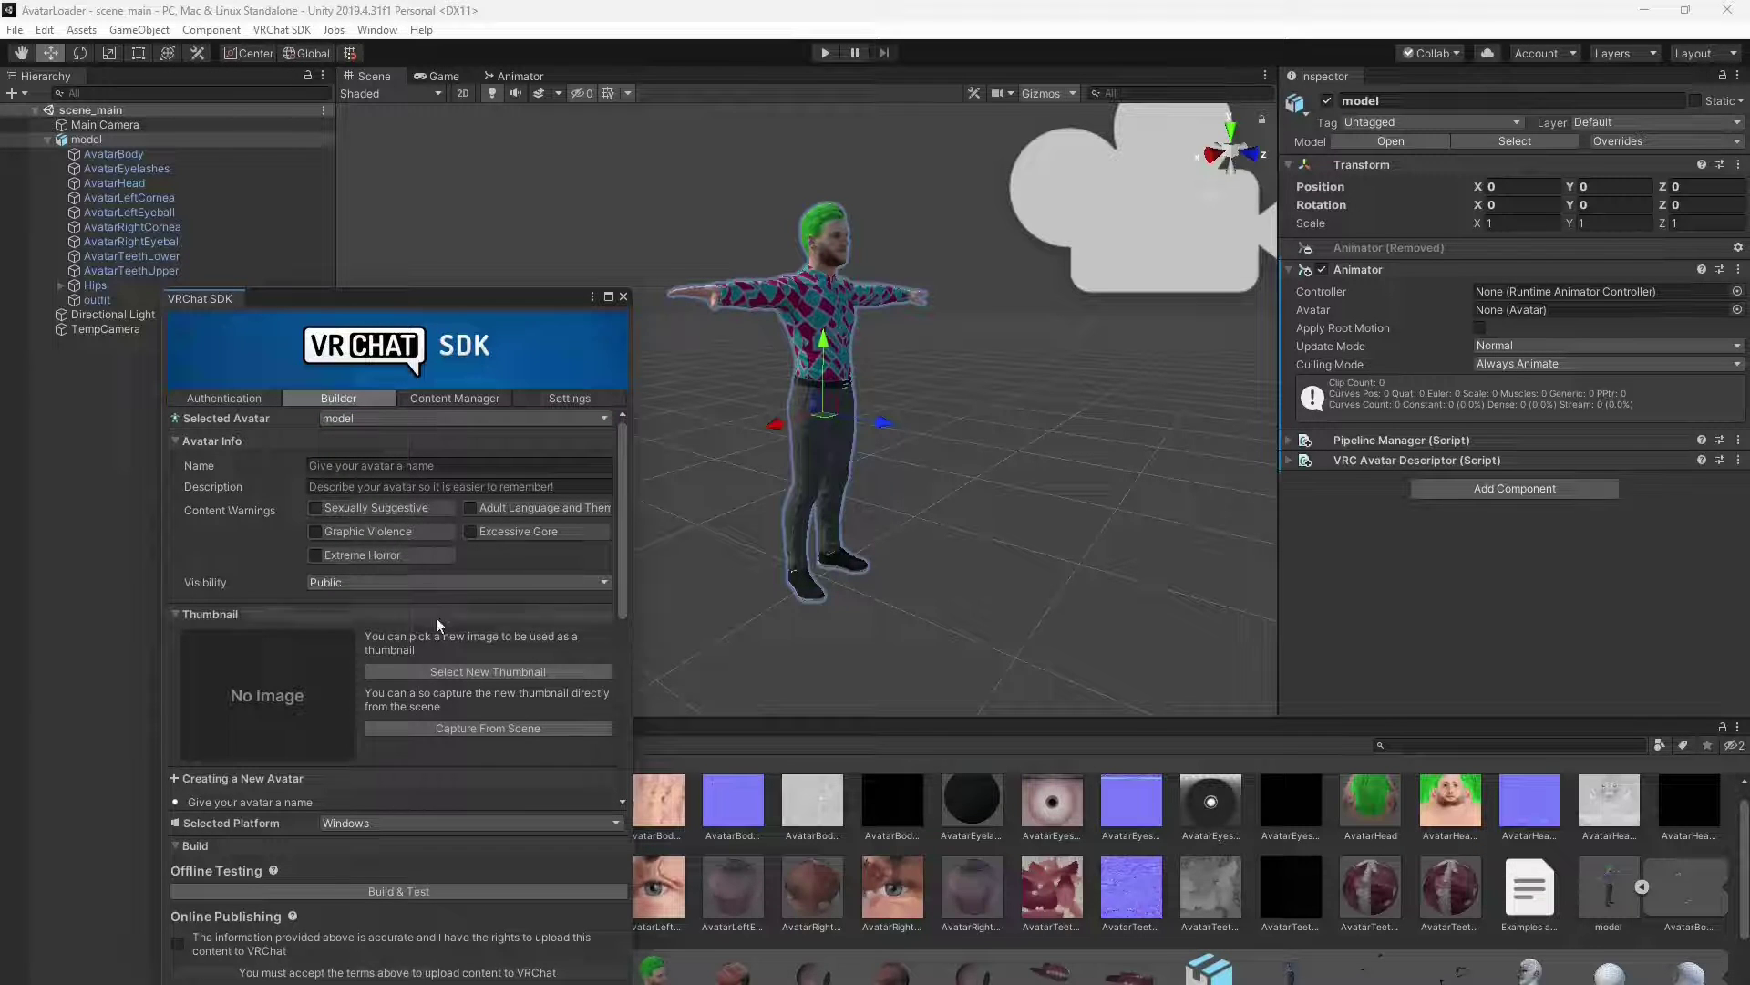
click(479, 730)
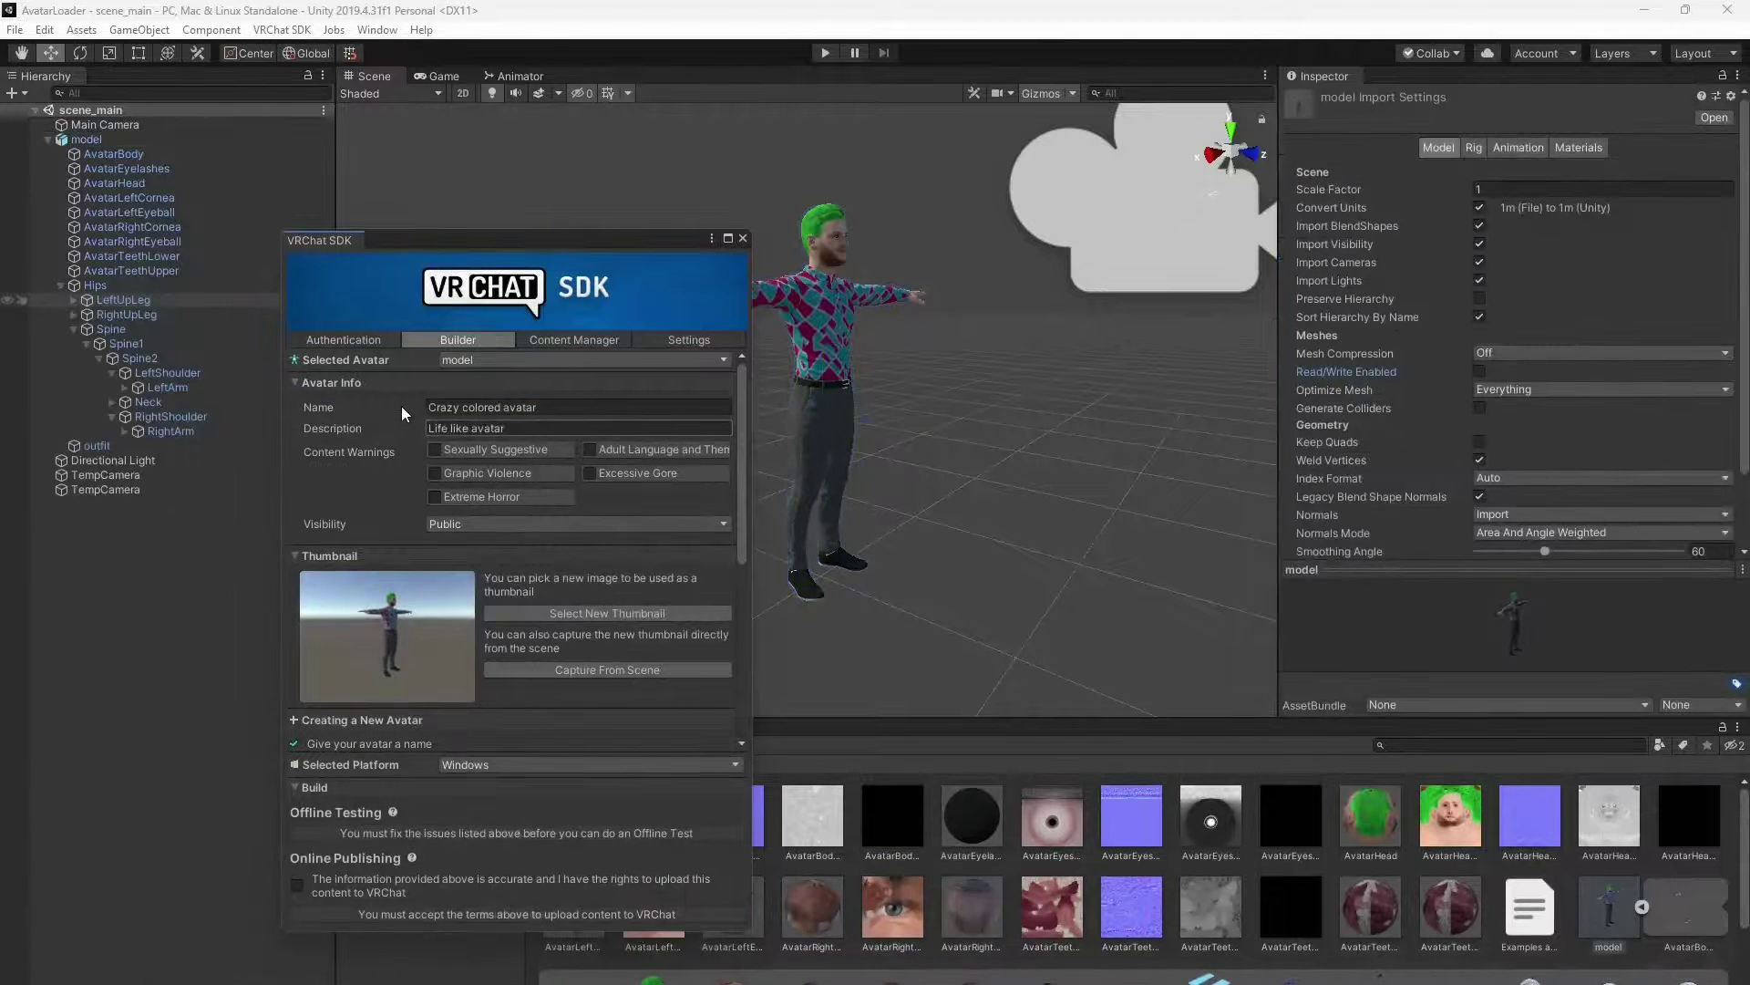
click(432, 425)
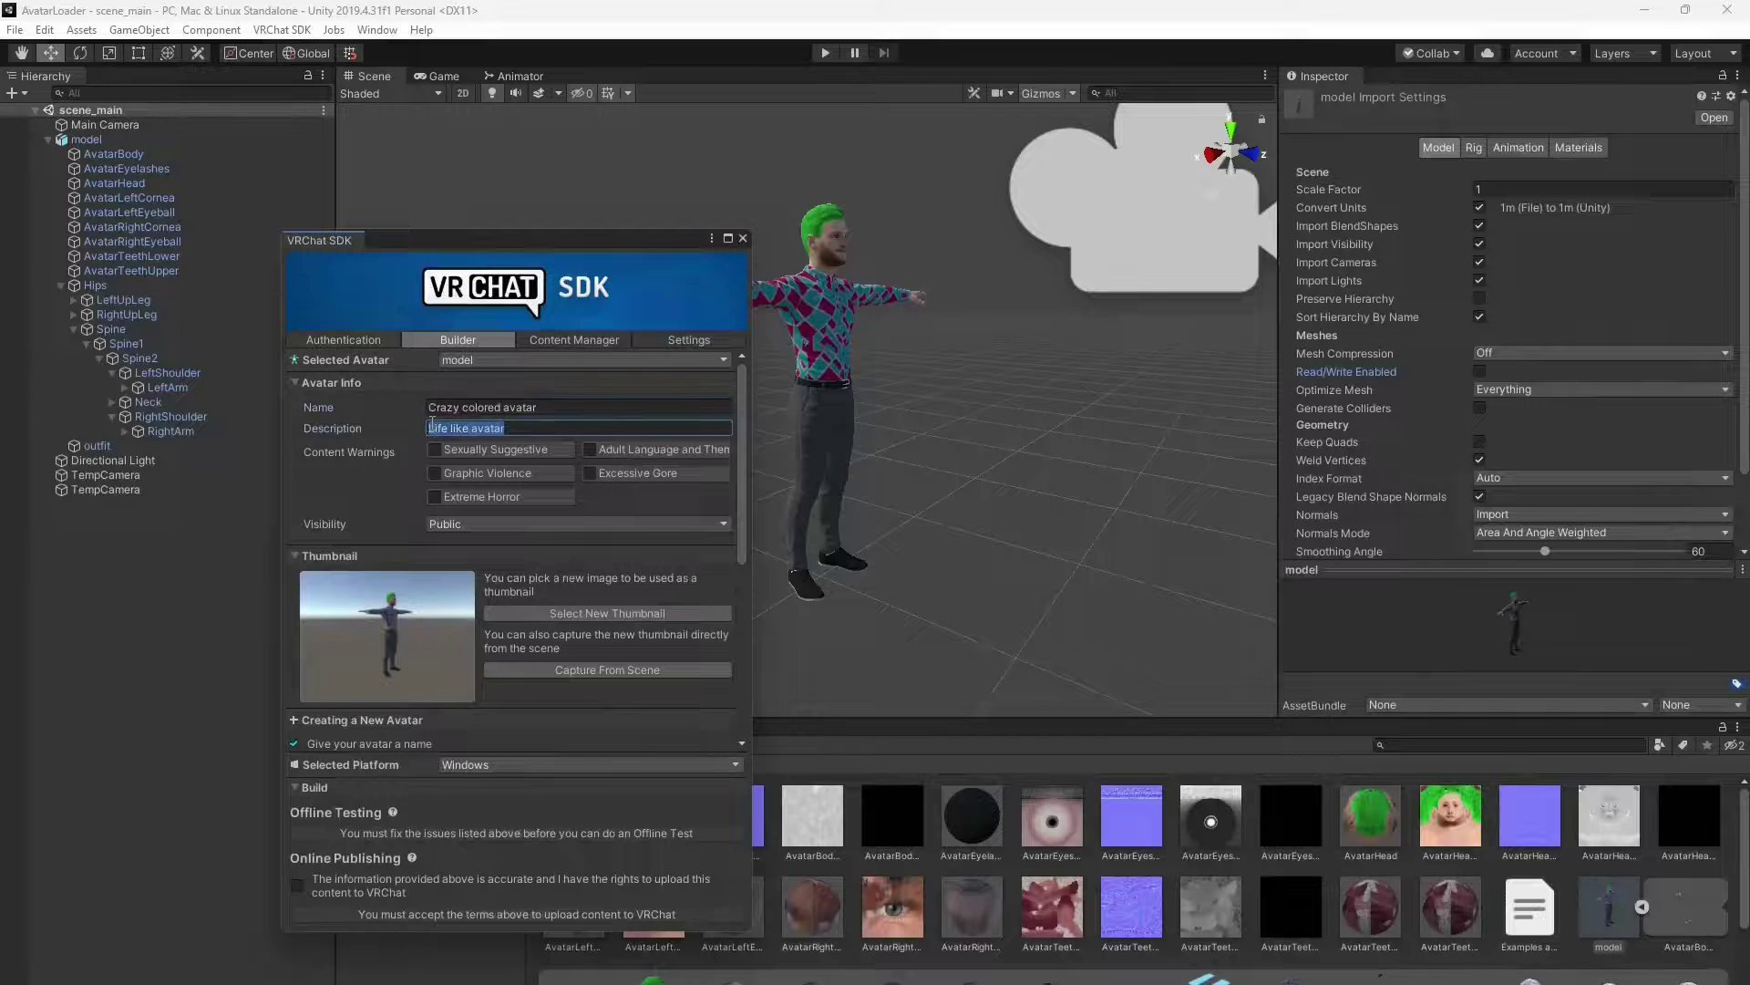
click(455, 527)
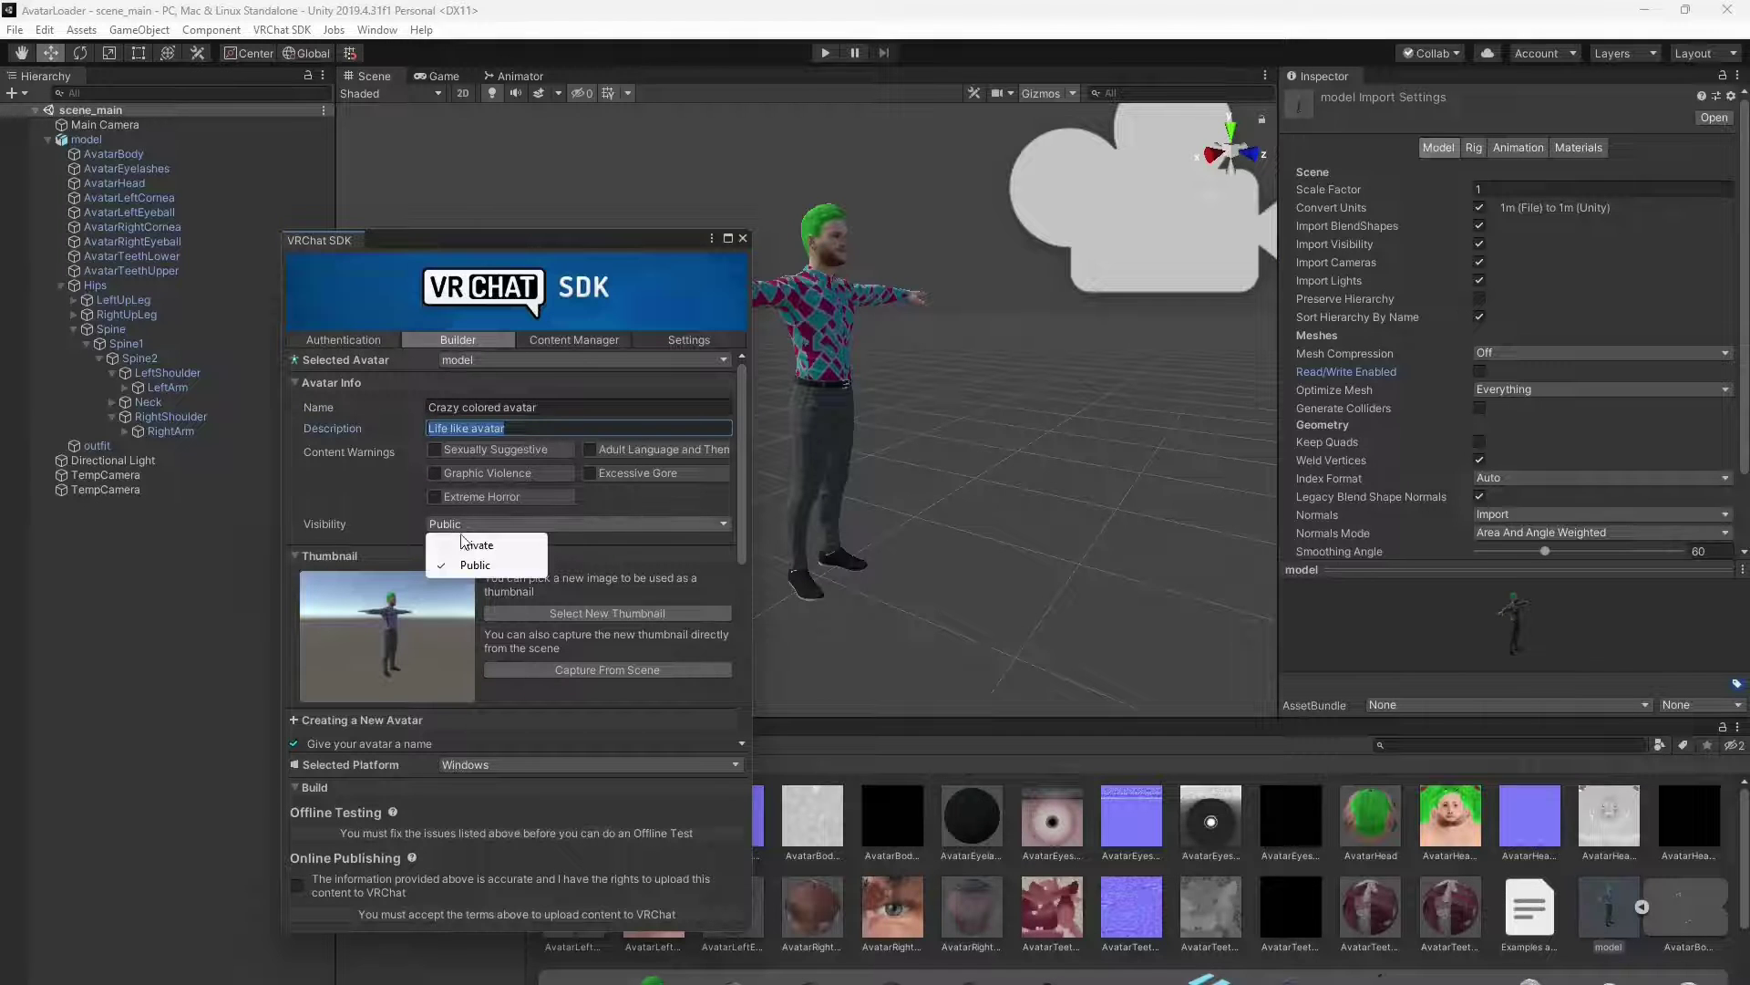
click(472, 568)
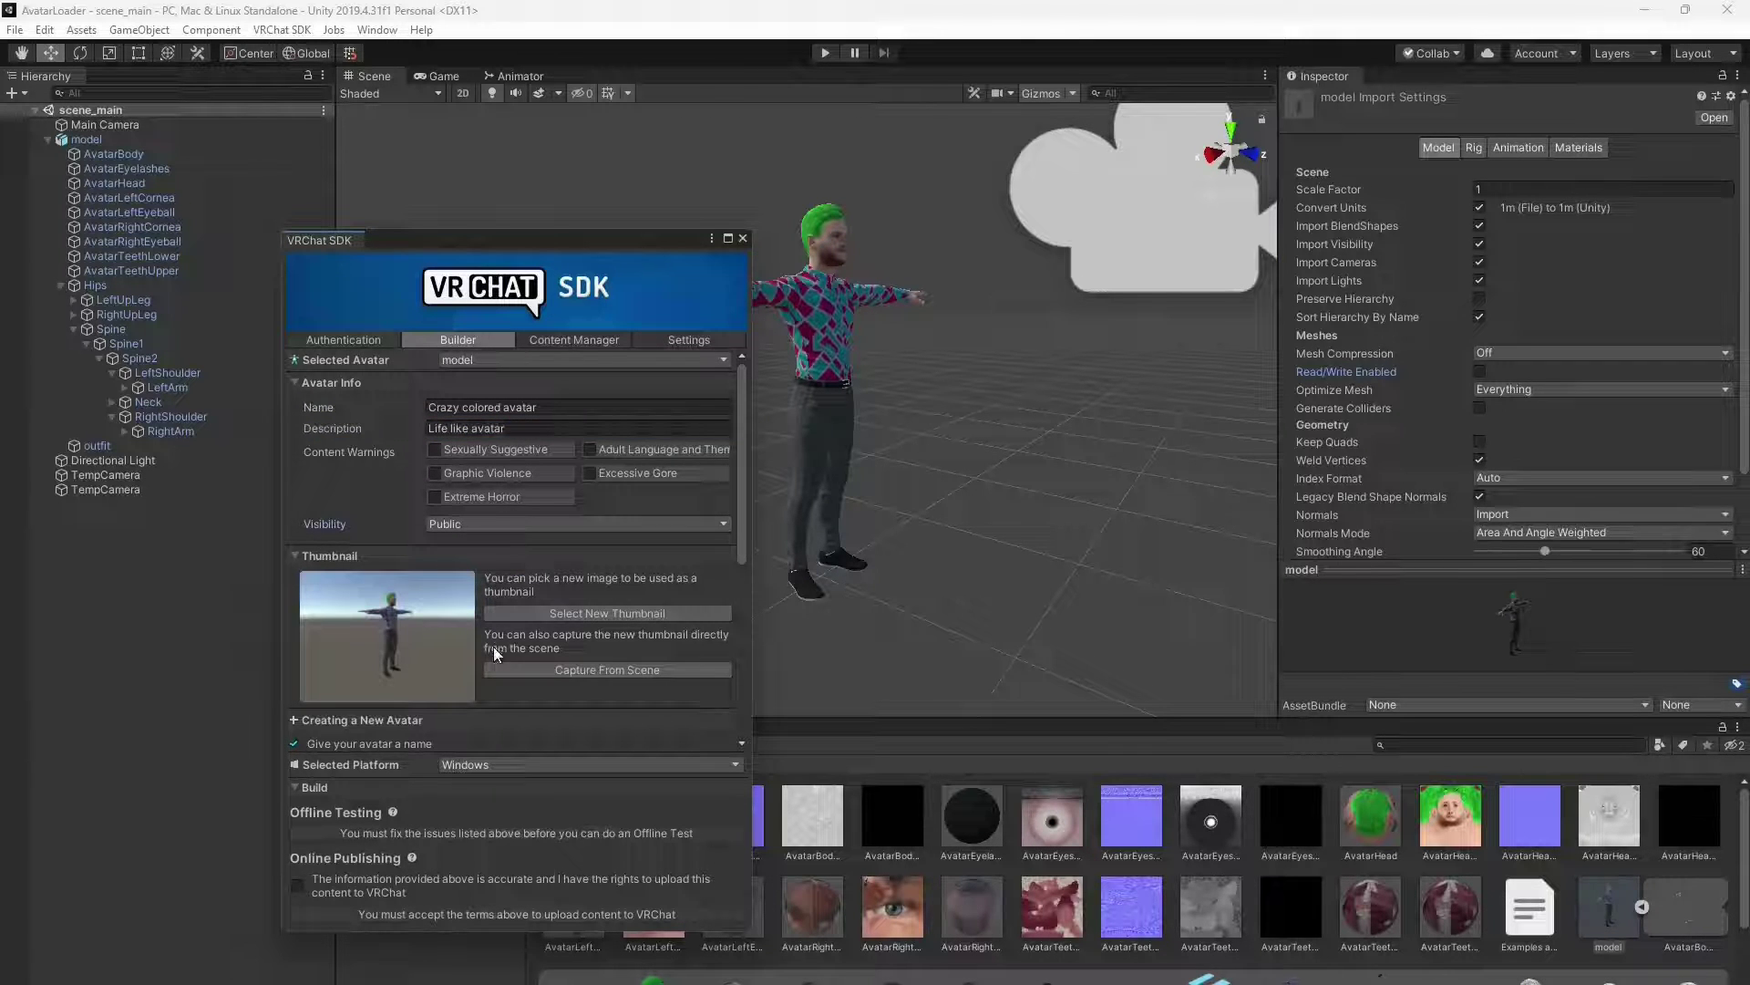
Step: Auto Fix the mesh Read/Write validation error and run Build & Test offline
scroll(494, 647, down, 3)
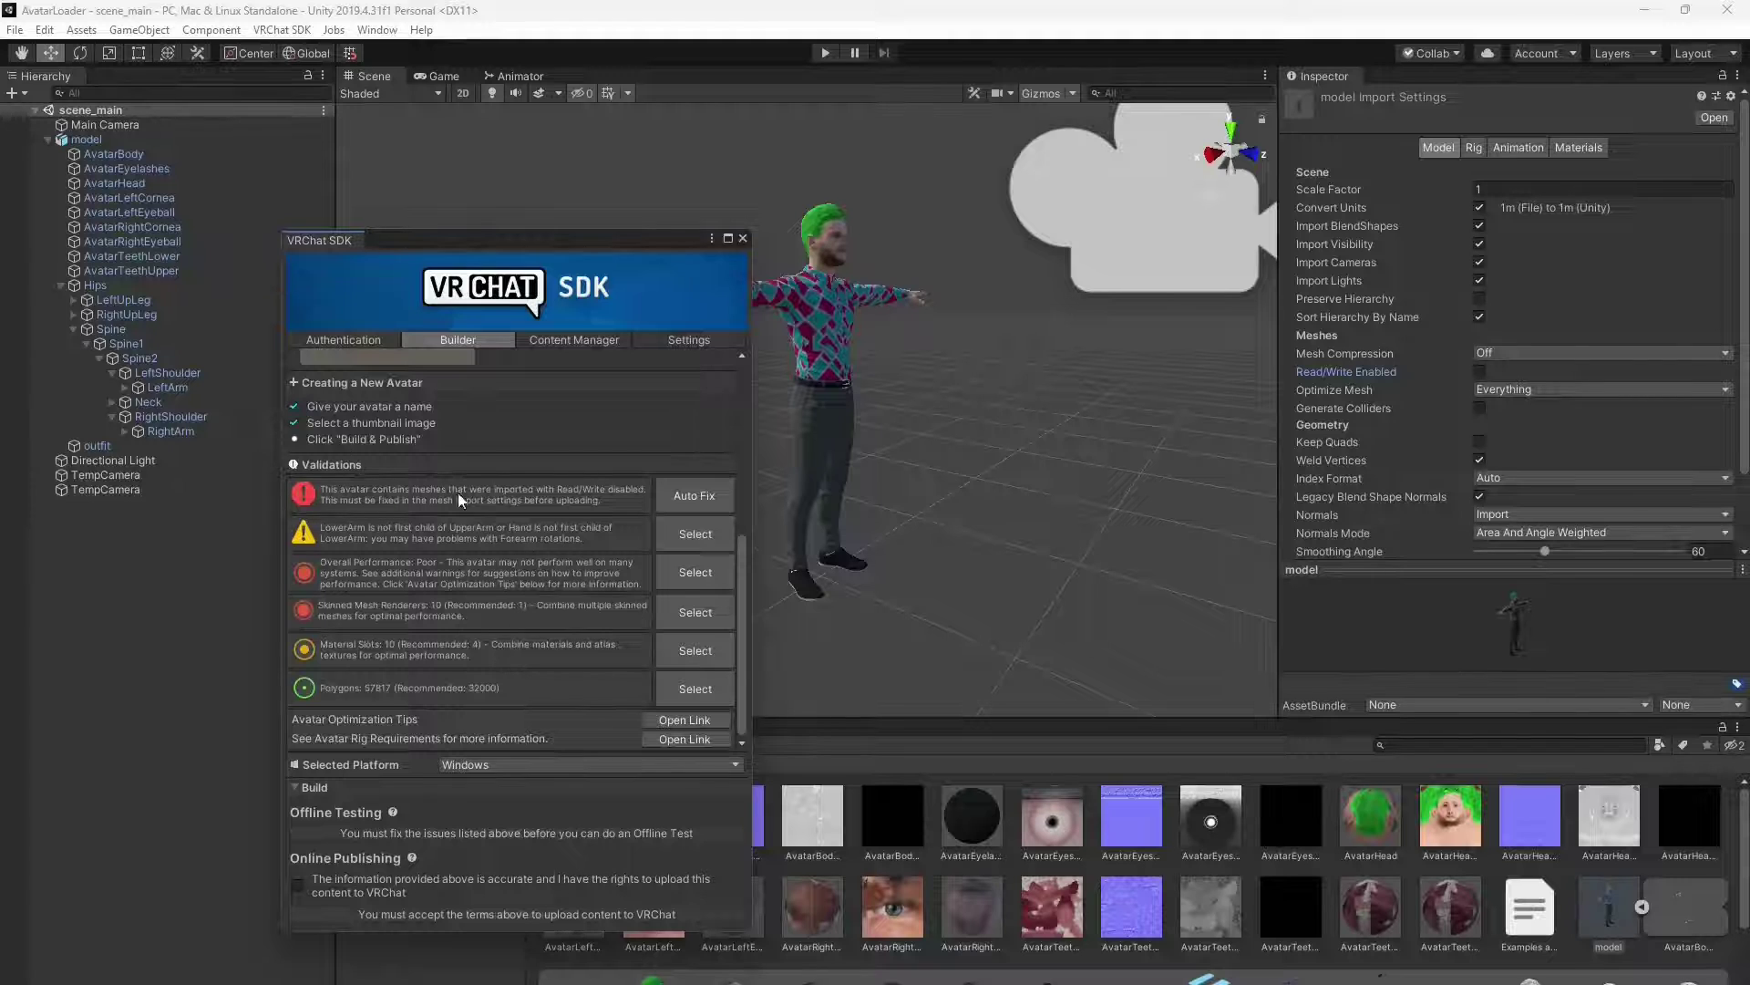
click(676, 503)
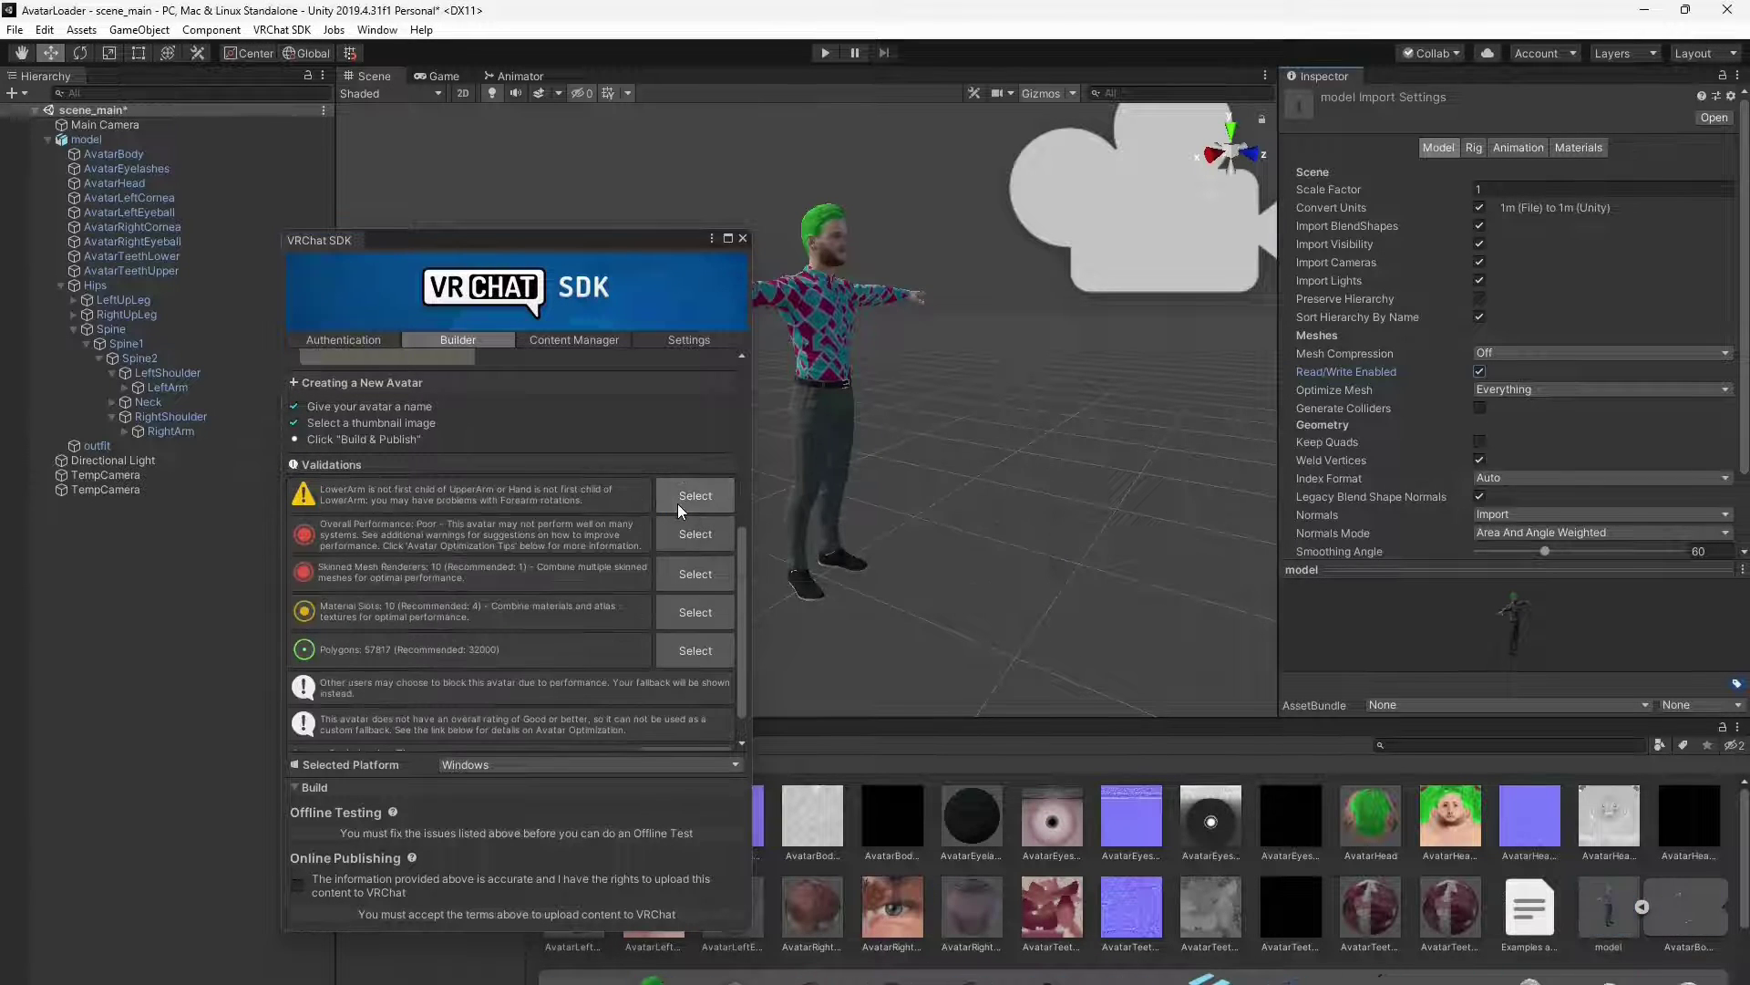
scroll(556, 540, down, 1)
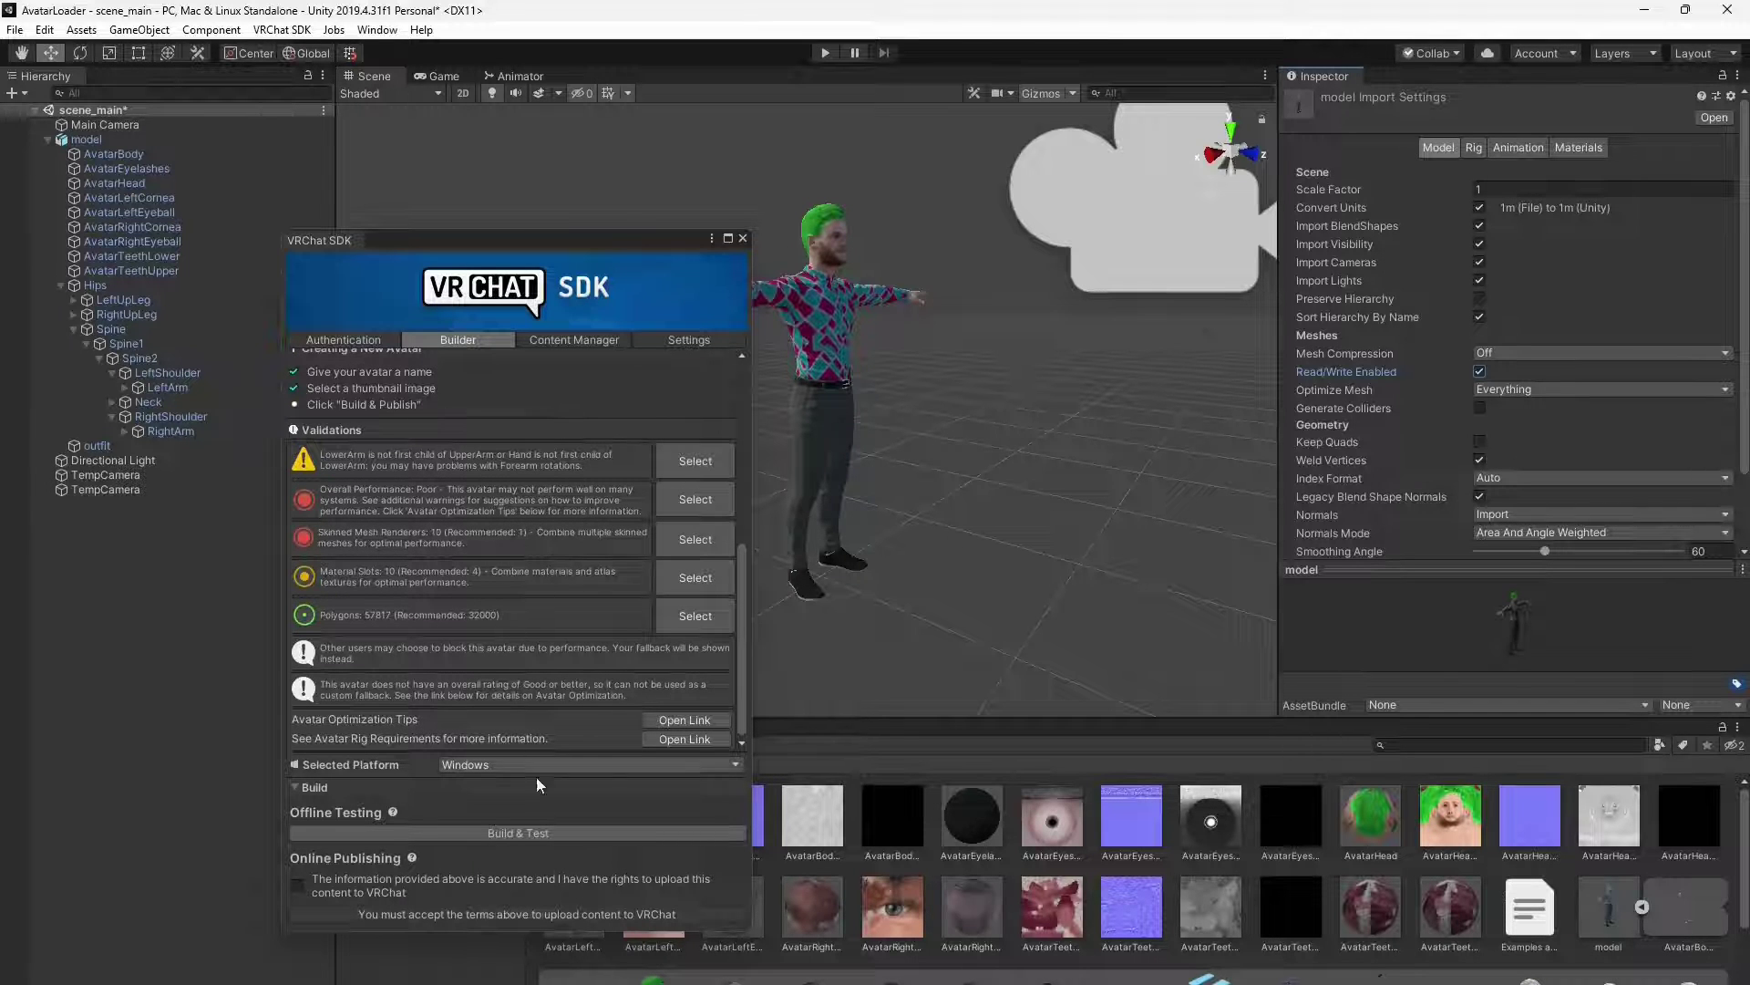
click(545, 835)
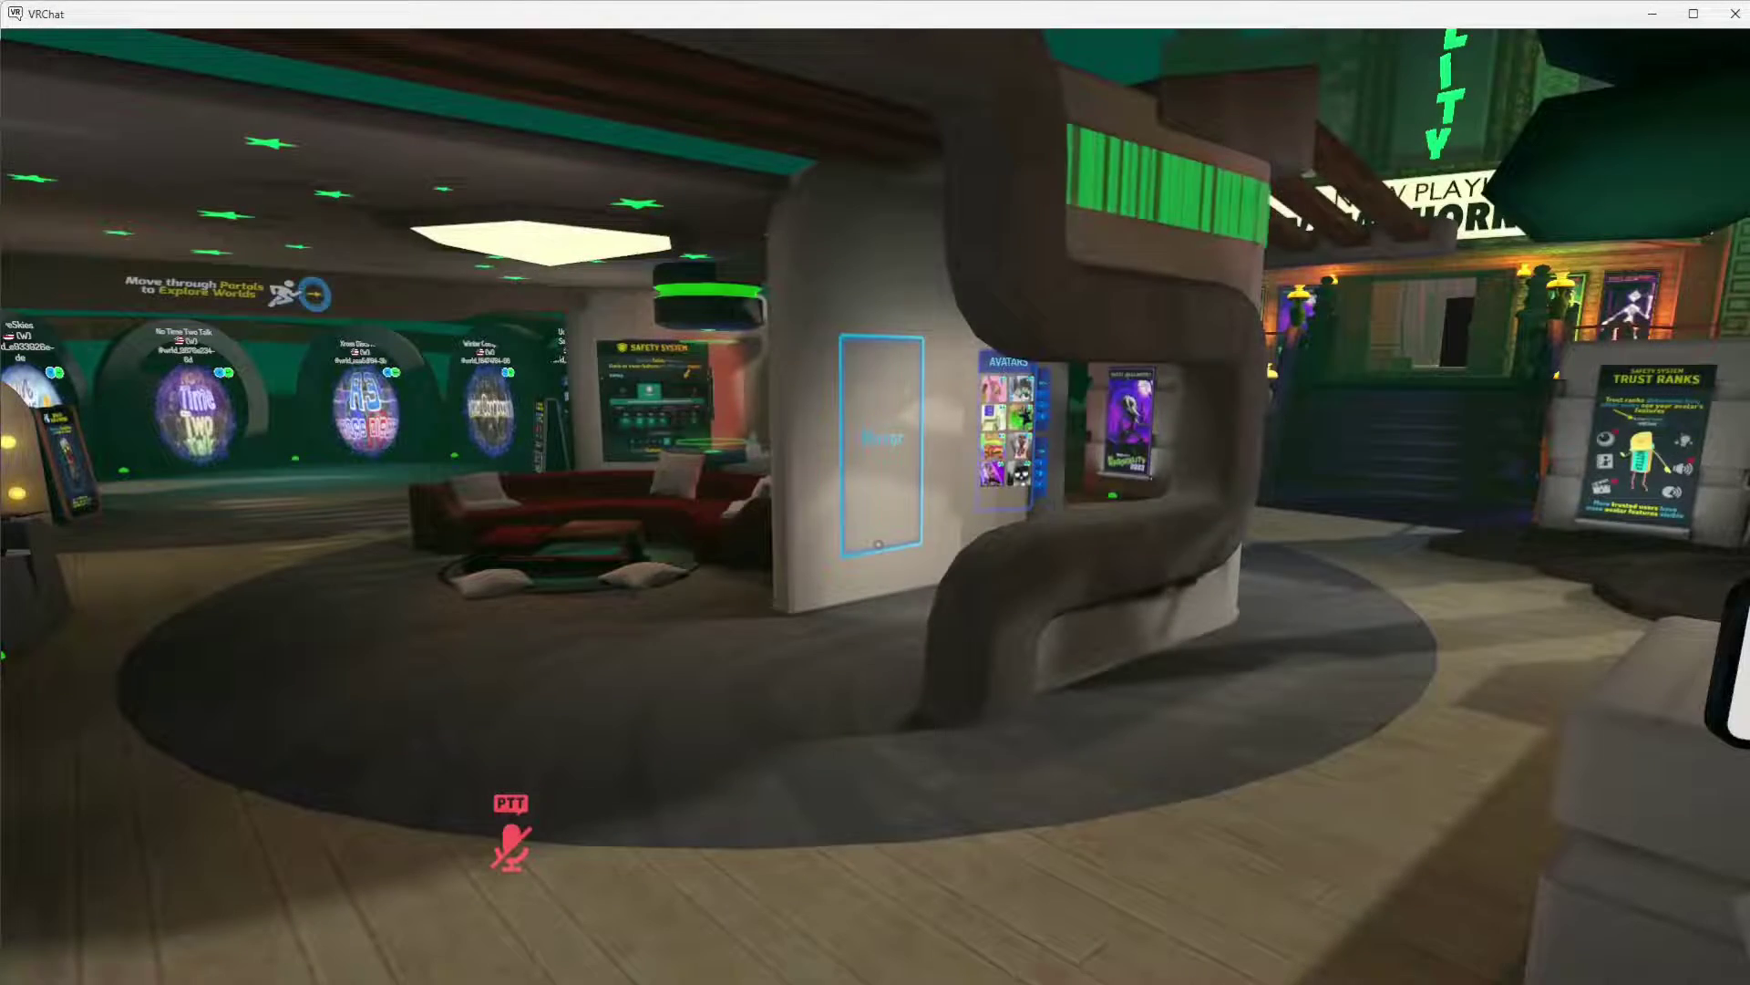
Step: Change into the locally built 'SDK: model' avatar from the Avatars list
key(Escape)
click(817, 629)
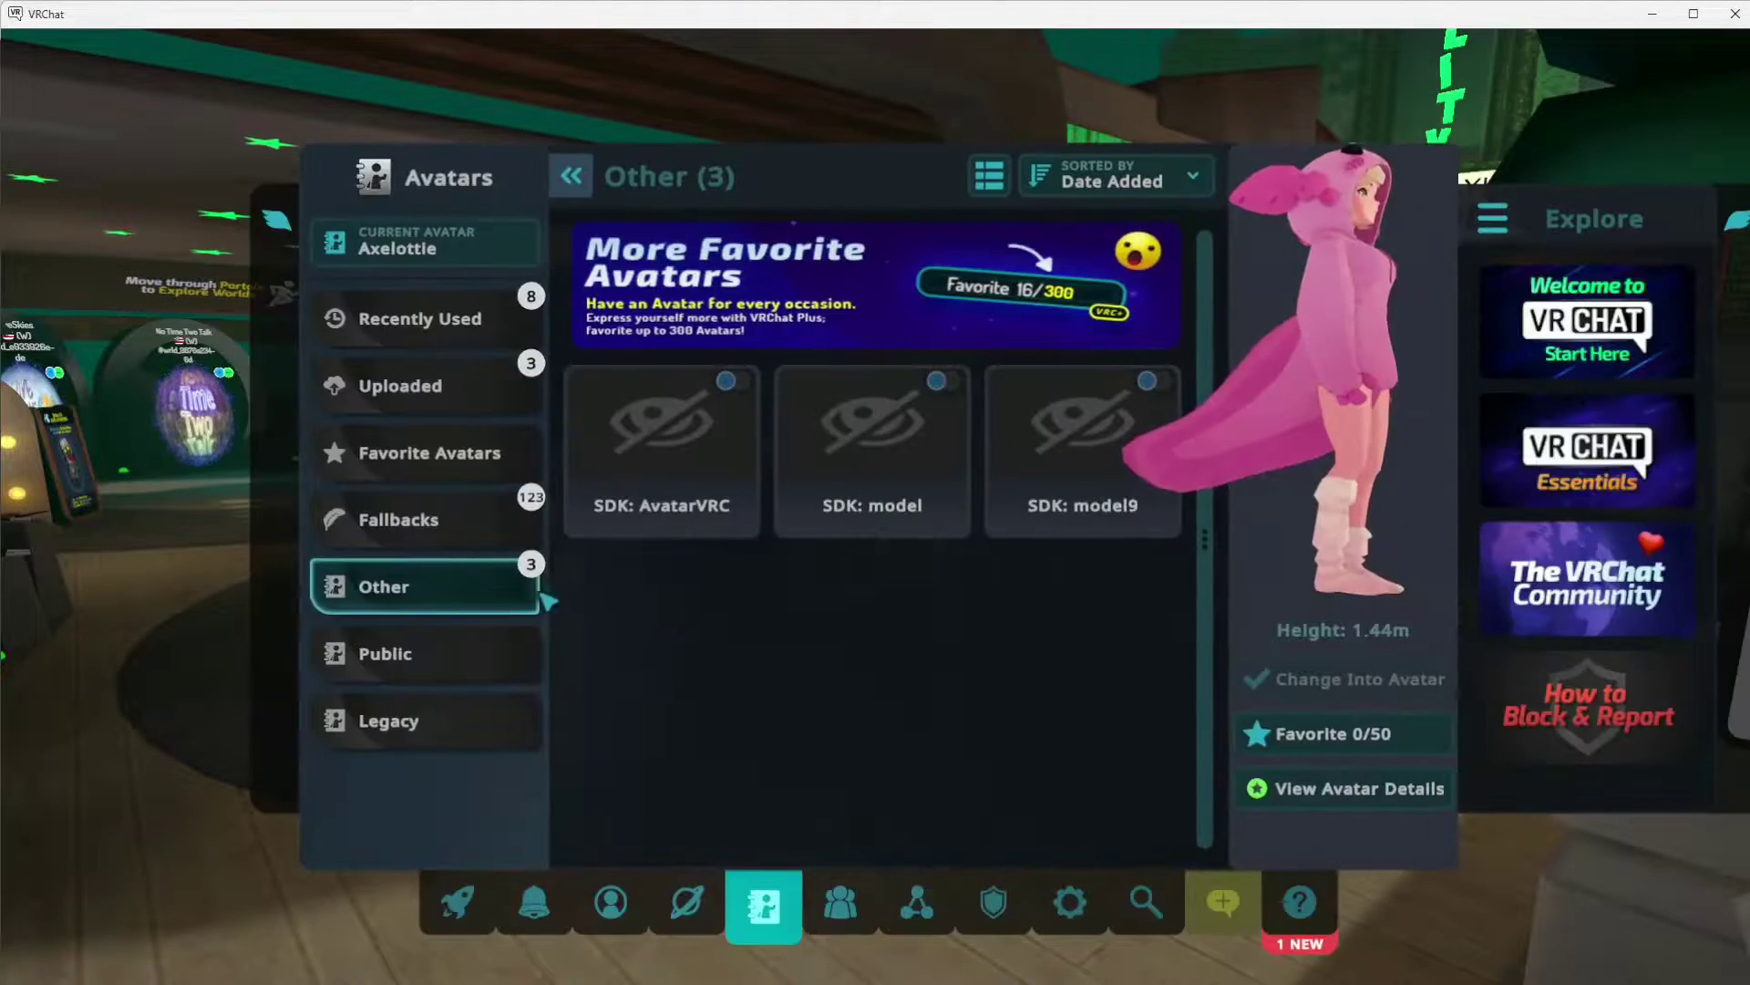
click(851, 475)
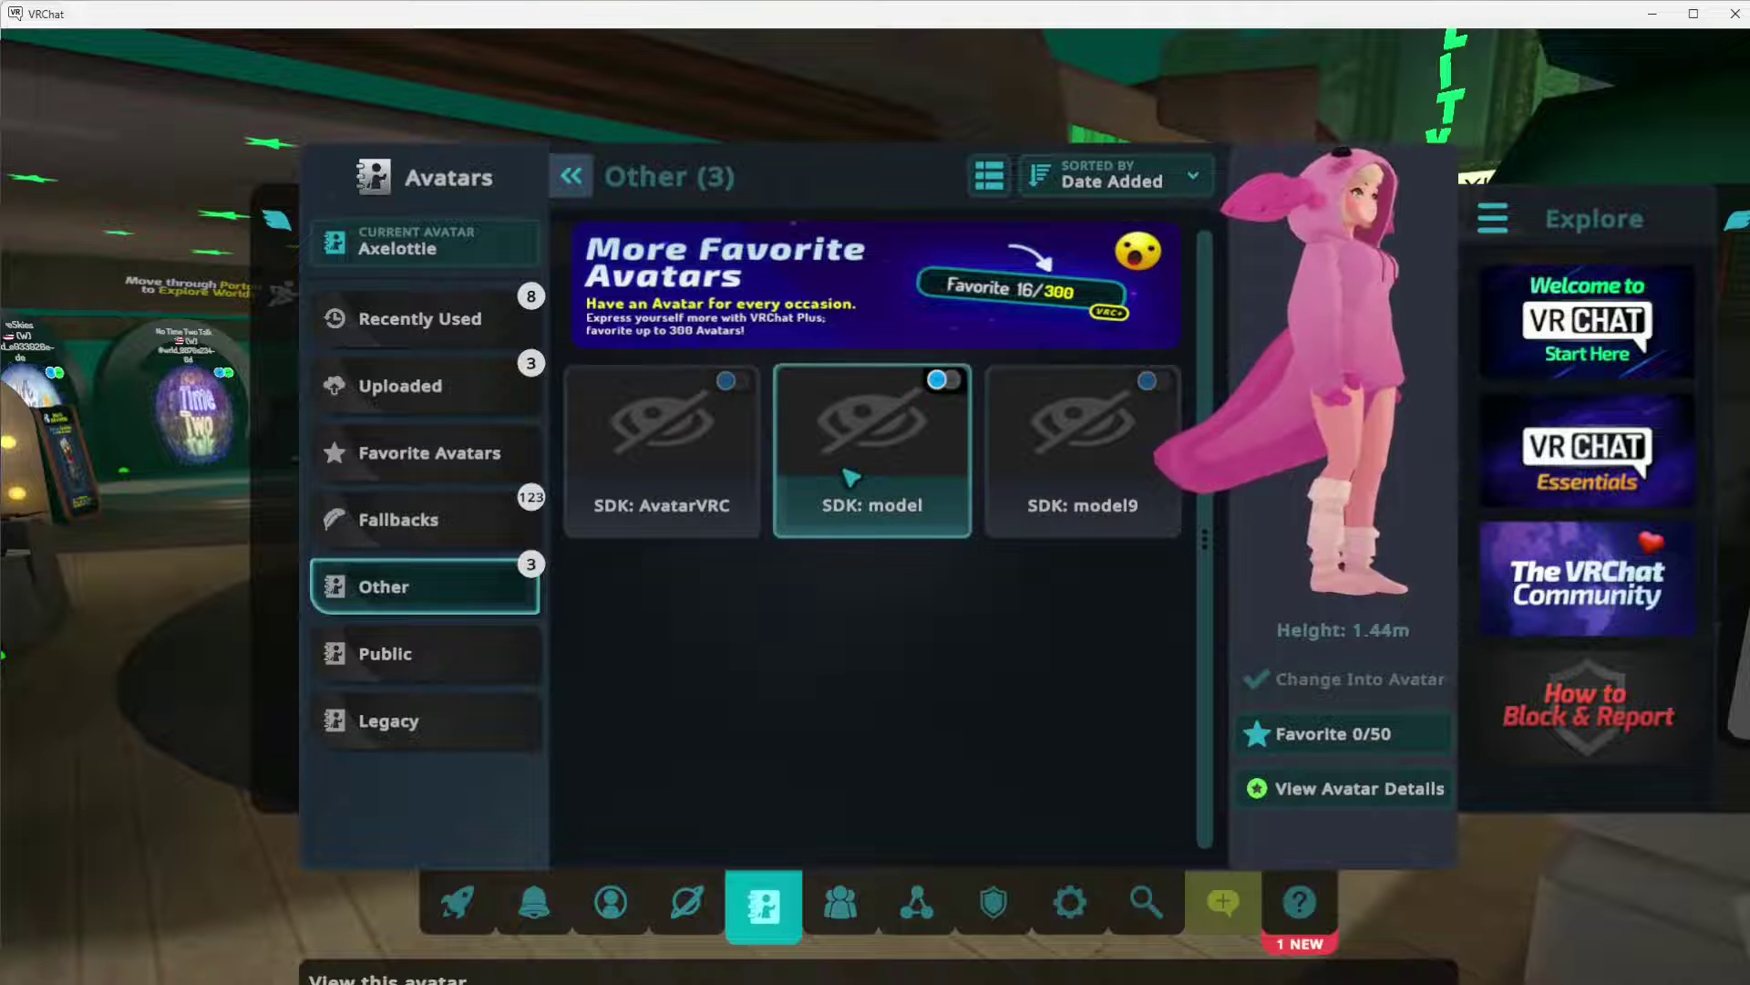
click(1267, 679)
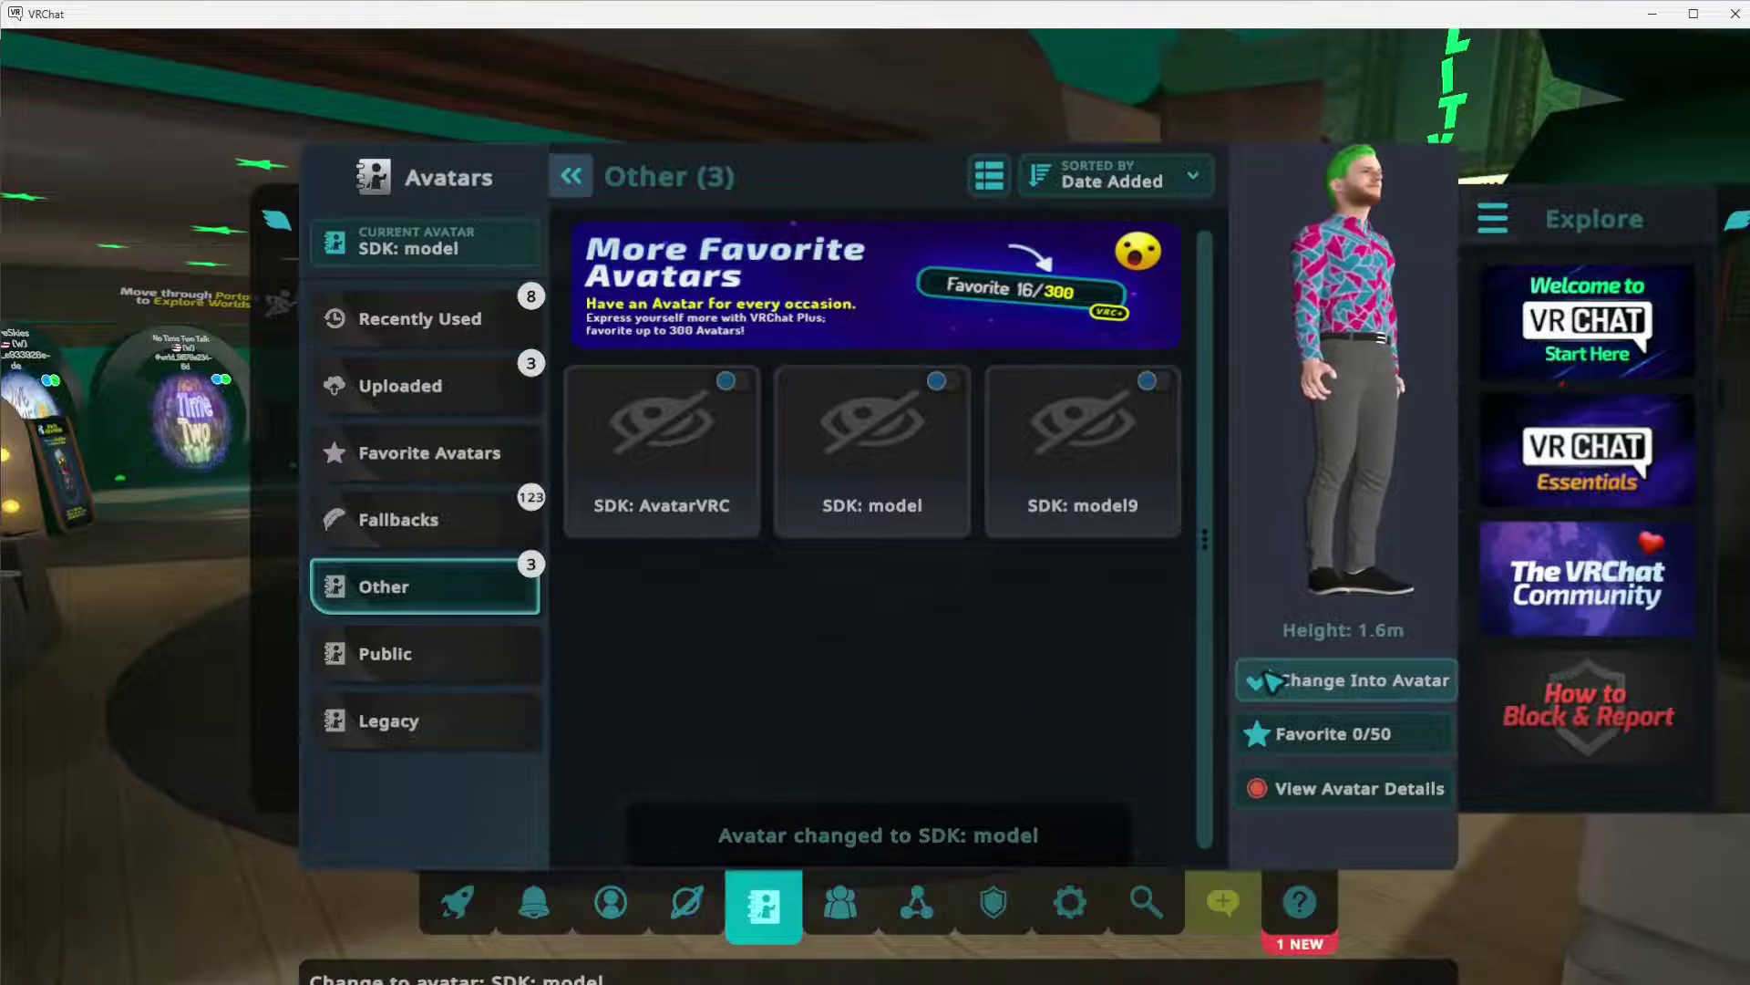
Step: Walk the green-haired test avatar up to the mirror, jump in front of it, and toggle push-to-talk
key(Escape)
key(w)
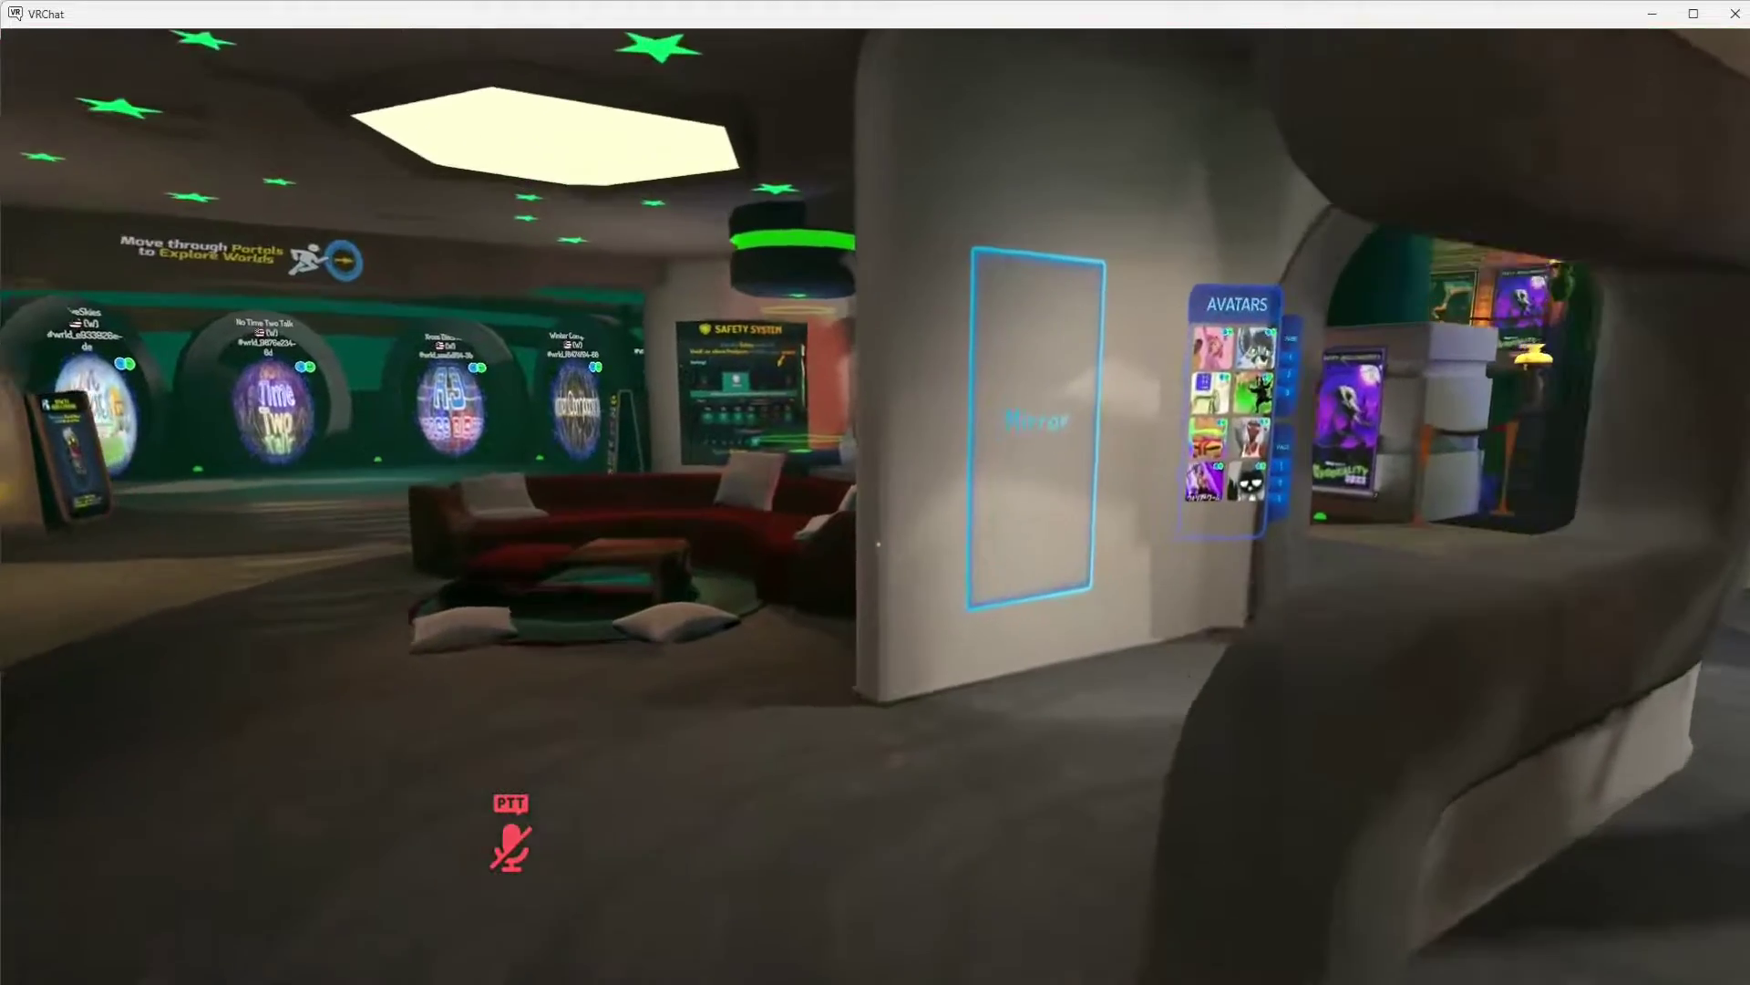
key(w)
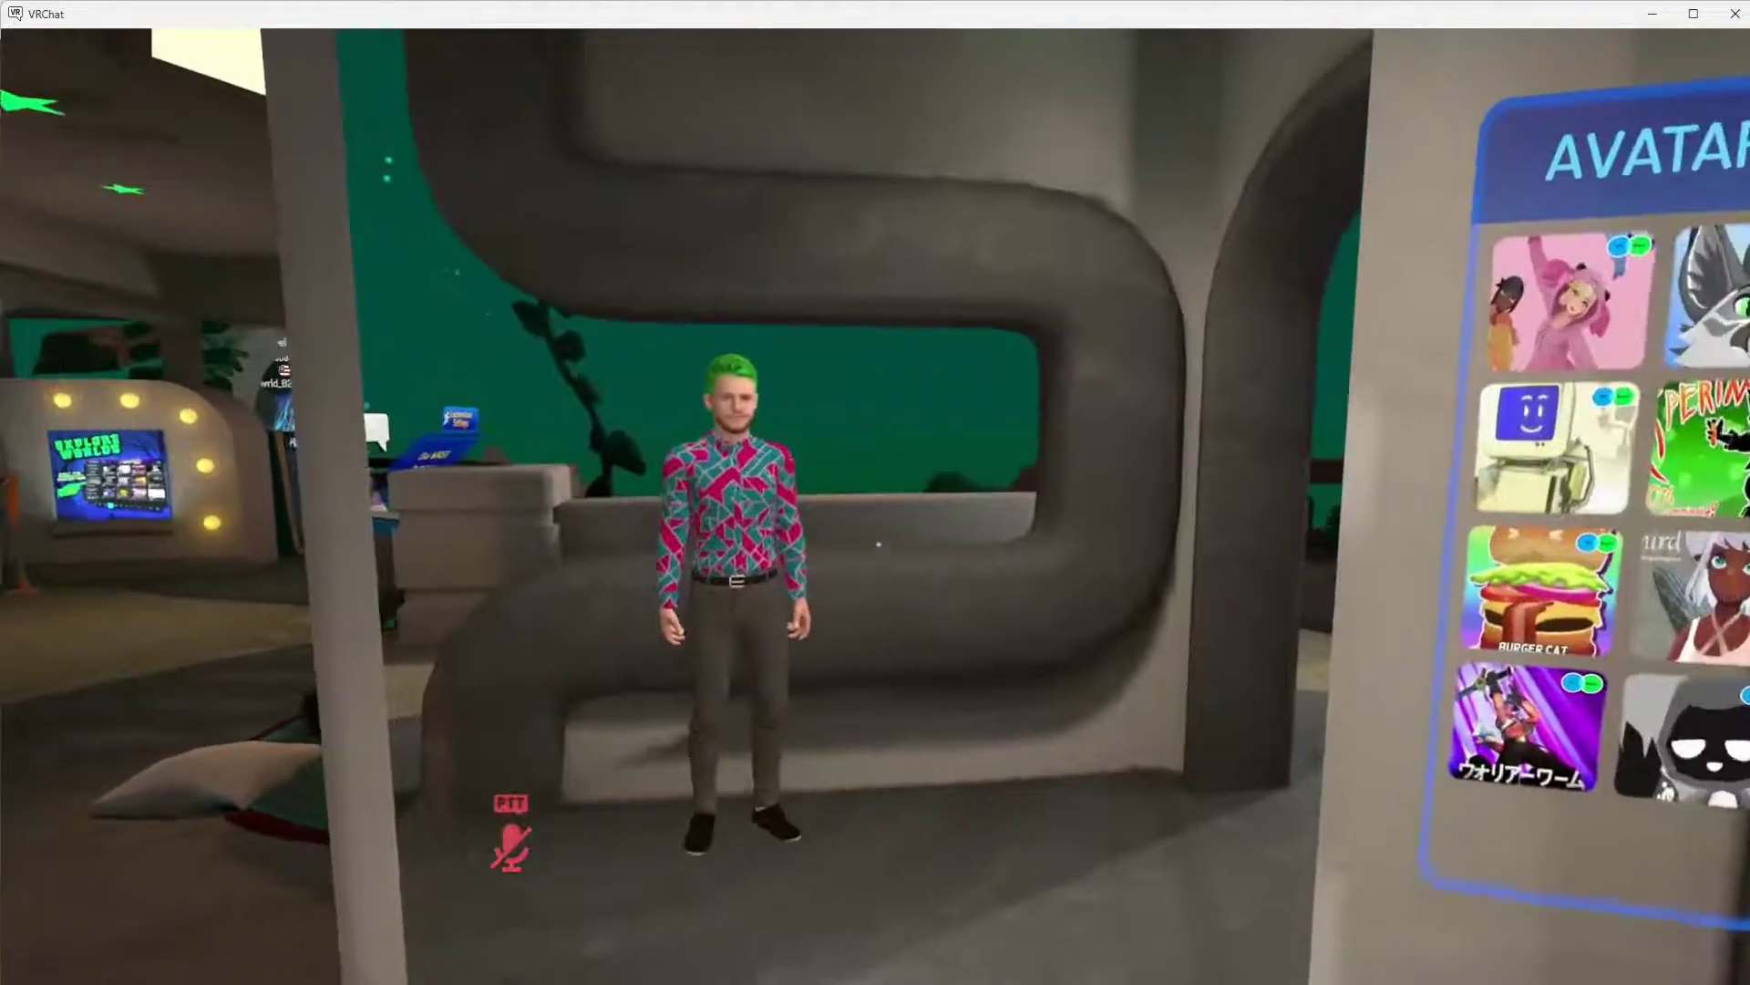
key(v)
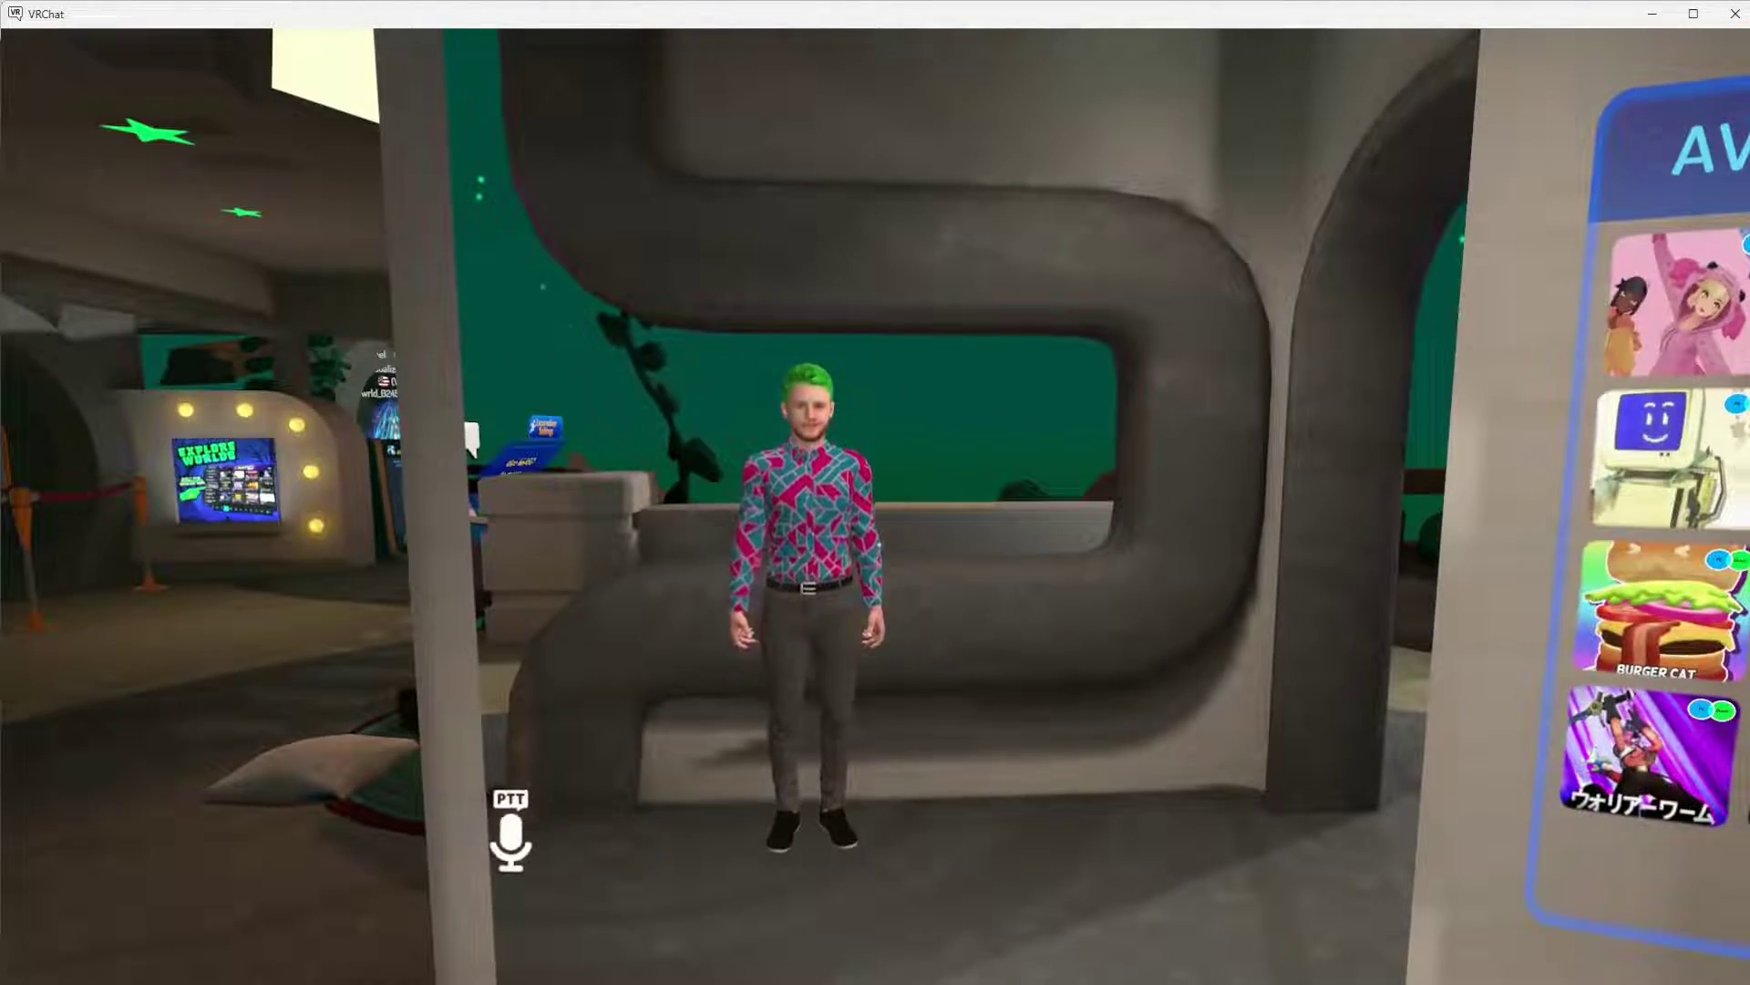
key(space)
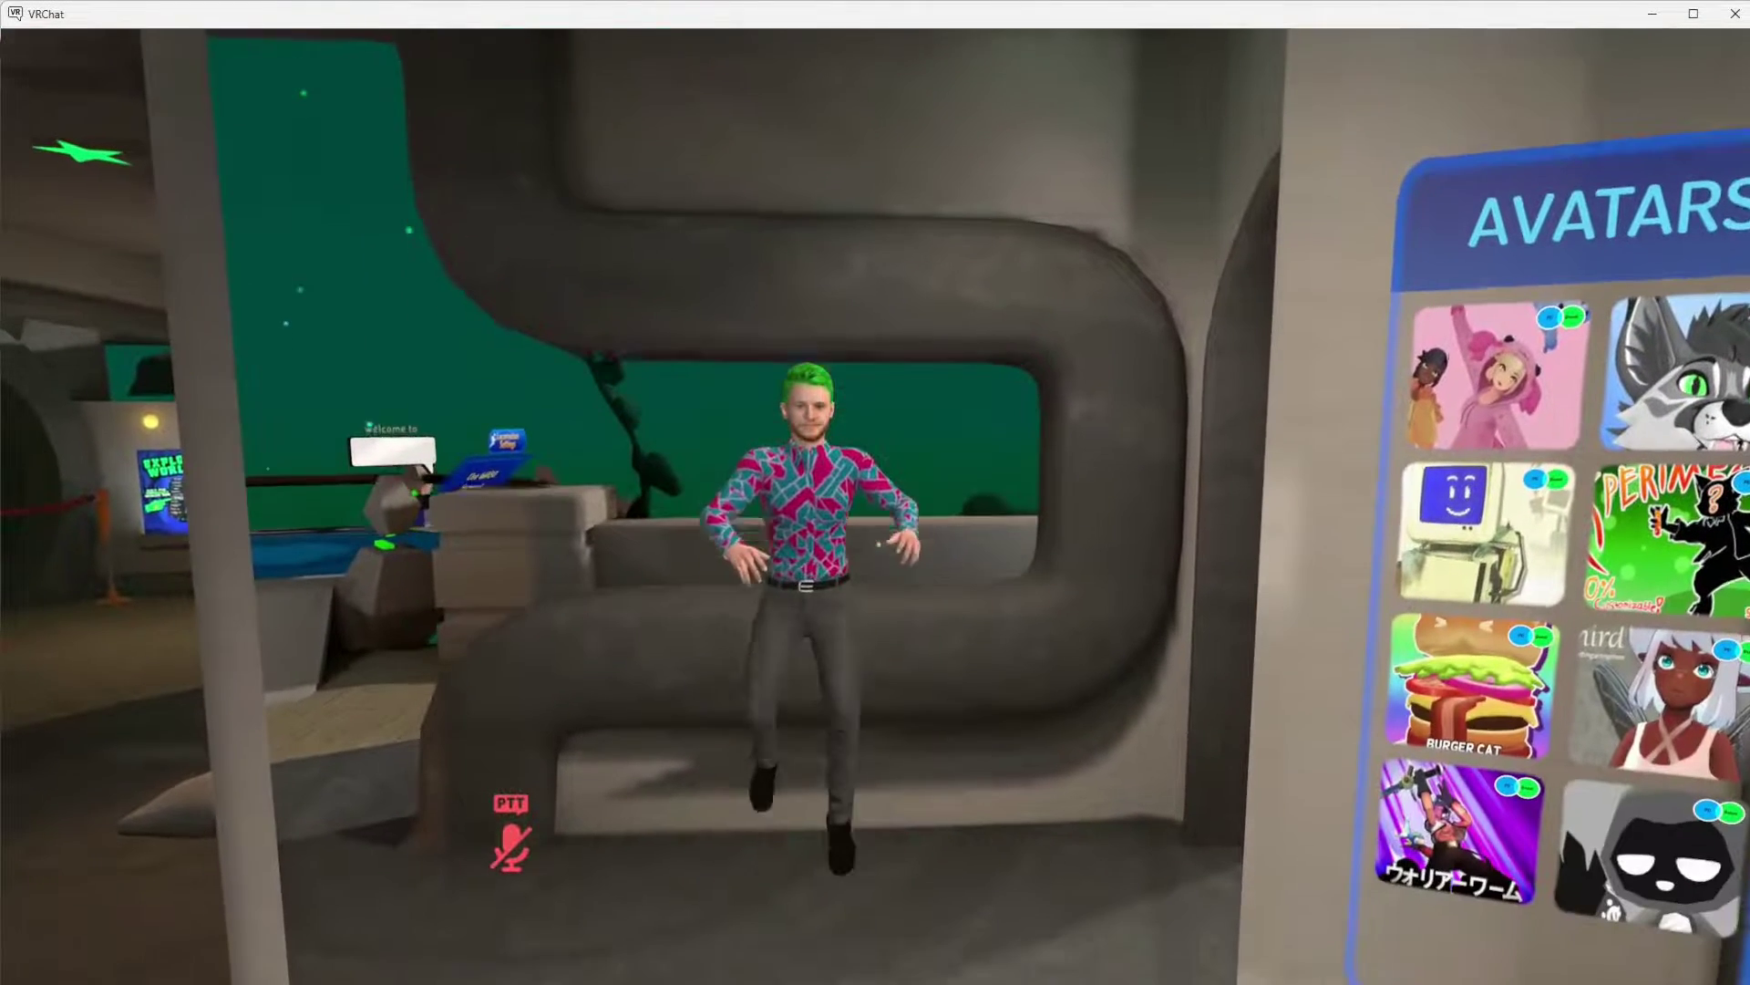
key(v)
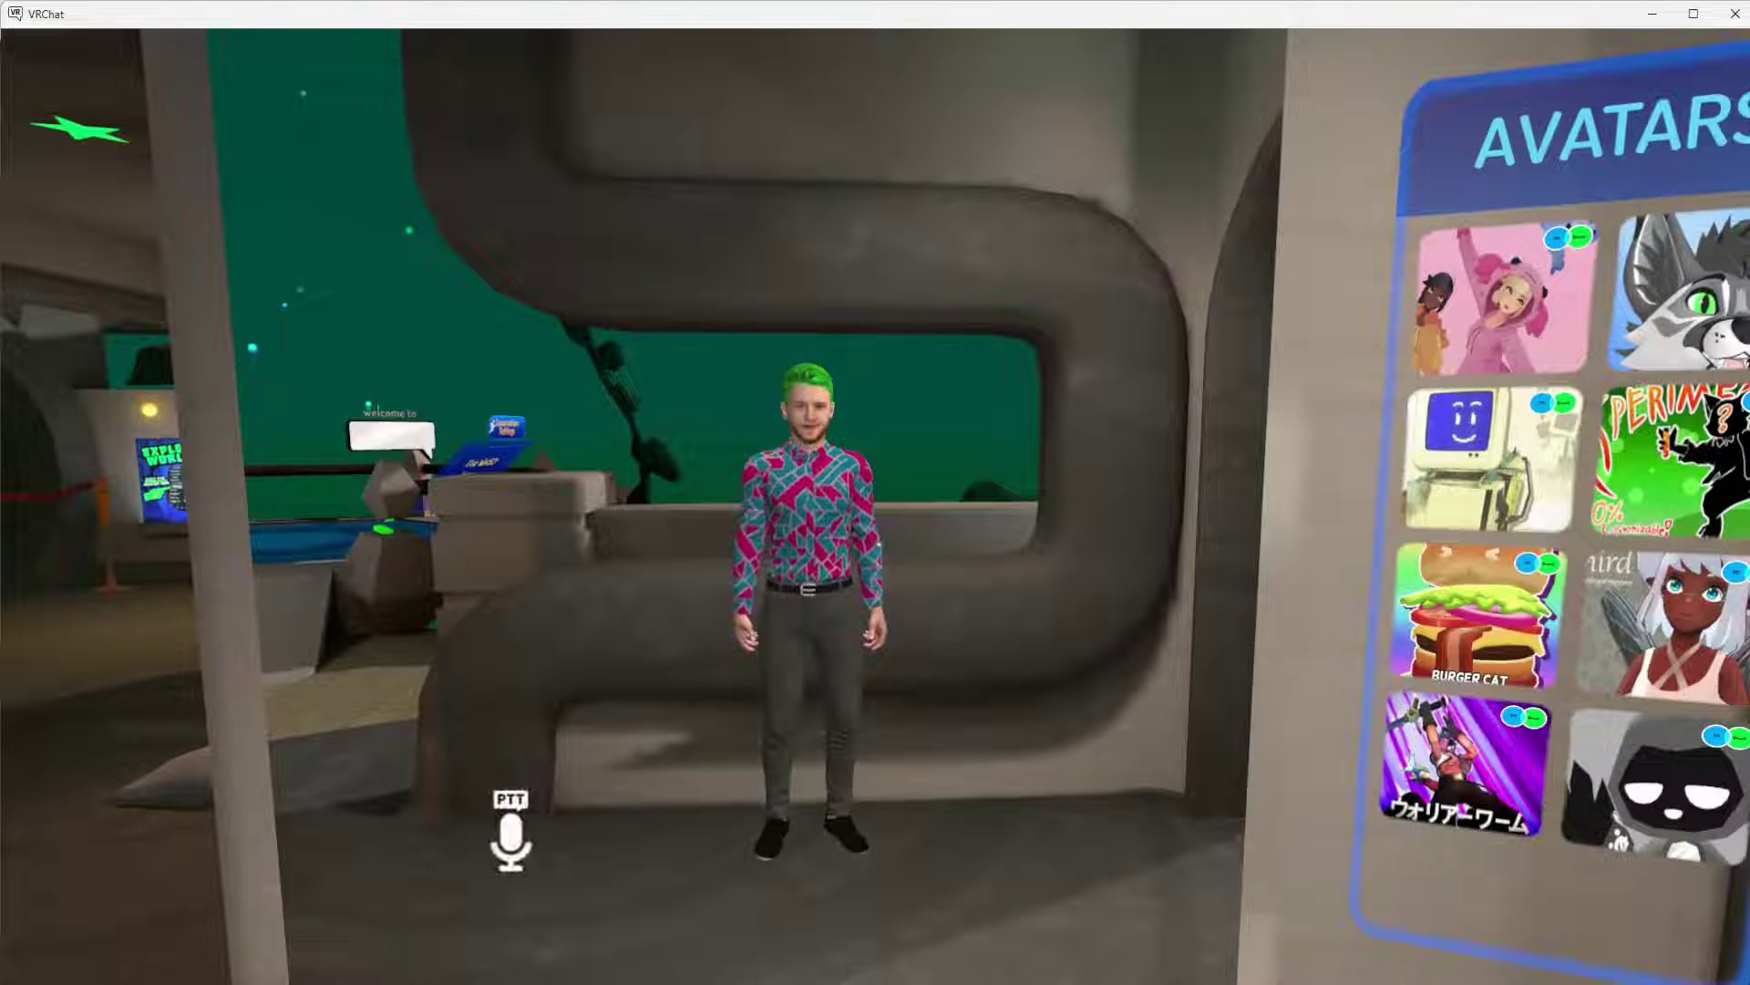
key(v)
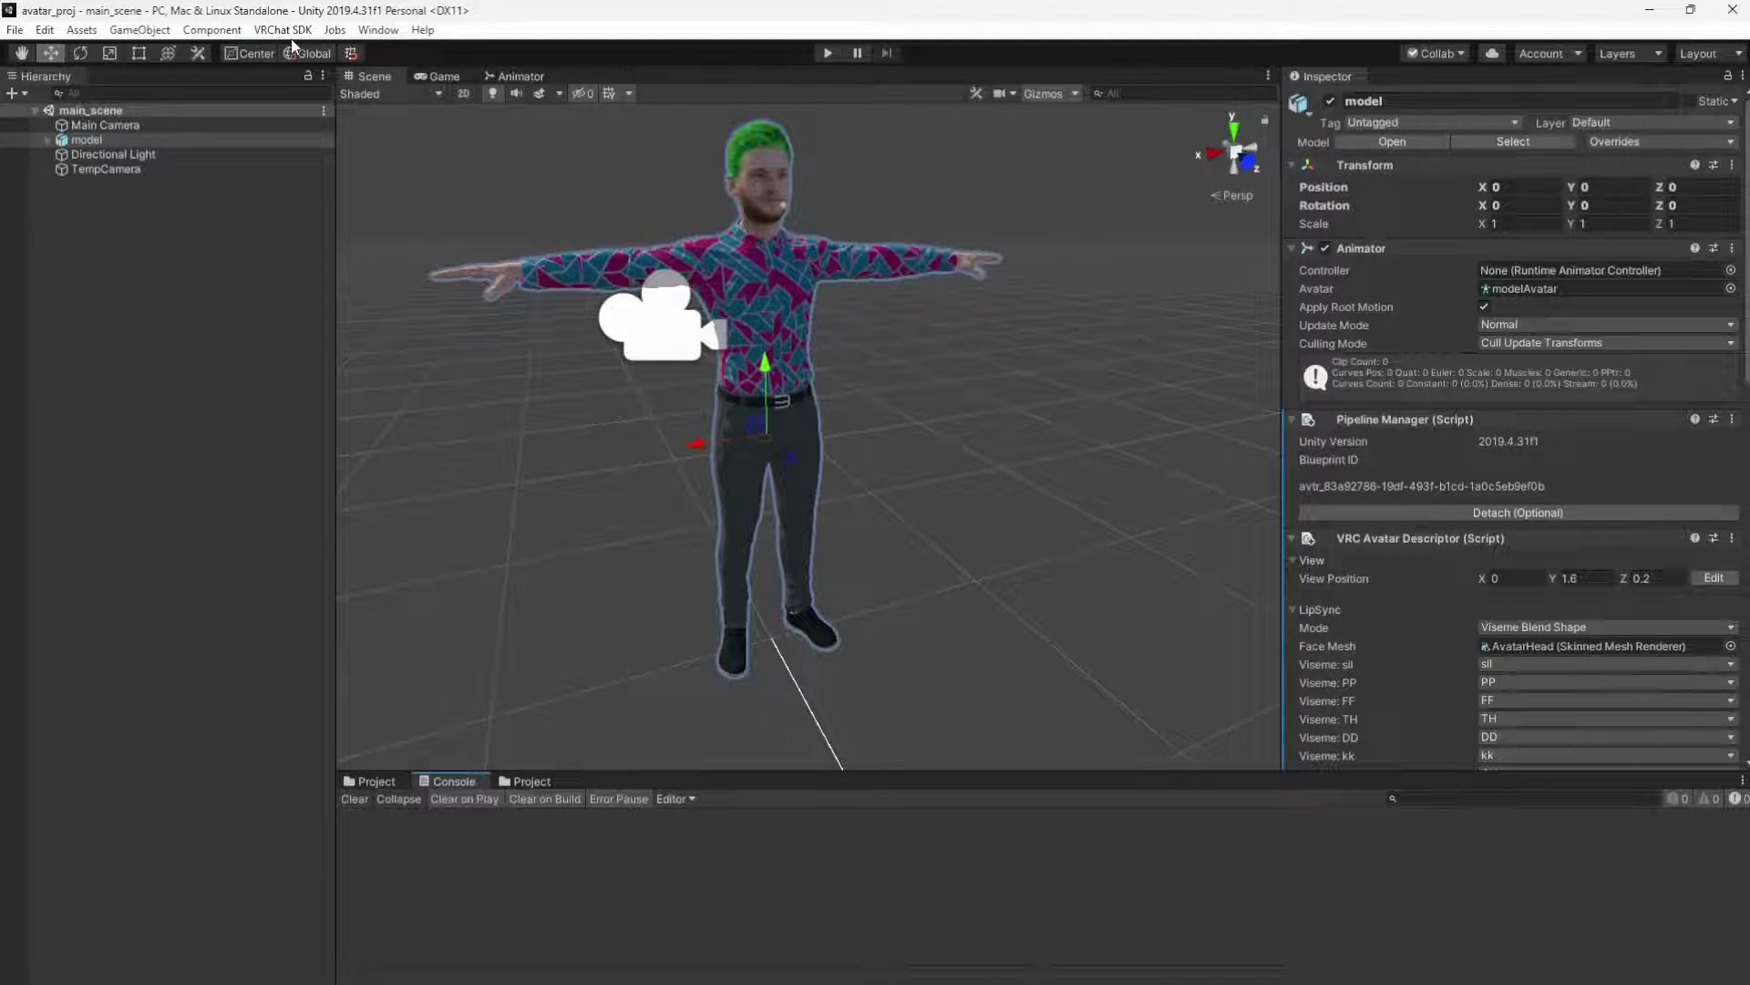
Step: From the VRChat SDK Control Panel's Builder, Build & Publish the Crazy colored avatar
click(290, 31)
click(294, 81)
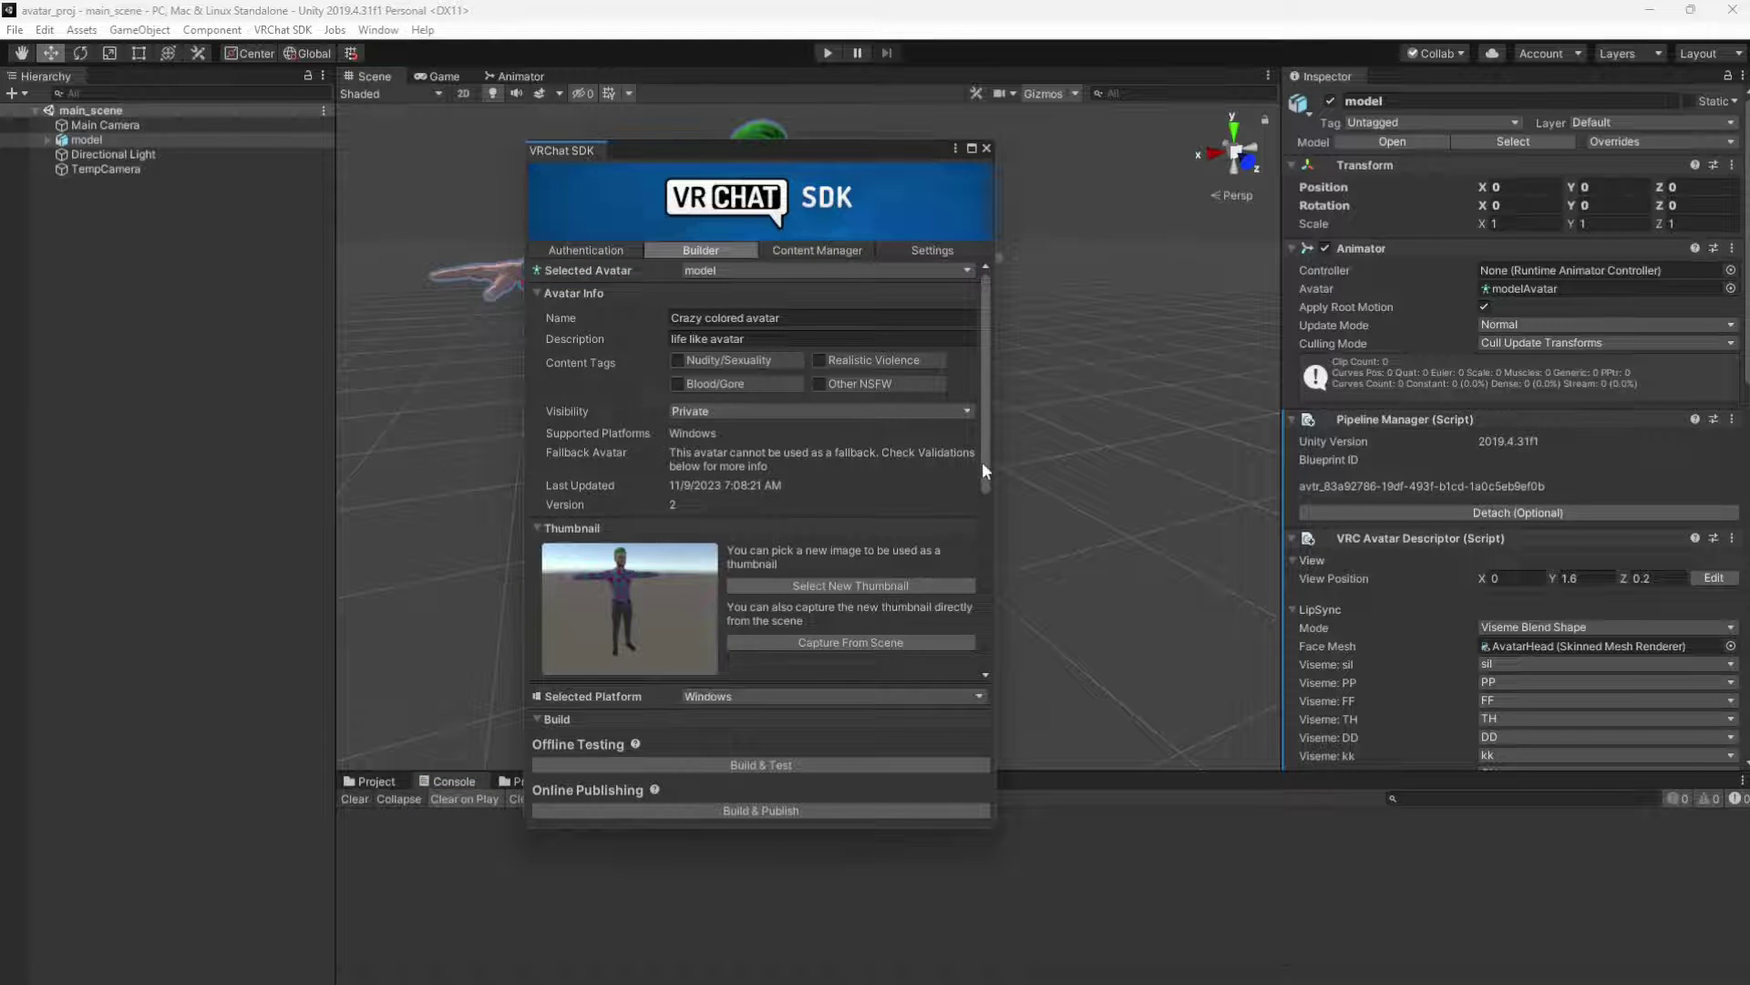
drag(983, 463, 980, 616)
click(816, 807)
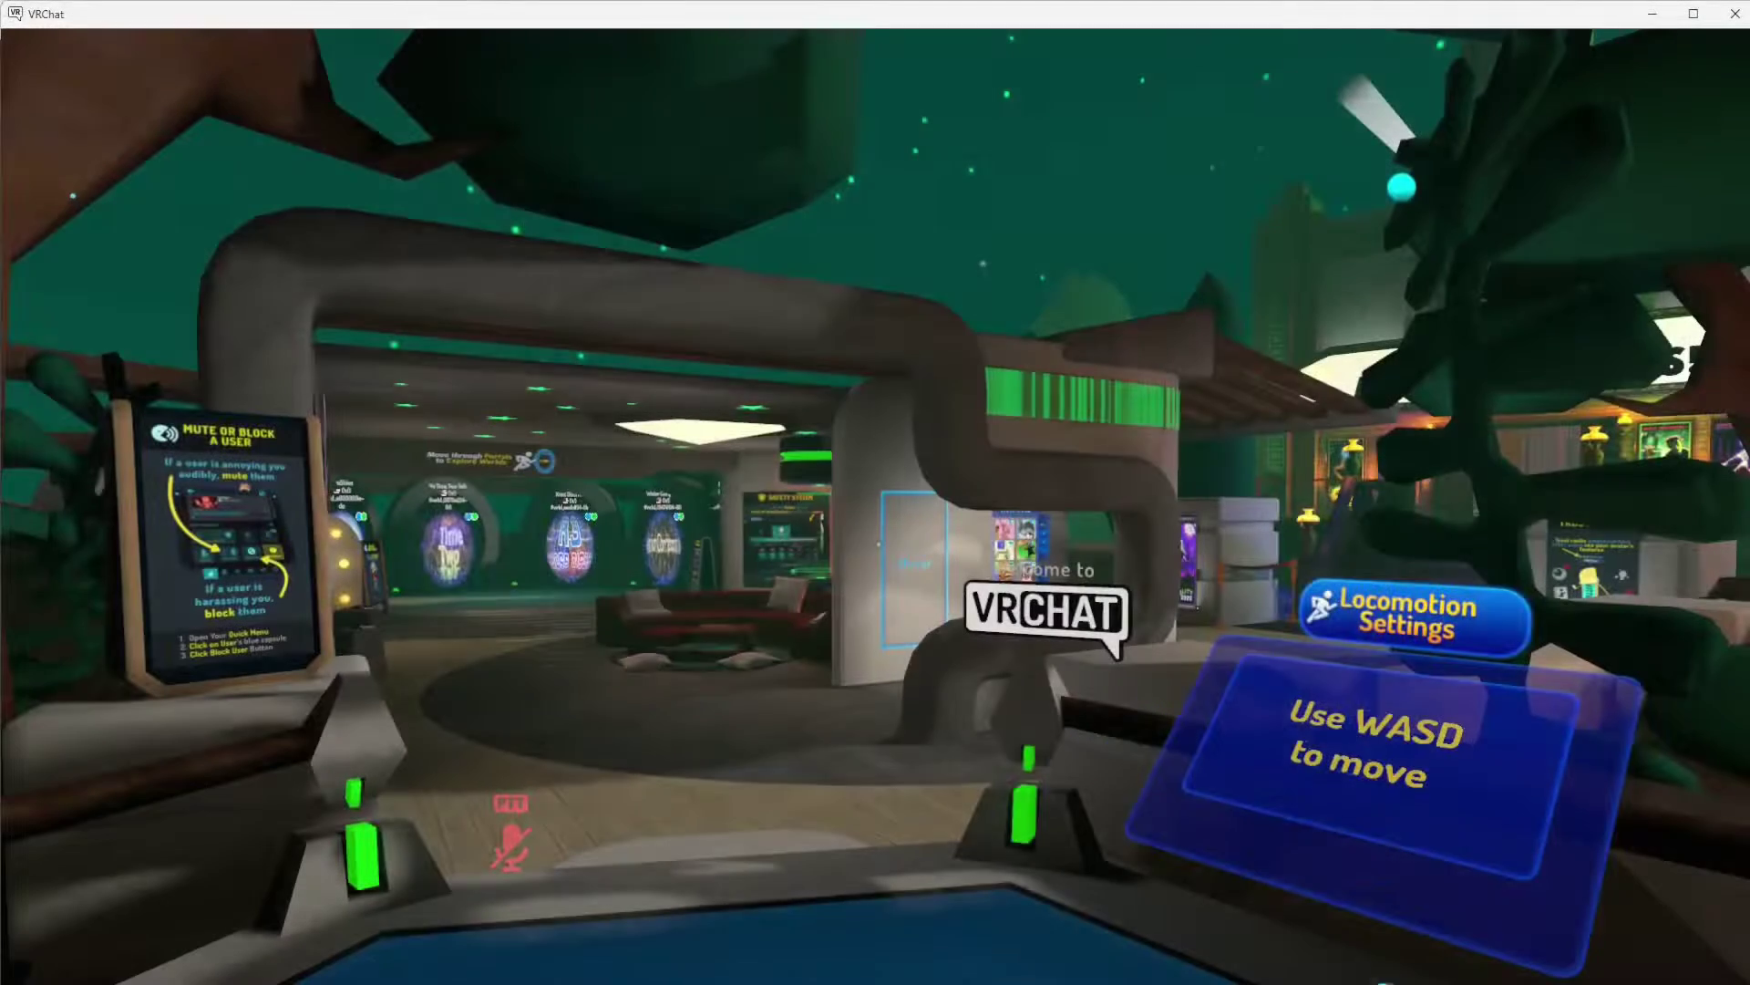
Step: Pick Crazy color avatar from the Uploaded avatars list and change into it
key(Escape)
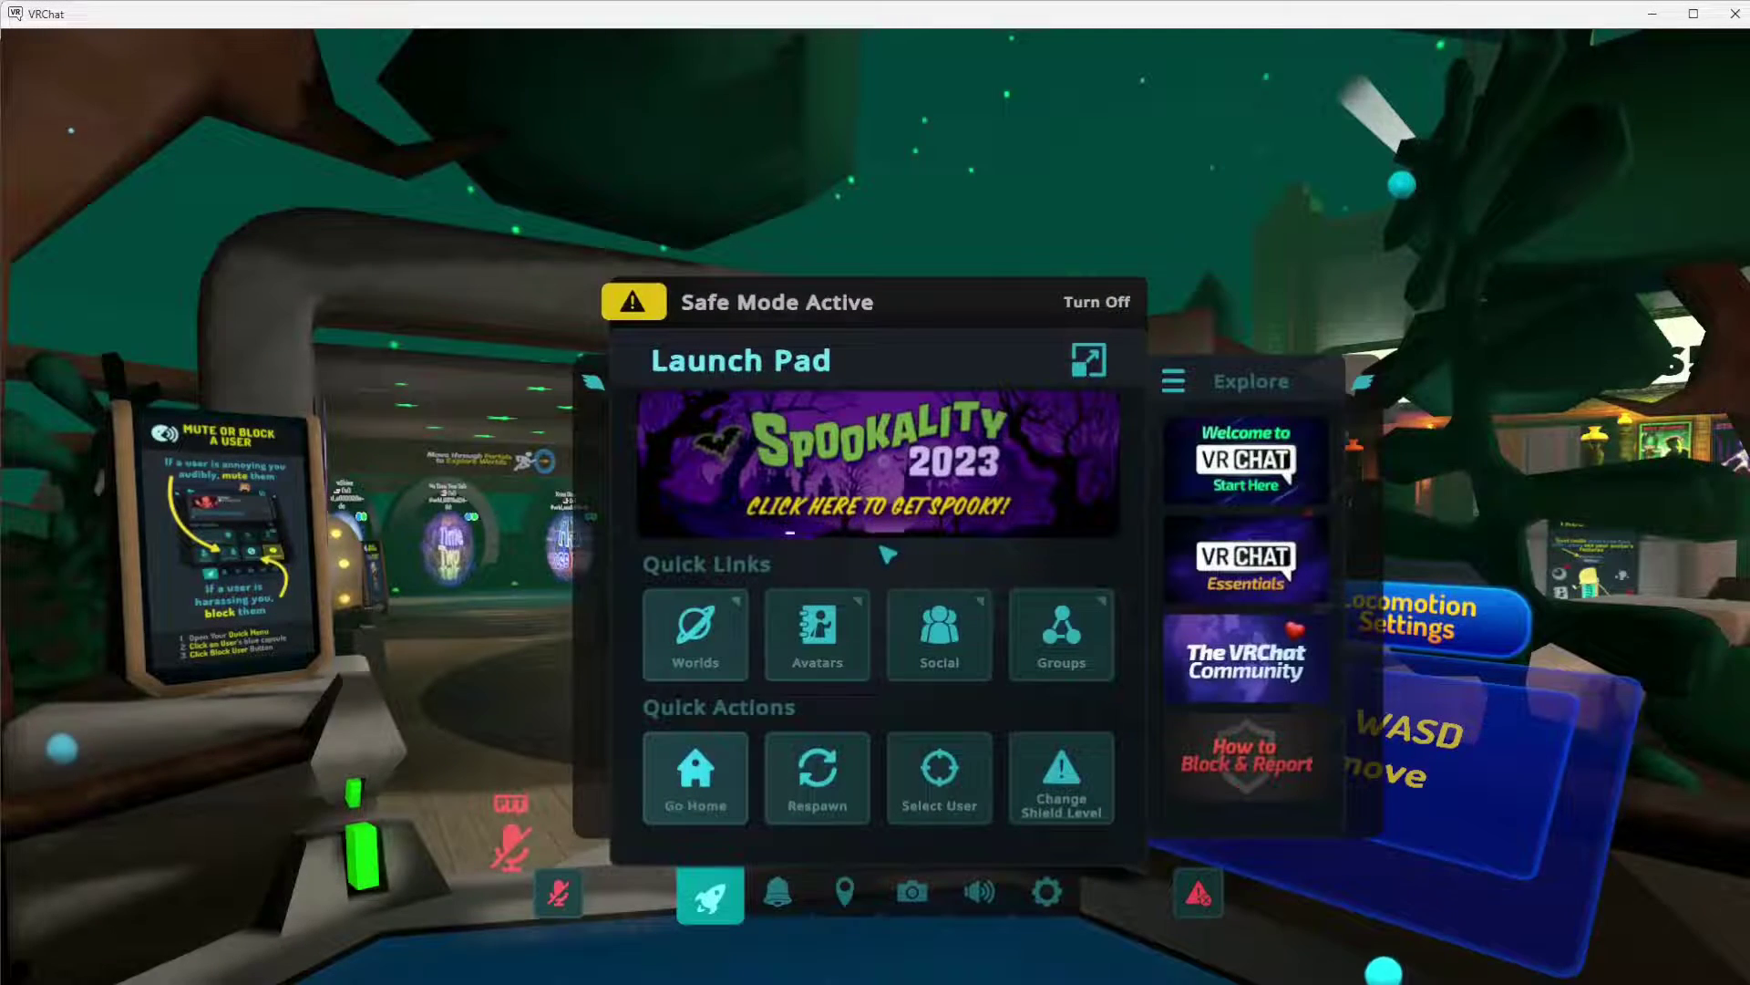
click(840, 629)
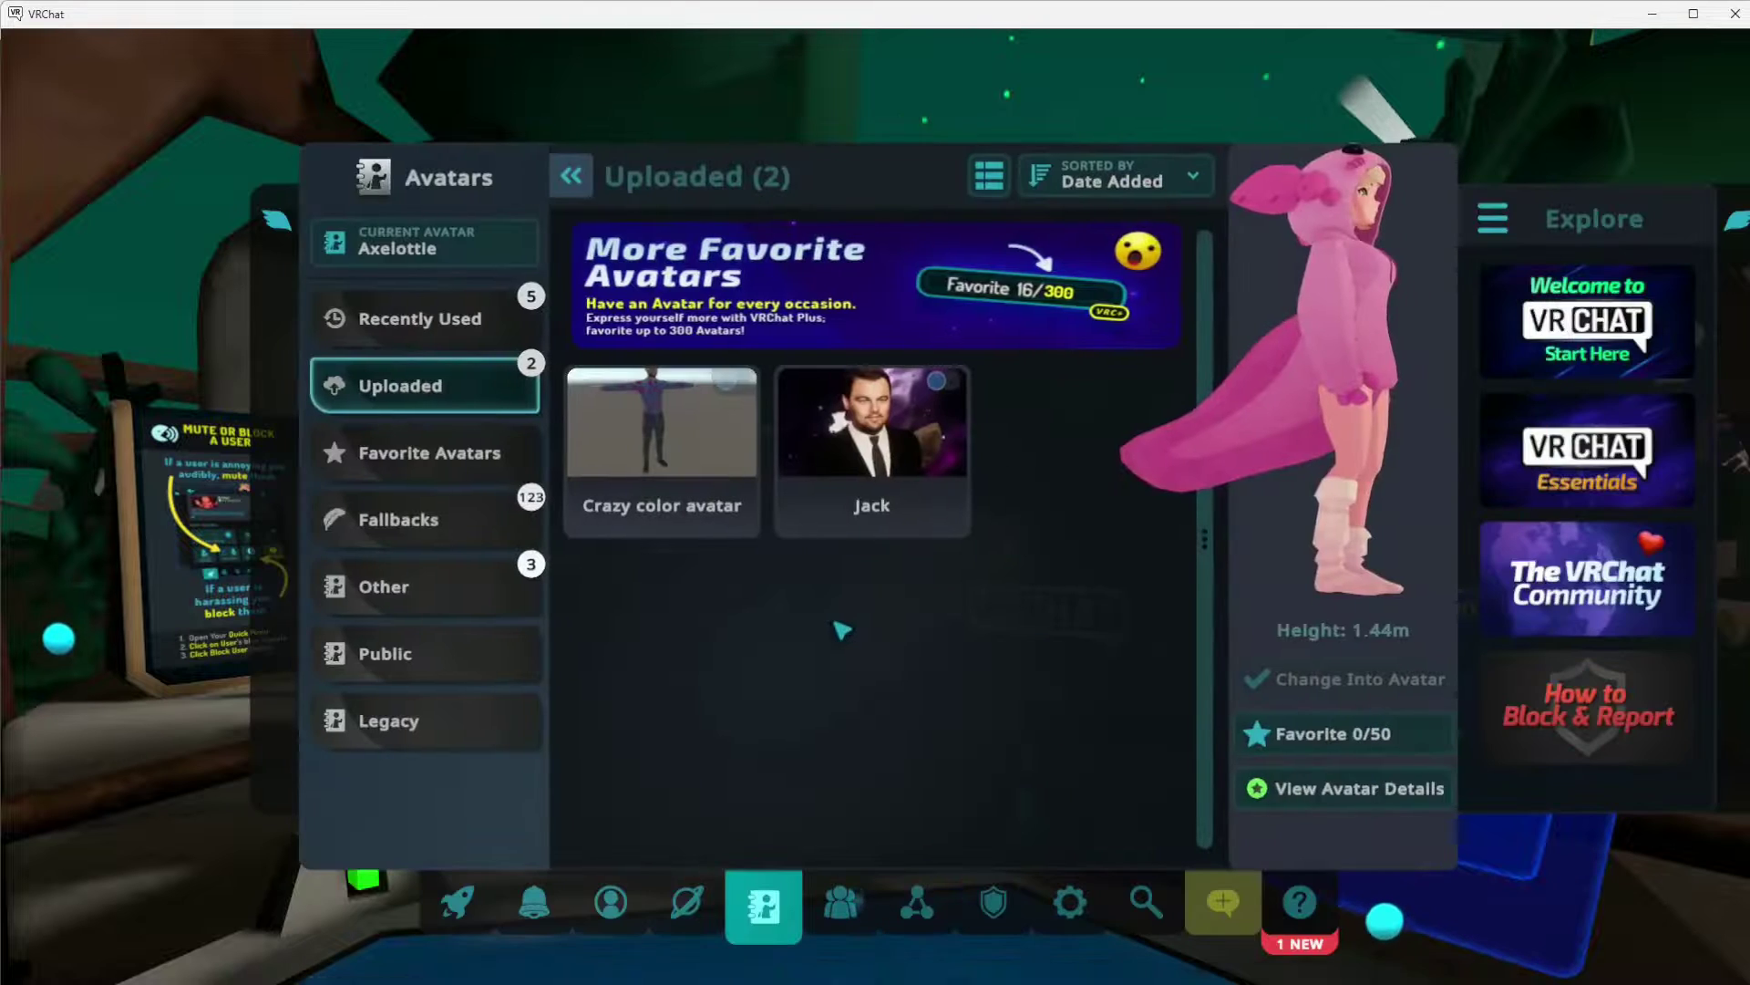
click(616, 458)
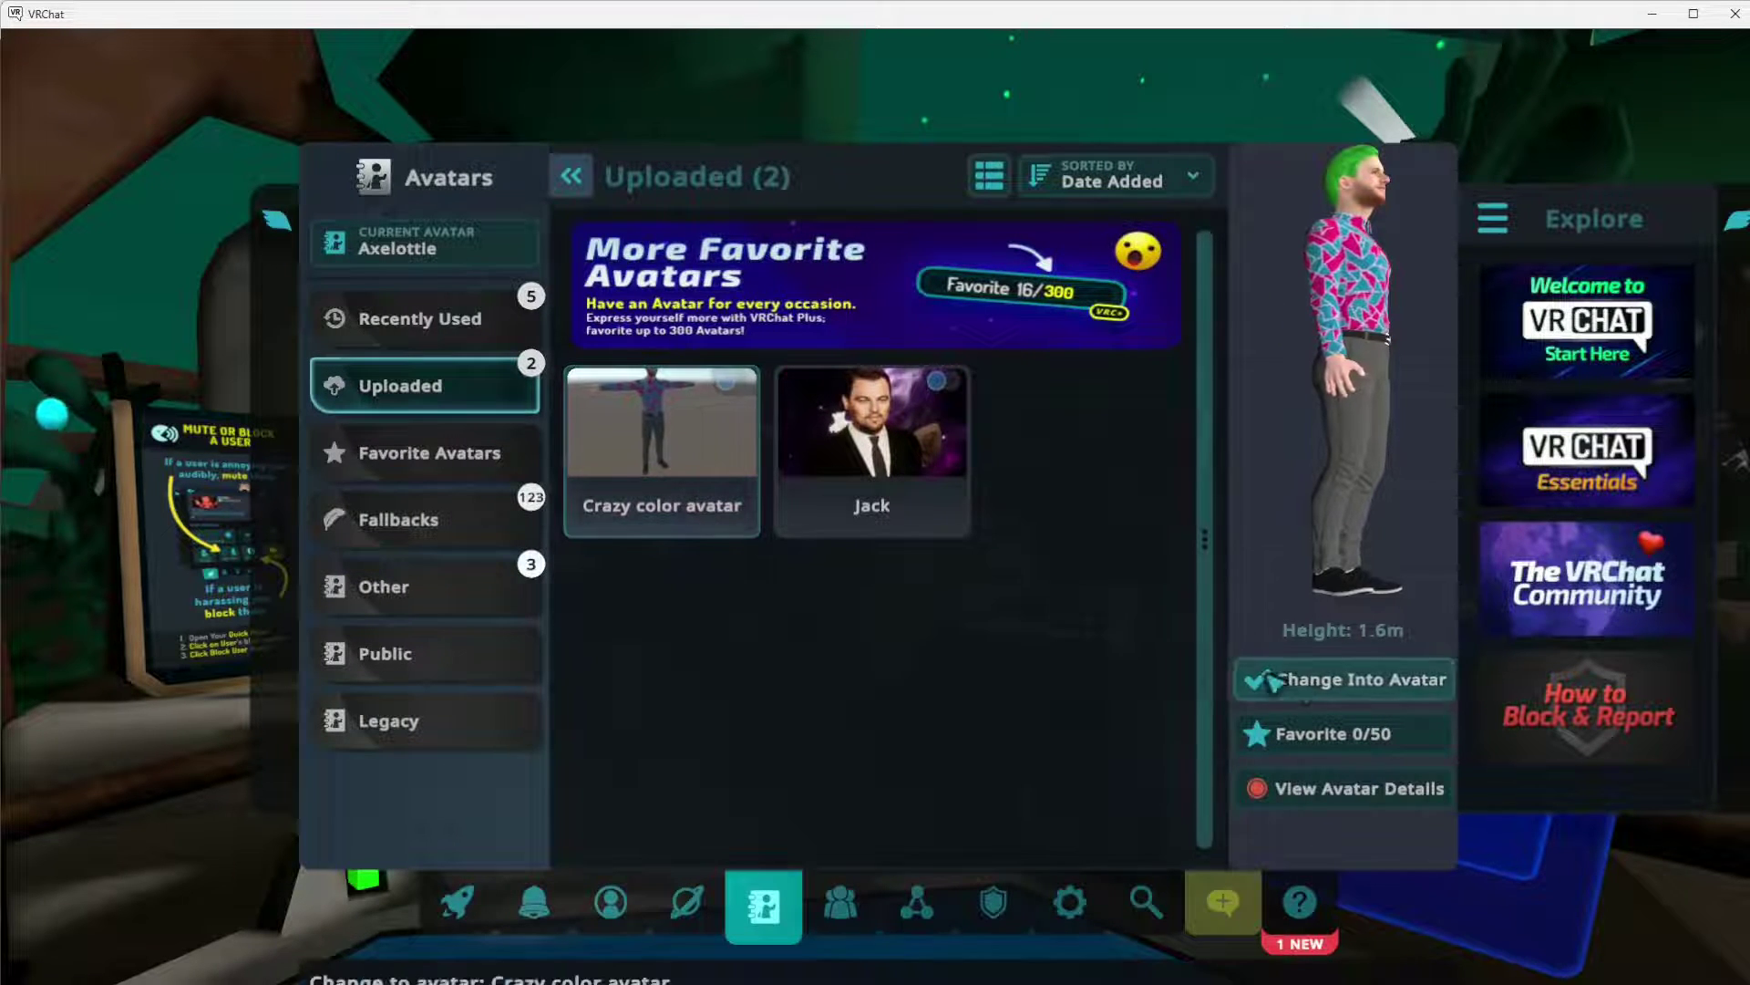
click(1273, 680)
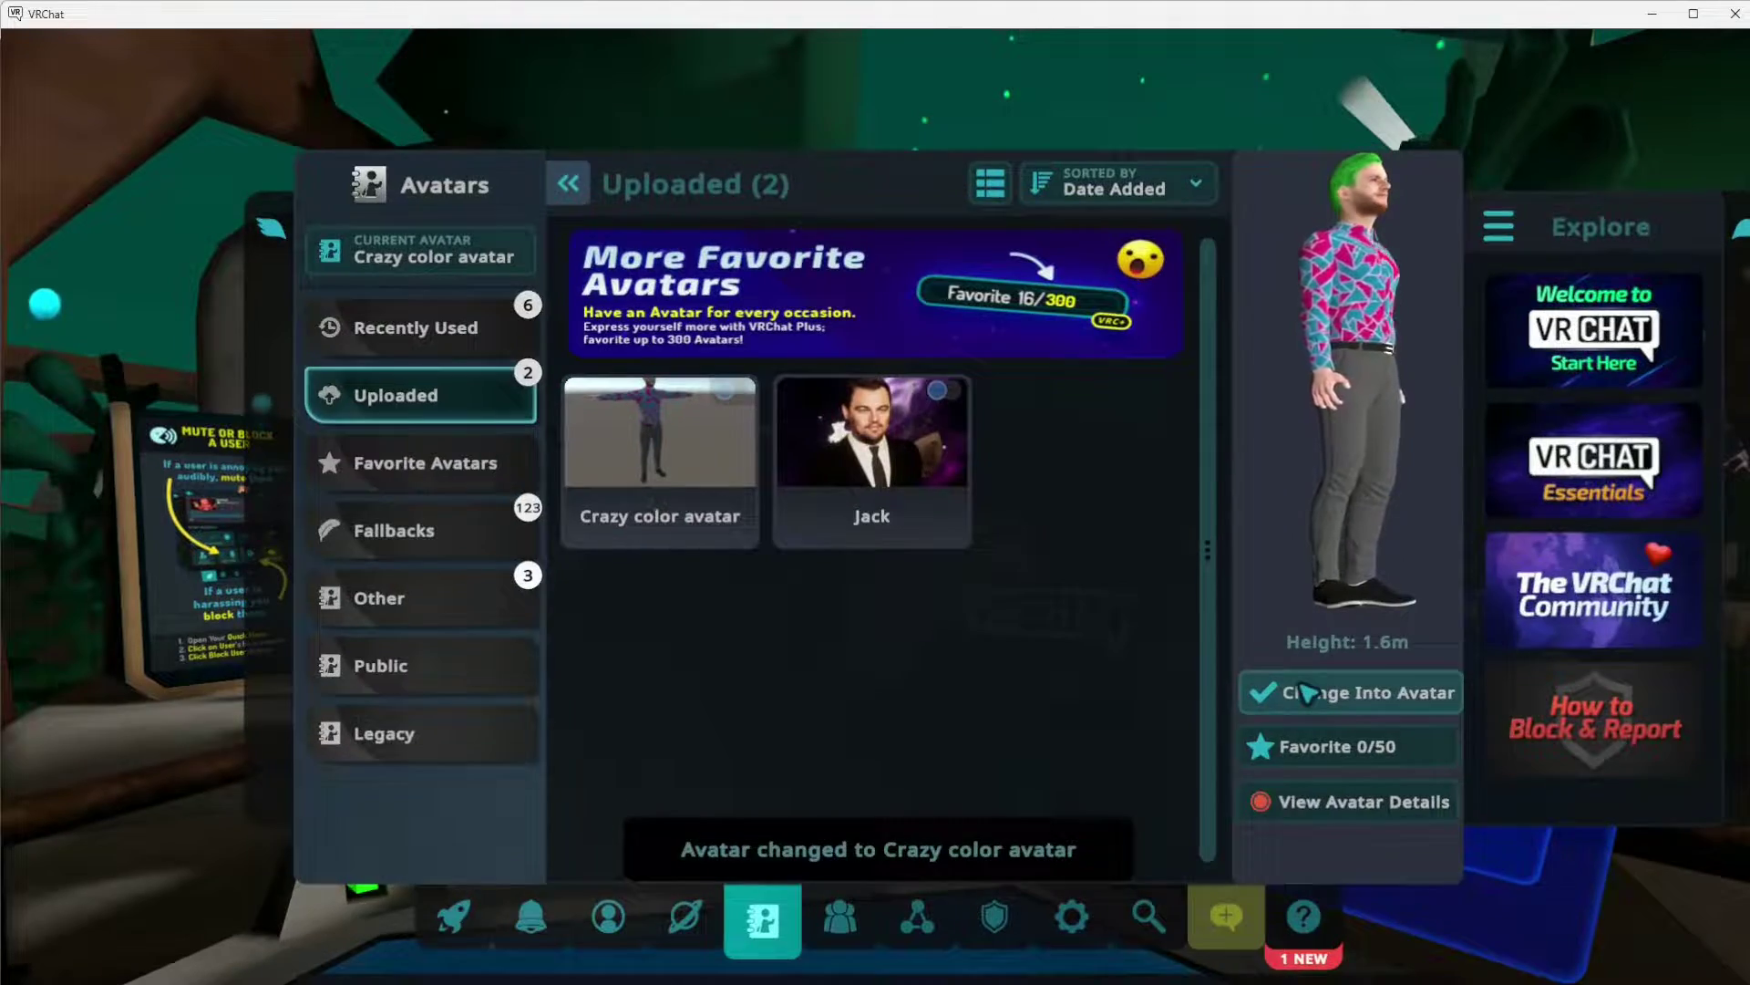
Step: Walk through the lobby and around the pillar to stand facing the mirror
key(Escape)
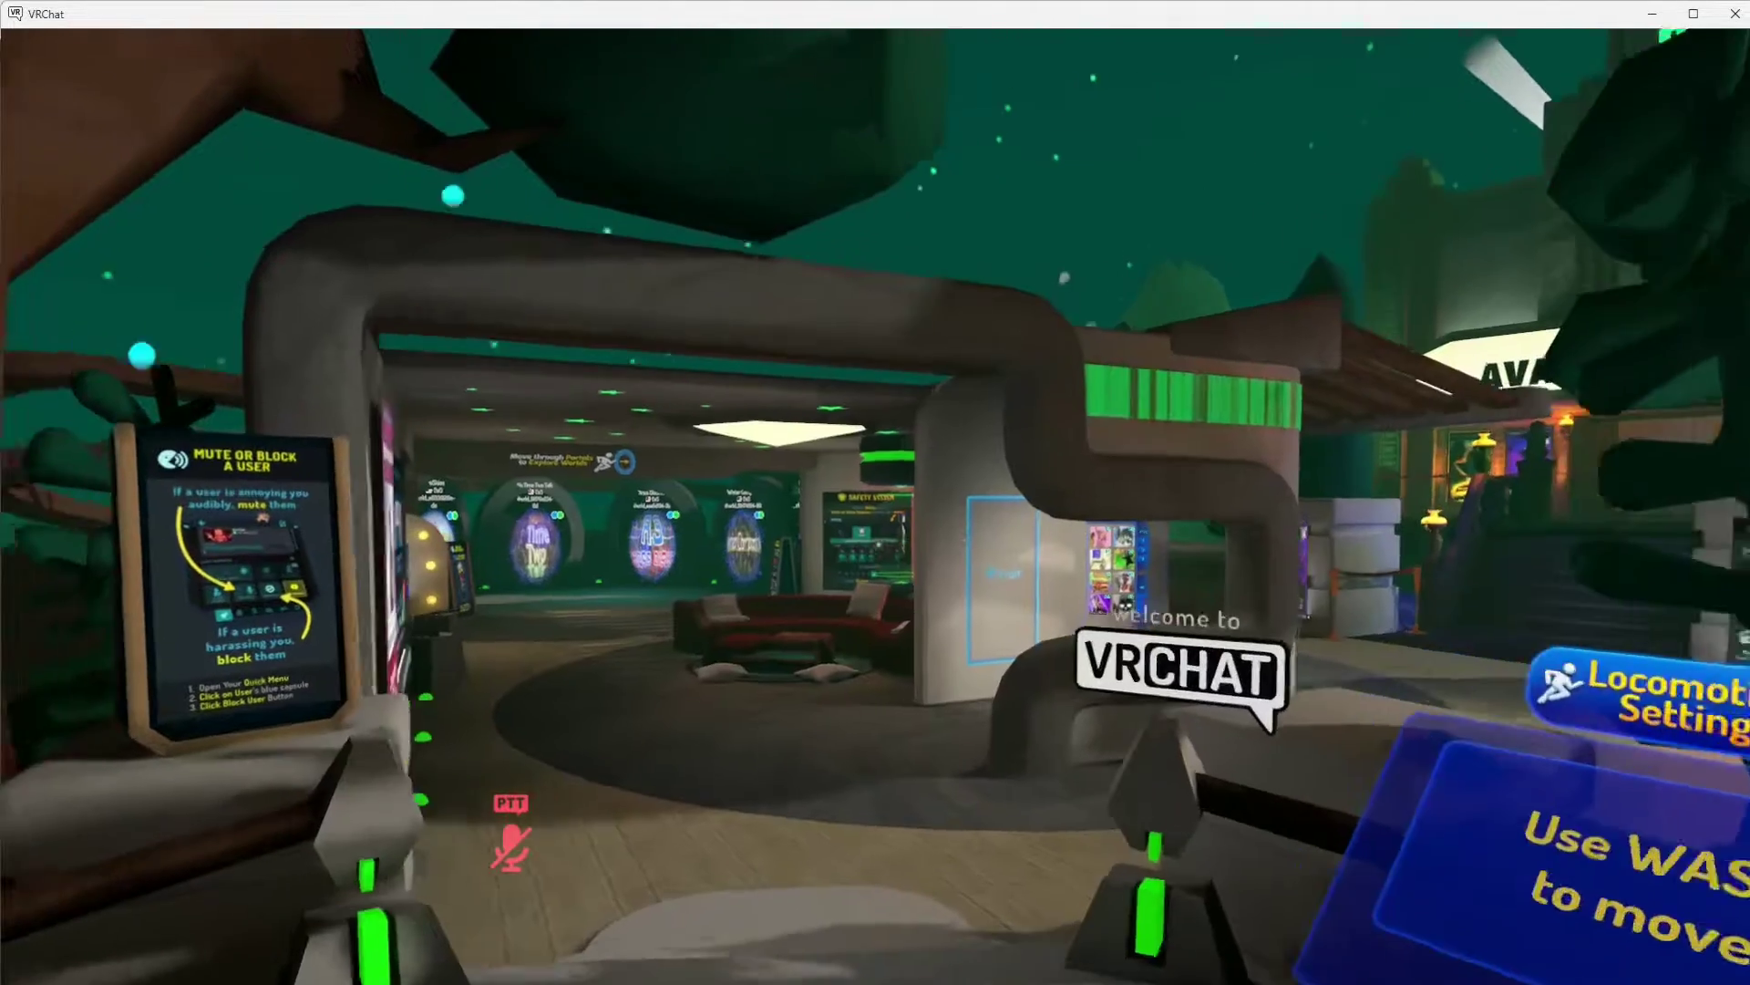
key(w)
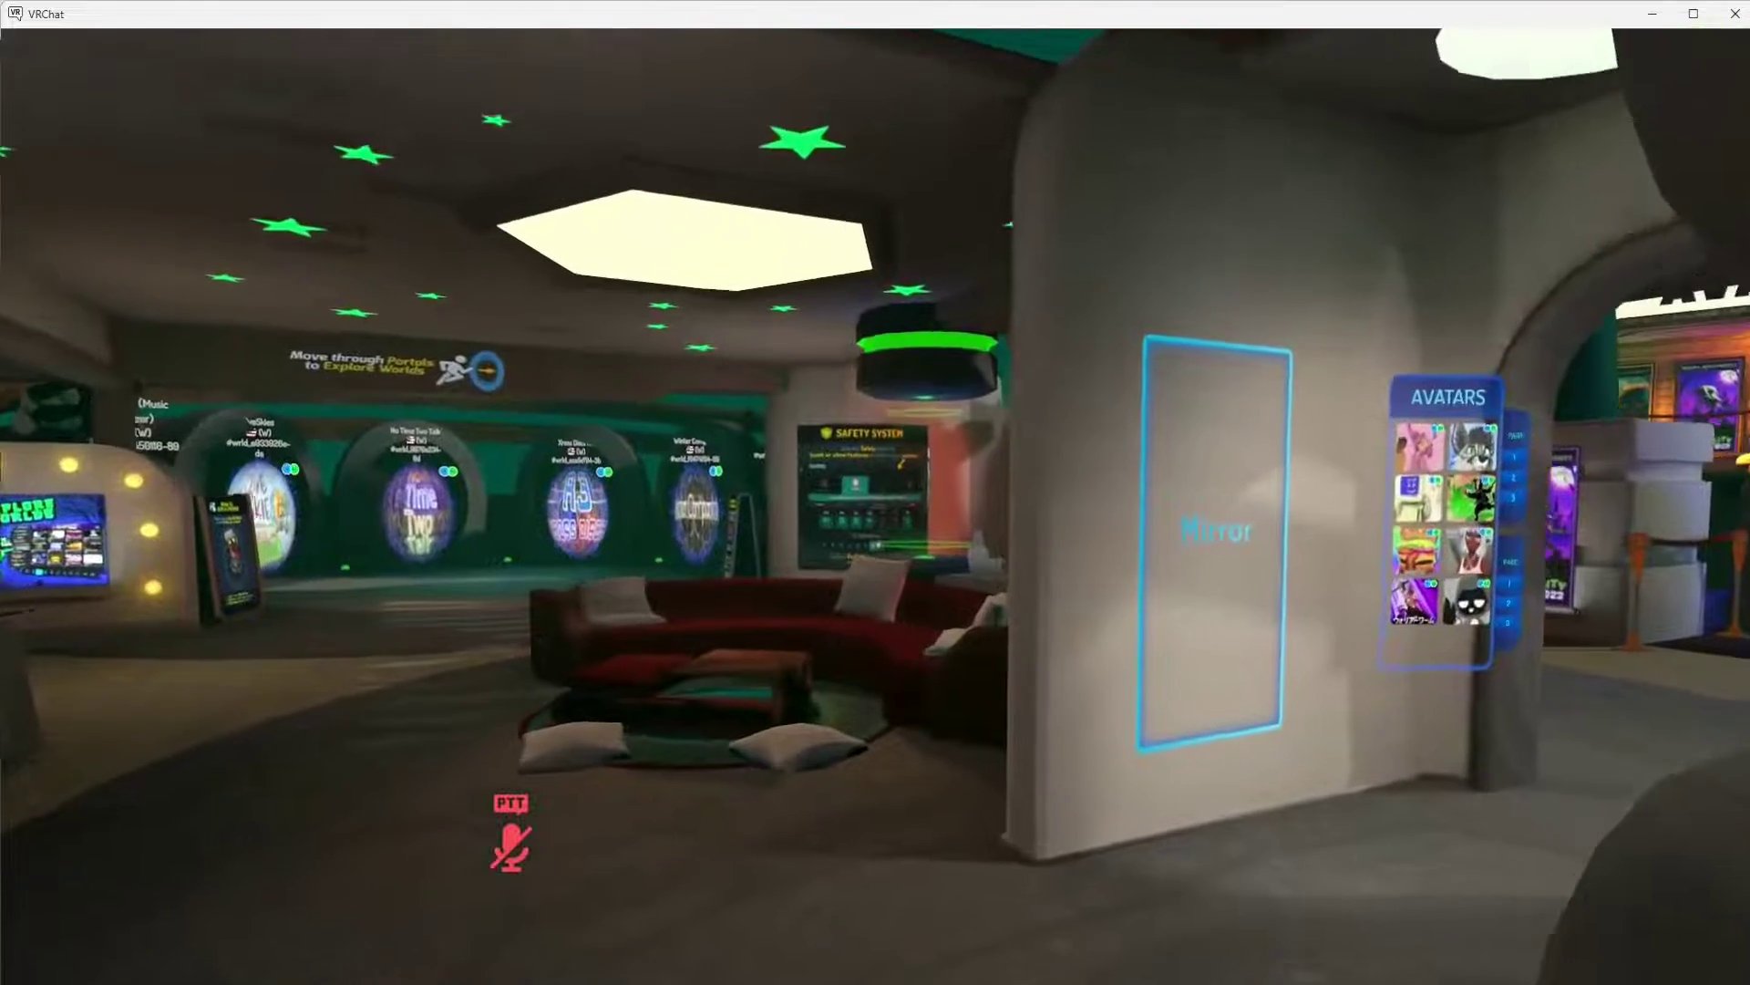
key(w)
key(v)
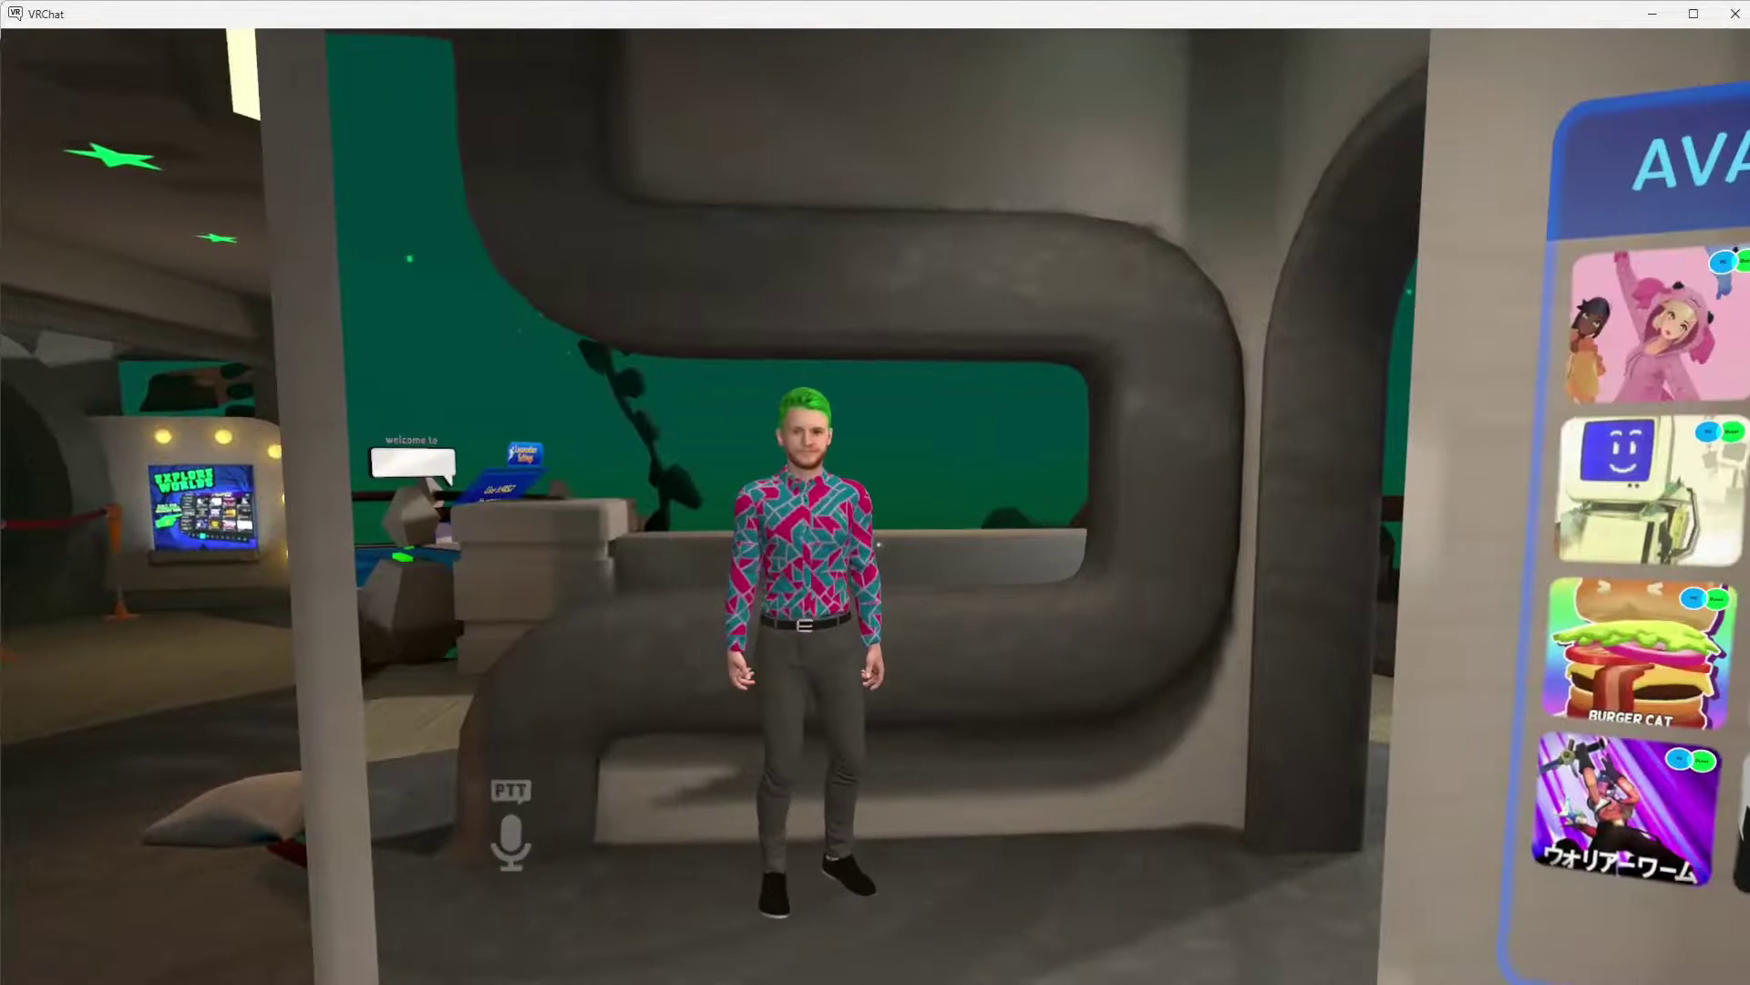
key(w)
key(w)
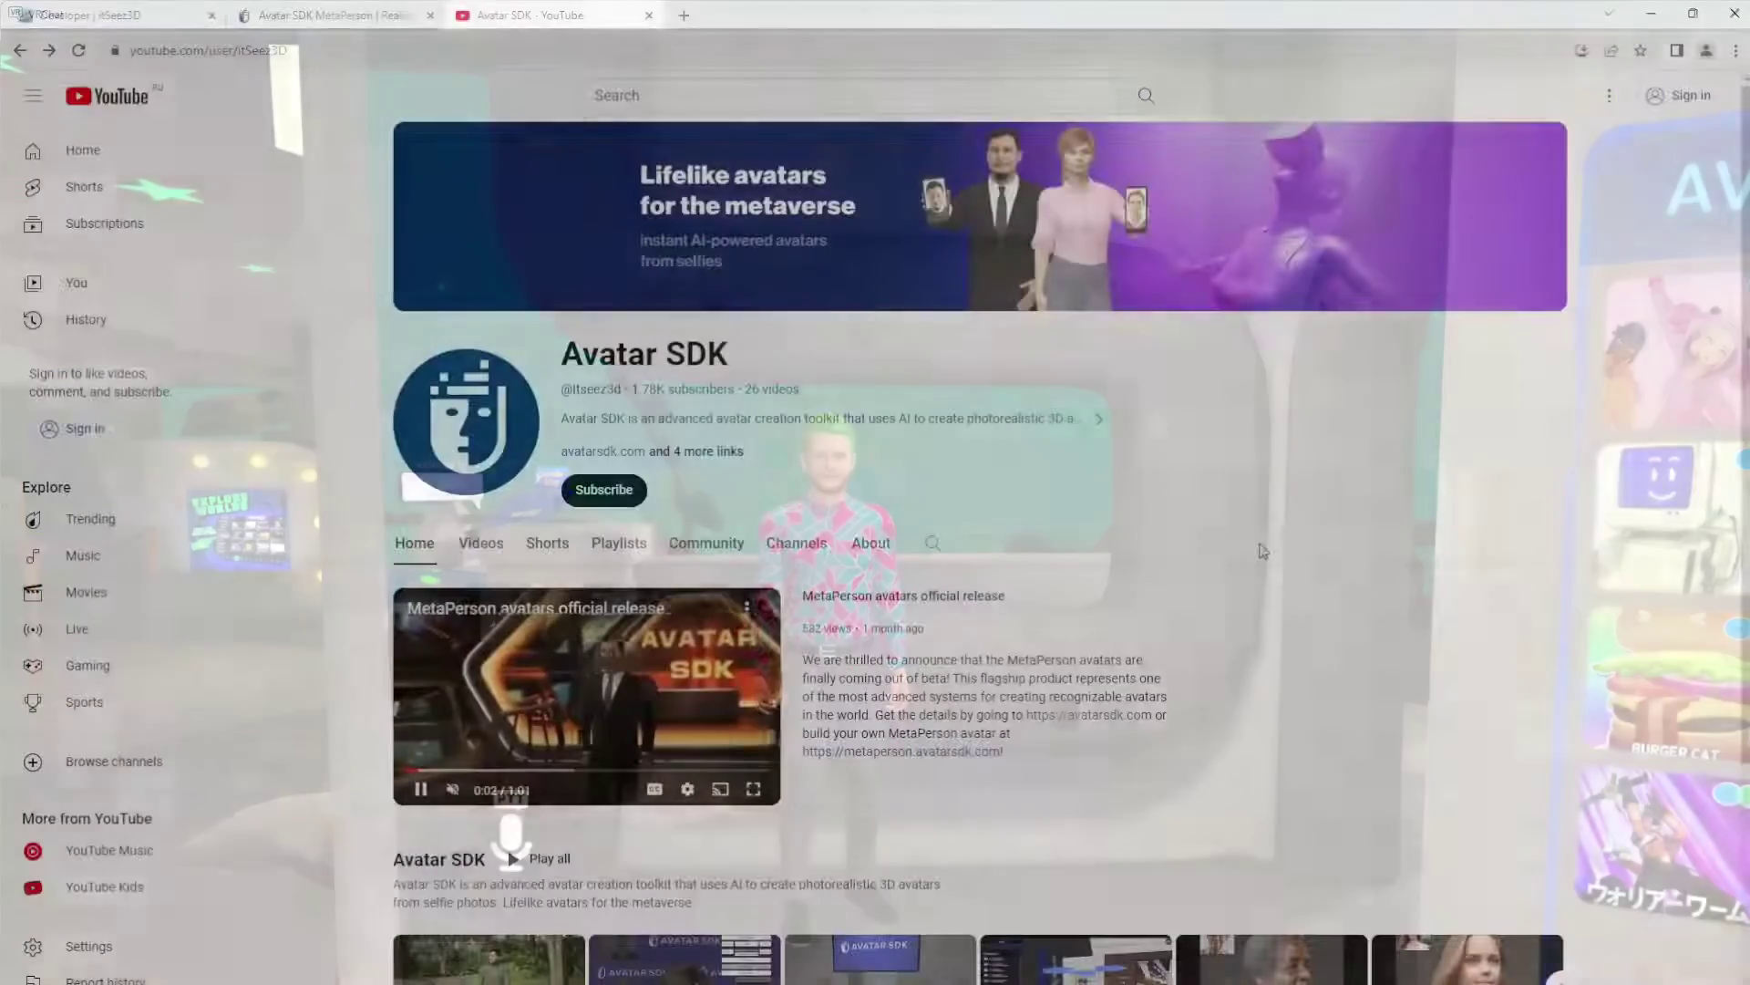
Step: Switch the Avatar SDK channel to its Videos tab and scroll the latest uploads, starting with OpenCV.ai x Avatar SDK
scroll(1356, 355, down, 3)
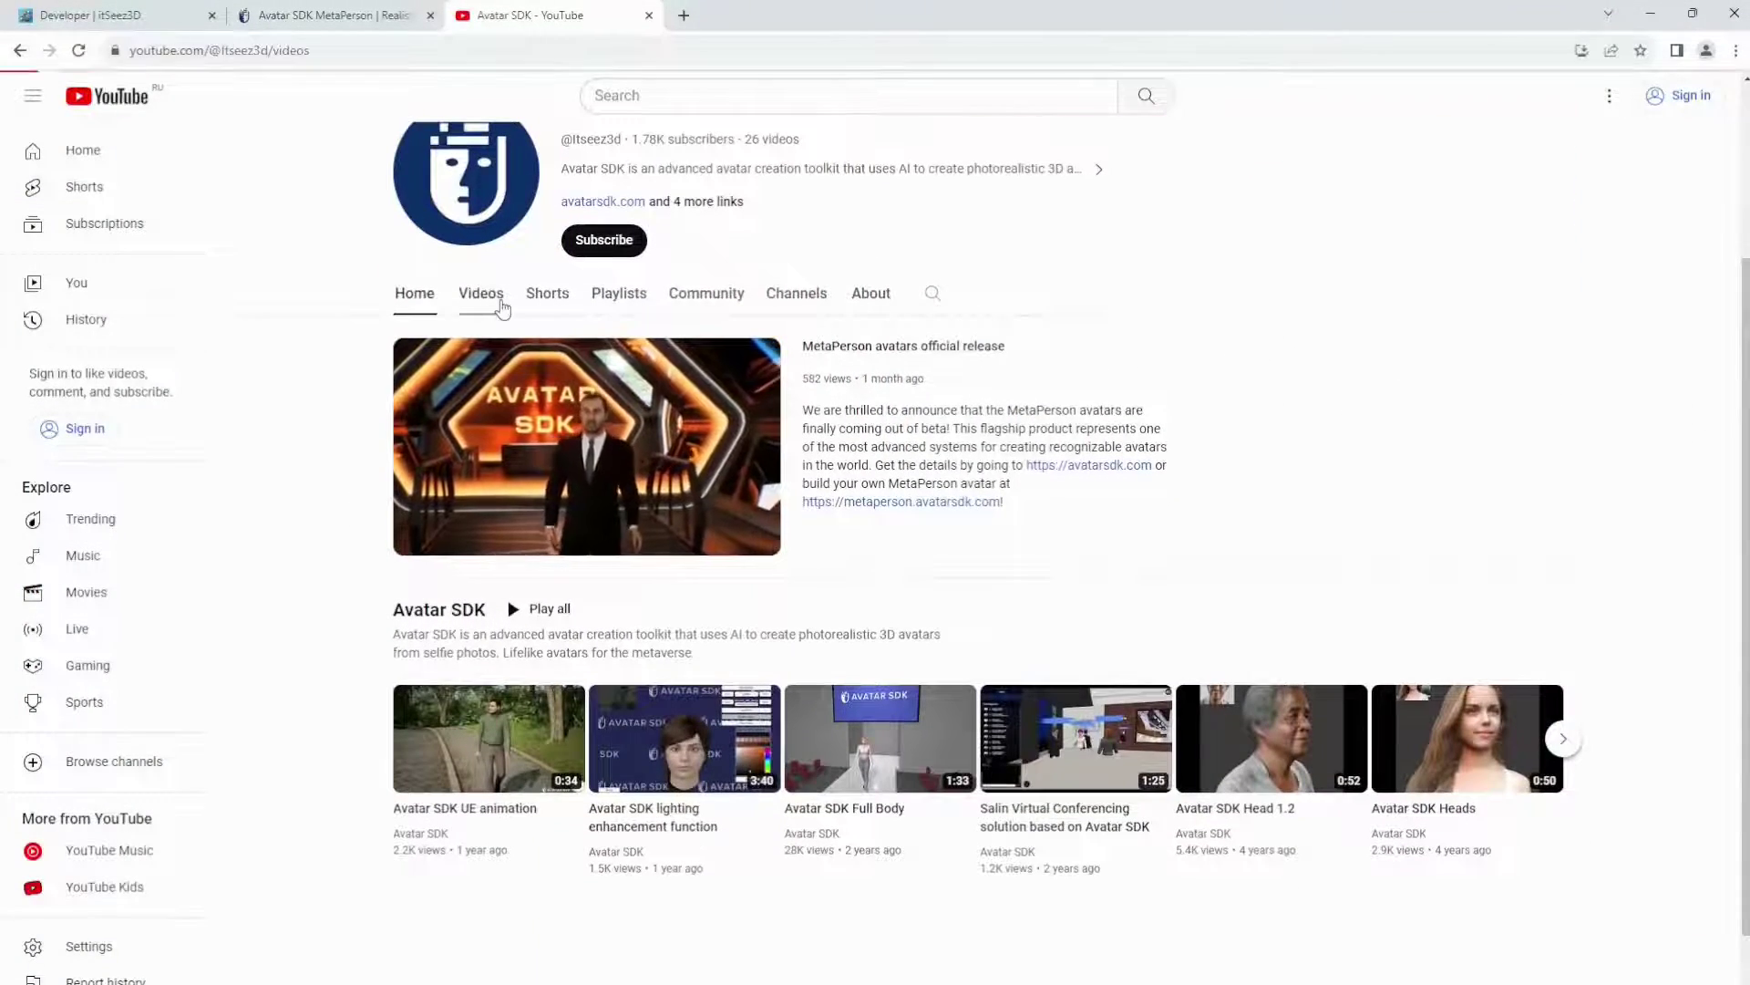
click(495, 303)
scroll(1091, 314, down, 3)
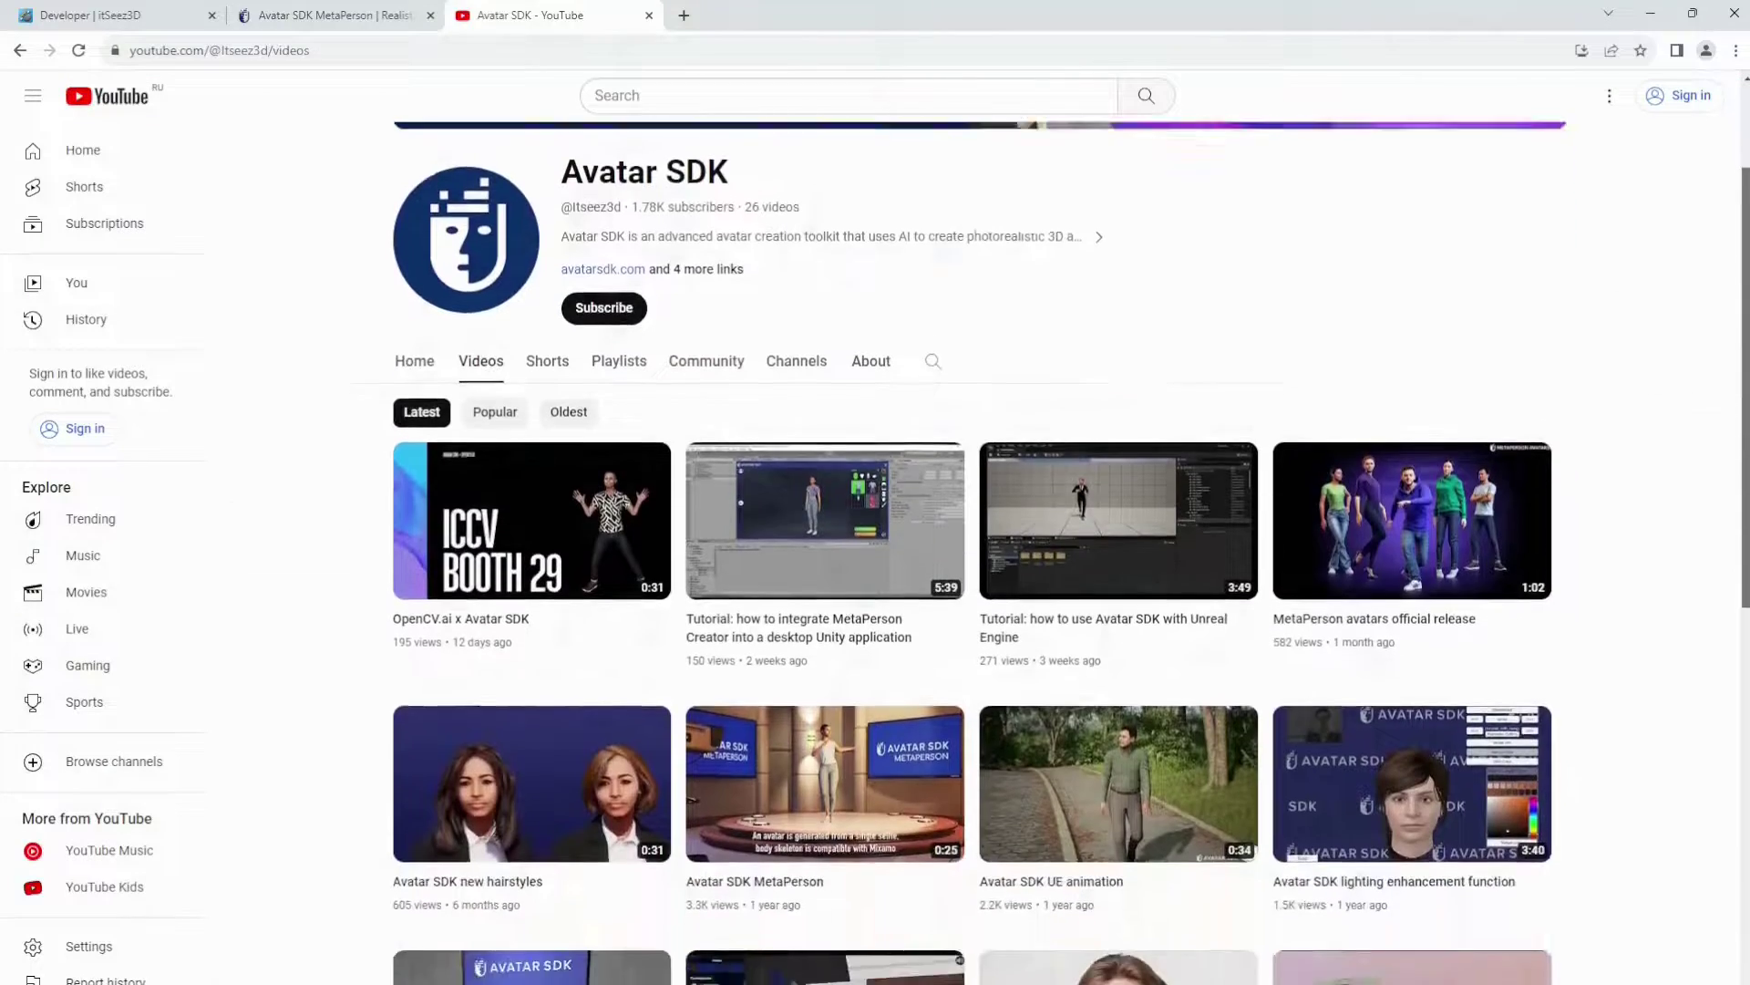